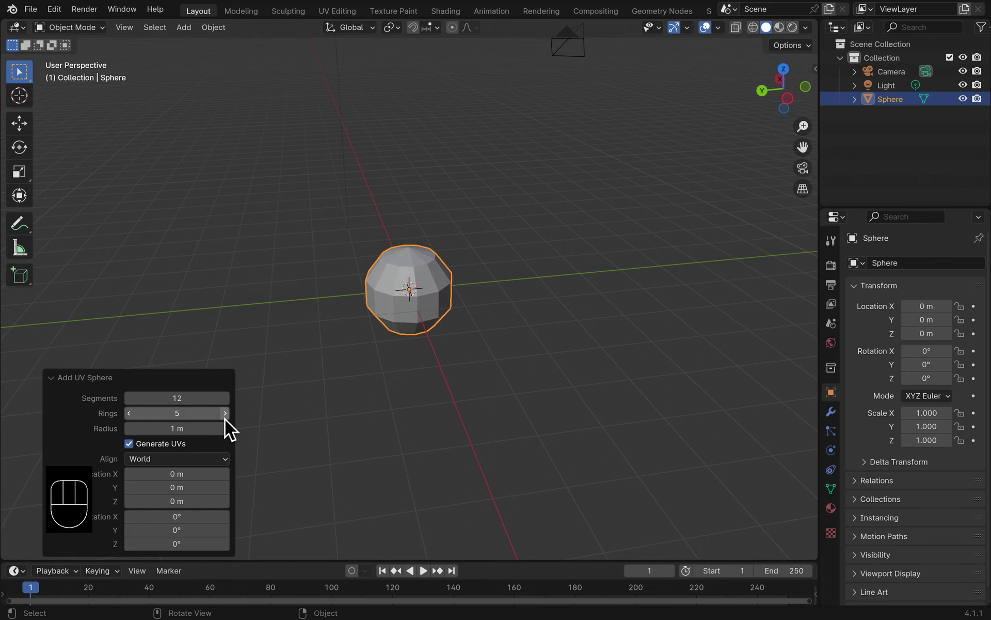
# Step: Set the new UV sphere's ring count to 6 and deselect the sphere
pyautogui.click(223, 417)
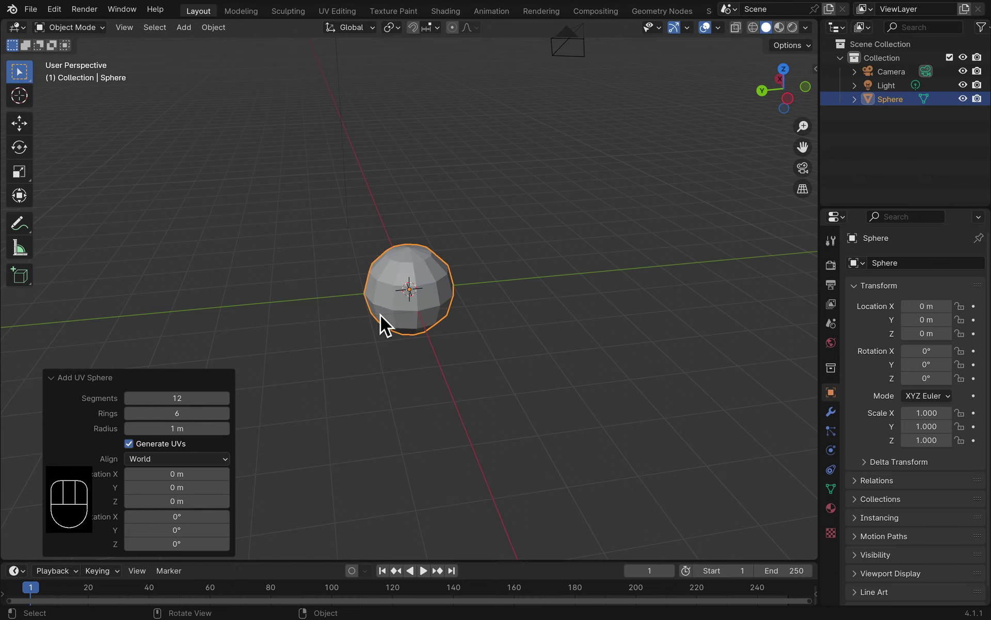
pyautogui.click(361, 324)
pyautogui.moveTo(400, 315); pyautogui.dragTo(386, 276, button='middle')
pyautogui.scroll(3, 387, 276)
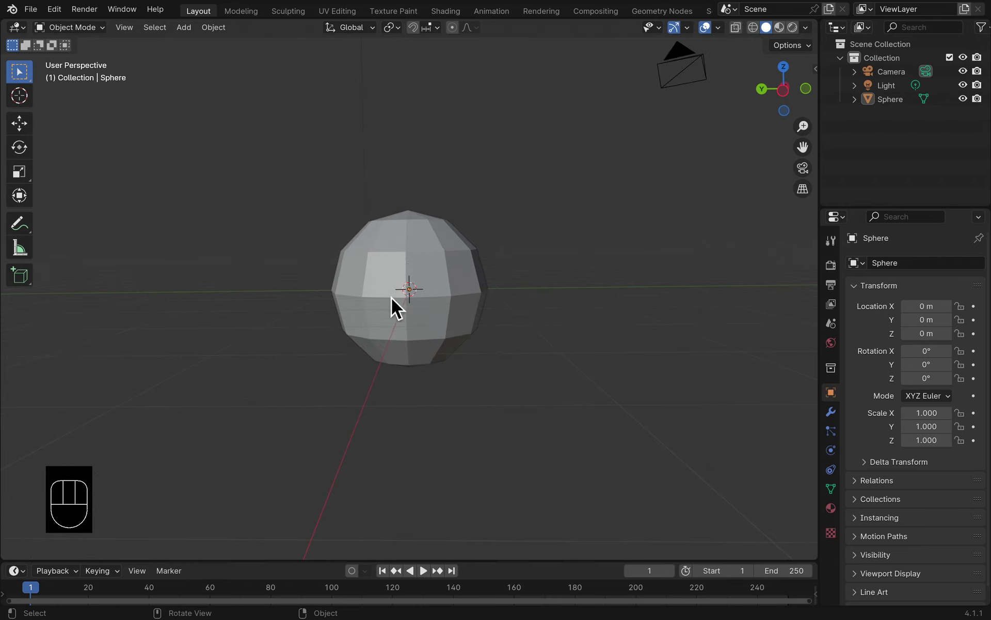
pyautogui.scroll(-2, 377, 380)
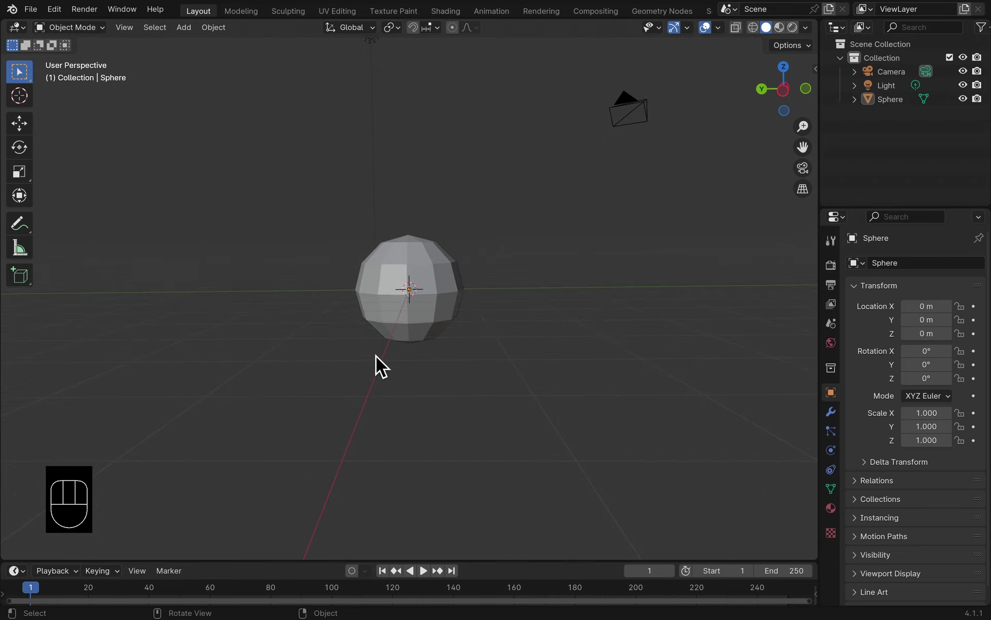
pyautogui.scroll(2, 376, 355)
# Step: In Edit Mode, move the sphere's bottom pole vertex down about 0.13 m along the Z axis
pyautogui.moveTo(376, 355); pyautogui.dragTo(372, 327, button='middle')
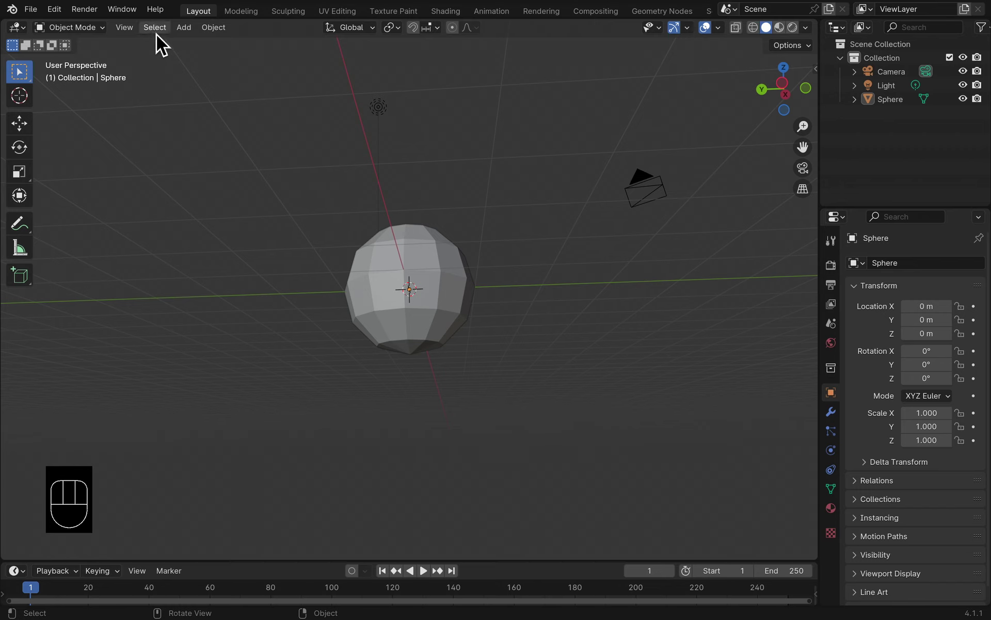
pyautogui.click(102, 29)
pyautogui.click(92, 57)
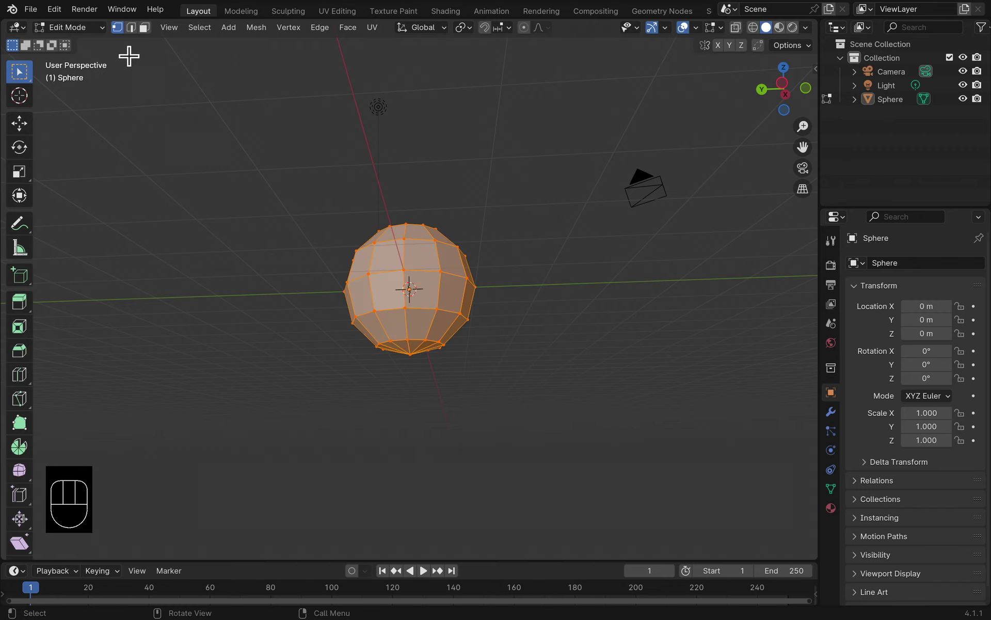
pyautogui.click(422, 368)
pyautogui.moveTo(357, 351); pyautogui.dragTo(361, 386, button='middle')
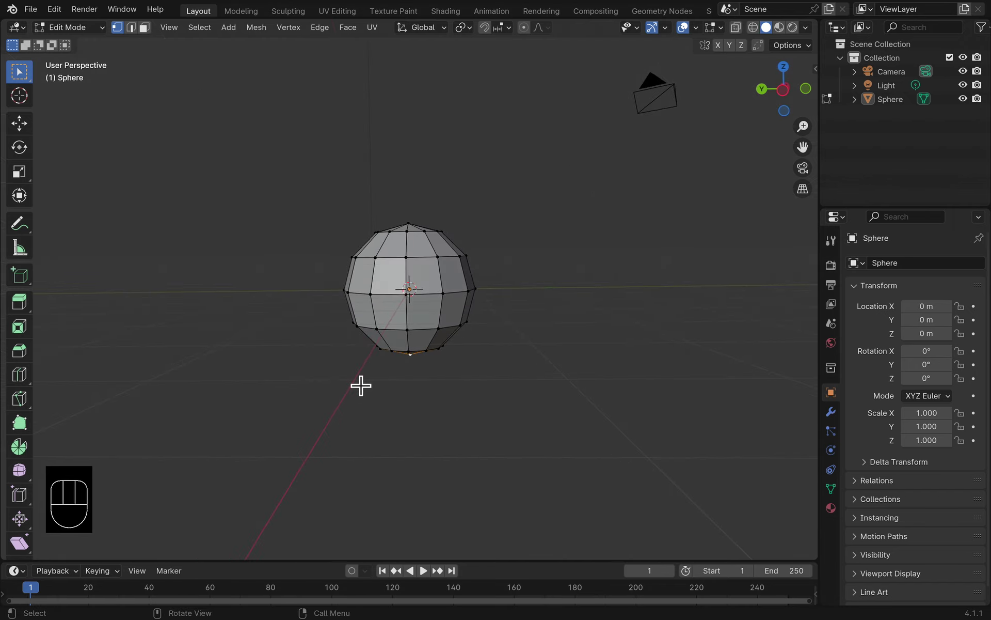
pyautogui.press('g')
pyautogui.press('z')
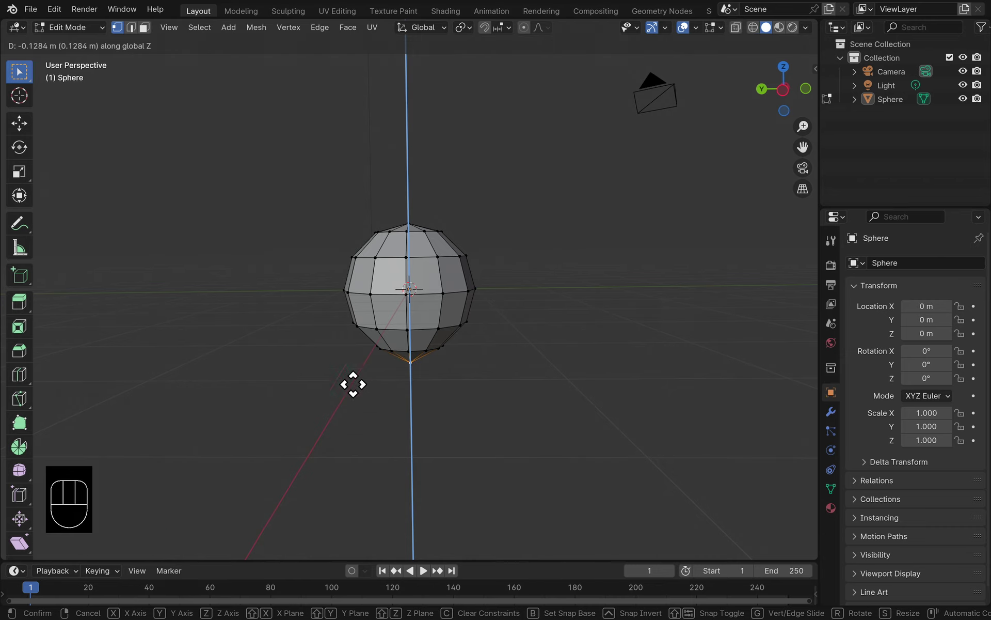
pyautogui.click(352, 385)
pyautogui.click(324, 344)
# Step: Delete all the triangular faces around the sphere's top pole to leave an opening
pyautogui.moveTo(312, 301); pyautogui.dragTo(319, 425, button='middle')
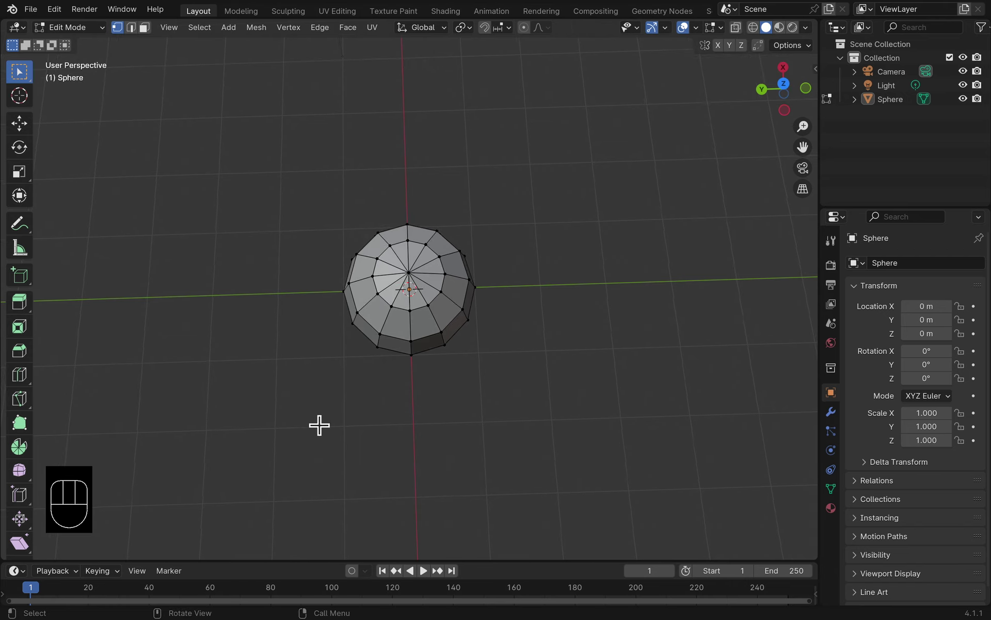
pyautogui.click(148, 31)
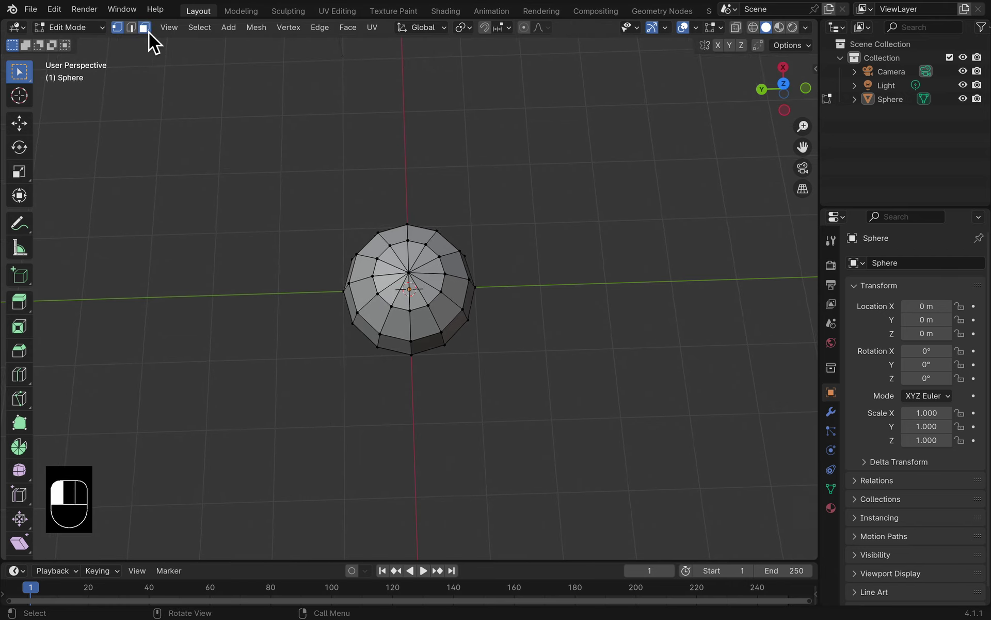
pyautogui.keyDown('shift'); pyautogui.click(403, 255); pyautogui.keyUp('shift')
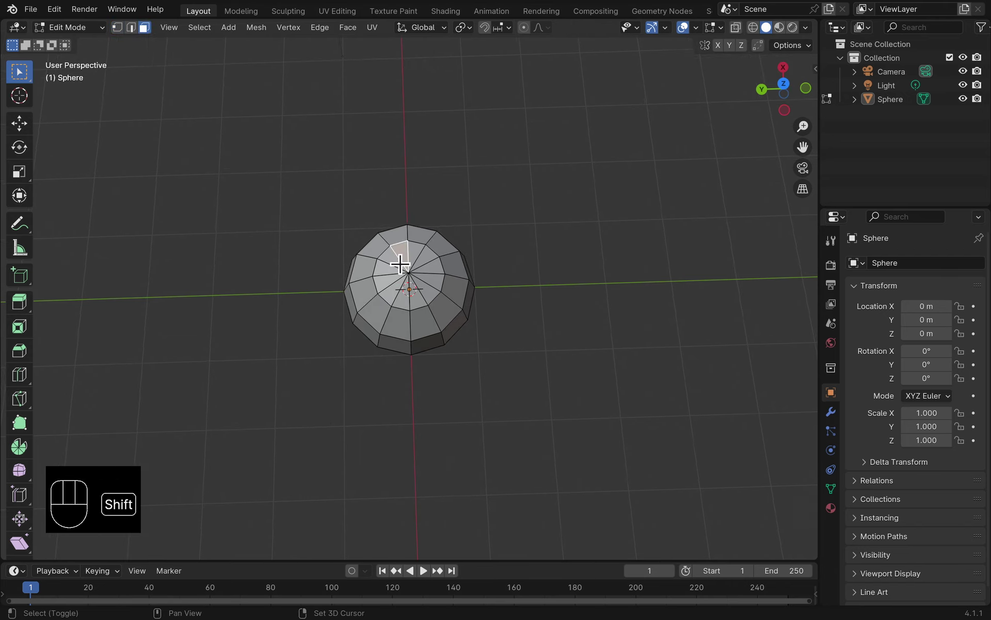
pyautogui.keyDown('shift'); pyautogui.click(394, 260); pyautogui.keyUp('shift')
pyautogui.keyDown('shift'); pyautogui.click(394, 277); pyautogui.keyUp('shift')
pyautogui.keyDown('shift'); pyautogui.click(391, 285); pyautogui.keyUp('shift')
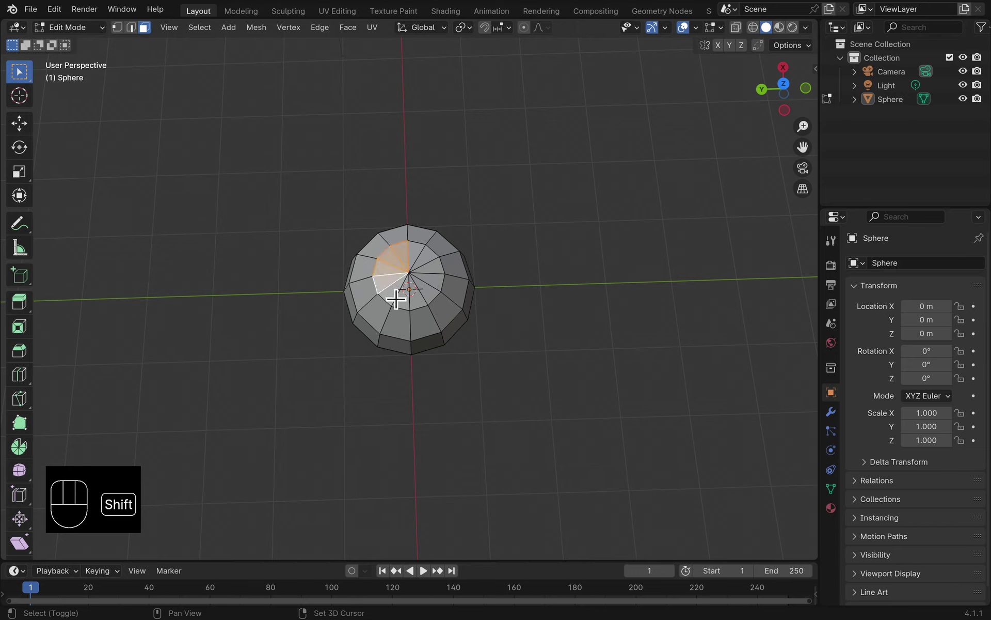
pyautogui.keyDown('shift'); pyautogui.click(401, 301); pyautogui.keyUp('shift')
pyautogui.keyDown('shift'); pyautogui.click(408, 304); pyautogui.keyUp('shift')
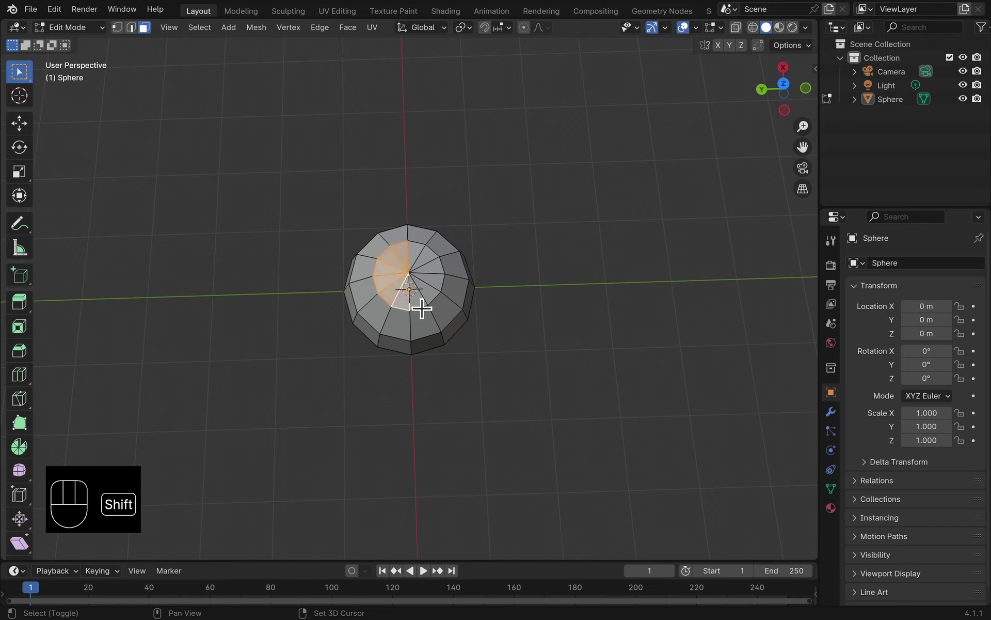
pyautogui.keyDown('shift'); pyautogui.click(421, 309); pyautogui.keyUp('shift')
pyautogui.keyDown('shift'); pyautogui.click(435, 294); pyautogui.keyUp('shift')
pyautogui.keyDown('shift'); pyautogui.click(441, 280); pyautogui.keyUp('shift')
pyautogui.keyDown('shift'); pyautogui.click(430, 259); pyautogui.keyUp('shift')
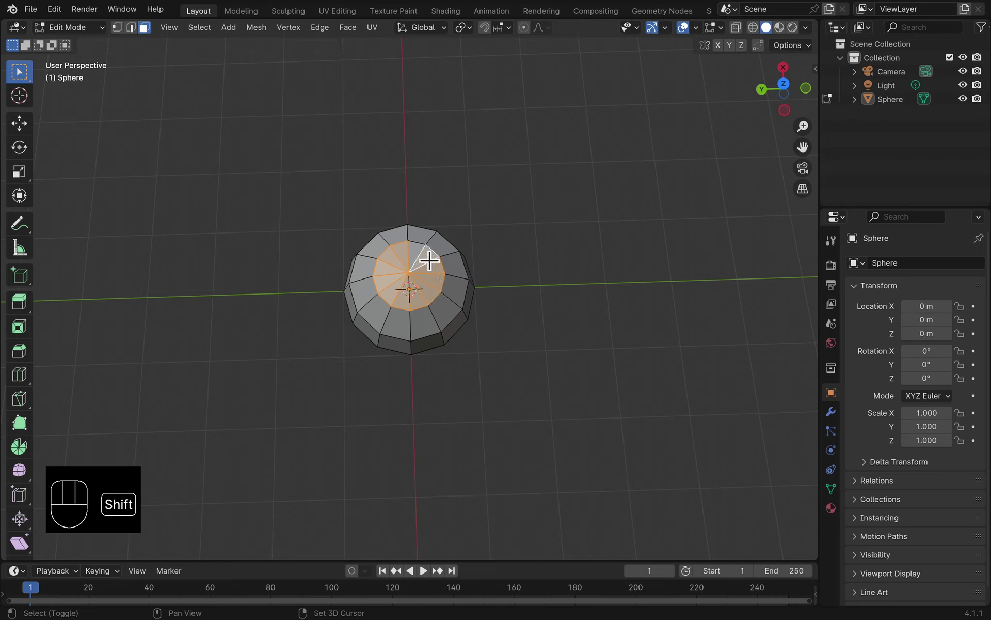
pyautogui.press('x')
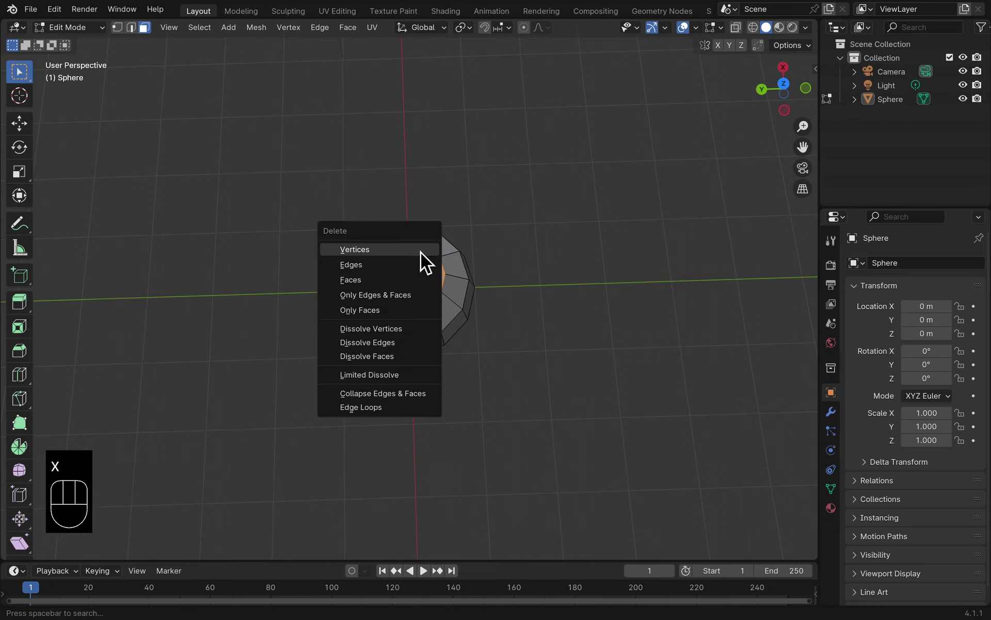
pyautogui.click(400, 279)
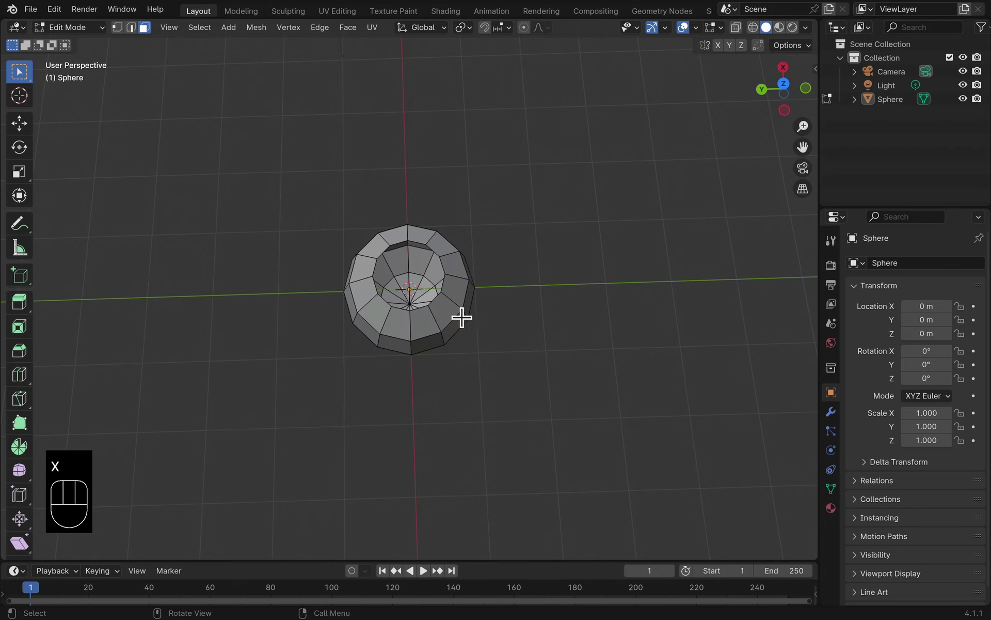
# Step: Save the project file
pyautogui.scroll(2, 467, 361)
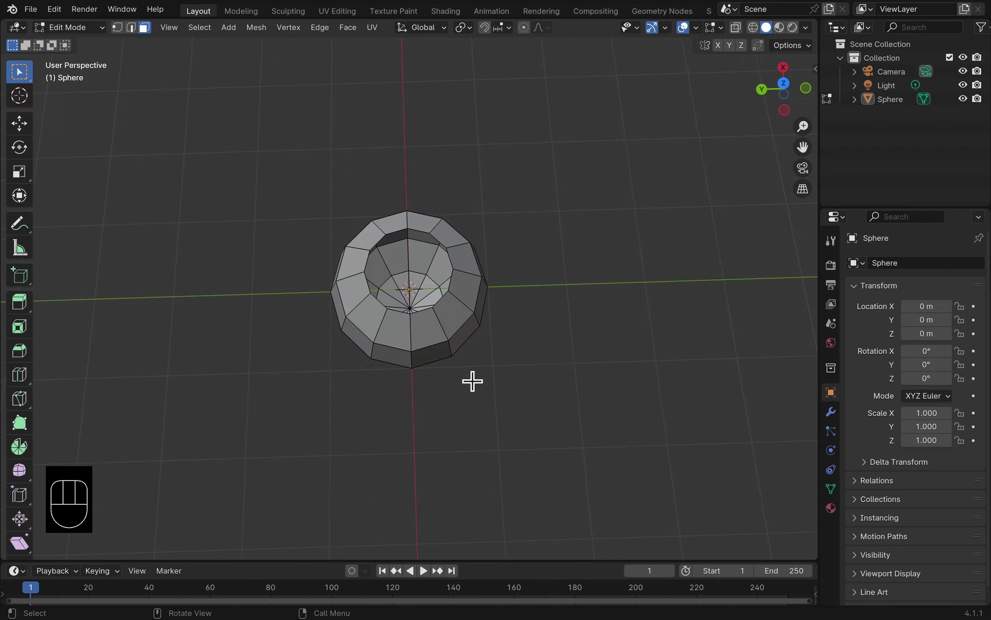
pyautogui.moveTo(473, 381); pyautogui.dragTo(467, 281, button='middle')
pyautogui.press('super+s')
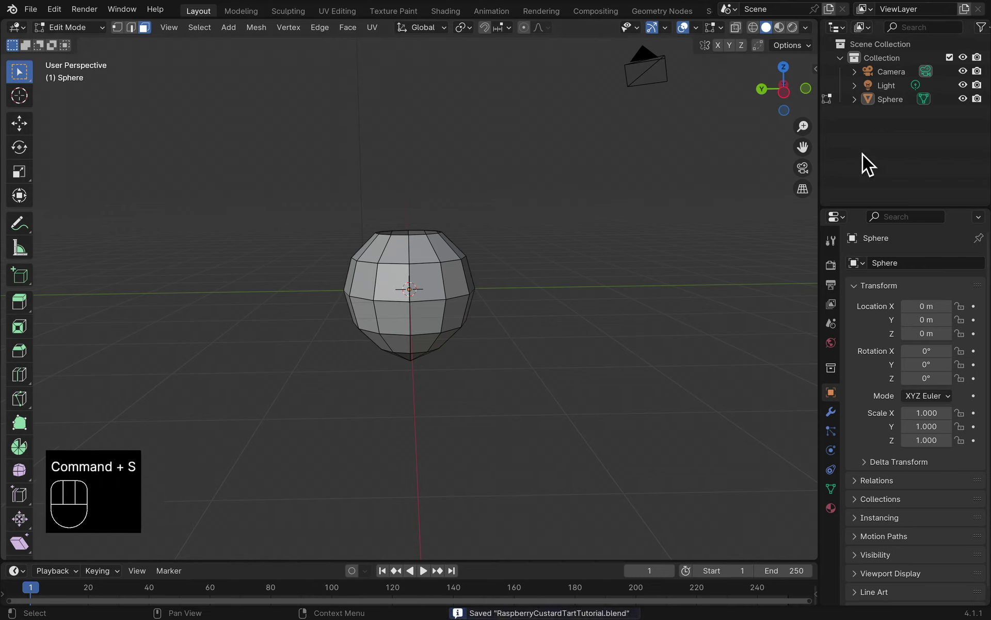
# Step: Rename the sphere object to "raspberry"
pyautogui.click(890, 99)
pyautogui.doubleClick(890, 100)
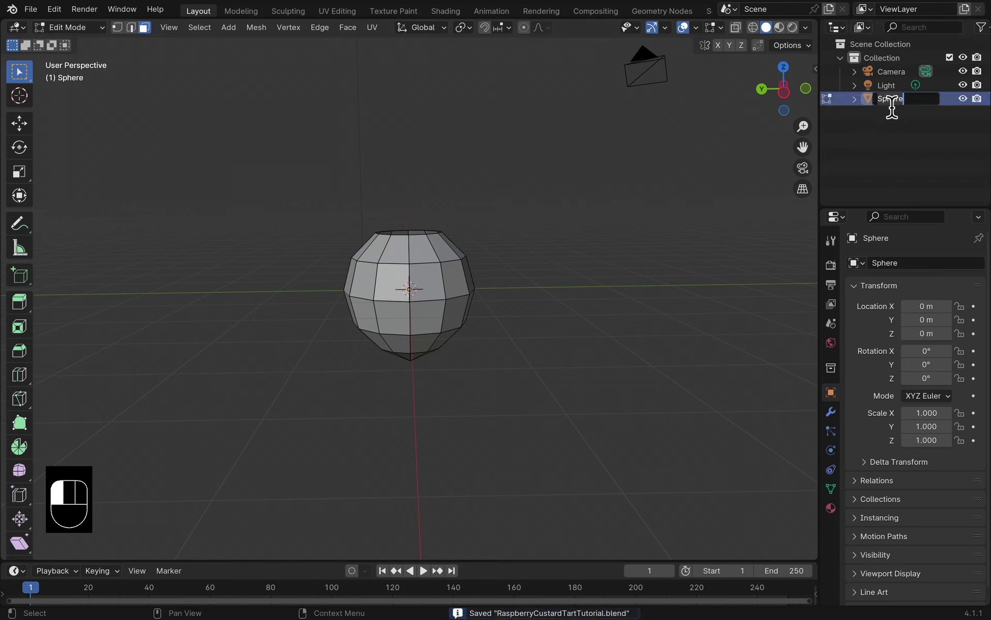
pyautogui.write('ra')
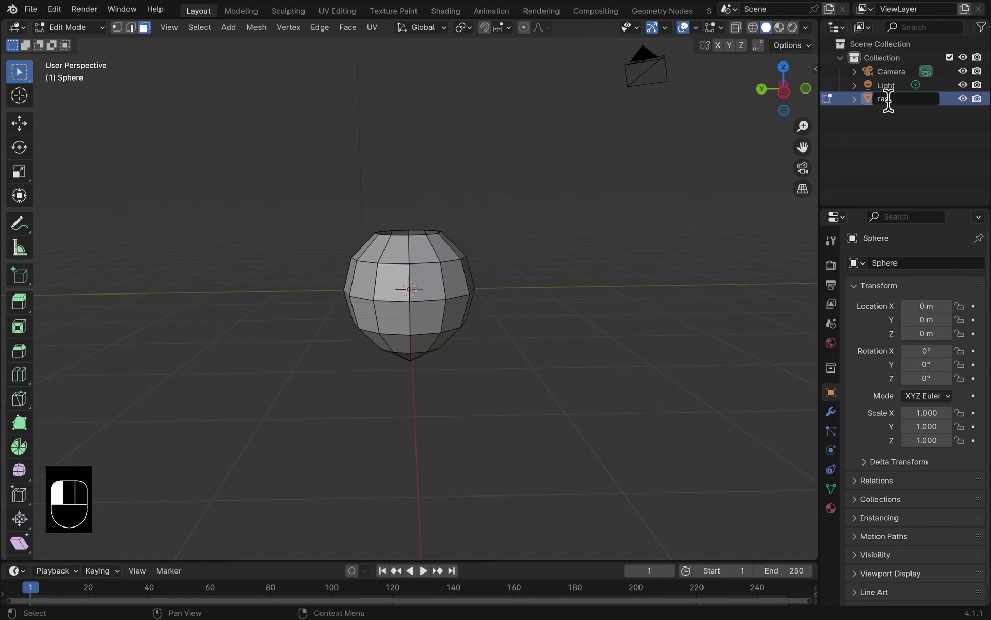
pyautogui.write('spberry')
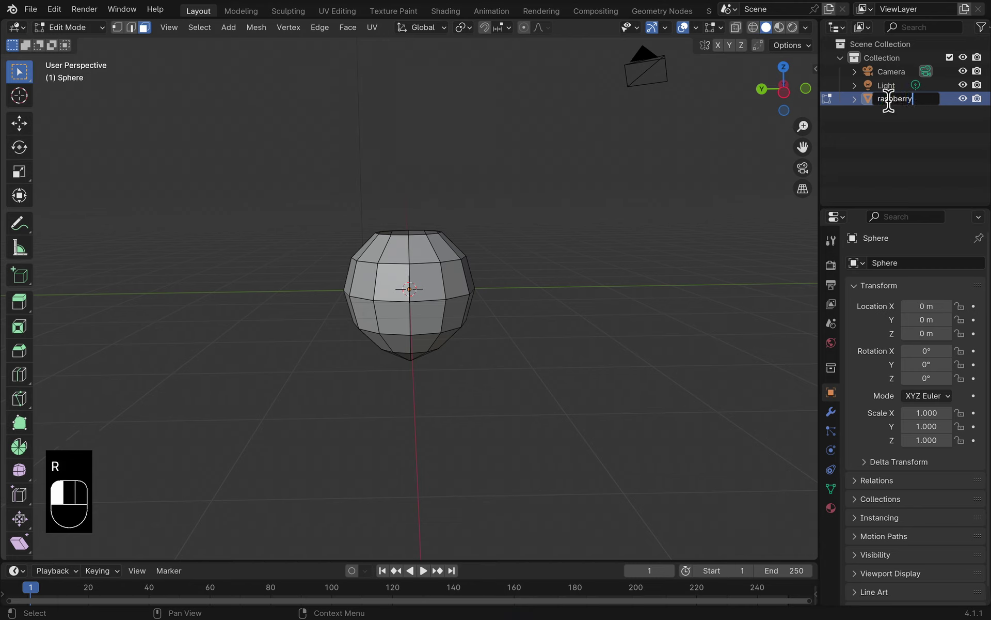
pyautogui.click(888, 100)
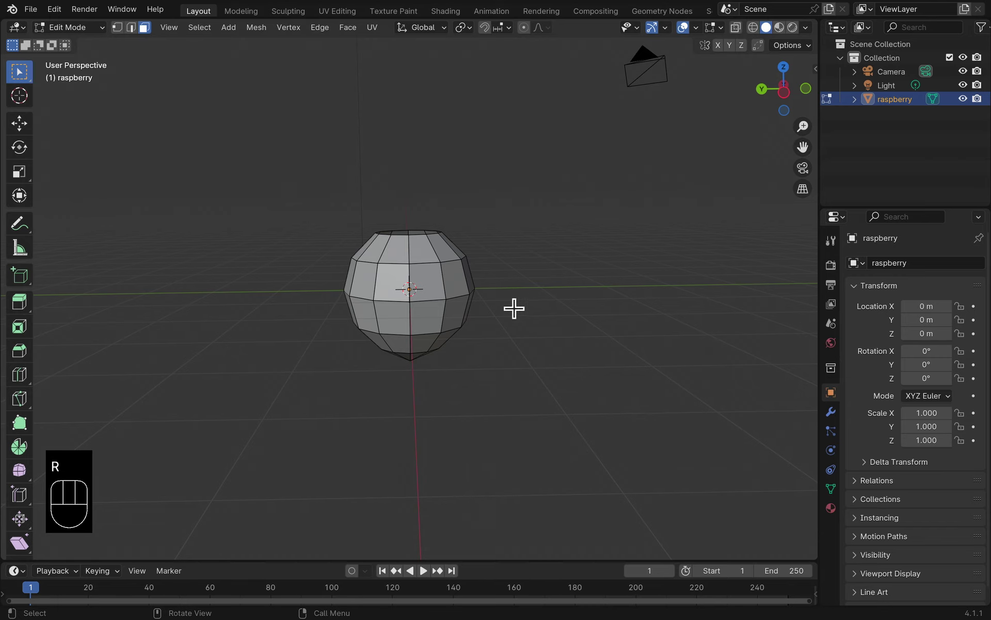
# Step: Return to Object Mode, add a second UV sphere and move it beside the raspberry, about 3.1 m toward negative Y
pyautogui.moveTo(514, 283); pyautogui.dragTo(513, 275, button='middle')
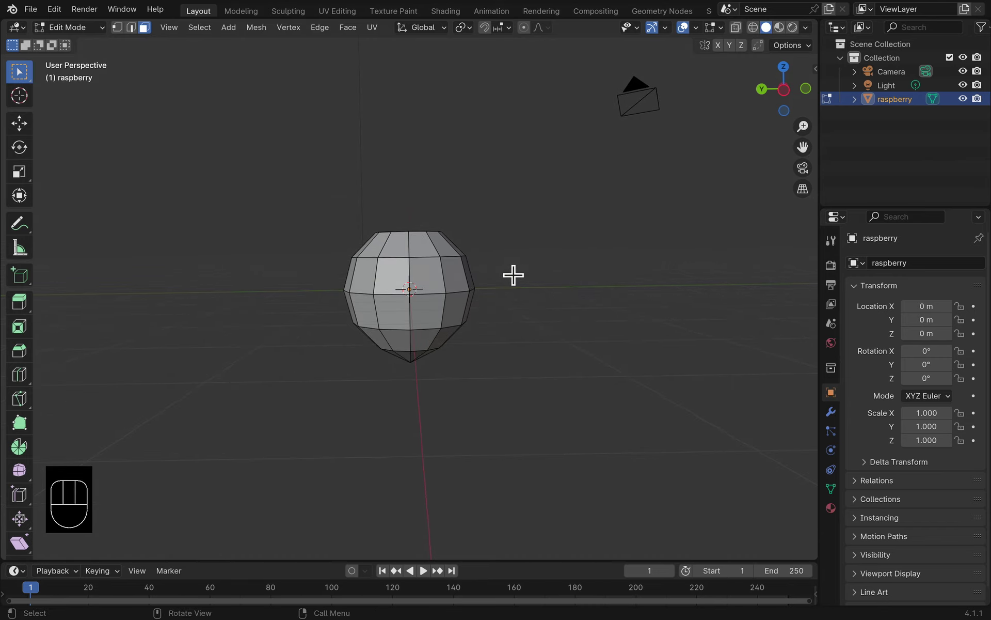
pyautogui.scroll(1, 513, 275)
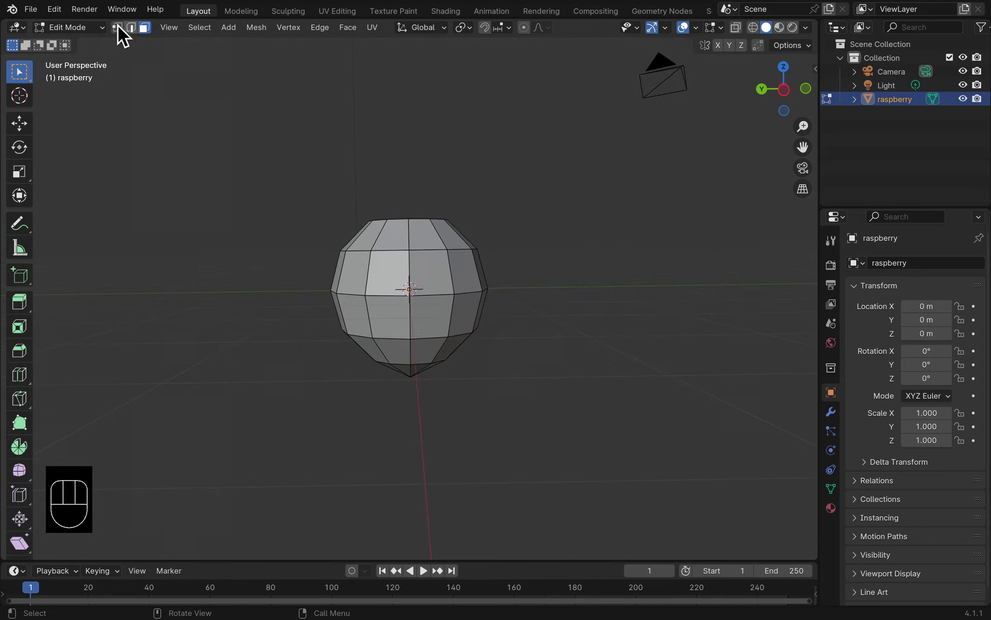
pyautogui.click(105, 31)
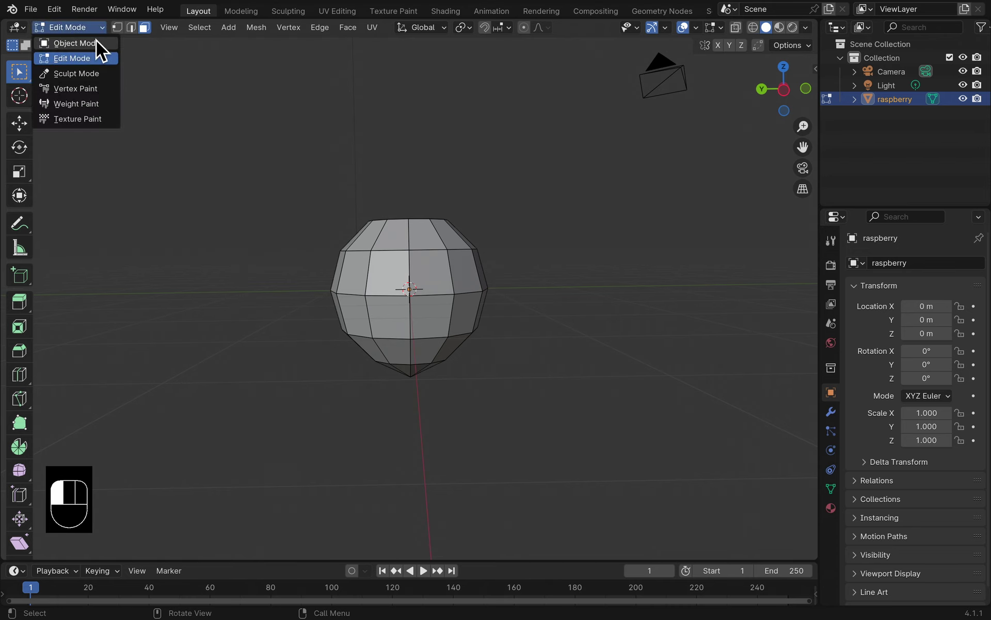
pyautogui.click(96, 41)
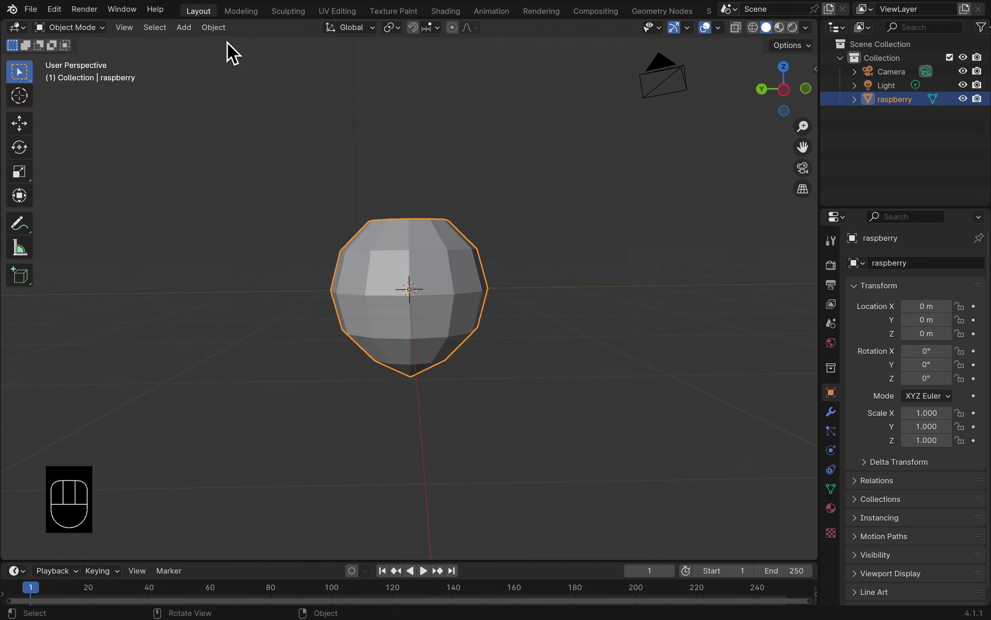
pyautogui.click(185, 28)
pyautogui.moveTo(197, 44)
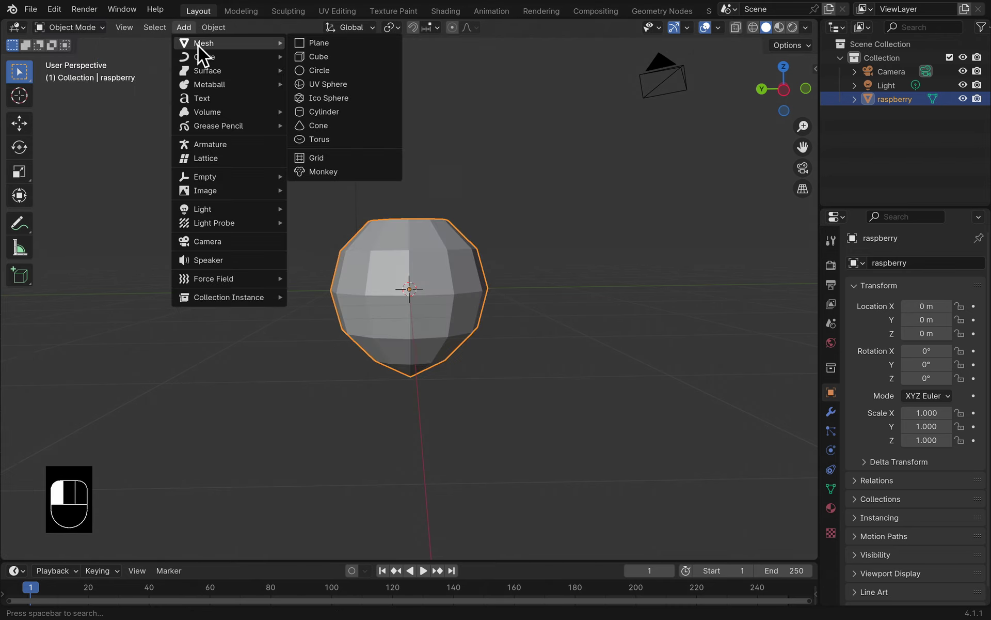
pyautogui.click(335, 86)
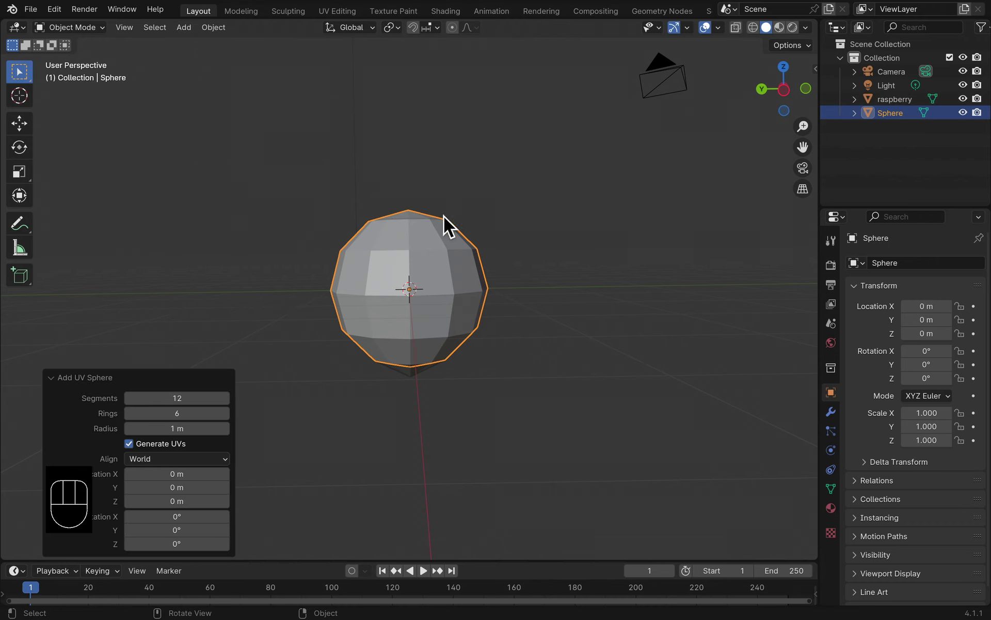
pyautogui.press('g')
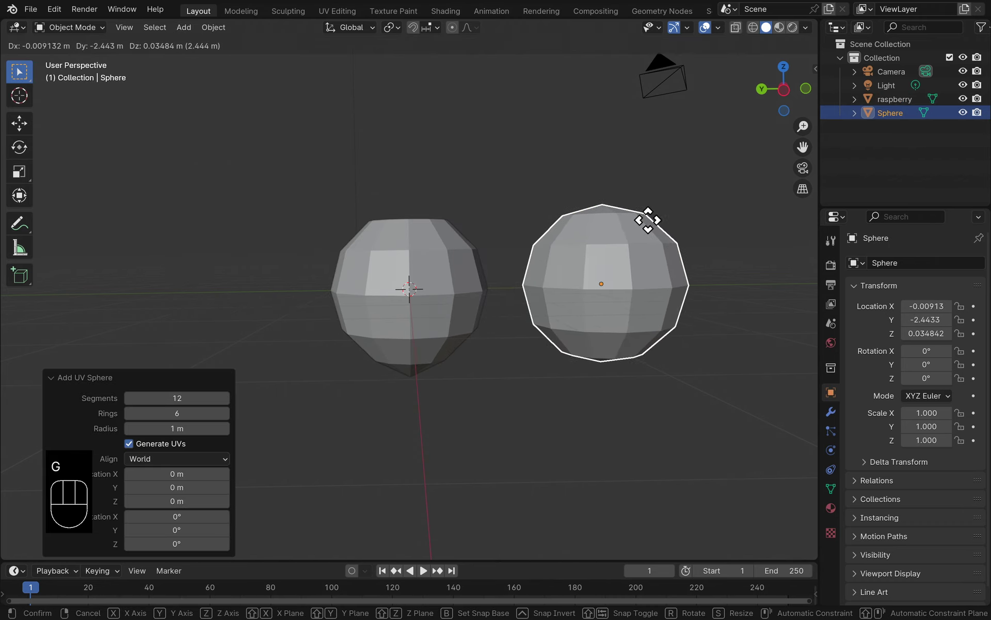
pyautogui.click(687, 214)
# Step: Shade the second sphere smooth and add a Subdivision Surface modifier to it
pyautogui.rightClick(672, 228)
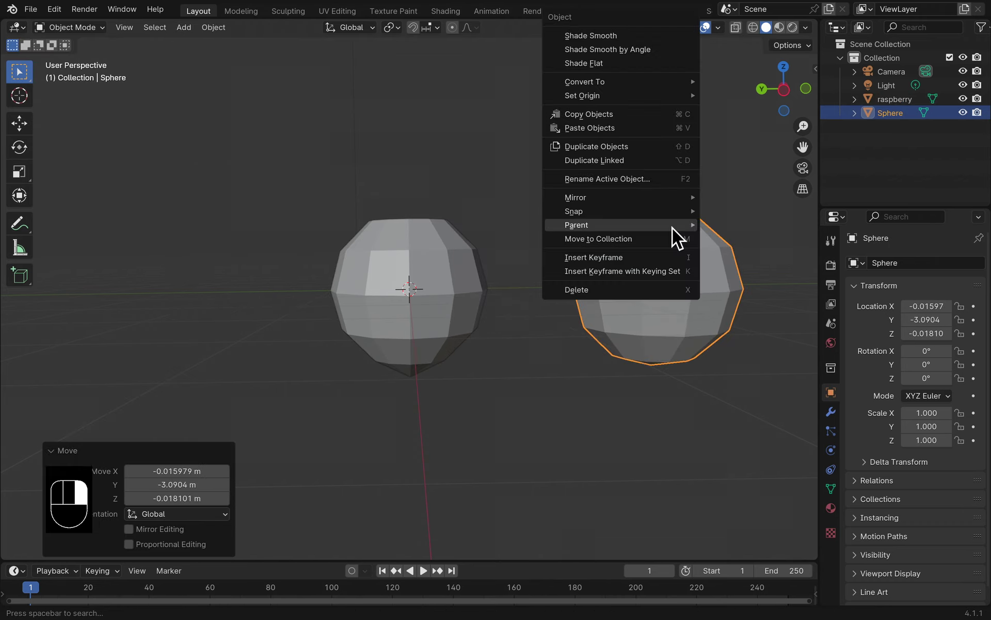
pyautogui.click(600, 37)
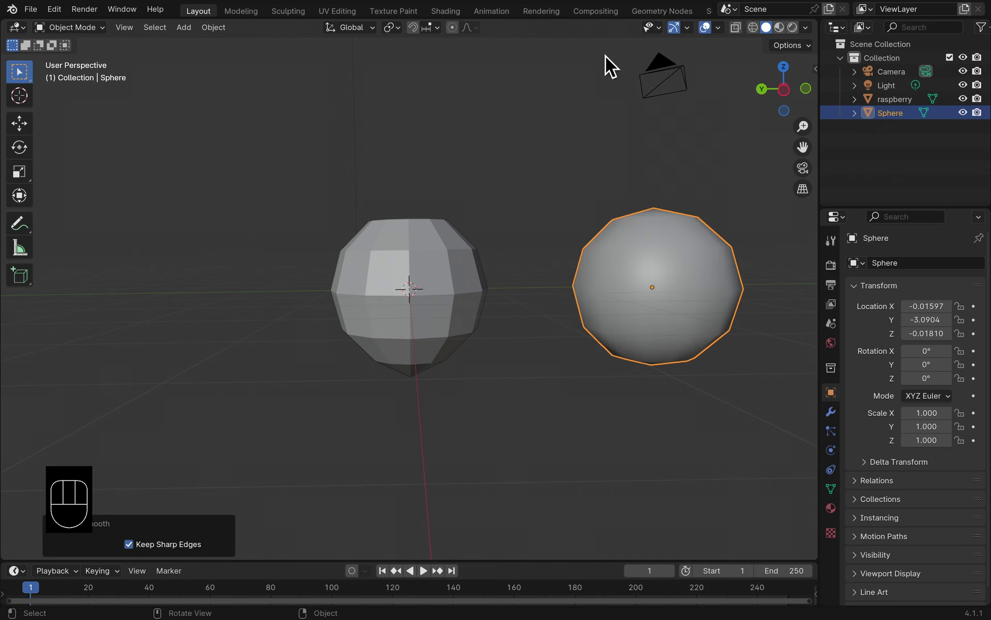
pyautogui.click(831, 508)
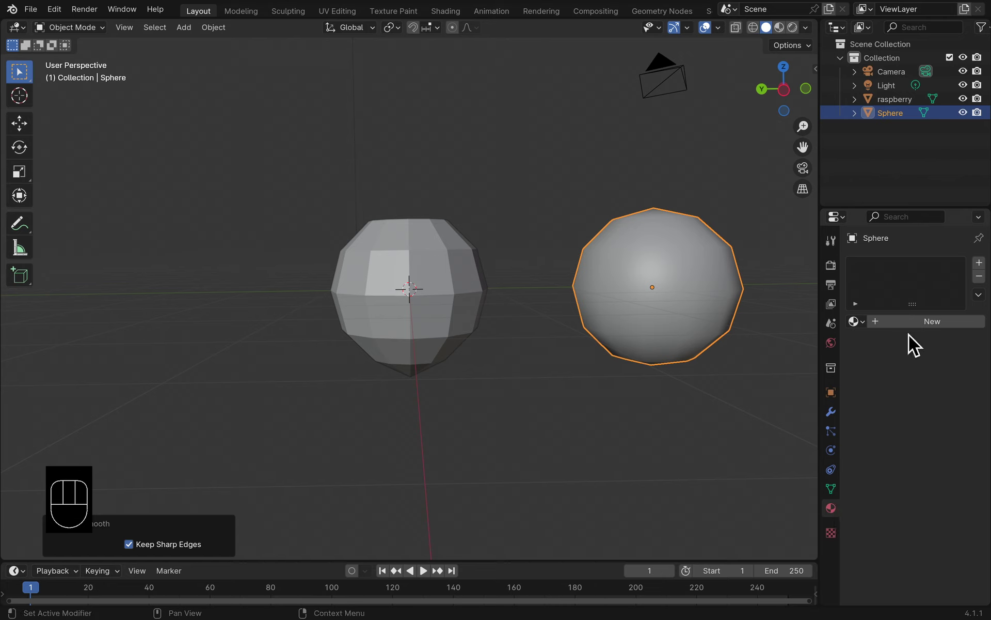
pyautogui.click(836, 414)
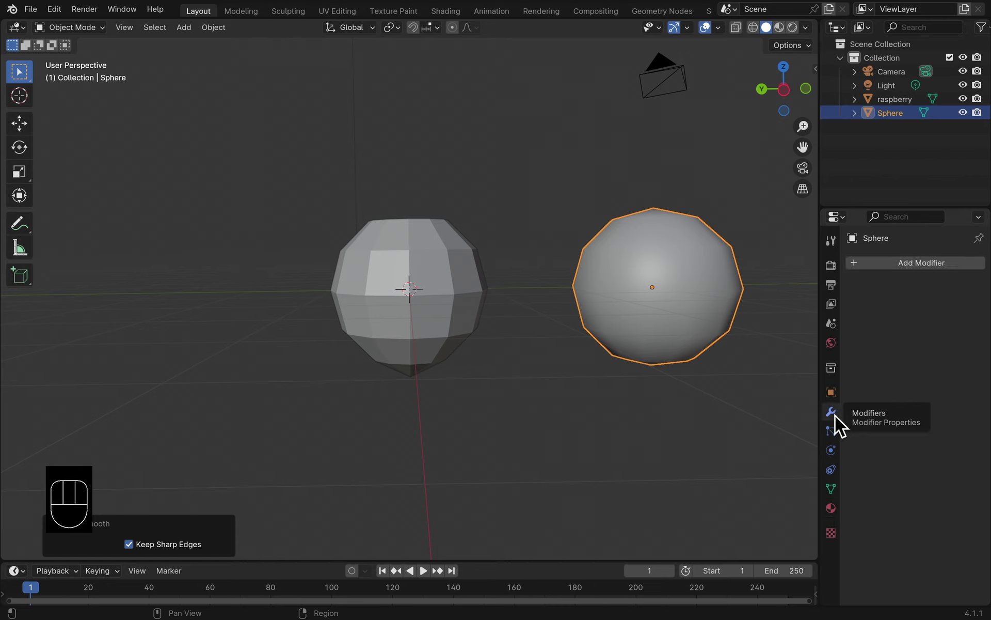
pyautogui.click(909, 264)
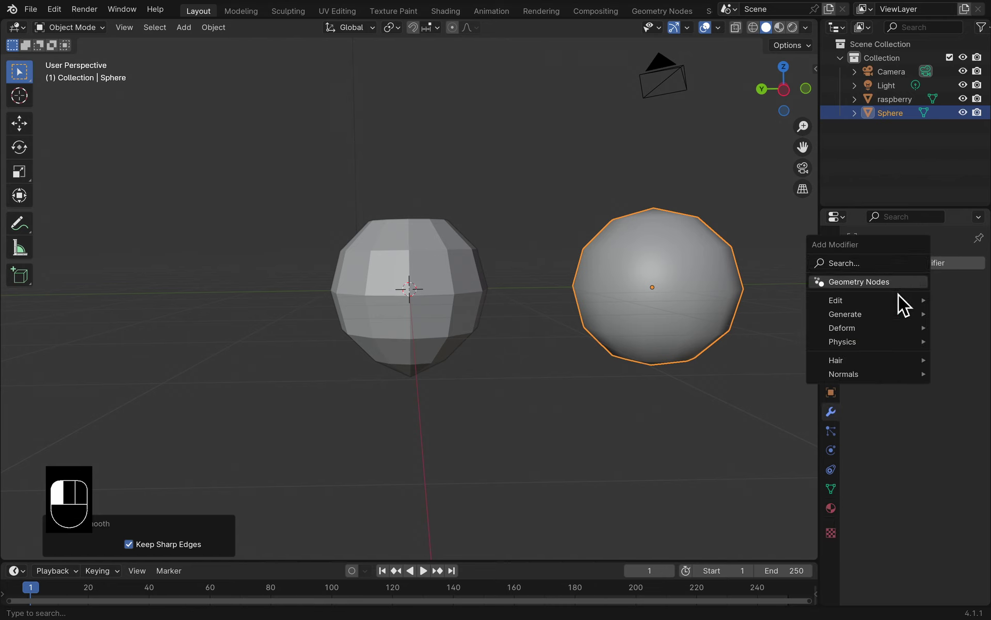
pyautogui.moveTo(852, 320)
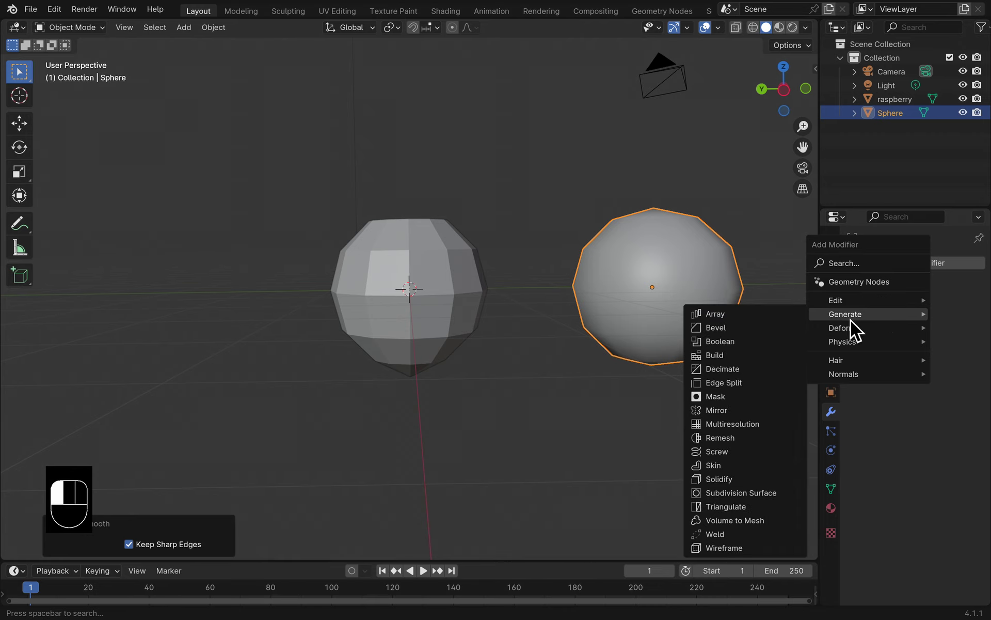
pyautogui.click(773, 492)
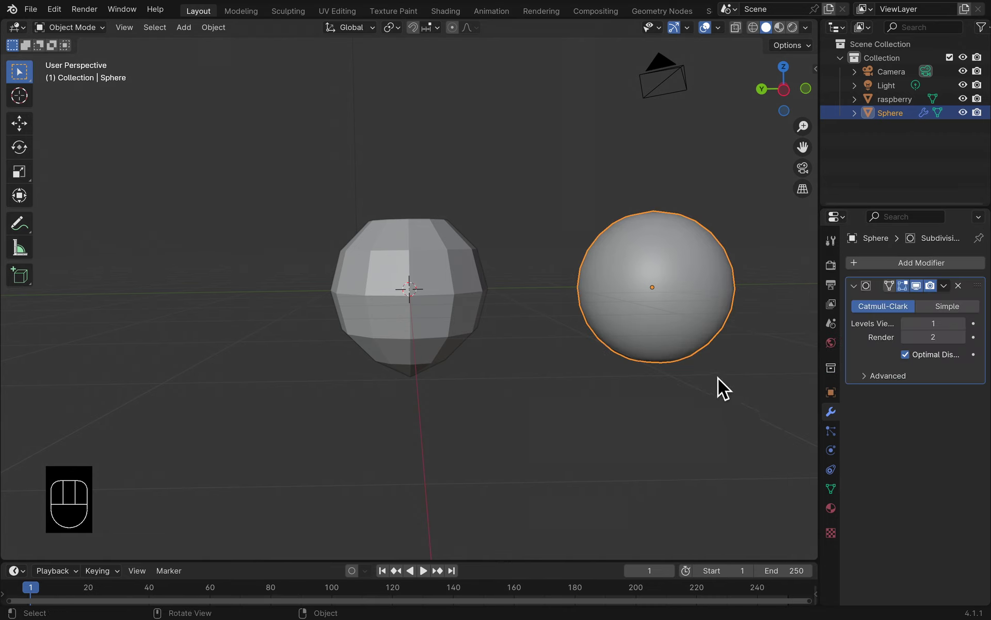
# Step: Set the smooth sphere's Subdivision levels to 2 in the viewport and 1 for render, then deselect it
pyautogui.click(962, 324)
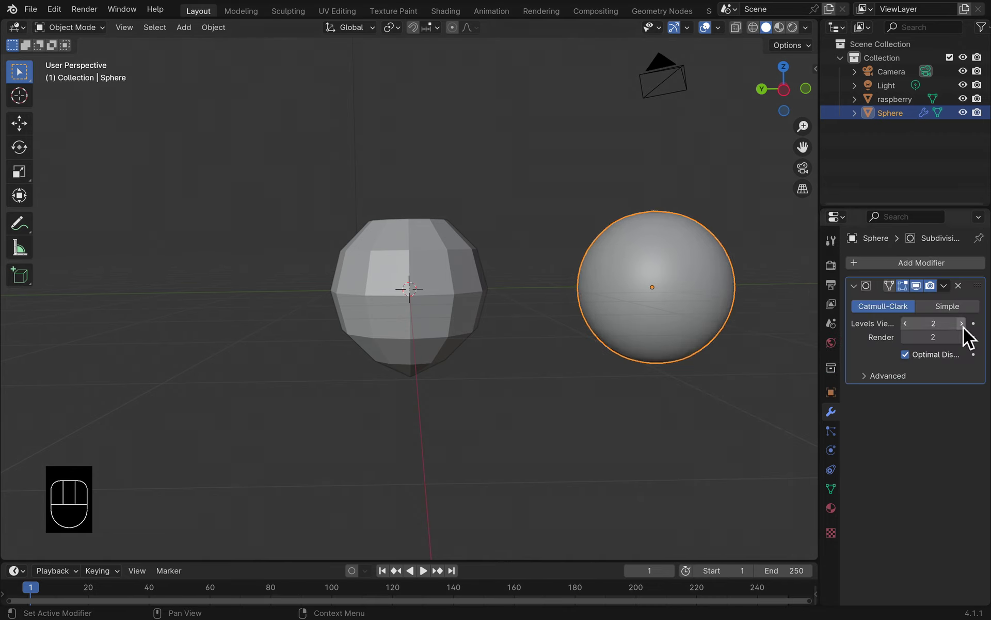
pyautogui.click(906, 336)
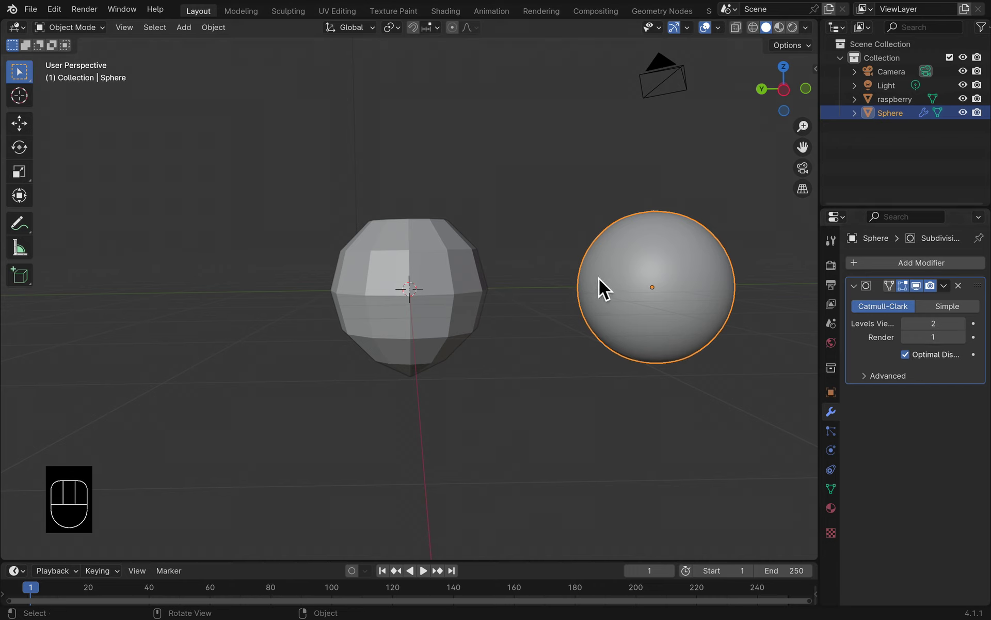
pyautogui.click(329, 189)
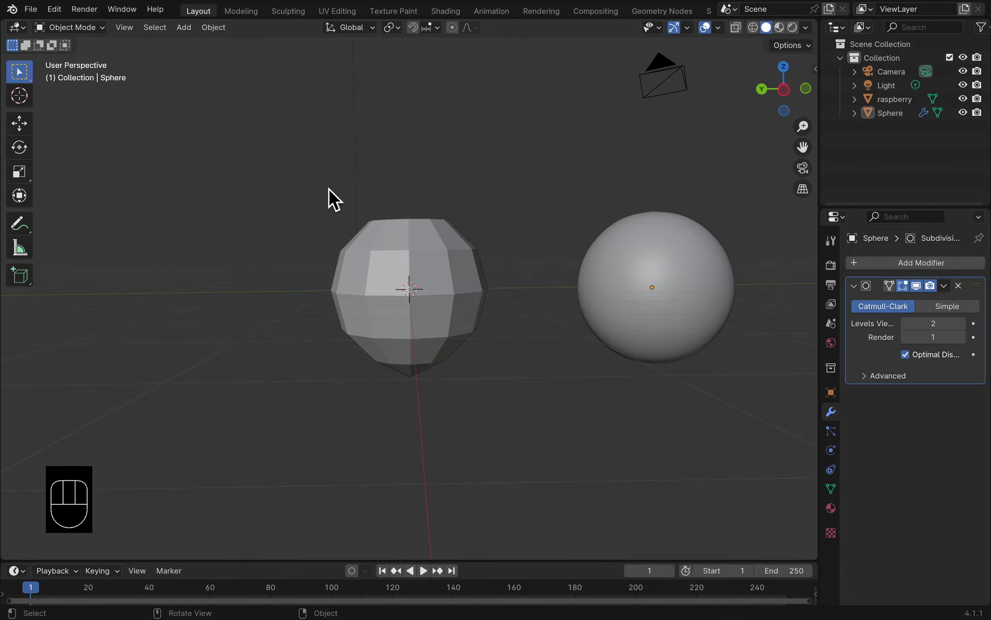
# Step: Add a particle system to the raspberry object, set it to Hair, and set the number of particles to 75
pyautogui.click(366, 295)
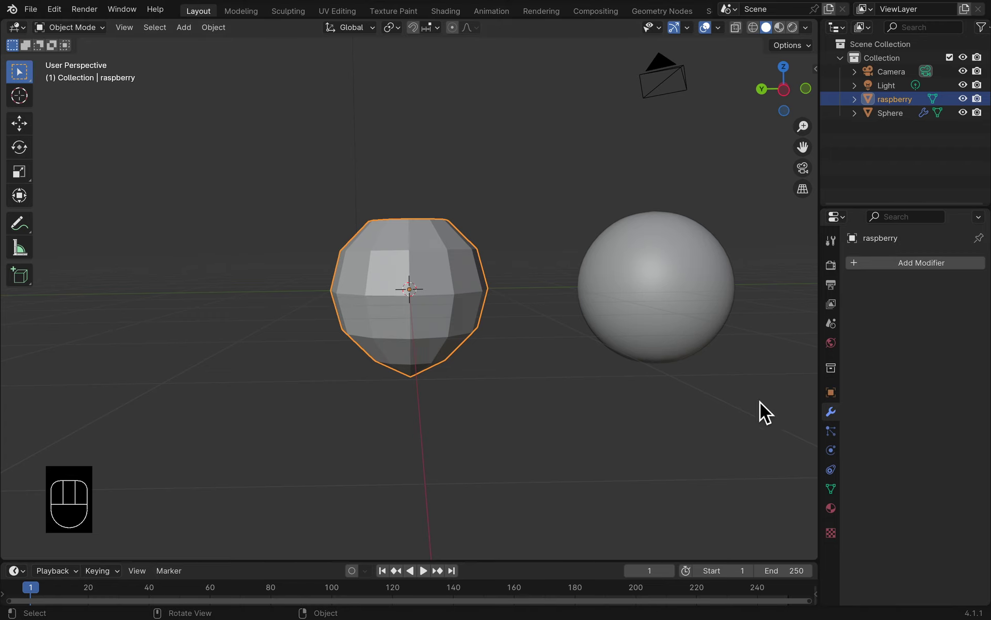
pyautogui.click(832, 435)
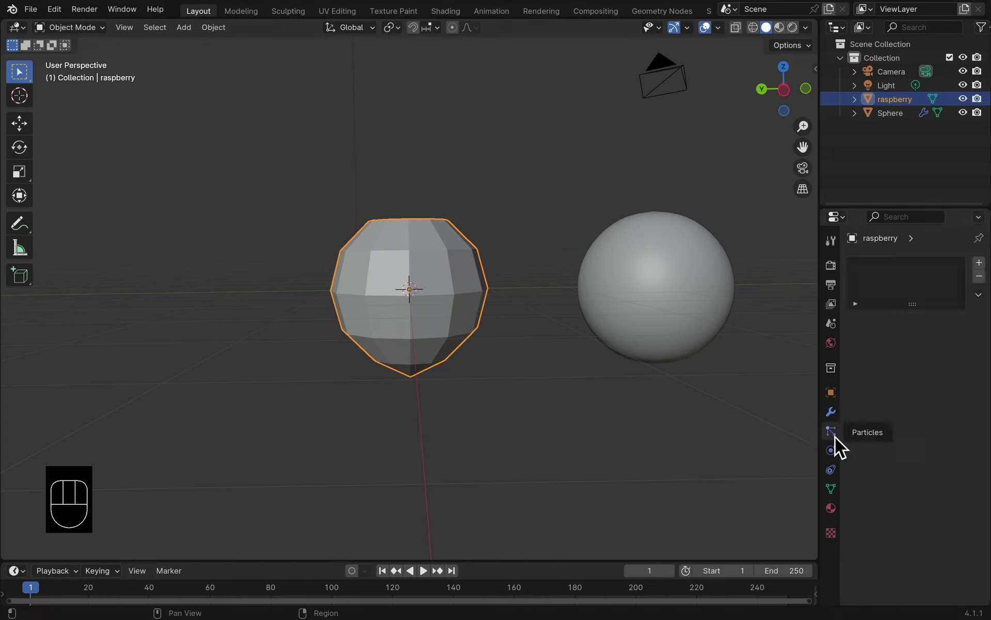
pyautogui.click(980, 264)
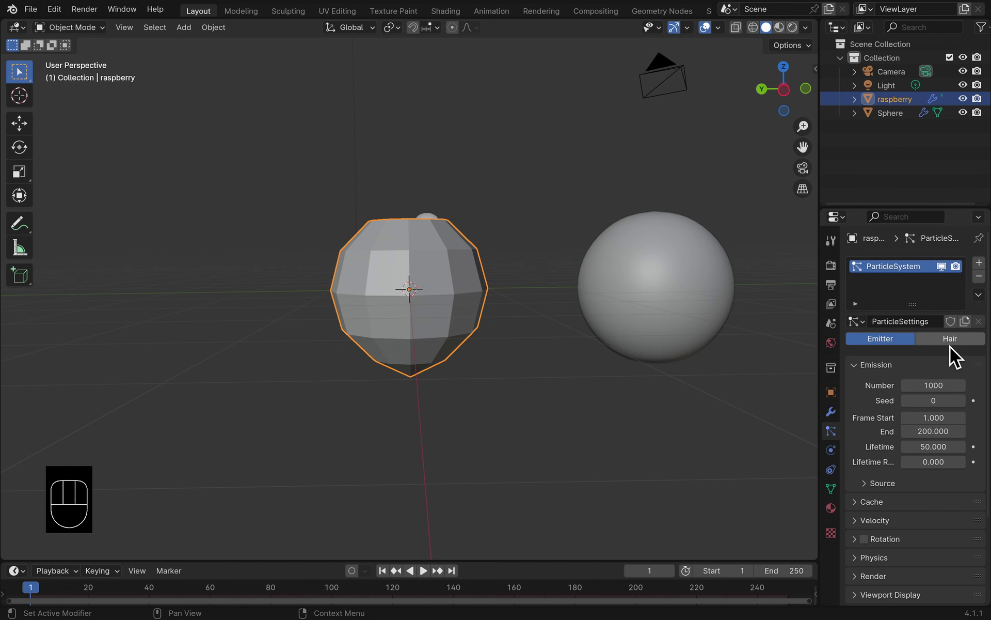
pyautogui.click(950, 344)
pyautogui.click(935, 401)
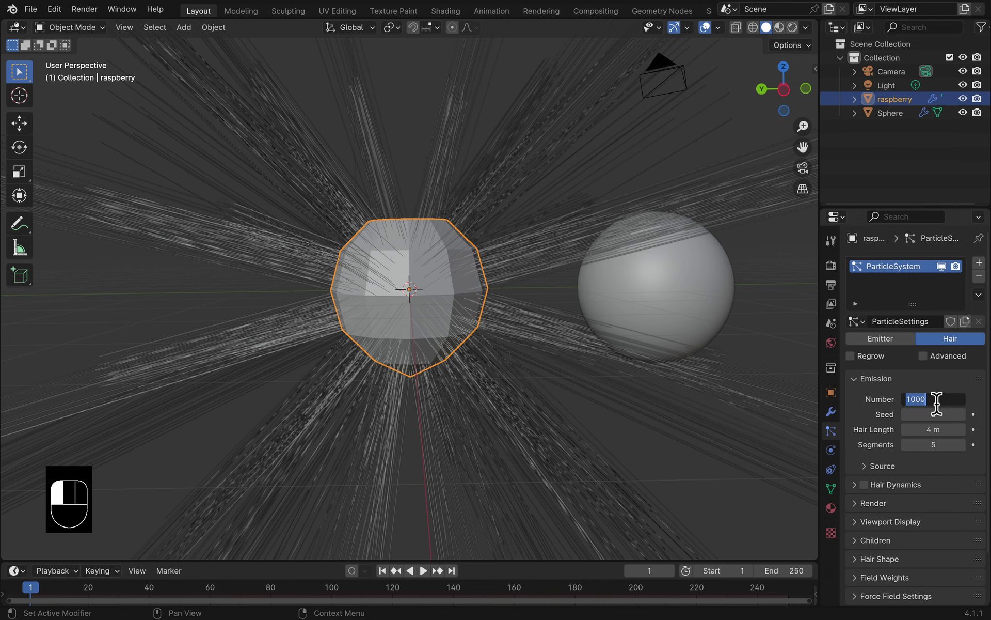
pyautogui.write('70')
pyautogui.press('Return')
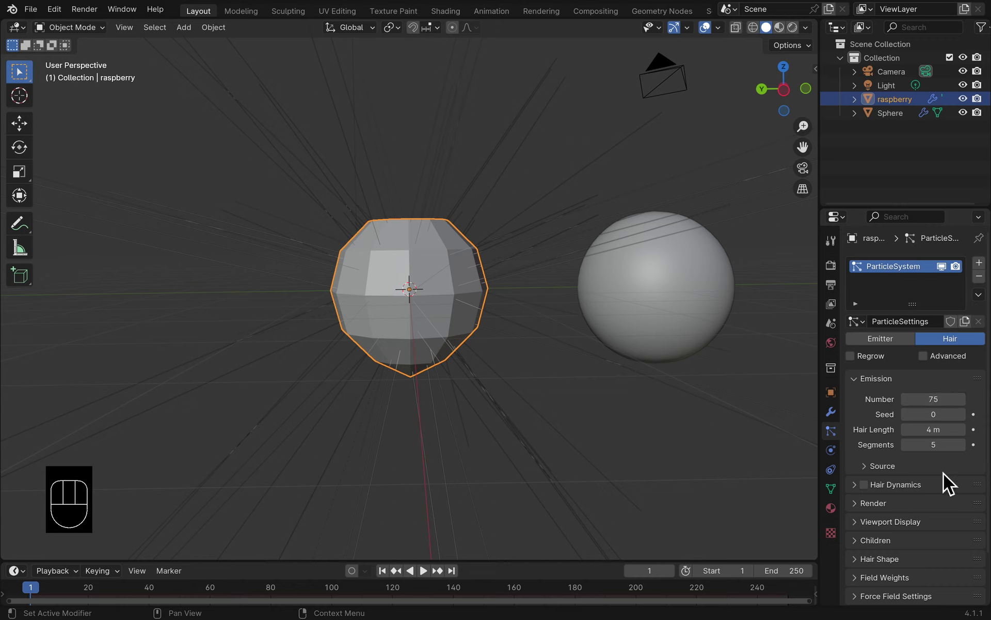
# Step: Make the raspberry's hair particles emit from Vertices with random order disabled
pyautogui.scroll(-3, 925, 487)
pyautogui.click(871, 410)
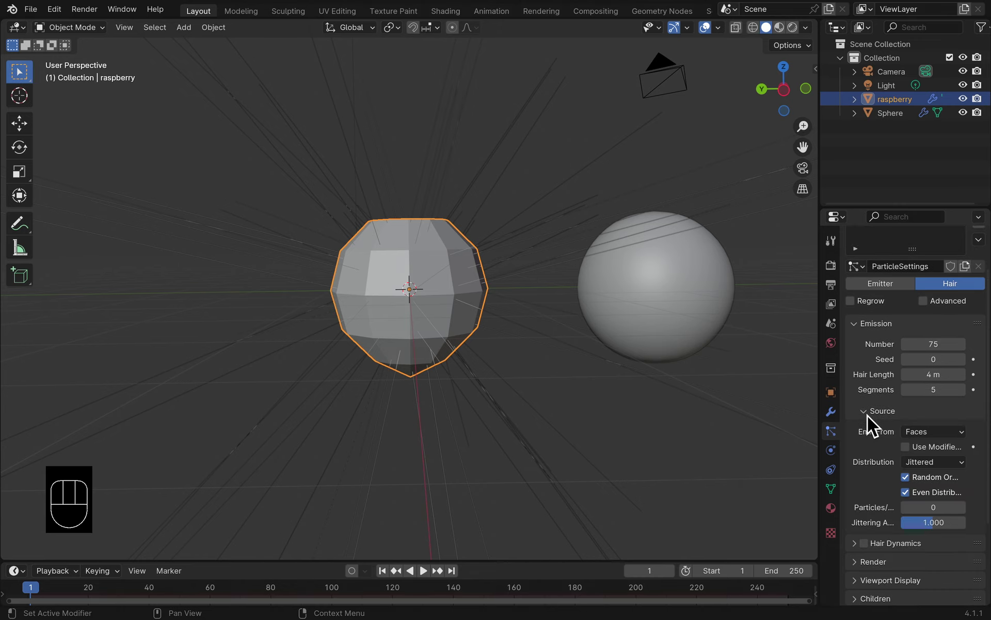
pyautogui.click(955, 431)
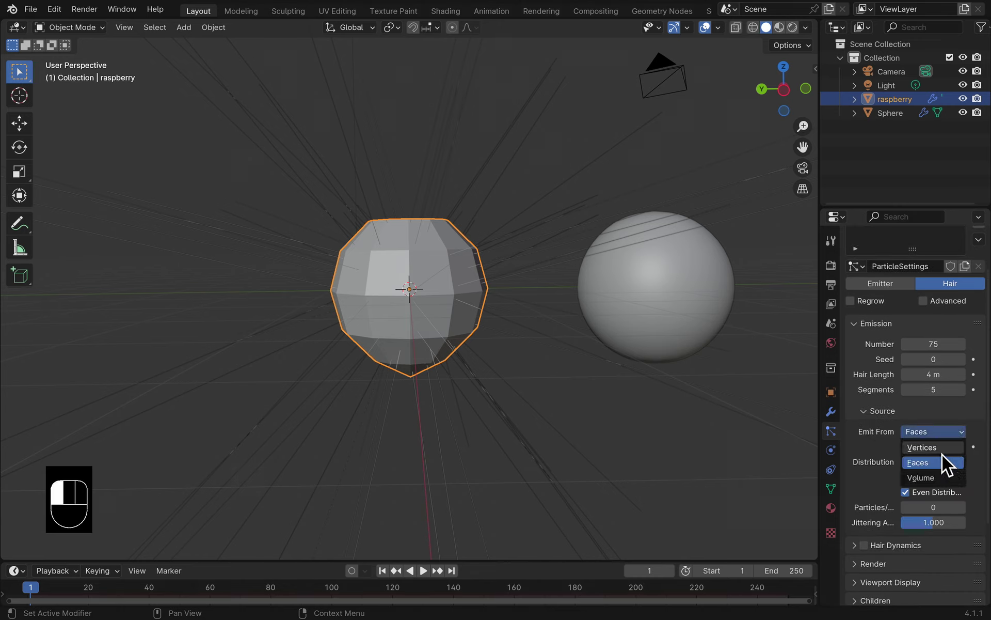
pyautogui.click(941, 449)
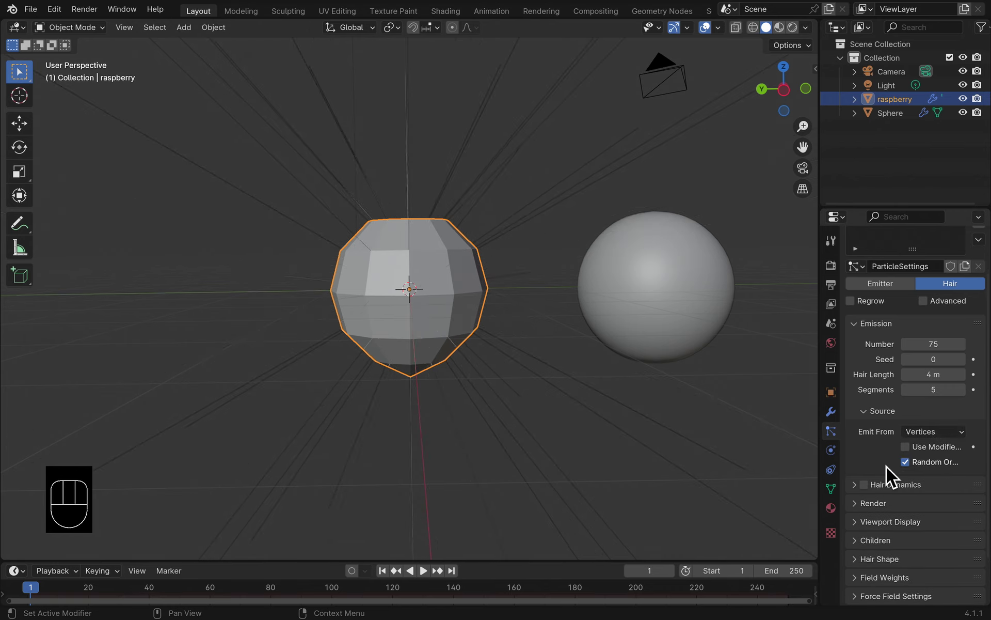
pyautogui.click(905, 462)
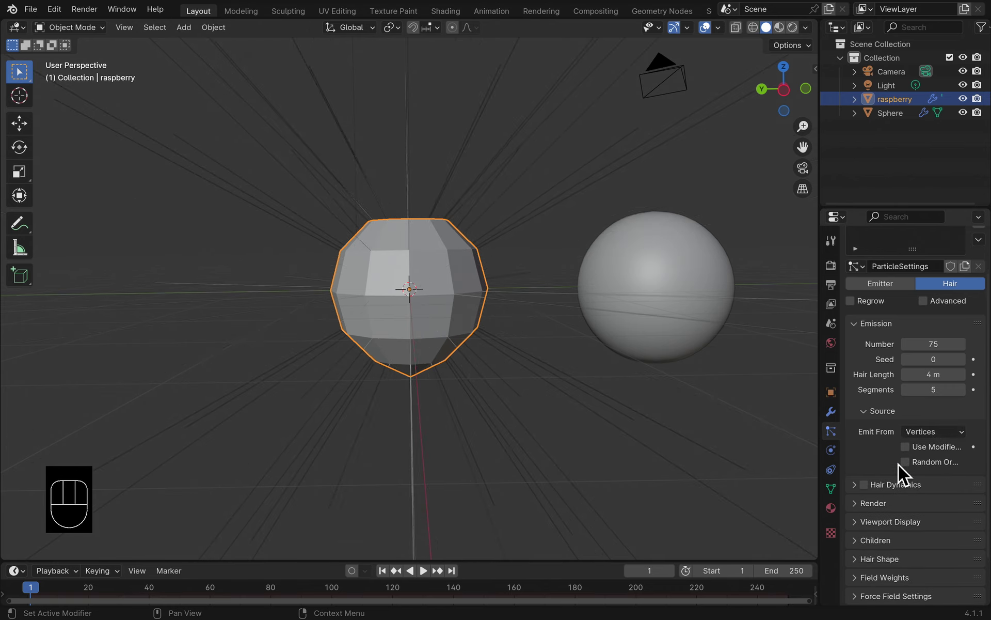
# Step: Render the raspberry's particles as Object and use the separate smooth sphere as the instance object
pyautogui.scroll(-3, 899, 463)
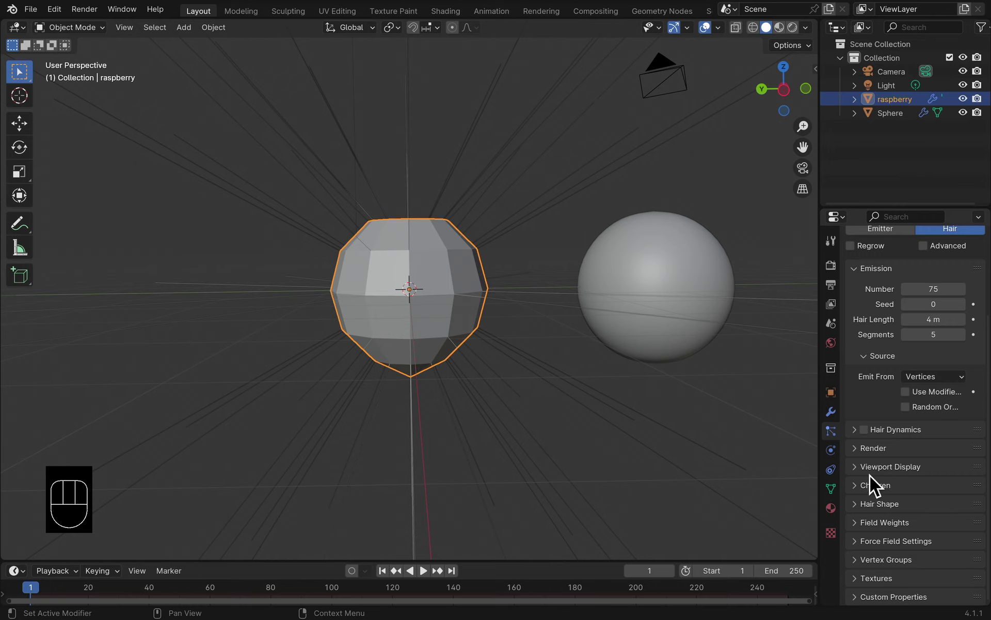
pyautogui.click(859, 454)
pyautogui.click(962, 470)
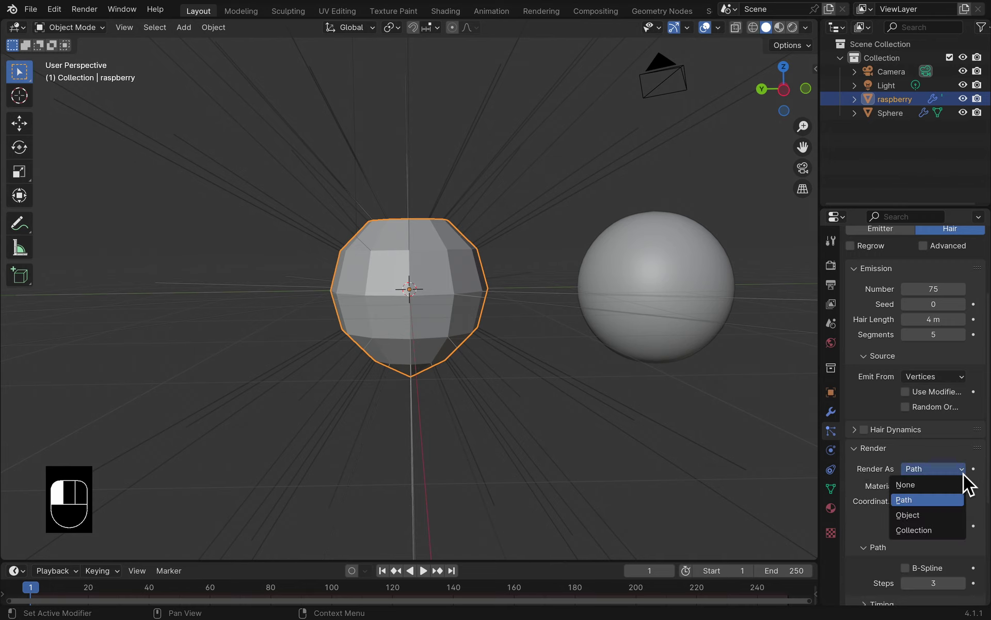
pyautogui.click(922, 518)
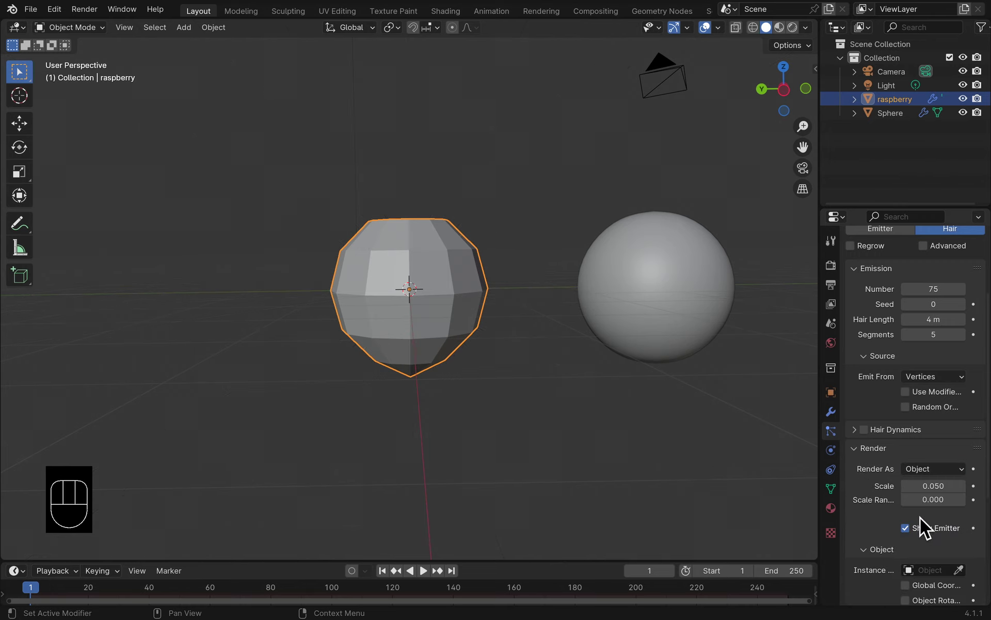
pyautogui.scroll(-3, 932, 549)
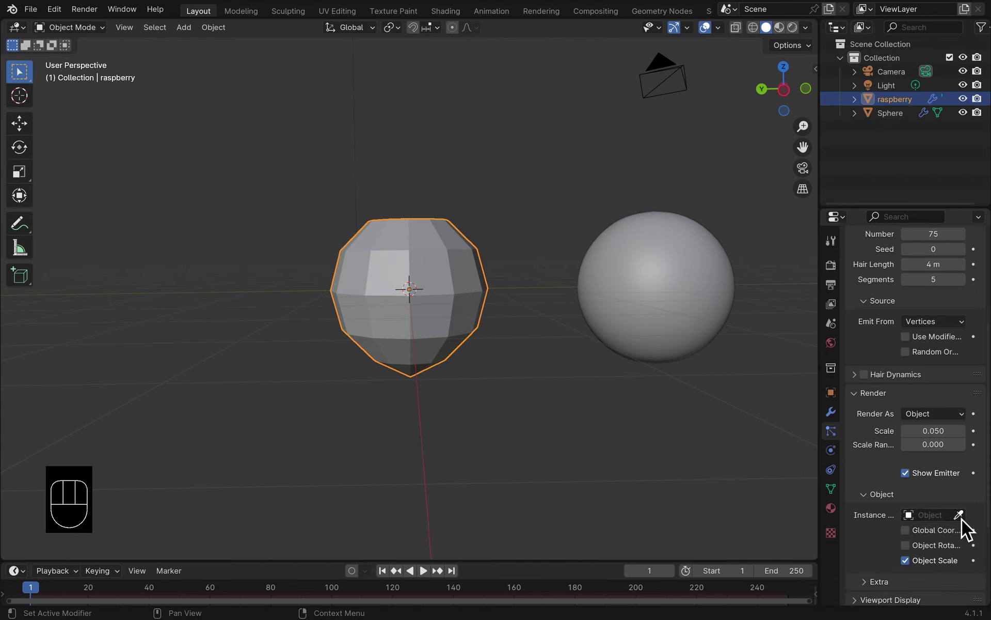
pyautogui.click(958, 514)
pyautogui.click(692, 302)
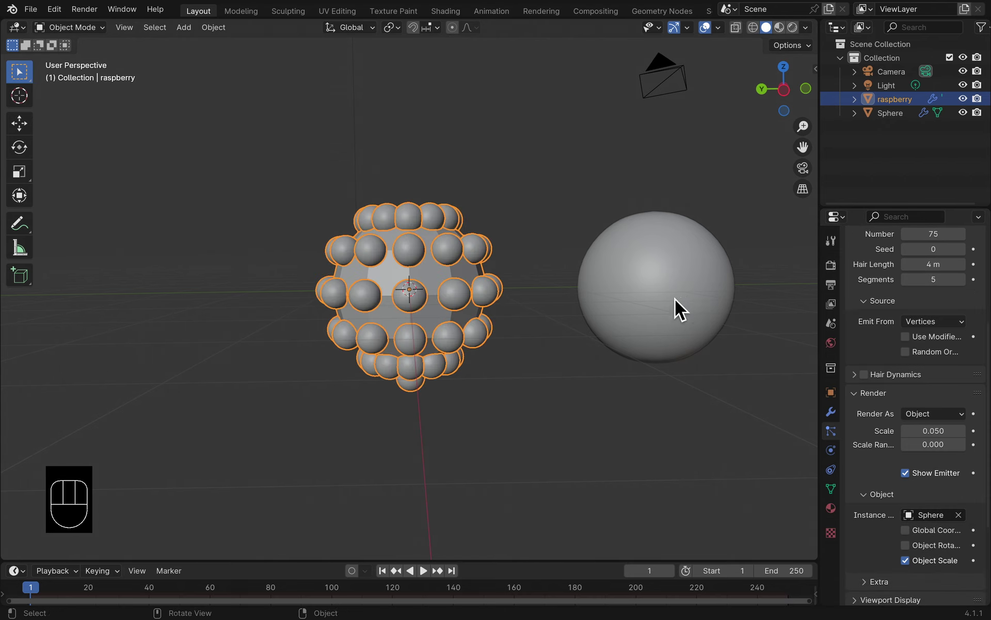
# Step: Scale the separate sphere up by about 1.825 so the instanced drupelets cover the raspberry
pyautogui.click(638, 286)
pyautogui.press('s')
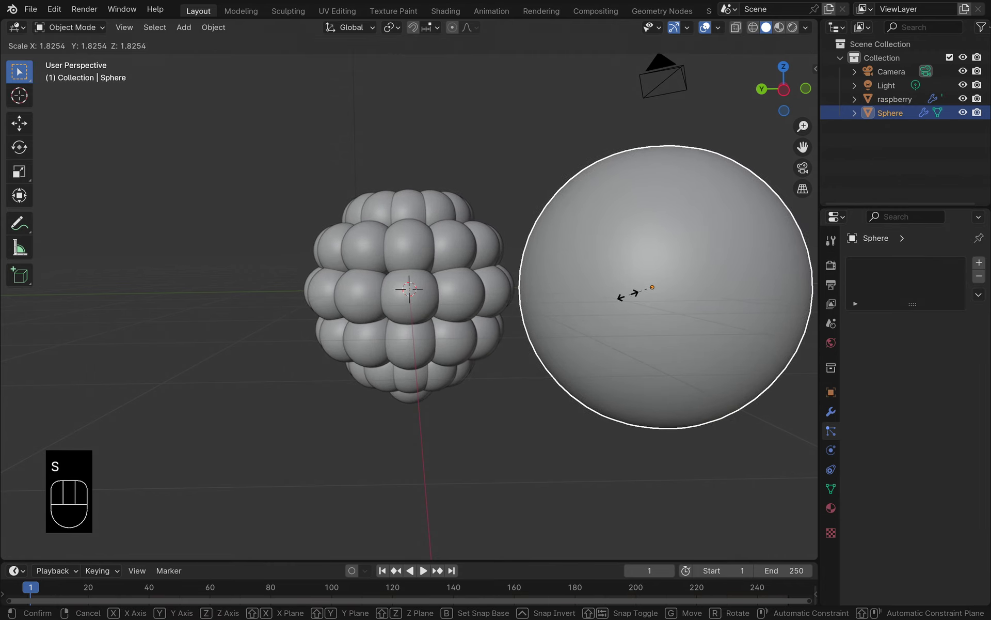
pyautogui.click(626, 287)
pyautogui.moveTo(622, 277); pyautogui.dragTo(607, 256, button='middle')
pyautogui.scroll(-2, 608, 256)
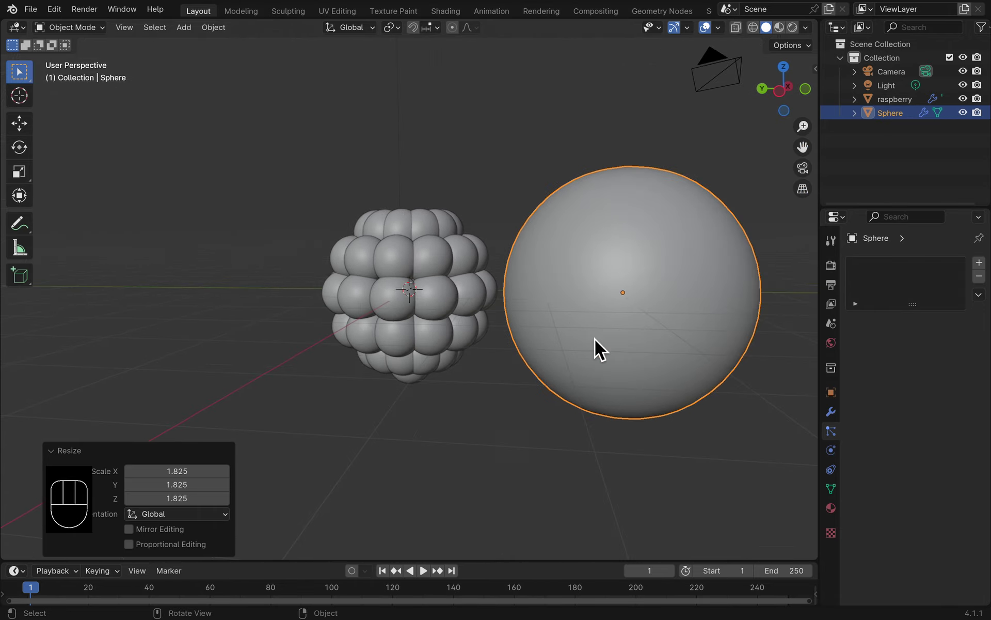
# Step: Select the raspberry and make its particle instances real through the Particle System modifier
pyautogui.click(442, 305)
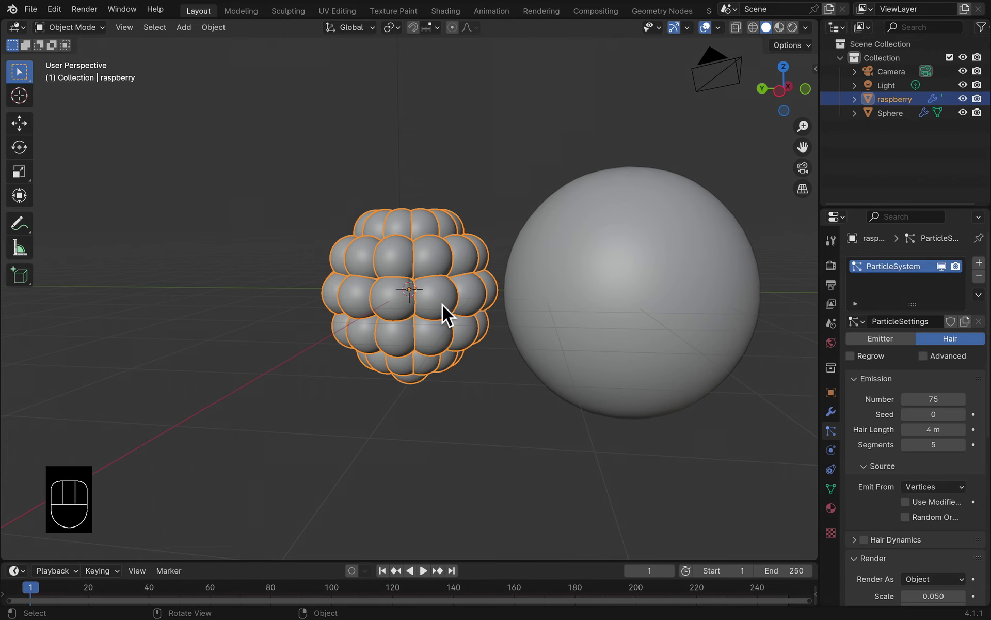
pyautogui.click(831, 412)
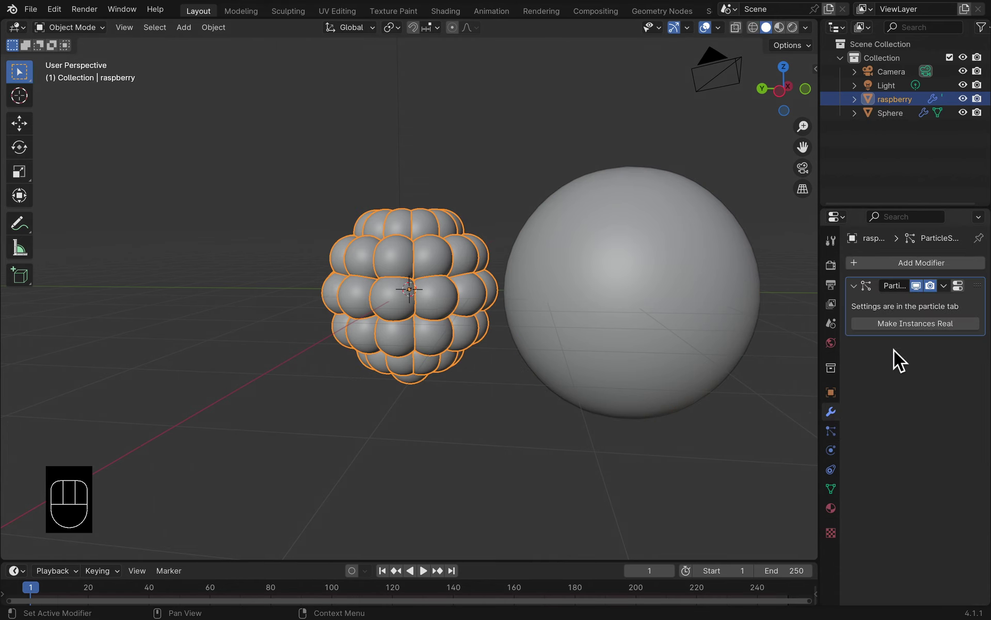
pyautogui.click(906, 328)
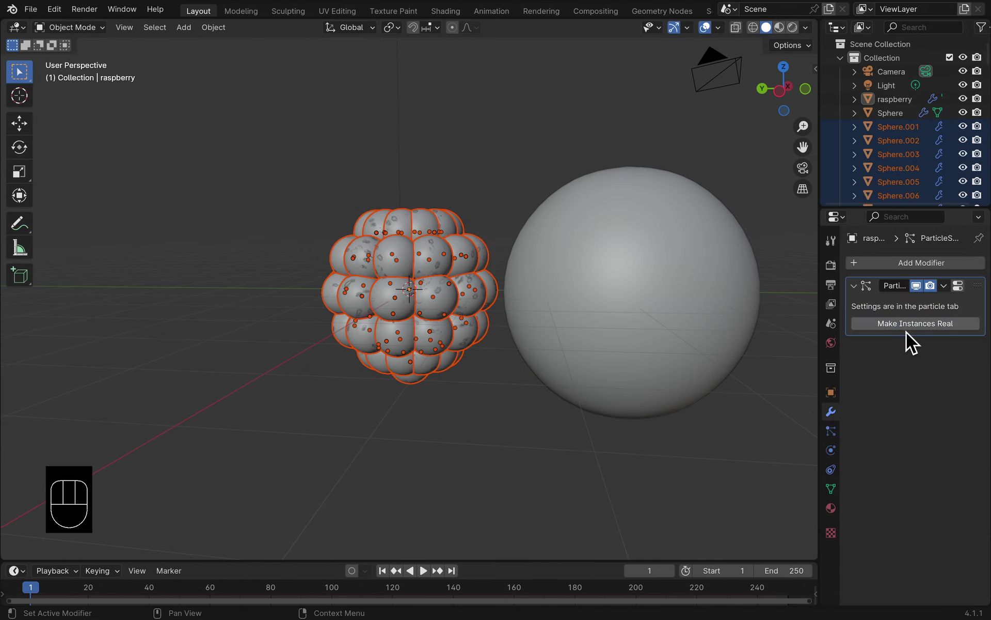
# Step: Delete the large separate source sphere and save the project file
pyautogui.click(708, 339)
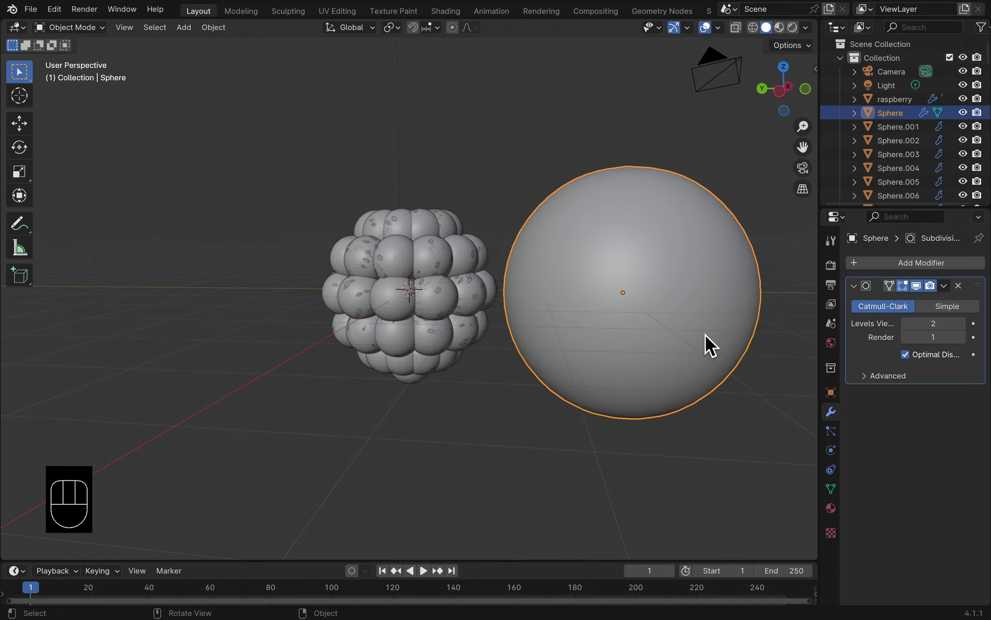
pyautogui.press('x')
pyautogui.click(688, 340)
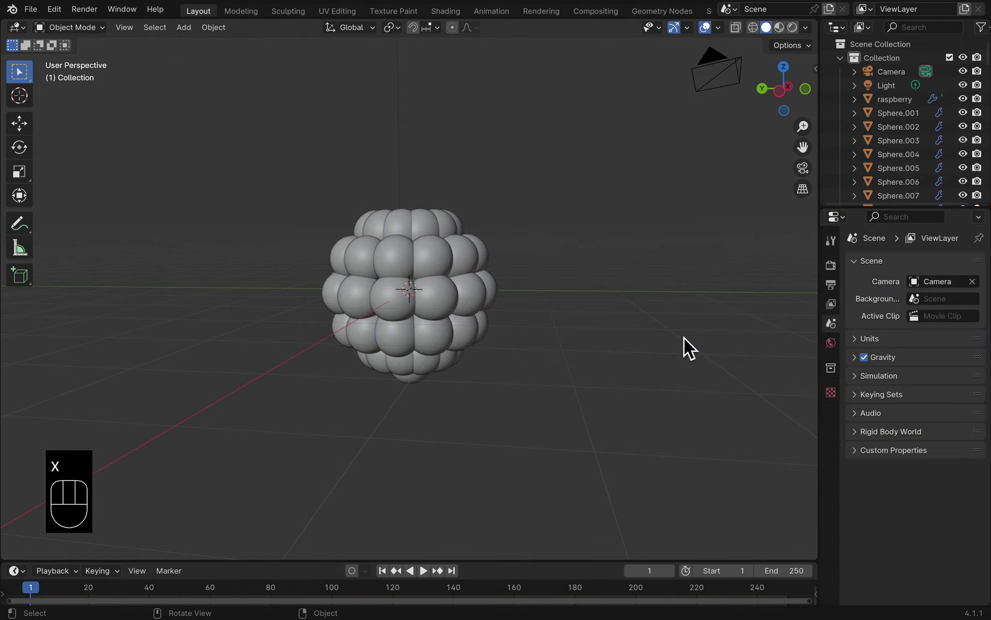
pyautogui.hotkey('ctrl', 's')
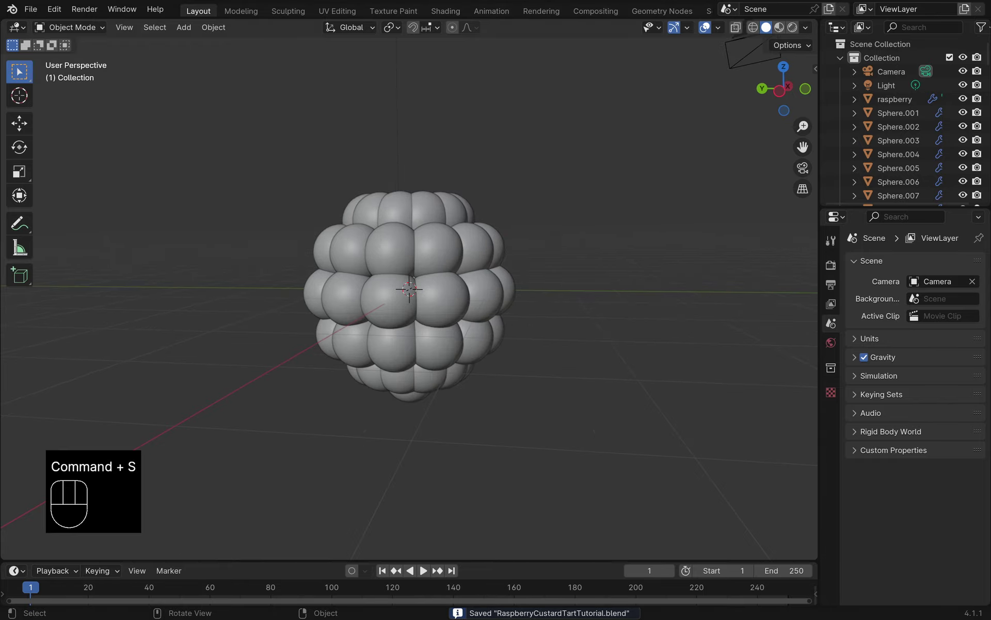
# Step: Delete the light from the scene so that it stays out of the raspberry selection
pyautogui.moveTo(521, 327)
pyautogui.mouseDown(button='middle')
pyautogui.moveTo(546, 437)
pyautogui.moveTo(518, 311)
pyautogui.moveTo(551, 330)
pyautogui.moveTo(540, 323)
pyautogui.mouseUp(button='middle')
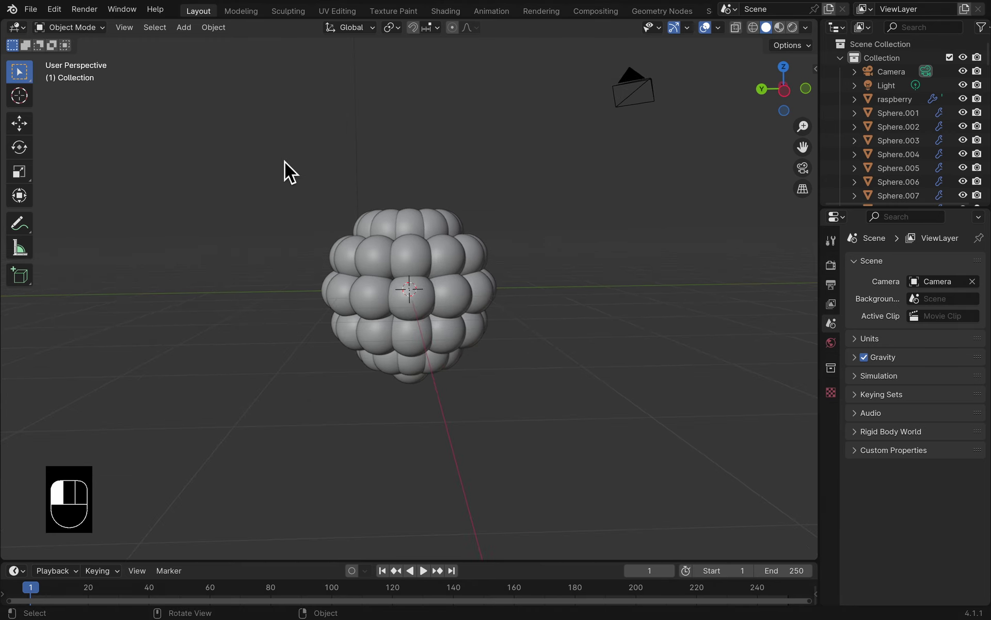
pyautogui.moveTo(284, 162); pyautogui.dragTo(602, 441)
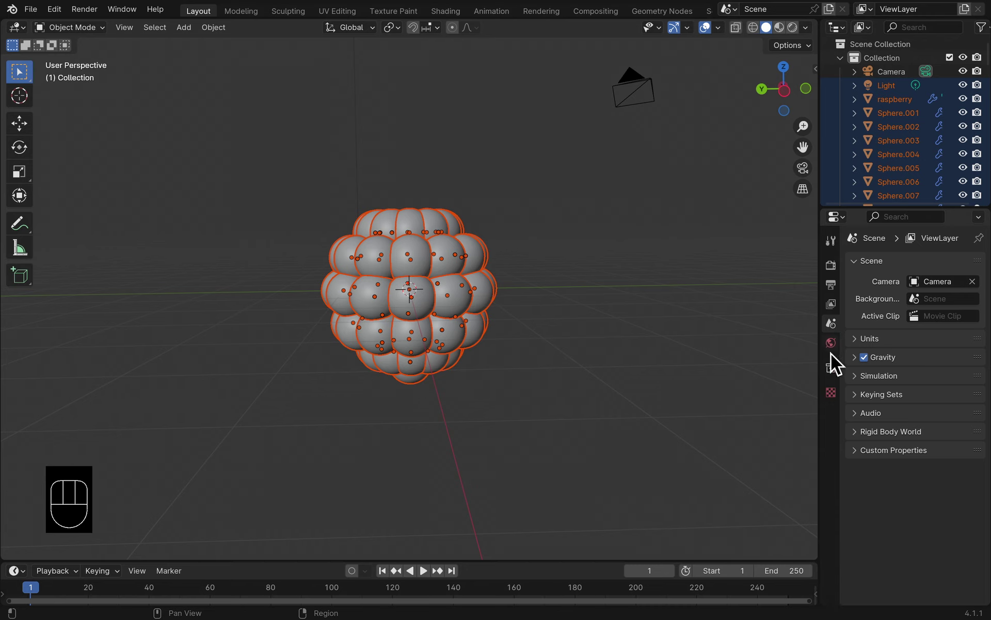
pyautogui.click(745, 296)
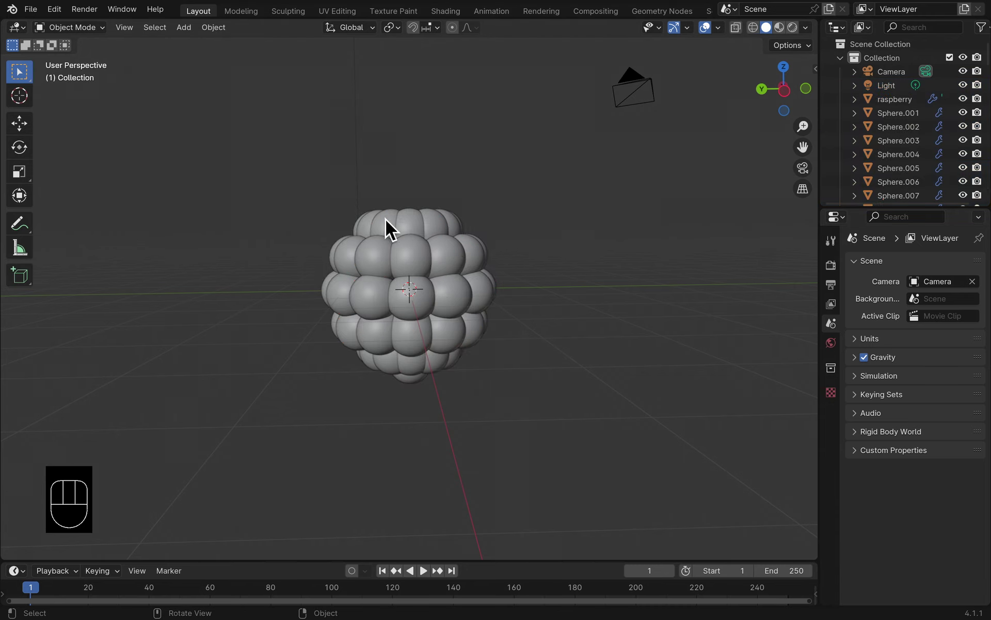
pyautogui.scroll(-3, 386, 221)
pyautogui.click(380, 100)
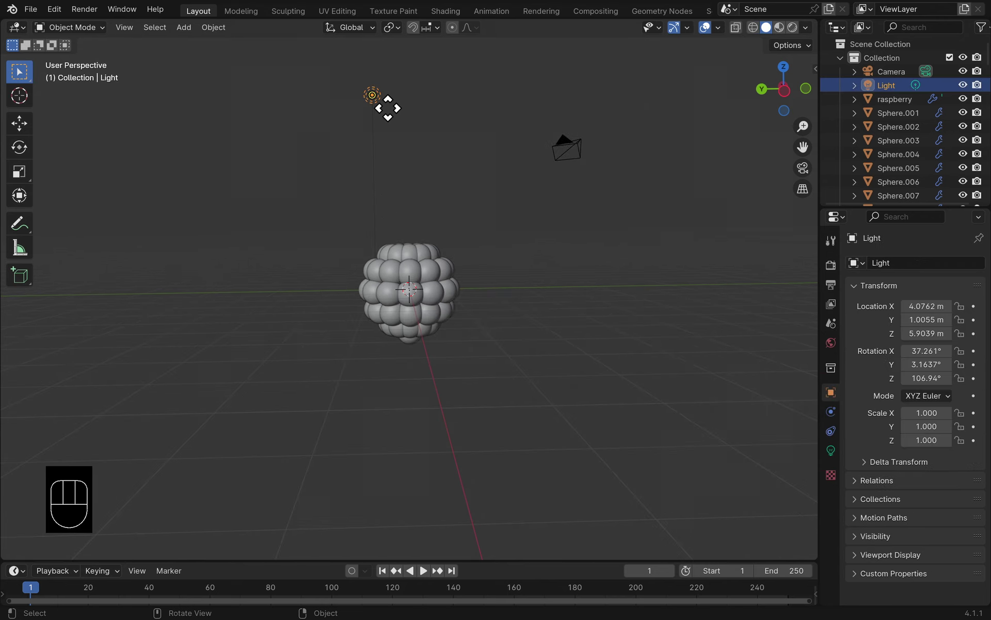
pyautogui.press('x')
pyautogui.click(359, 103)
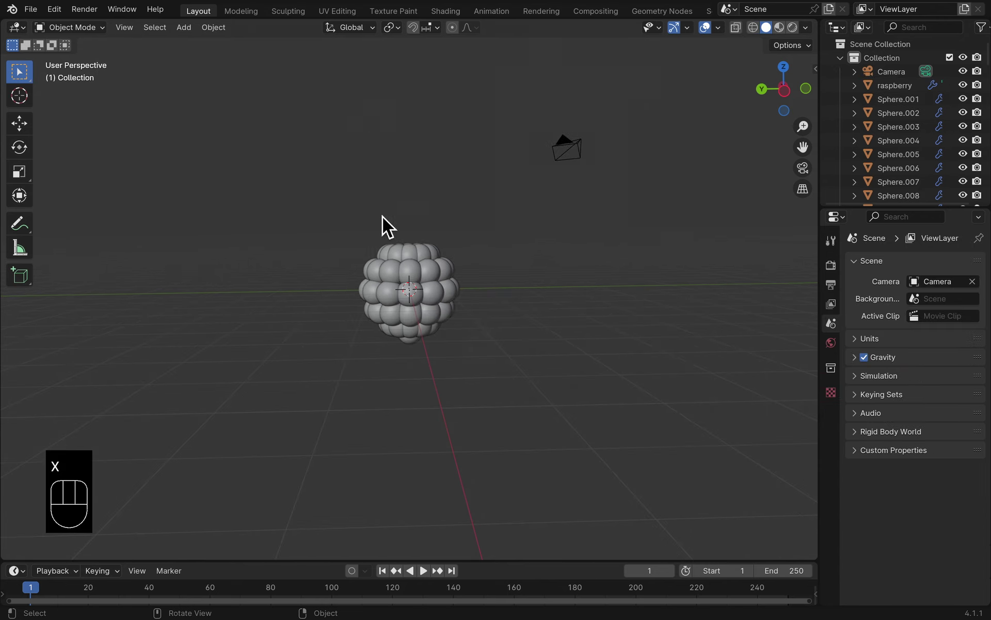
# Step: Select the whole raspberry, with one of its small drupelet spheres as the active object
pyautogui.moveTo(336, 206); pyautogui.dragTo(473, 376)
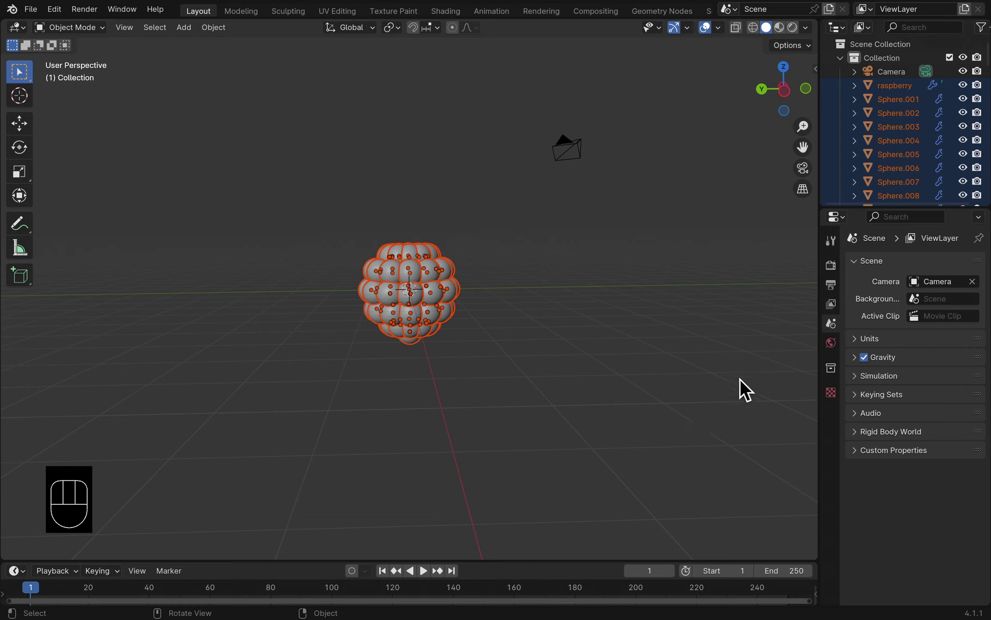
pyautogui.click(677, 354)
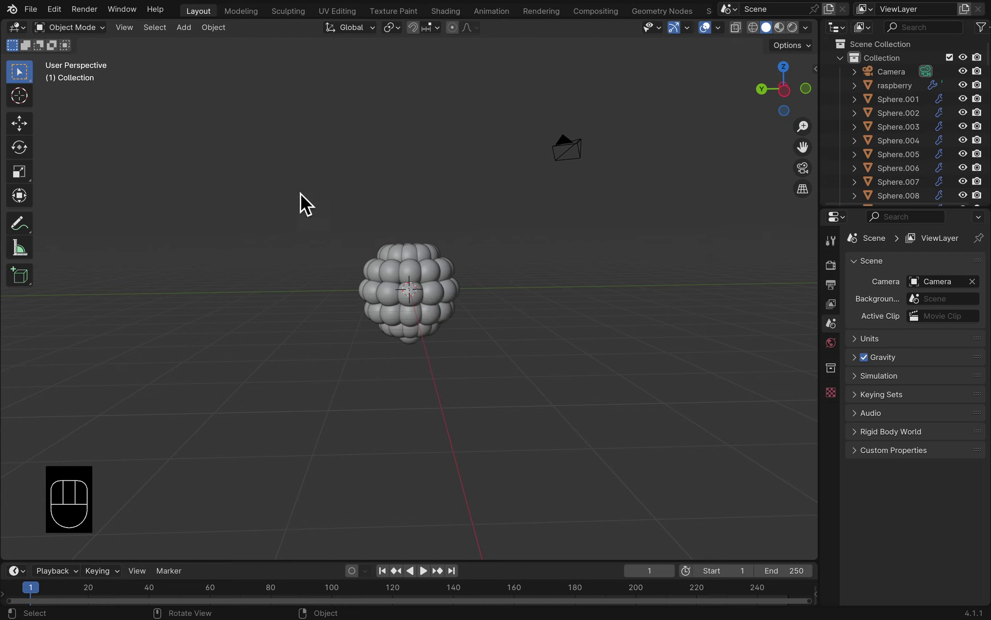
pyautogui.click(401, 264)
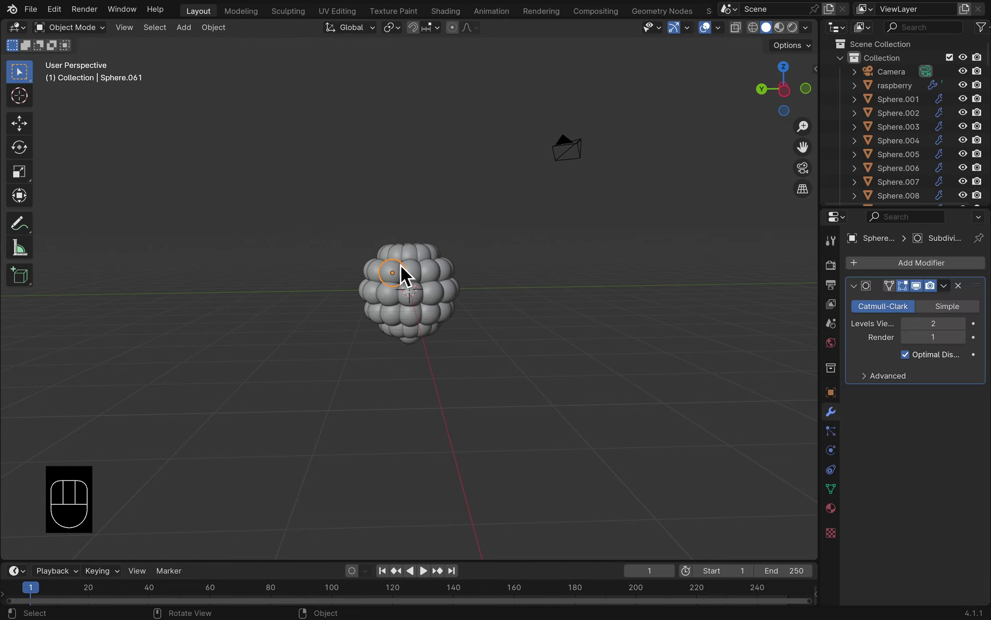
pyautogui.click(476, 257)
pyautogui.moveTo(322, 188); pyautogui.dragTo(547, 403)
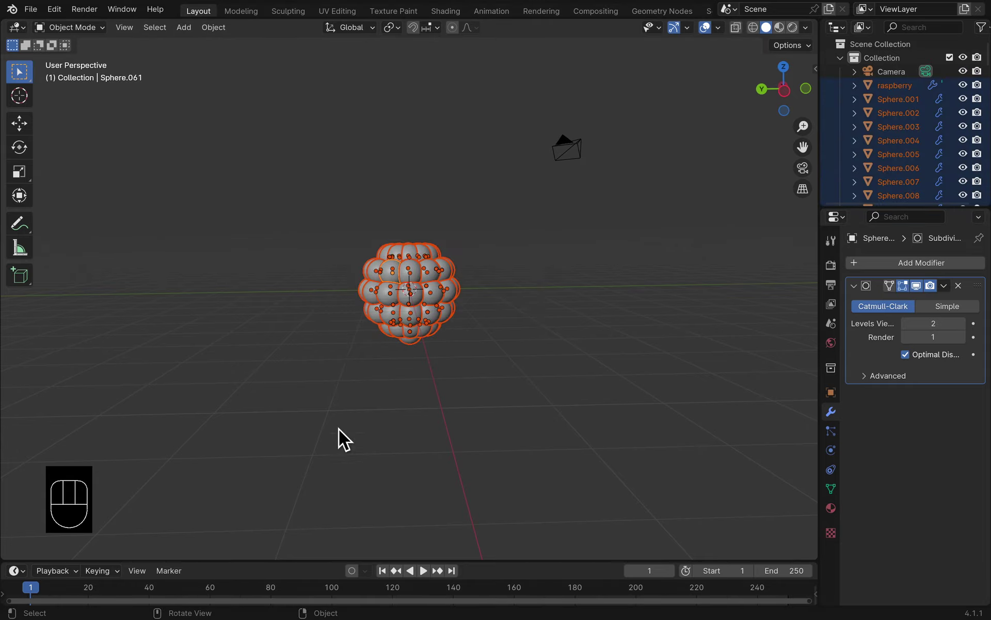
pyautogui.moveTo(338, 428); pyautogui.dragTo(306, 341, button='middle')
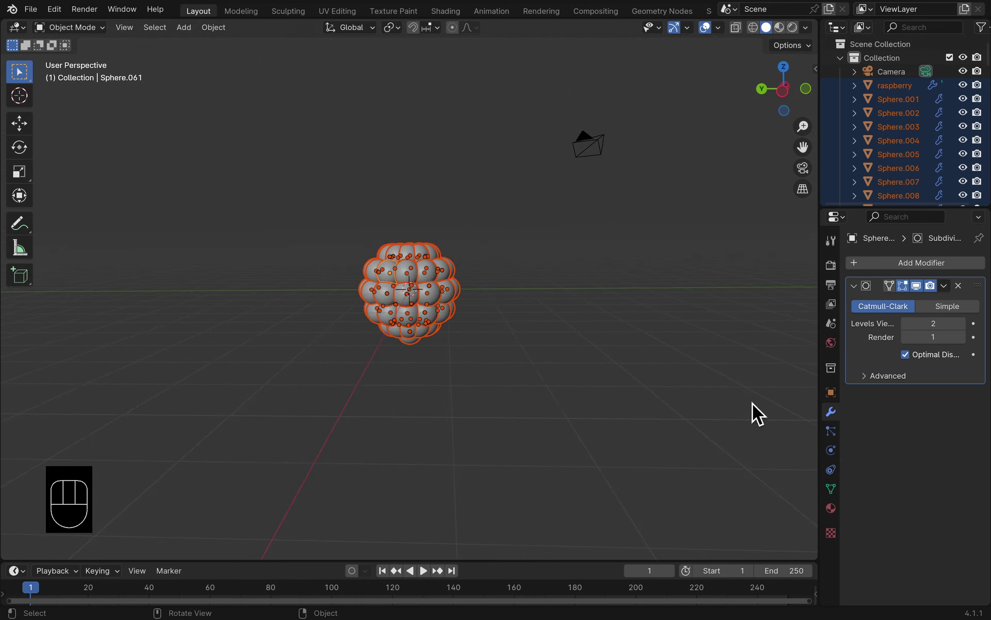
# Step: Give the active drupelet a new material with a bright red base color (hue 0.002, saturation 0.919) and switch the viewport to material preview
pyautogui.click(832, 510)
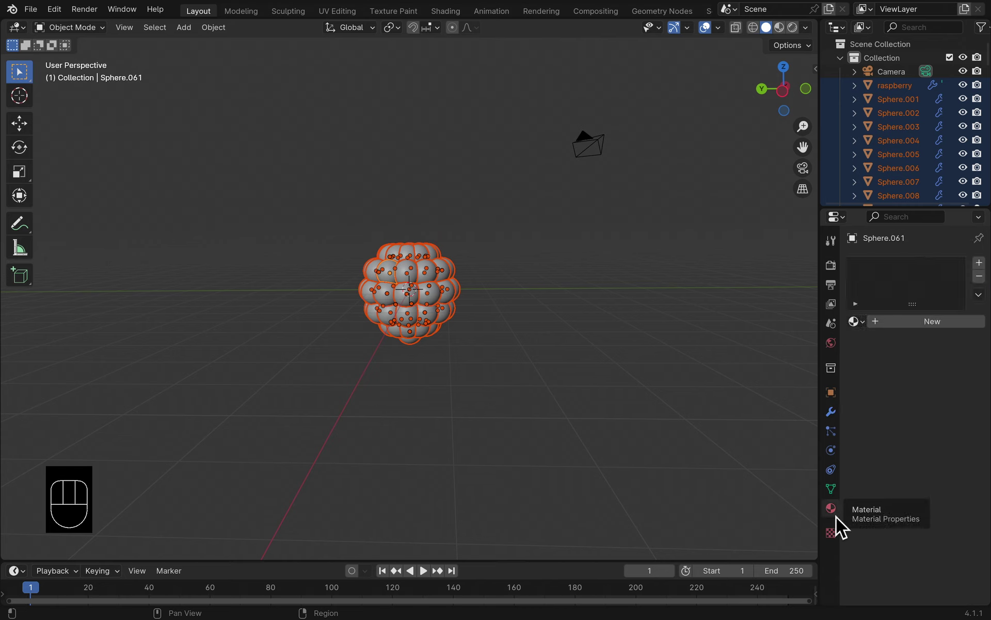
pyautogui.click(934, 325)
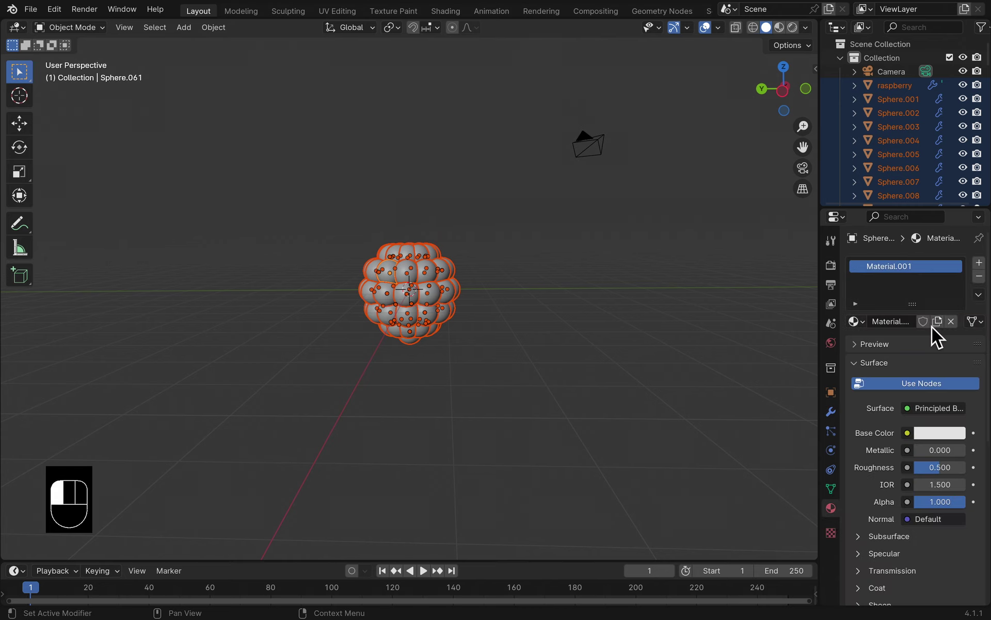
pyautogui.click(945, 435)
pyautogui.click(882, 318)
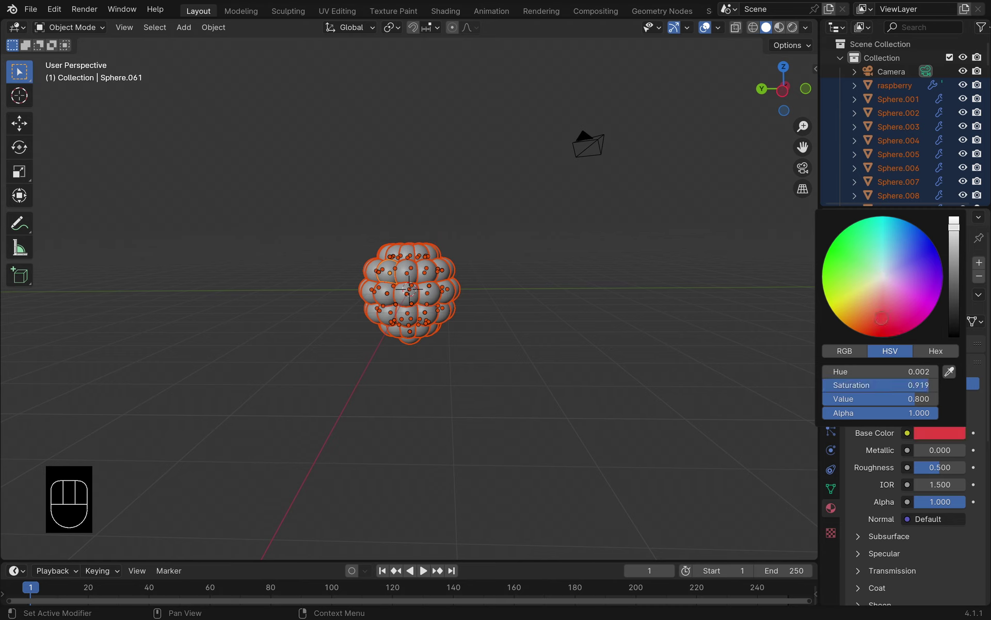
pyautogui.click(779, 27)
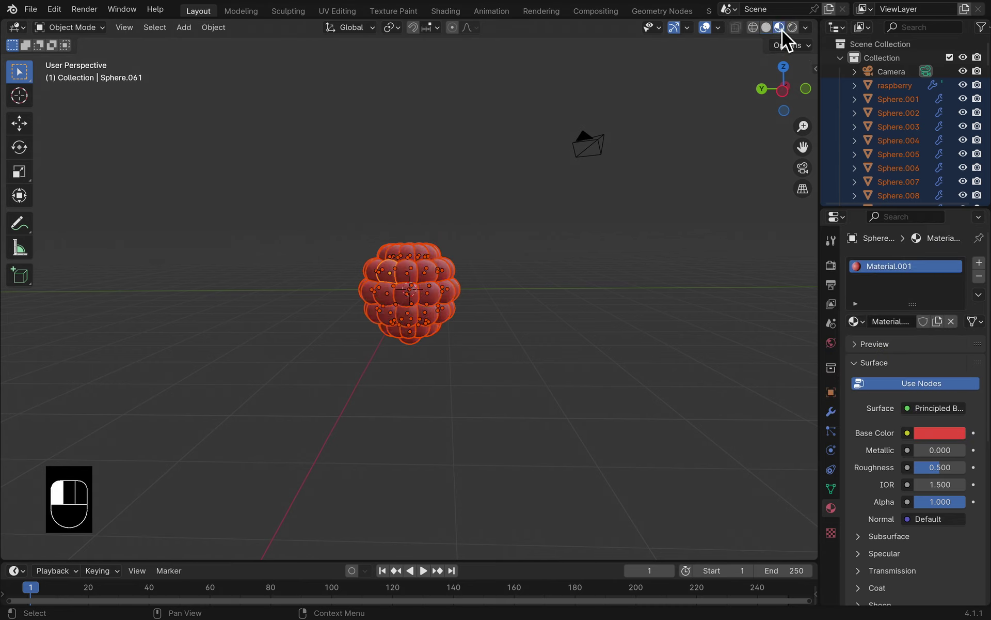
# Step: Darken the raspberry material's base color to a deep raspberry red
pyautogui.click(931, 437)
pyautogui.moveTo(886, 332); pyautogui.dragTo(882, 325)
pyautogui.moveTo(960, 234)
pyautogui.mouseDown()
pyautogui.moveTo(954, 276)
pyautogui.moveTo(955, 254)
pyautogui.mouseUp()
pyautogui.moveTo(884, 322); pyautogui.dragTo(885, 324)
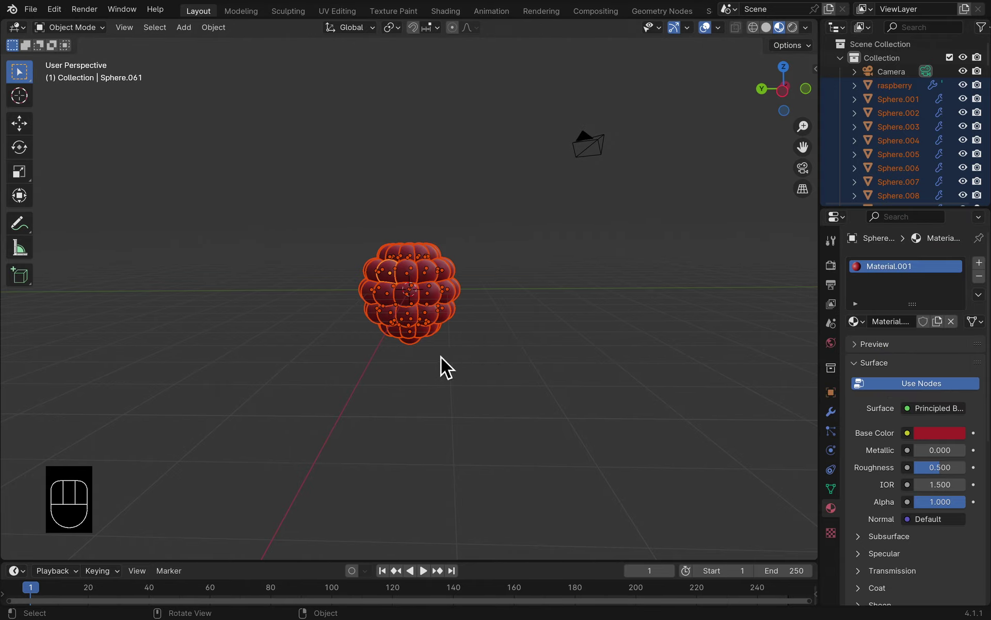
# Step: Lower the raspberry material's roughness to 0.395 and deselect the raspberry
pyautogui.moveTo(441, 357); pyautogui.dragTo(463, 359, button='middle')
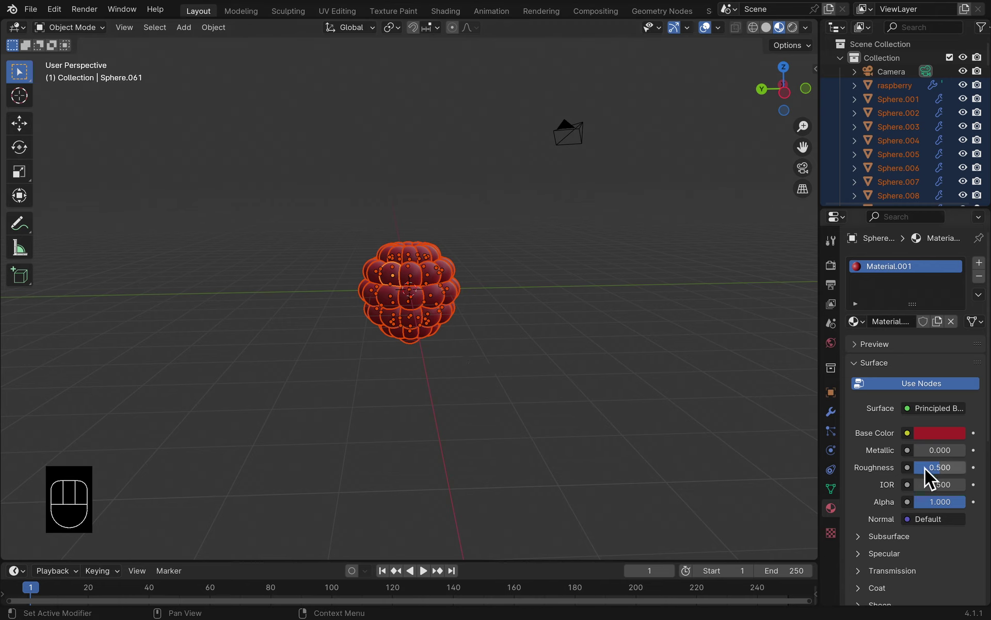
pyautogui.moveTo(927, 468); pyautogui.dragTo(915, 468)
pyautogui.moveTo(934, 467); pyautogui.dragTo(936, 470)
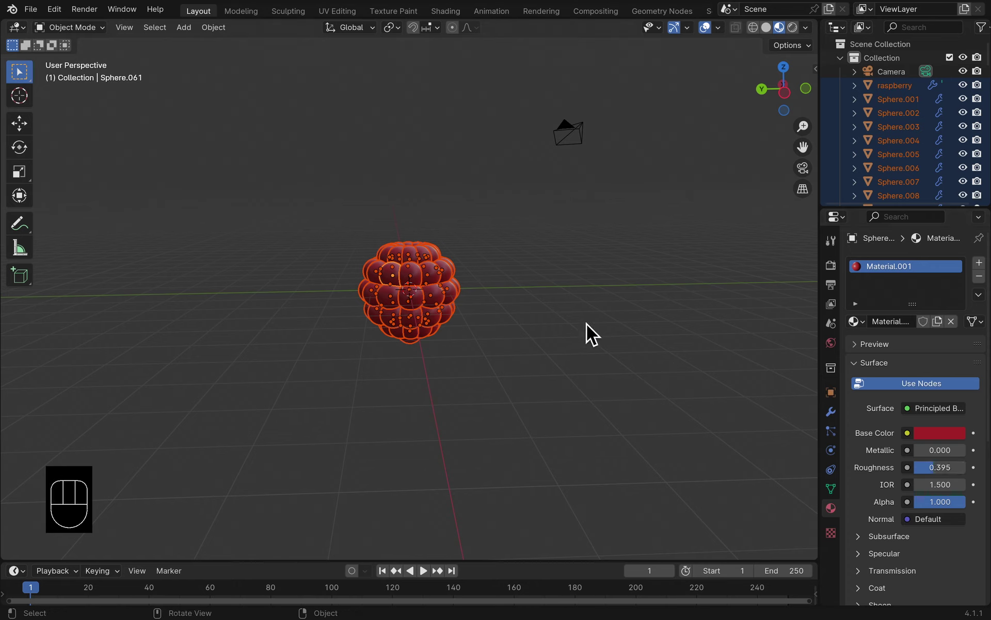
pyautogui.click(547, 328)
# Step: Compare the red raspberry in rendered shading and material preview, examining it from nearby angles
pyautogui.moveTo(478, 329); pyautogui.dragTo(497, 318, button='middle')
pyautogui.click(792, 30)
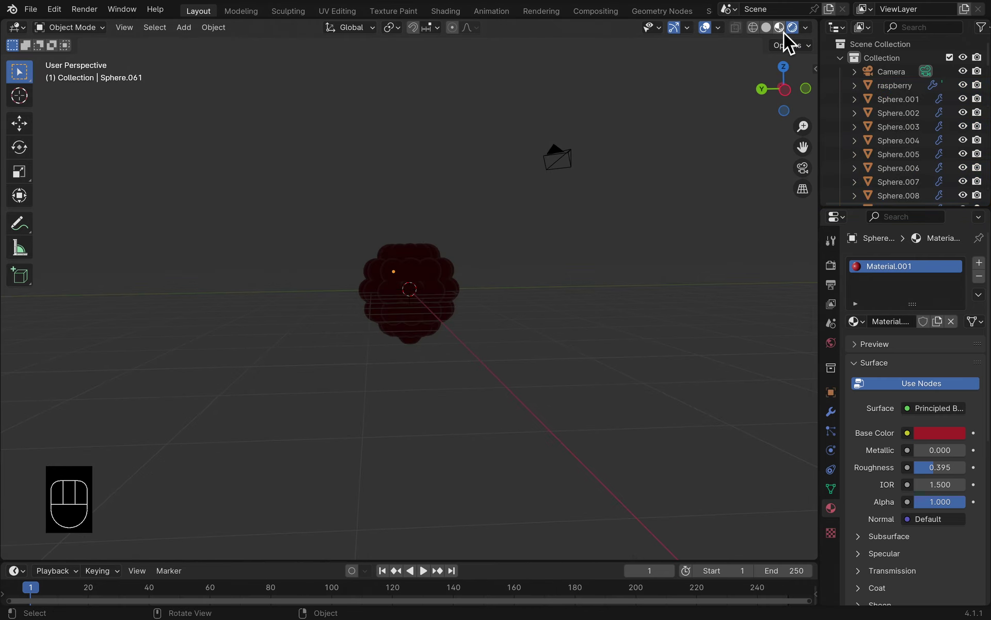
pyautogui.click(780, 30)
pyautogui.scroll(-3, 534, 222)
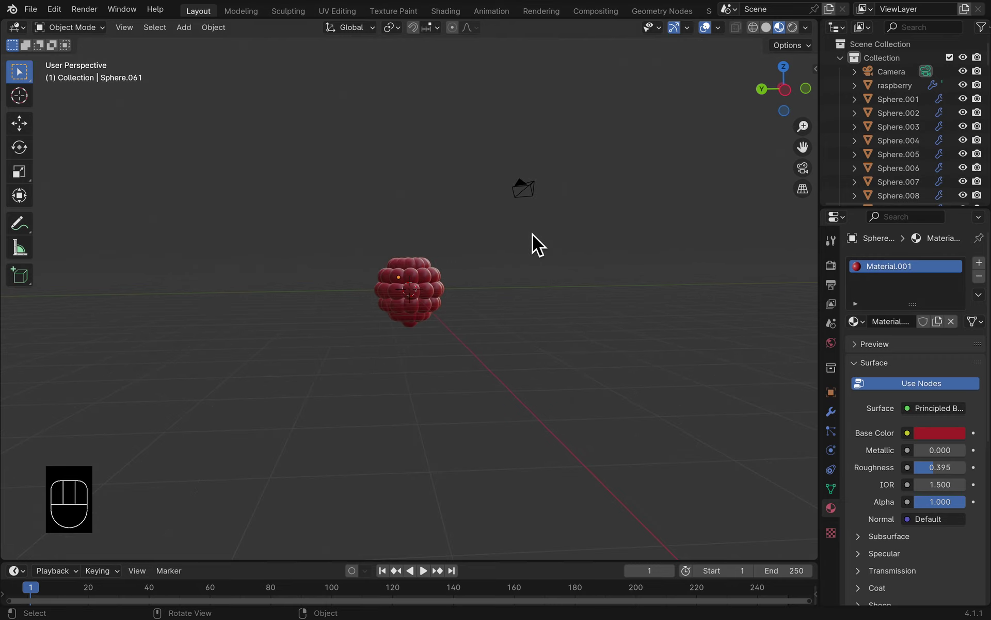
pyautogui.scroll(4, 531, 234)
pyautogui.moveTo(523, 236)
pyautogui.mouseDown(button='middle')
pyautogui.moveTo(499, 270)
pyautogui.moveTo(503, 354)
pyautogui.moveTo(535, 250)
pyautogui.moveTo(522, 244)
pyautogui.mouseUp(button='middle')
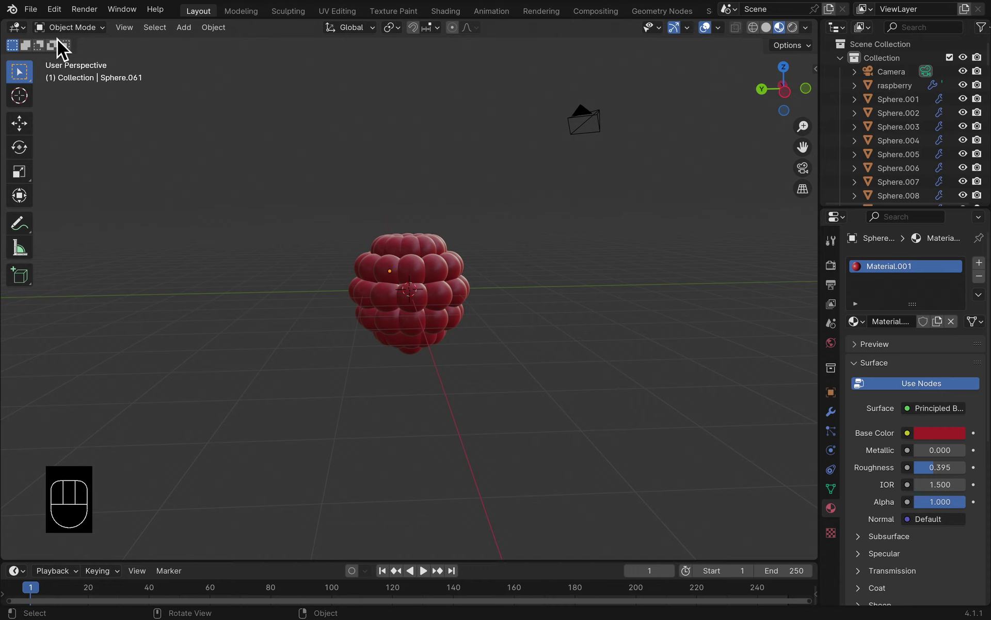
# Step: Export the red raspberry as a Wavefront OBJ named redraspberry.obj in the Documents folder
pyautogui.click(31, 12)
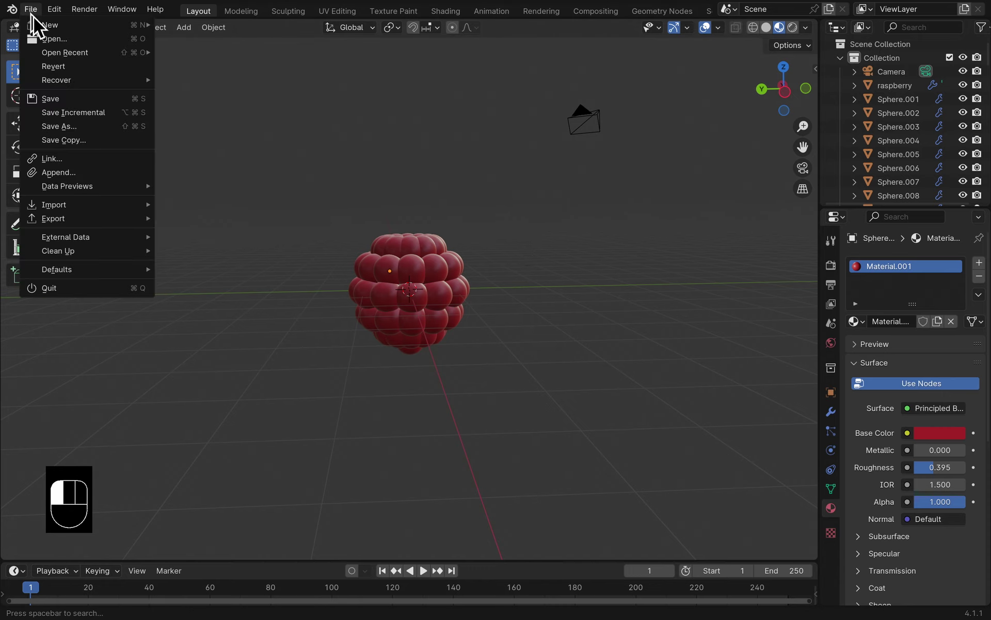
pyautogui.moveTo(76, 209)
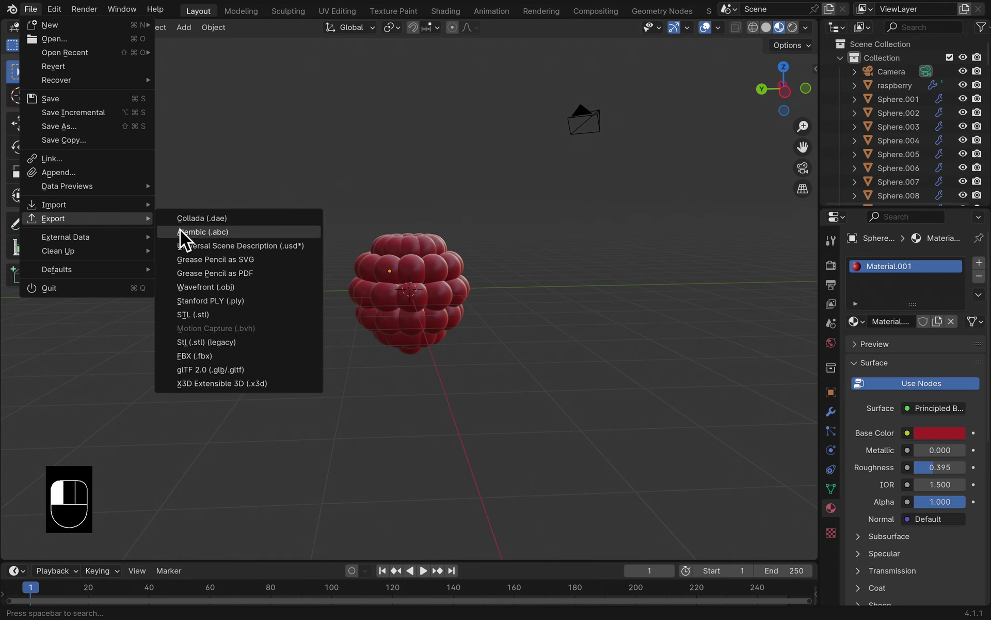
pyautogui.click(218, 290)
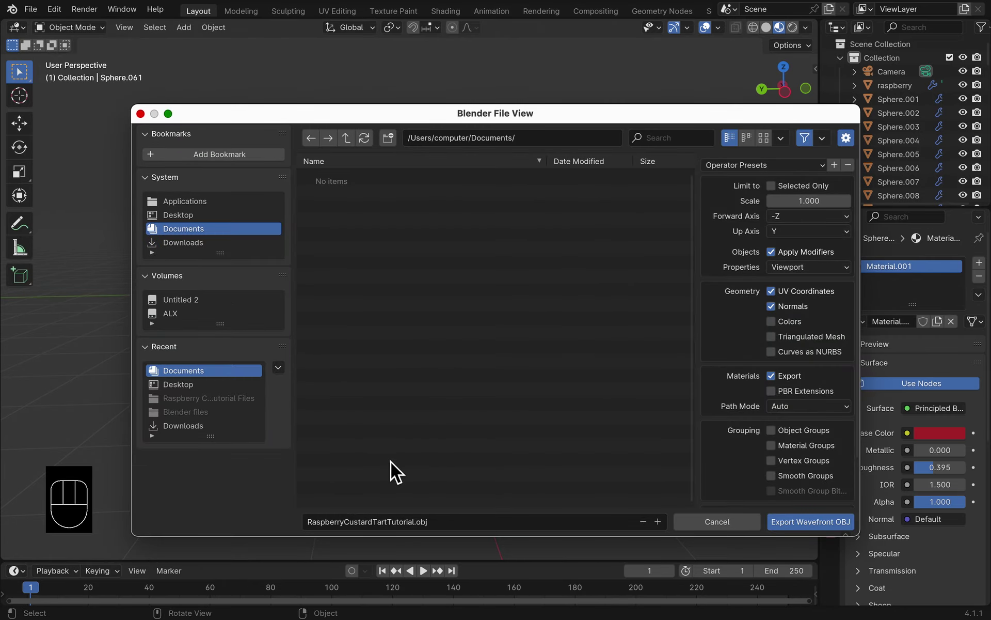
pyautogui.click(405, 521)
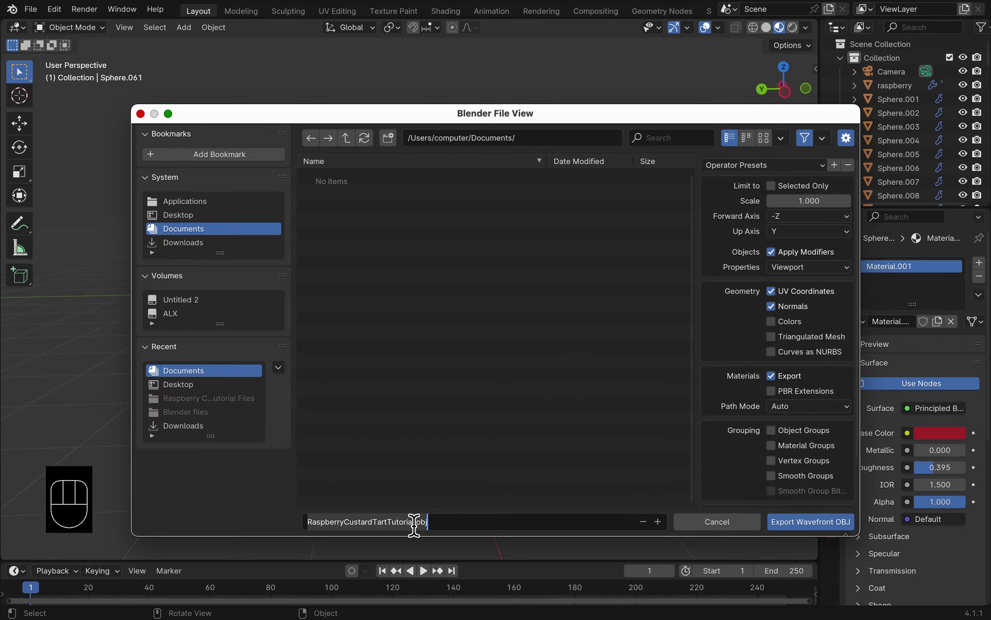
pyautogui.click(413, 522)
pyautogui.moveTo(413, 522); pyautogui.dragTo(349, 528)
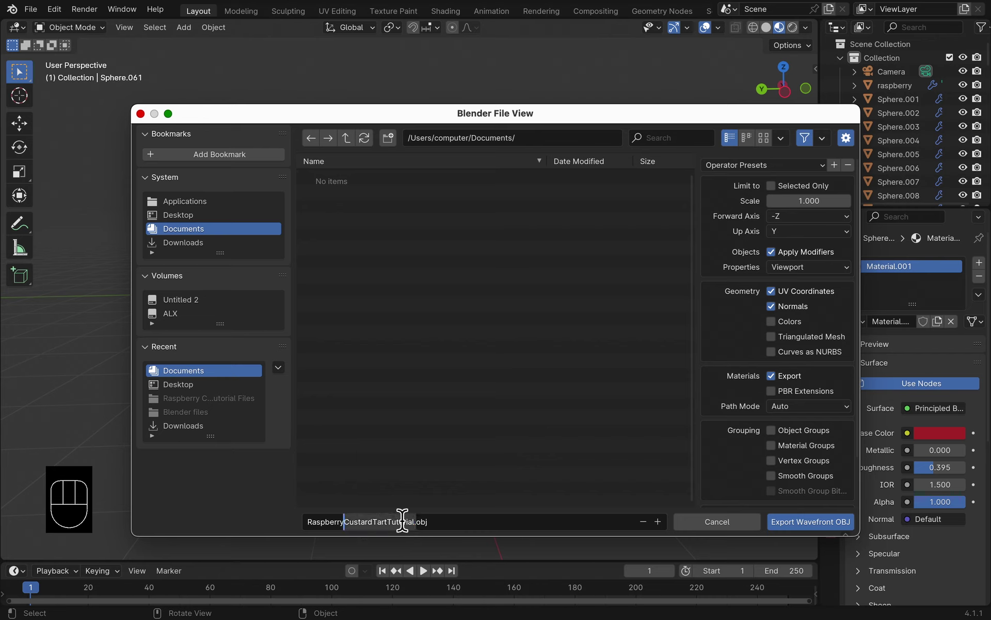
pyautogui.press('BackSpace')
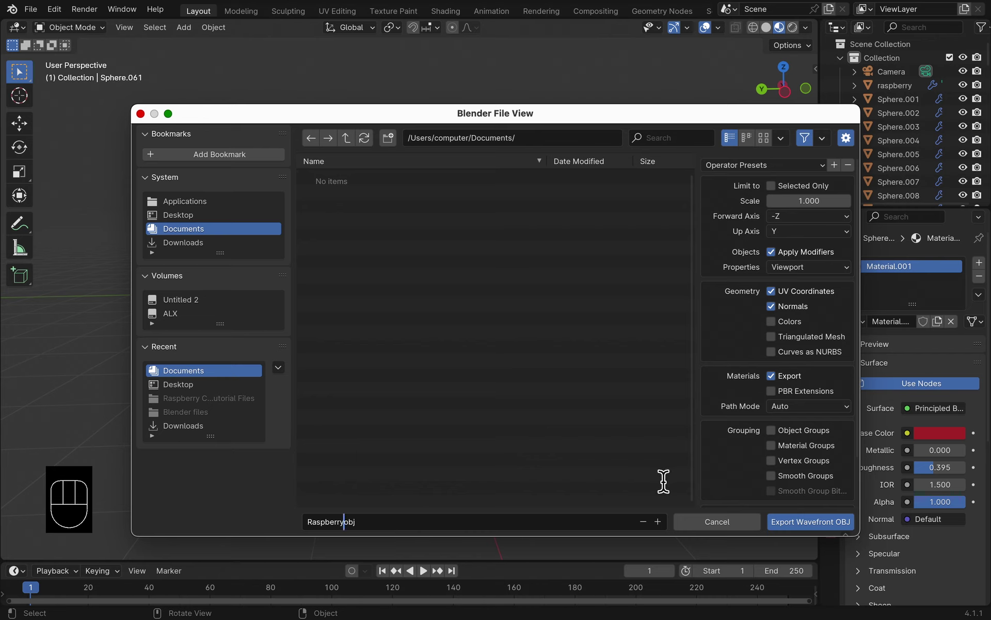
pyautogui.click(311, 523)
pyautogui.press('Delete')
pyautogui.write('redr')
pyautogui.click(805, 526)
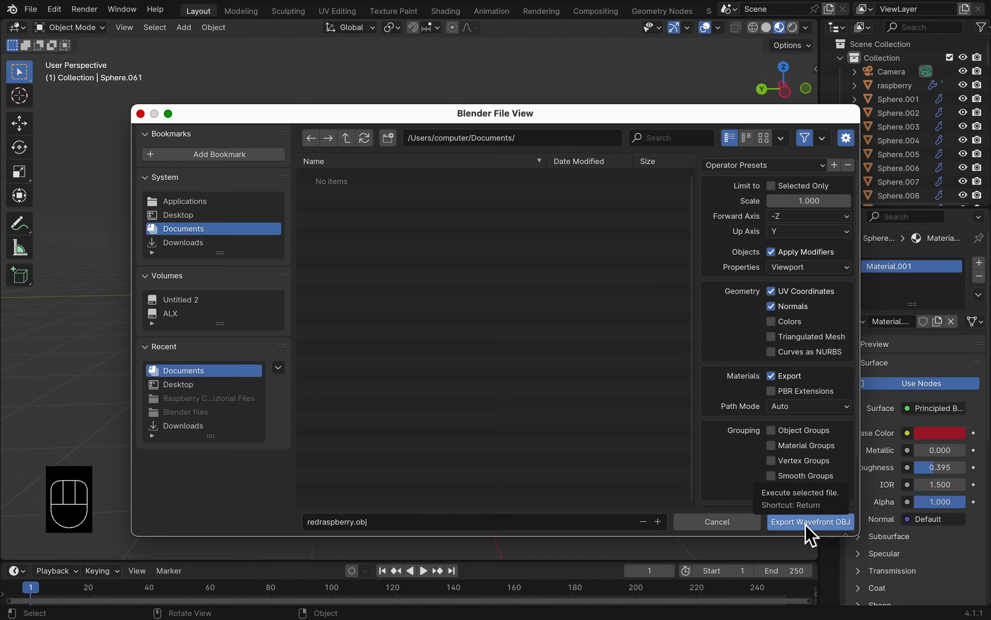
pyautogui.click(804, 523)
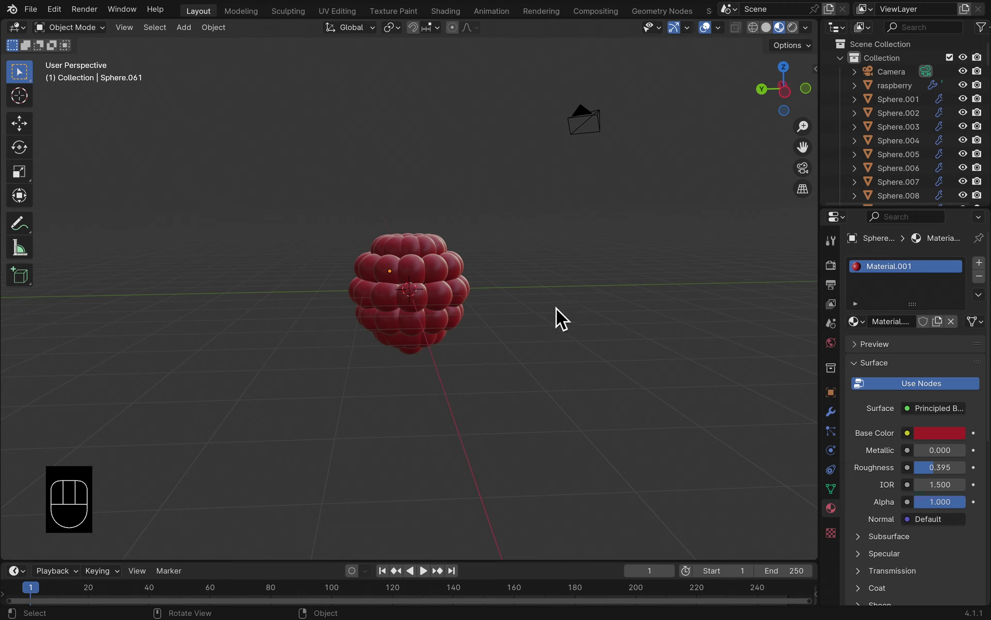
# Step: Select the whole raspberry and change its material's base color to dark purple
pyautogui.moveTo(316, 180); pyautogui.dragTo(545, 404)
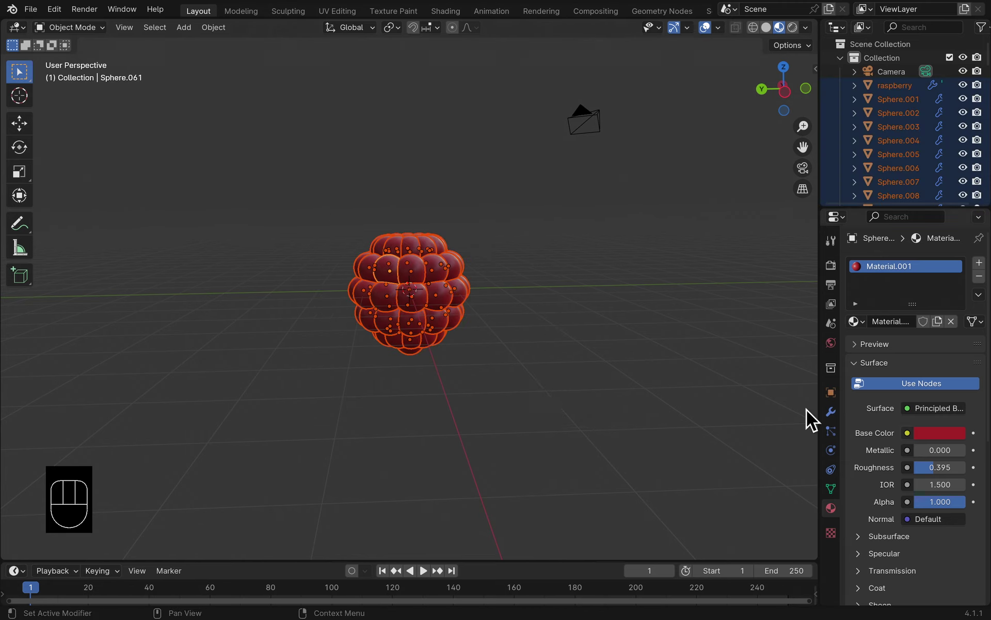
pyautogui.moveTo(345, 340); pyautogui.dragTo(192, 361, button='middle')
pyautogui.scroll(-1, 217, 354)
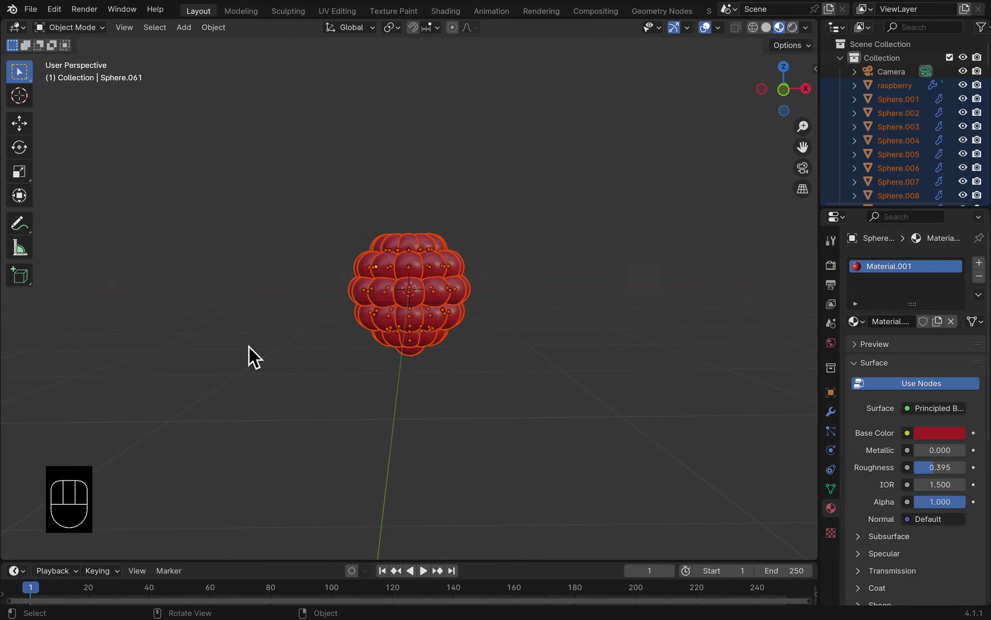
pyautogui.click(937, 435)
pyautogui.moveTo(918, 281)
pyautogui.mouseDown()
pyautogui.moveTo(954, 262)
pyautogui.moveTo(954, 292)
pyautogui.moveTo(920, 281)
pyautogui.moveTo(954, 292)
pyautogui.mouseUp()
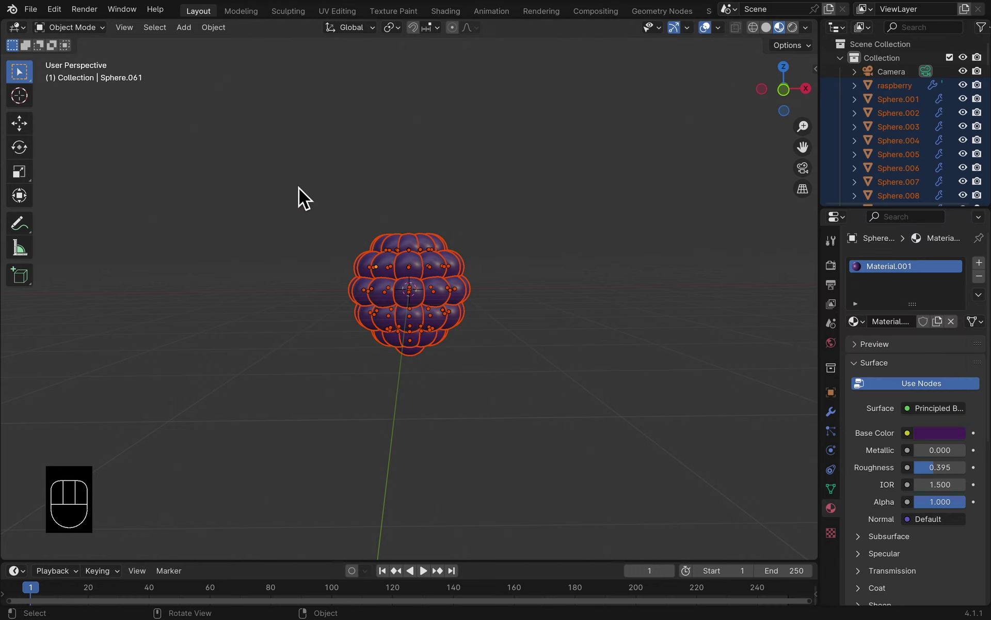
pyautogui.click(296, 212)
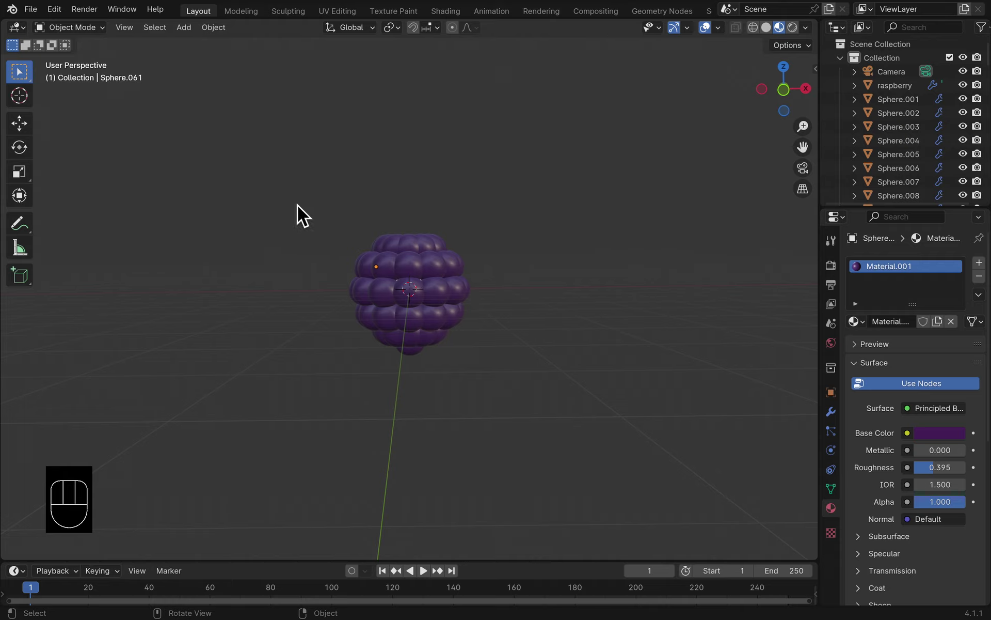
# Step: Reselect the purple raspberry and export it as a Wavefront OBJ named blueraspberry.obj in the Documents folder
pyautogui.moveTo(309, 200); pyautogui.dragTo(545, 410)
pyautogui.moveTo(367, 368)
pyautogui.mouseDown(button='middle')
pyautogui.moveTo(354, 362)
pyautogui.moveTo(668, 367)
pyautogui.moveTo(419, 376)
pyautogui.moveTo(343, 366)
pyautogui.moveTo(354, 368)
pyautogui.mouseUp(button='middle')
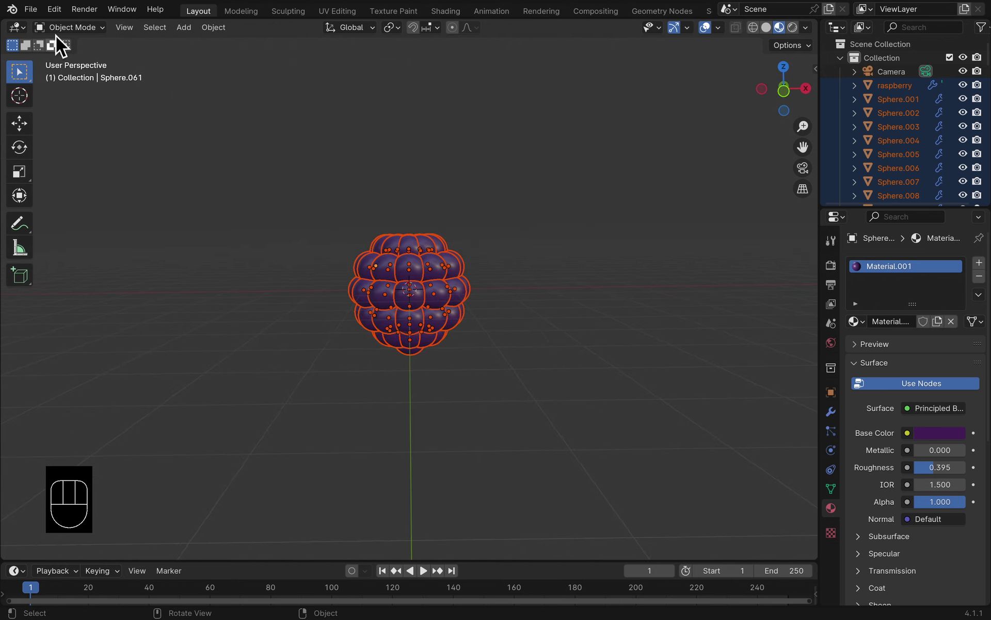
pyautogui.click(31, 9)
pyautogui.moveTo(80, 221)
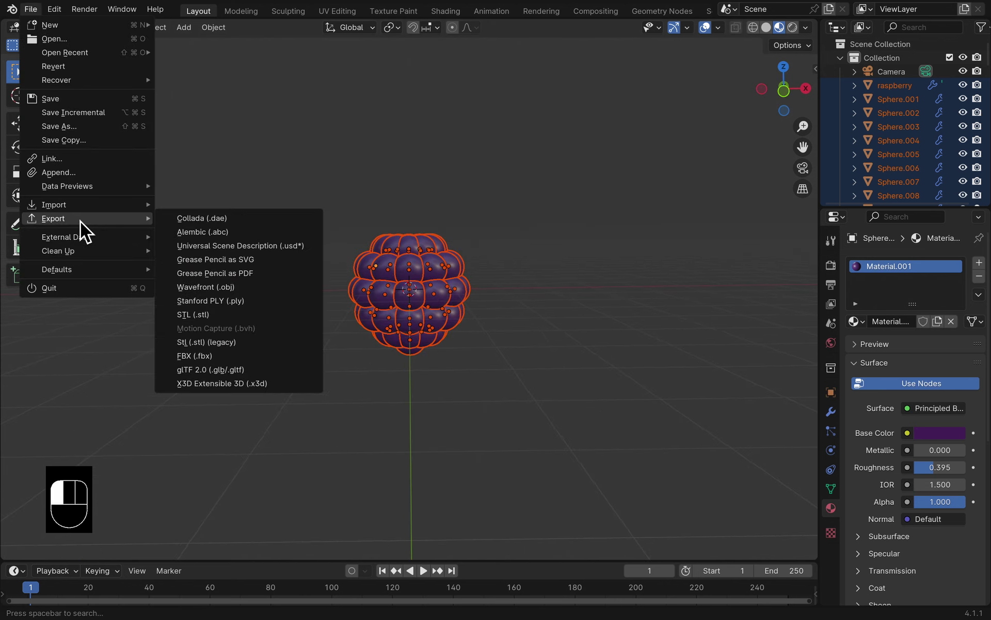
pyautogui.click(236, 286)
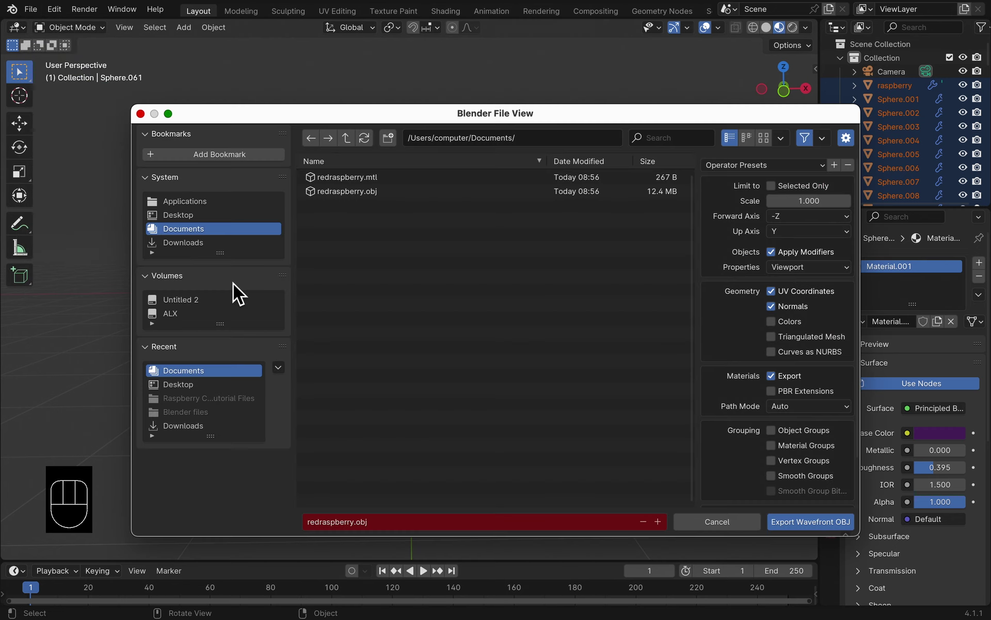
pyautogui.click(325, 524)
pyautogui.click(319, 523)
pyautogui.press('BackSpace')
pyautogui.press('BackSpace')
pyautogui.press('BackSpace')
pyautogui.write('blue')
pyautogui.click(800, 525)
pyautogui.click(797, 520)
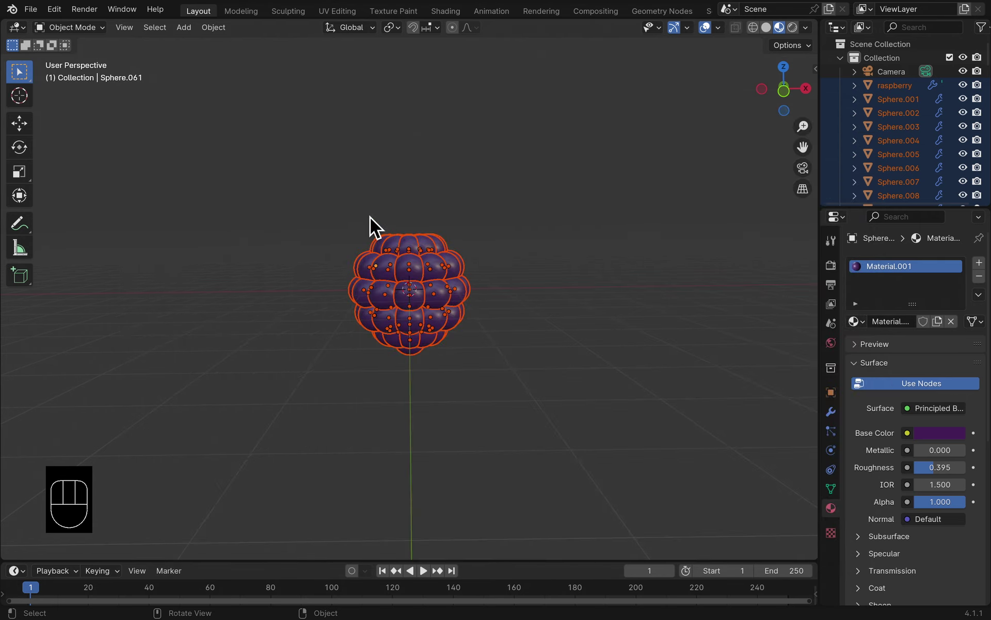
# Step: Select all the raspberry's spheres and delete them, leaving only the camera in the scene
pyautogui.click(329, 188)
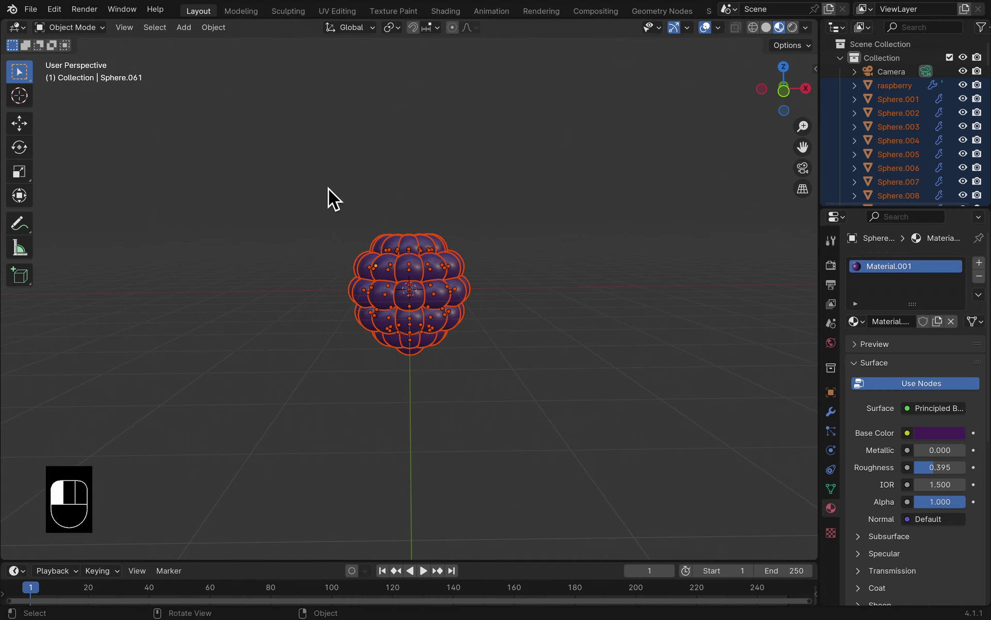
pyautogui.rightClick(386, 271)
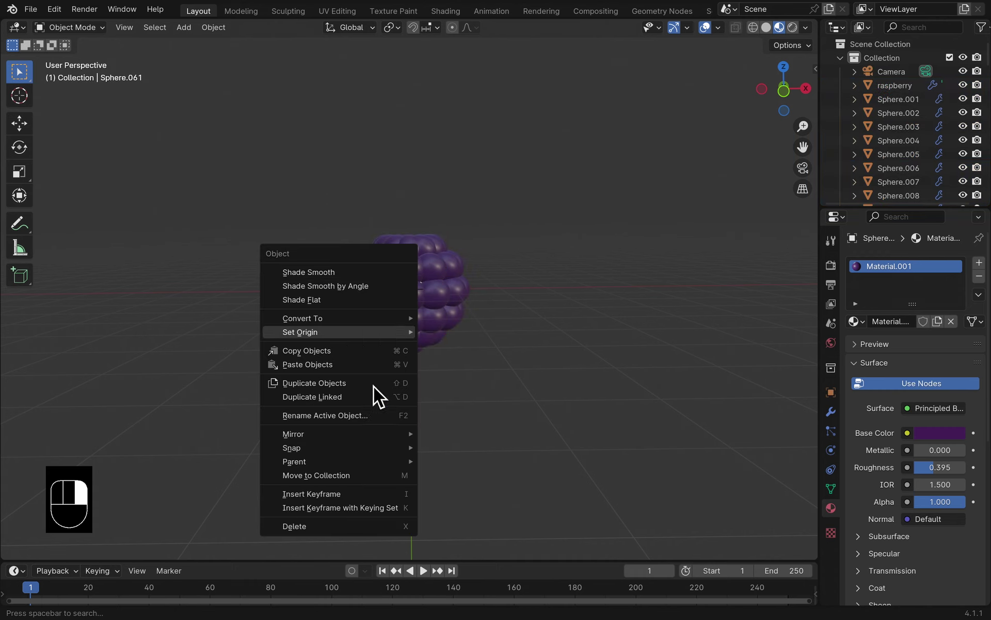
pyautogui.moveTo(336, 535); pyautogui.dragTo(336, 532, button='right')
pyautogui.moveTo(338, 191); pyautogui.dragTo(535, 408)
pyautogui.rightClick(426, 325)
pyautogui.click(419, 326)
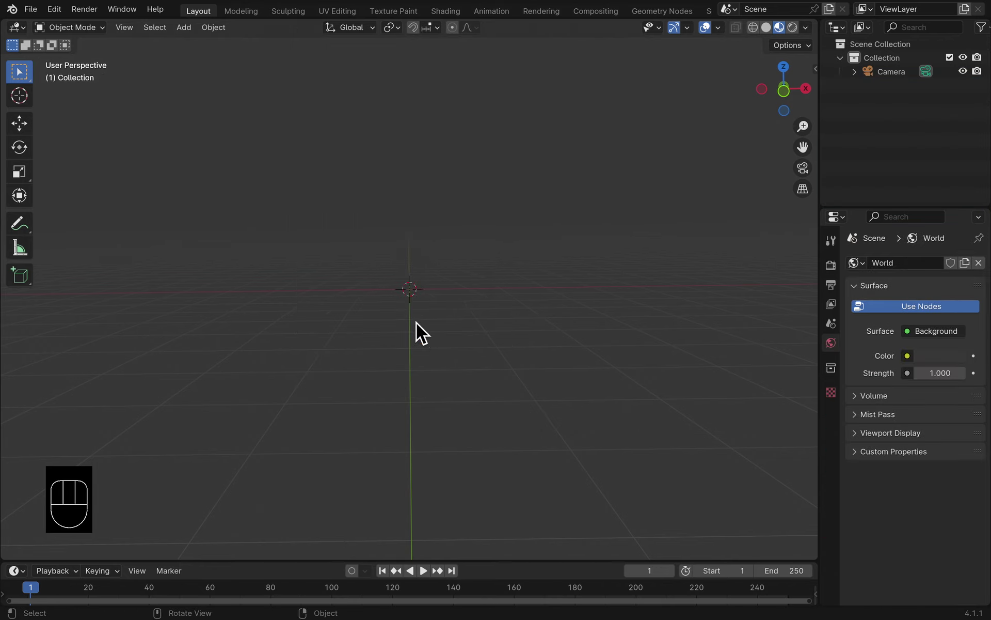
# Step: Import blueraspberry.obj from the Documents folder as a Wavefront OBJ
pyautogui.click(41, 10)
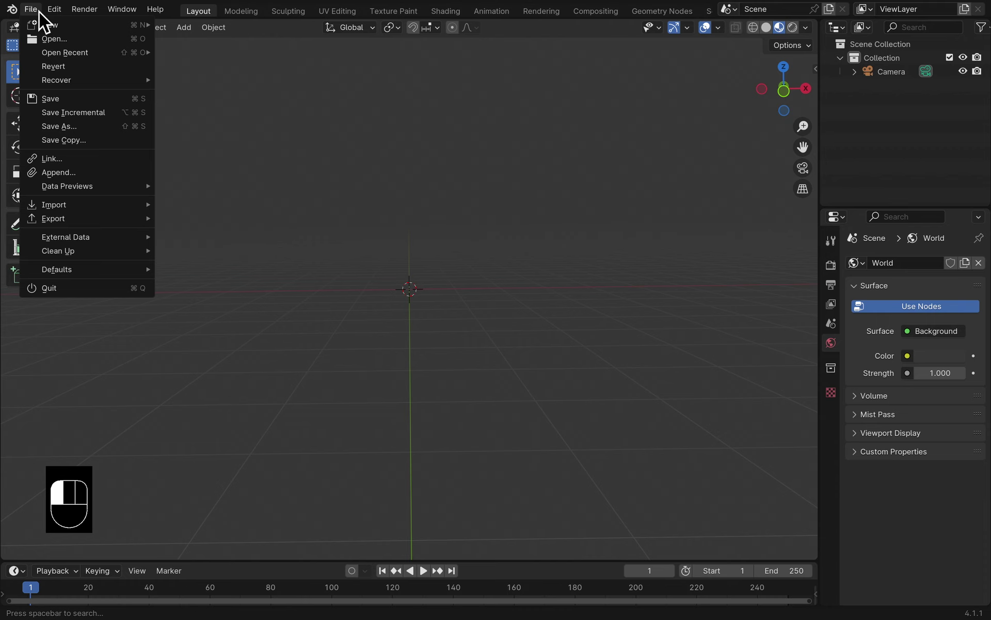
pyautogui.moveTo(86, 205)
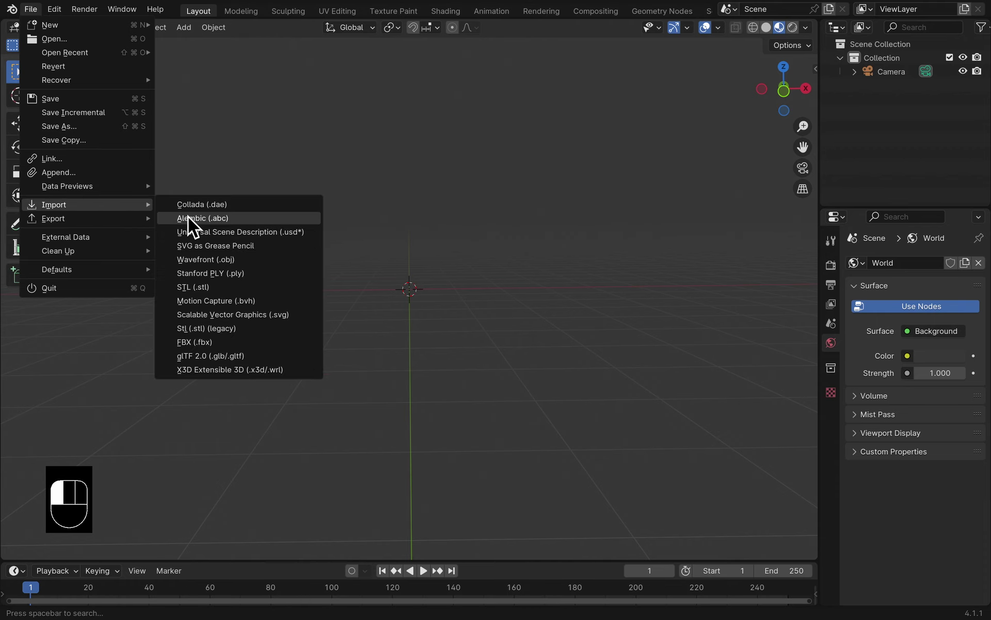
pyautogui.click(247, 259)
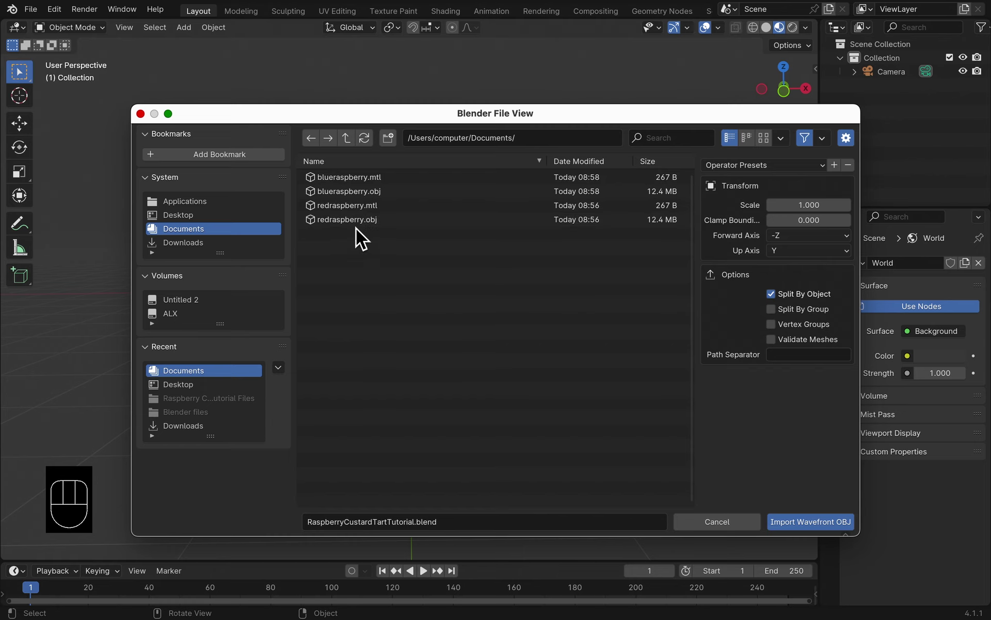
pyautogui.click(352, 193)
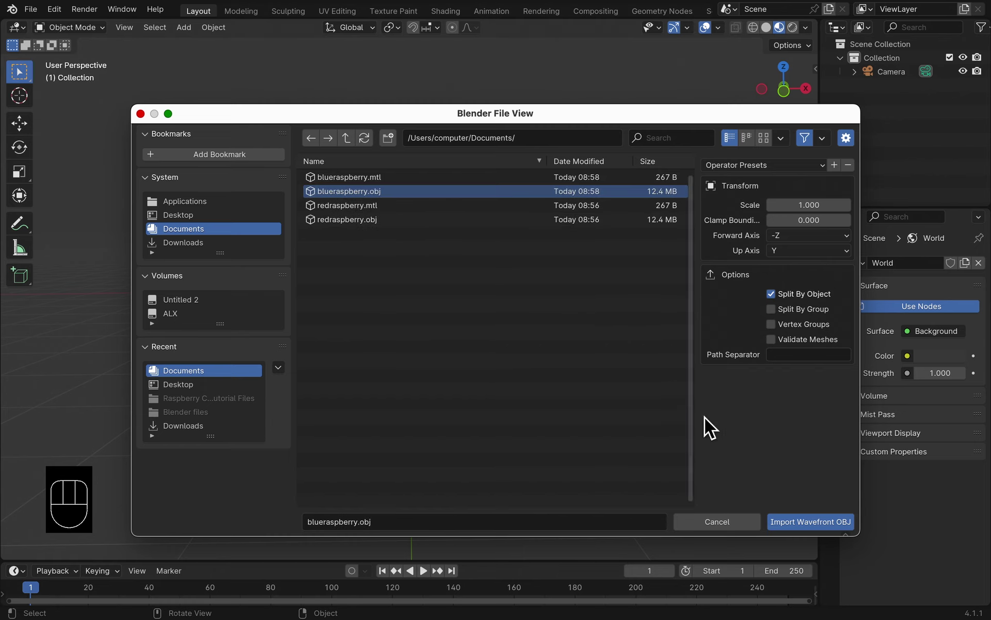
pyautogui.click(803, 524)
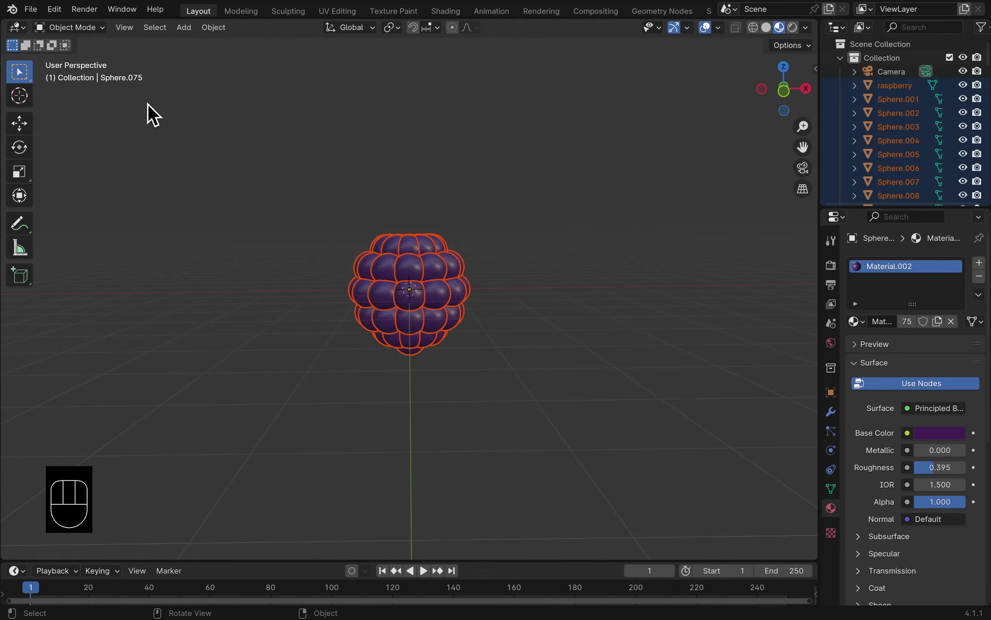
# Step: Import redraspberry.obj from the Documents folder and move it about 4 m along X, beside the purple raspberry
pyautogui.click(37, 10)
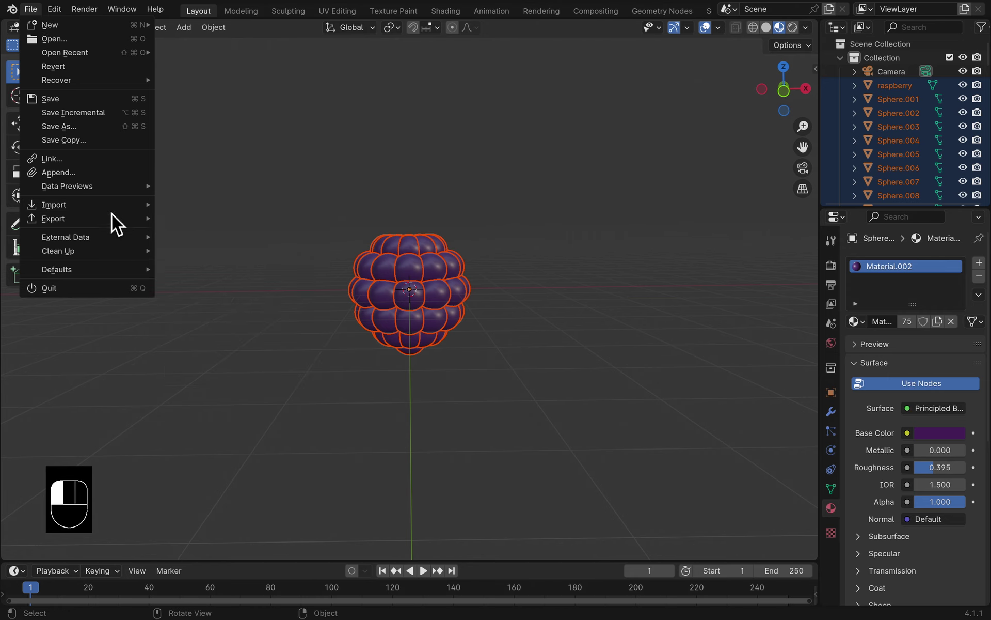
pyautogui.moveTo(113, 208)
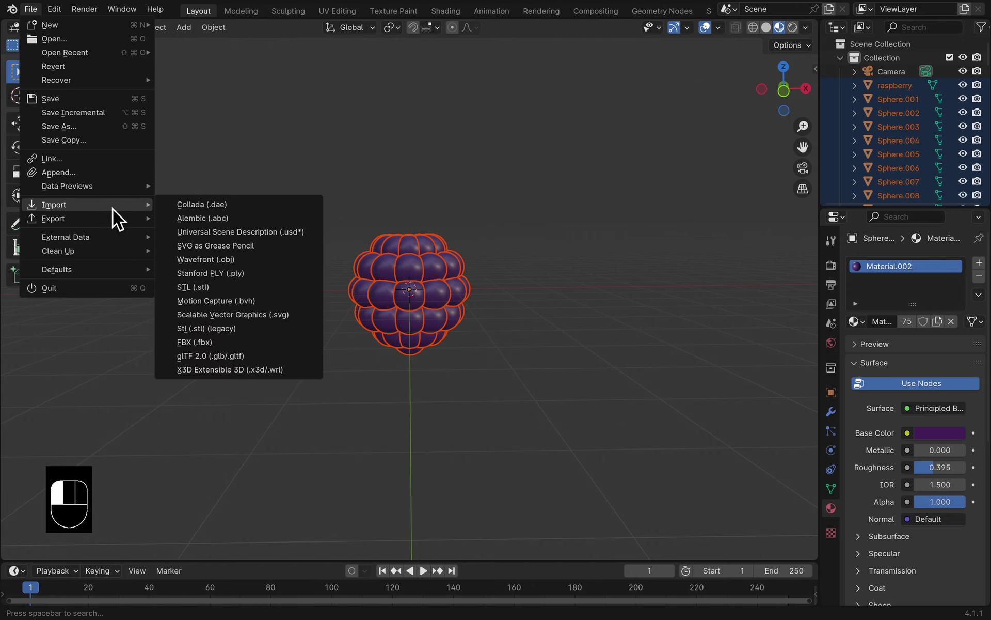
pyautogui.click(244, 259)
pyautogui.click(345, 221)
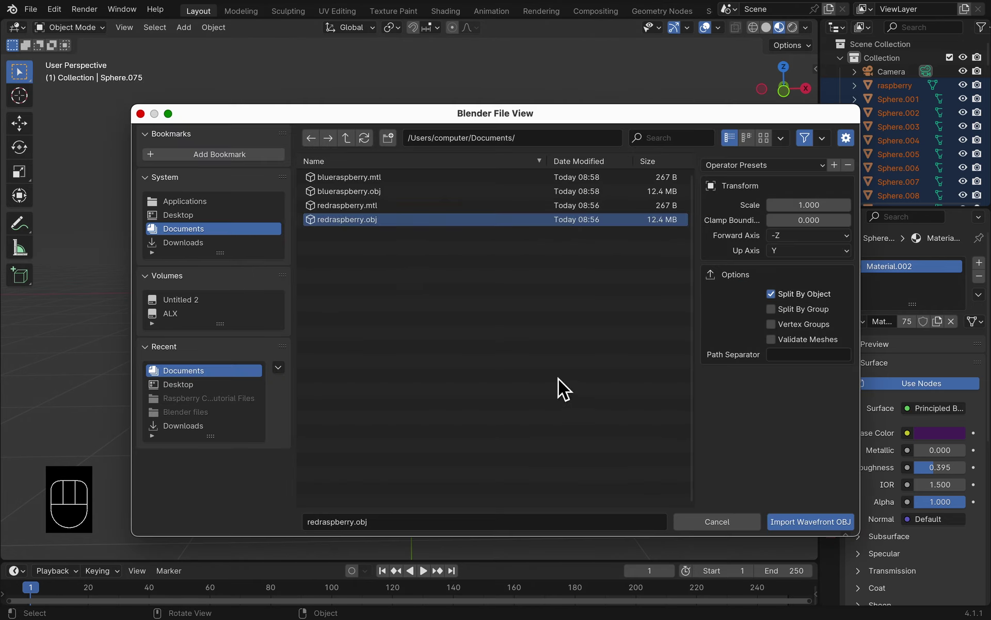
pyautogui.click(799, 523)
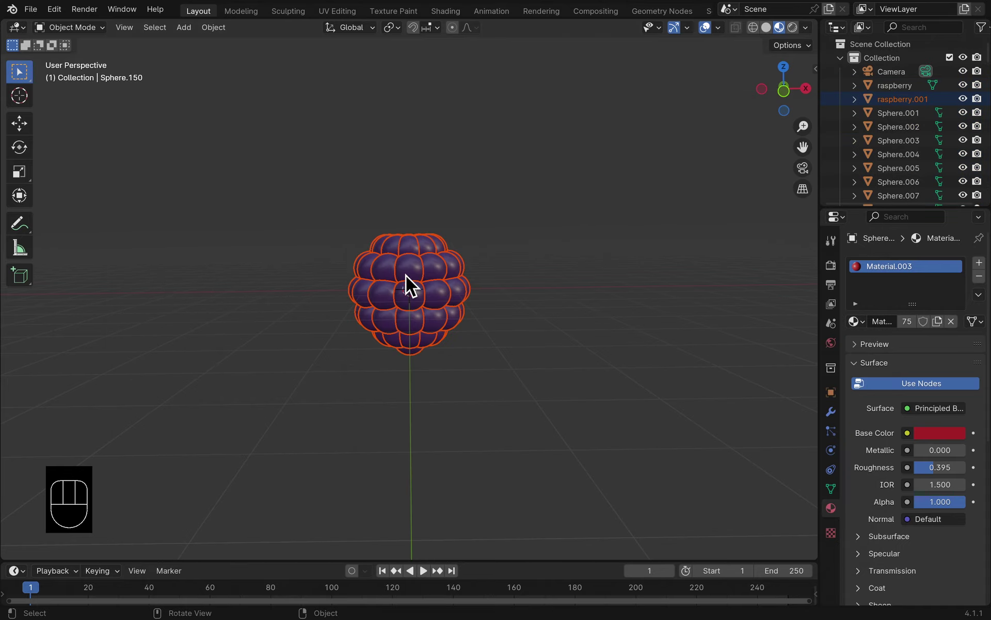
pyautogui.press('g')
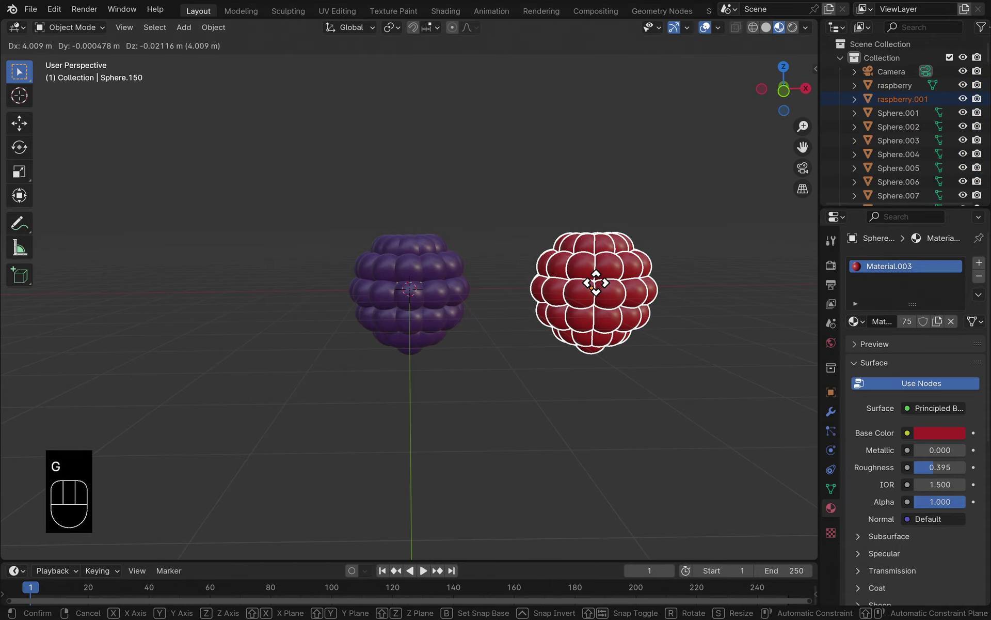
pyautogui.click(589, 273)
# Step: Delete the imported red raspberry and all the spheres of the purple raspberry
pyautogui.press('x')
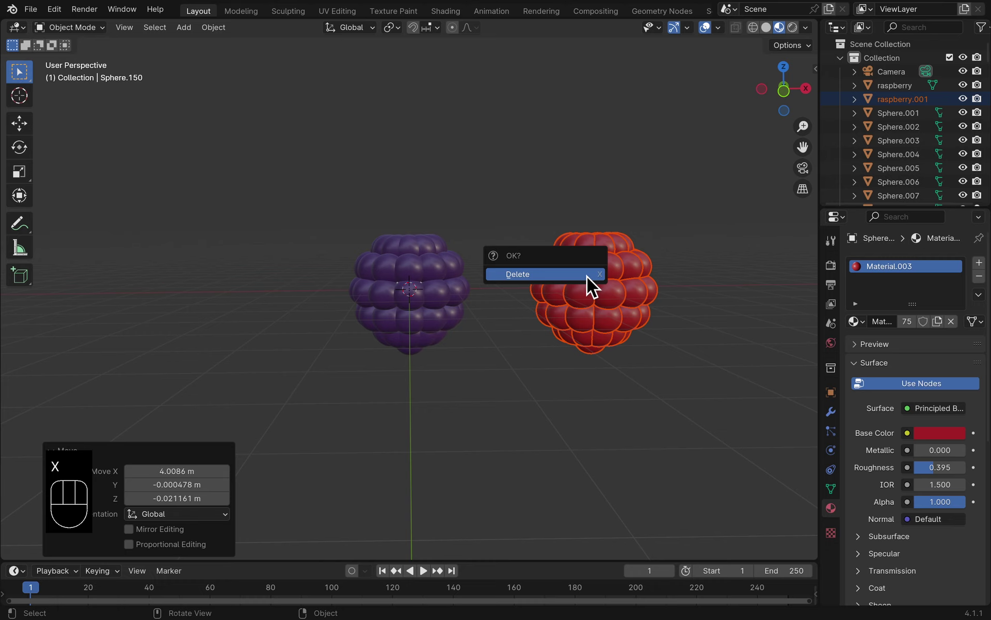
pyautogui.click(555, 276)
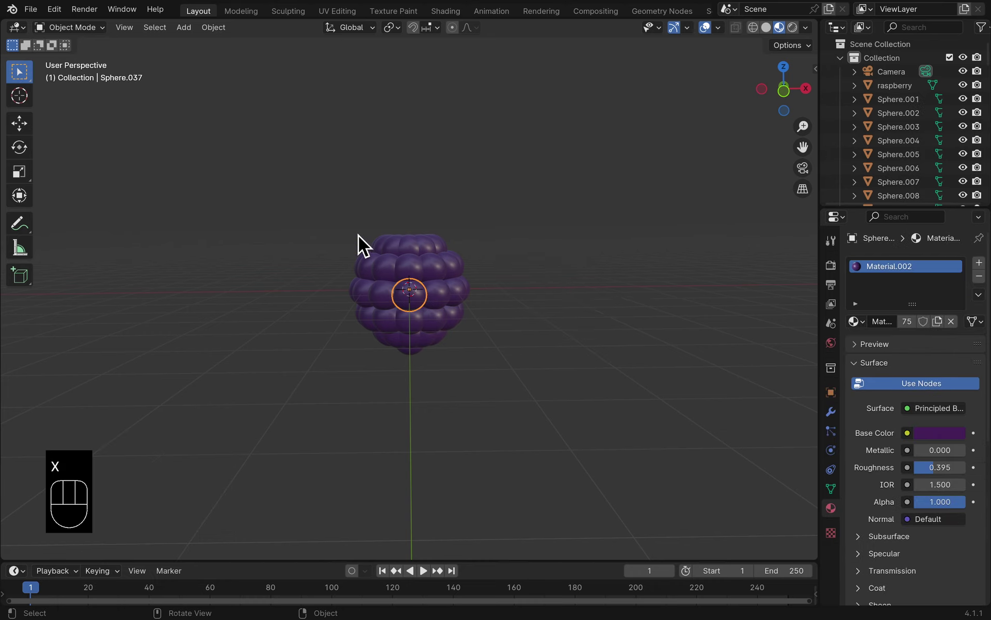
pyautogui.moveTo(332, 194); pyautogui.dragTo(495, 356)
pyautogui.press('x')
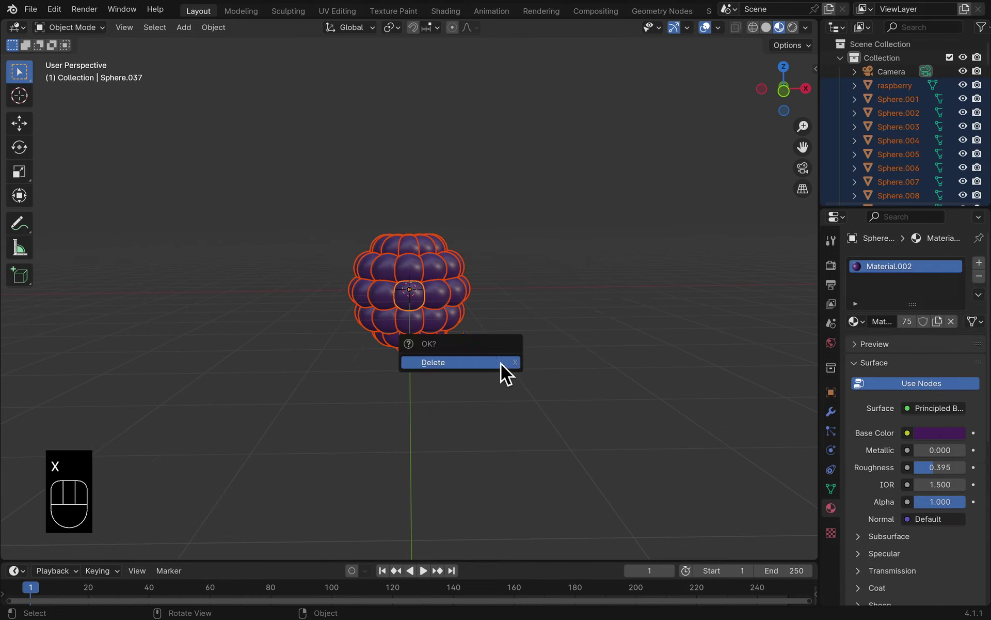
pyautogui.click(448, 363)
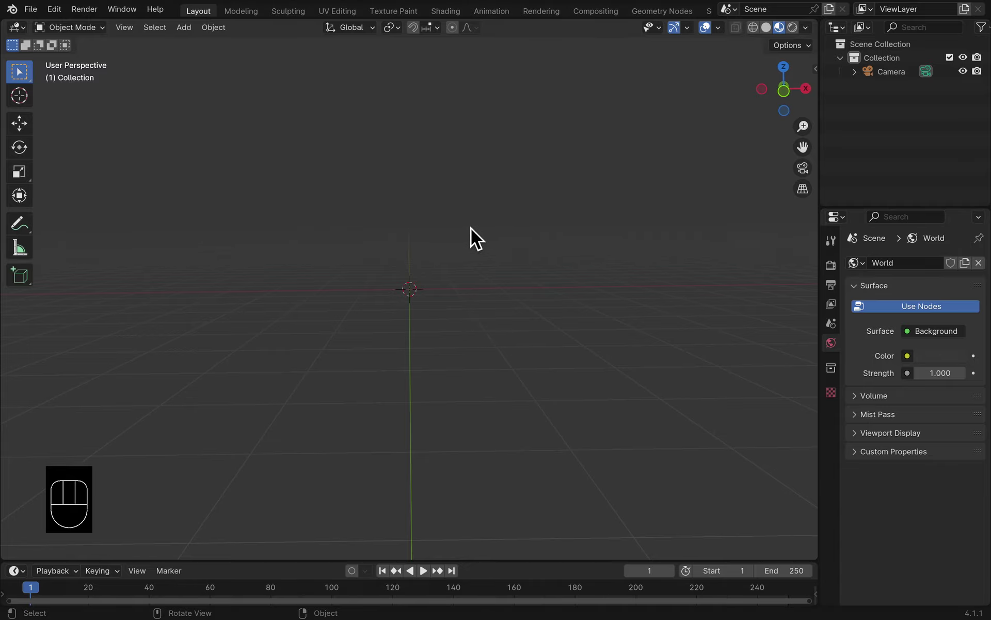
# Step: Add a circle mesh with 32 vertices and a 1 m radius at the world origin
pyautogui.moveTo(469, 230); pyautogui.dragTo(471, 255, button='middle')
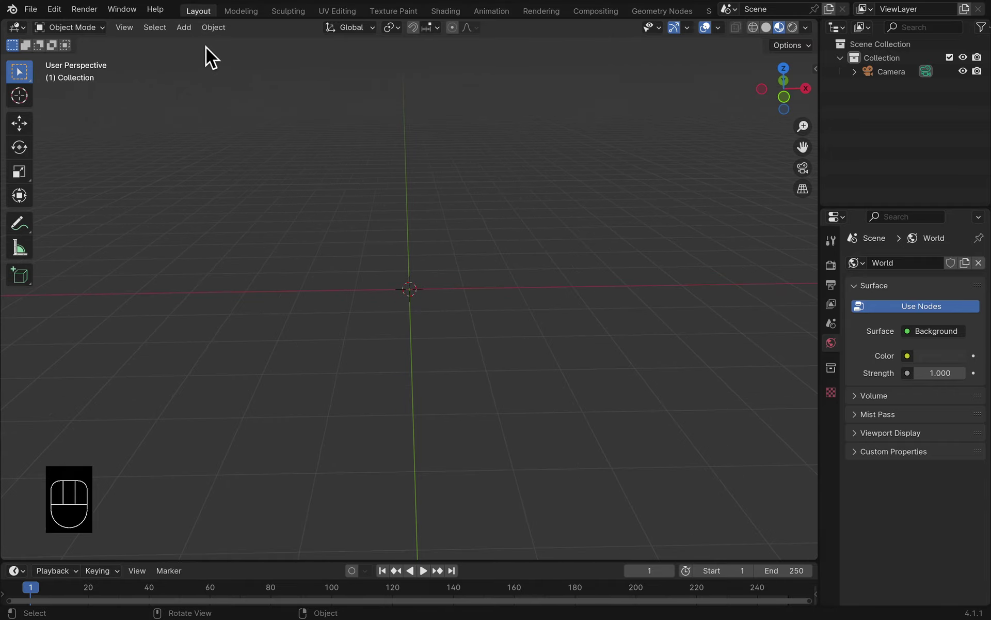
pyautogui.click(185, 31)
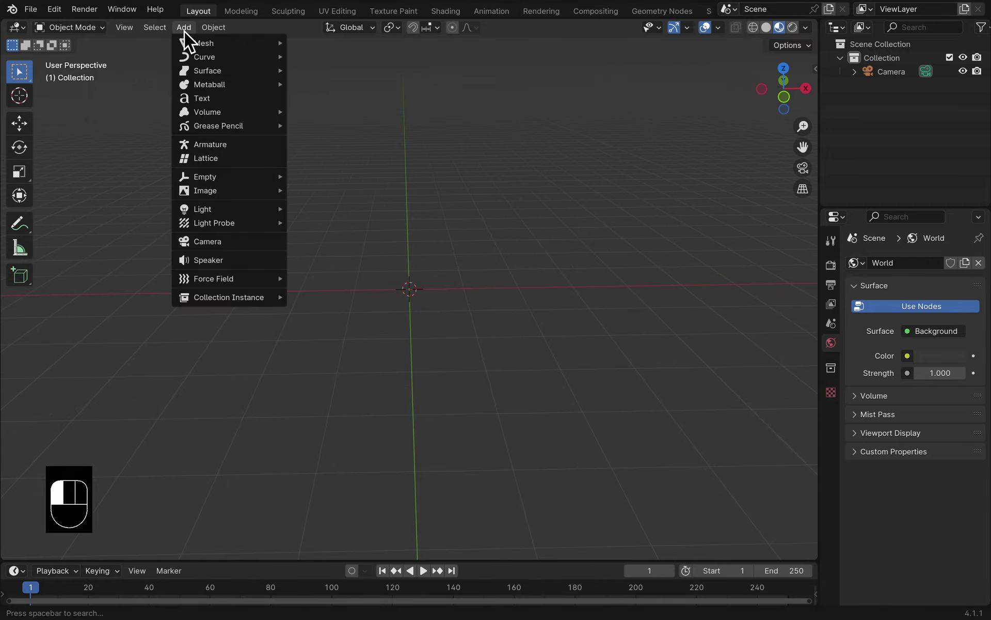
pyautogui.moveTo(215, 46)
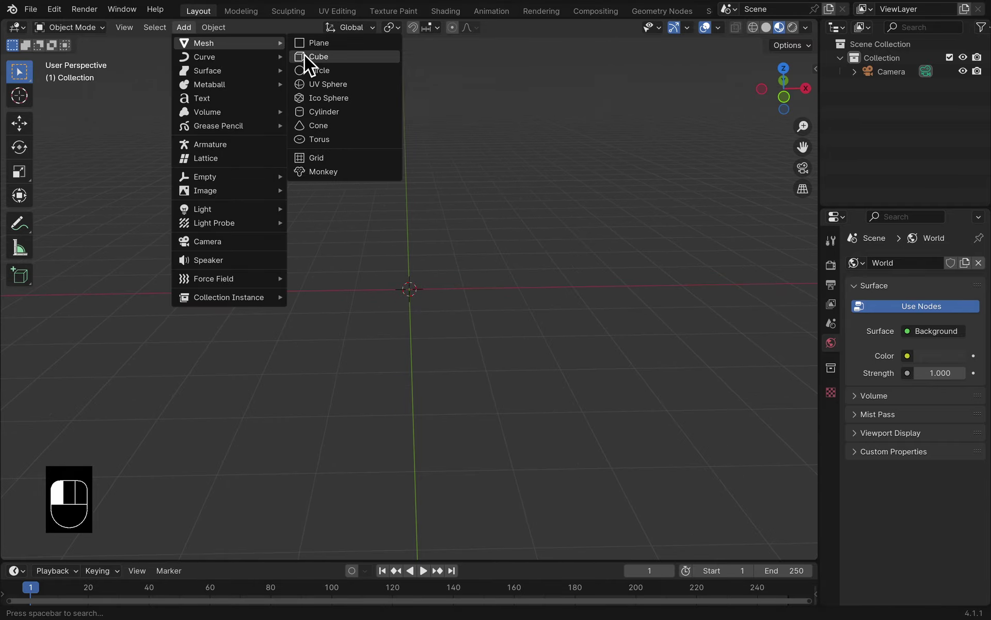
pyautogui.click(315, 70)
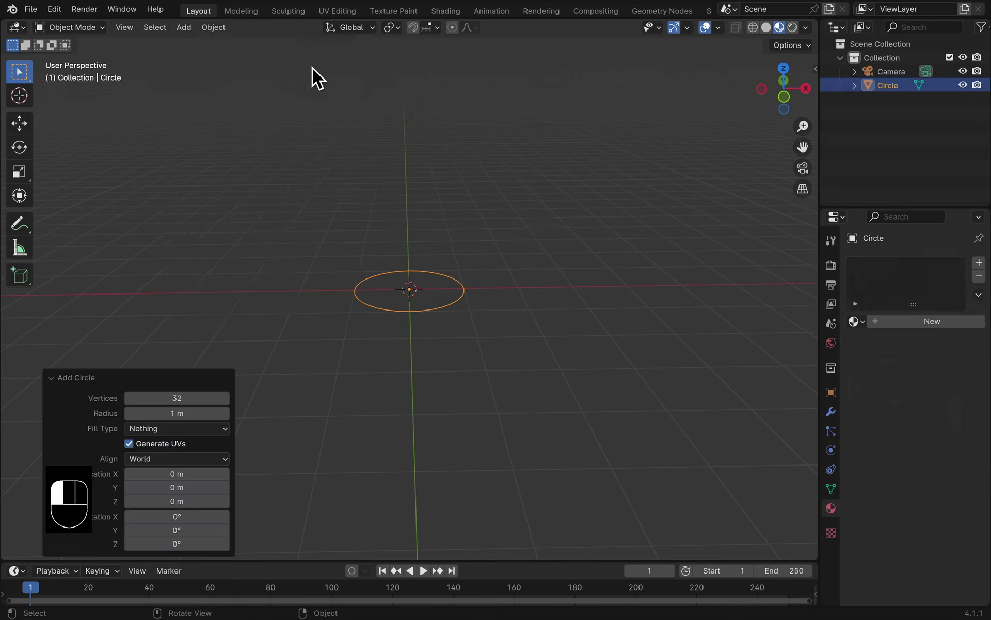
# Step: Enter Edit Mode on the circle with vertex selection and apply Checker Deselect to keep every other vertex selected
pyautogui.scroll(-2, 435, 185)
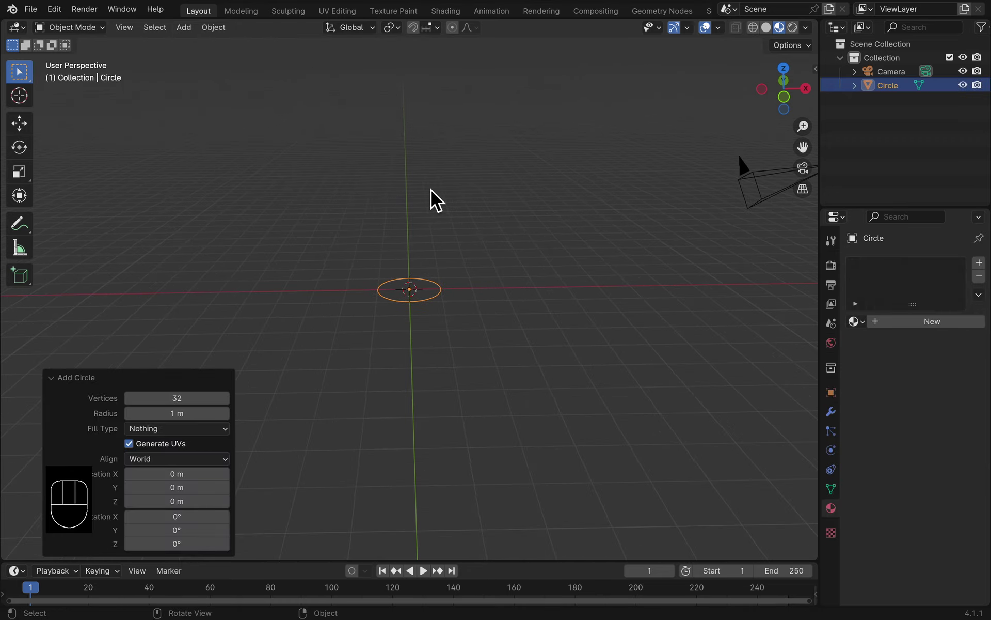
pyautogui.scroll(3, 432, 190)
pyautogui.moveTo(430, 187); pyautogui.dragTo(433, 301, button='middle')
pyautogui.scroll(1, 433, 300)
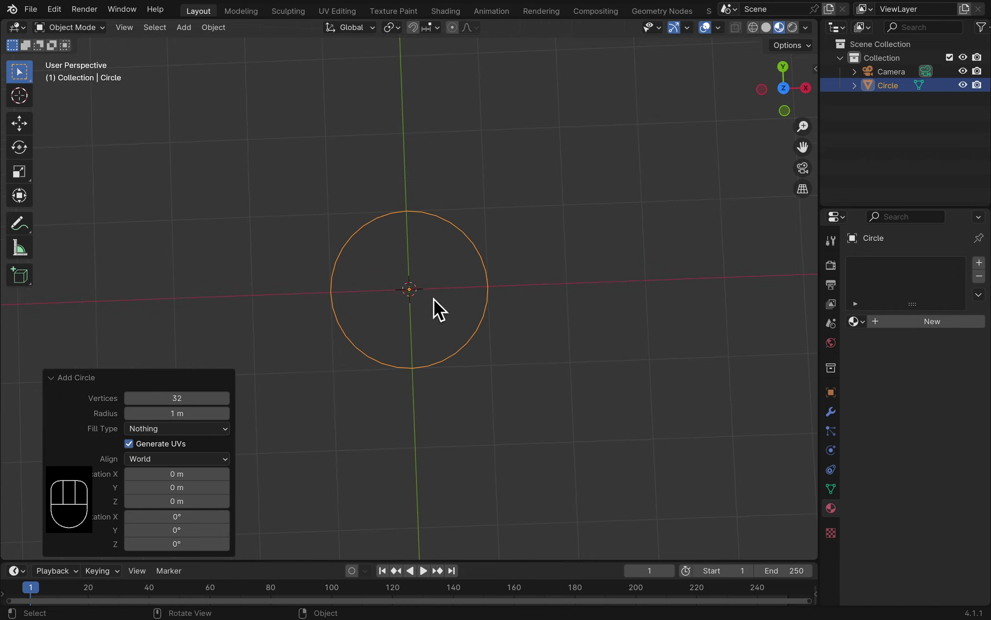
pyautogui.click(97, 32)
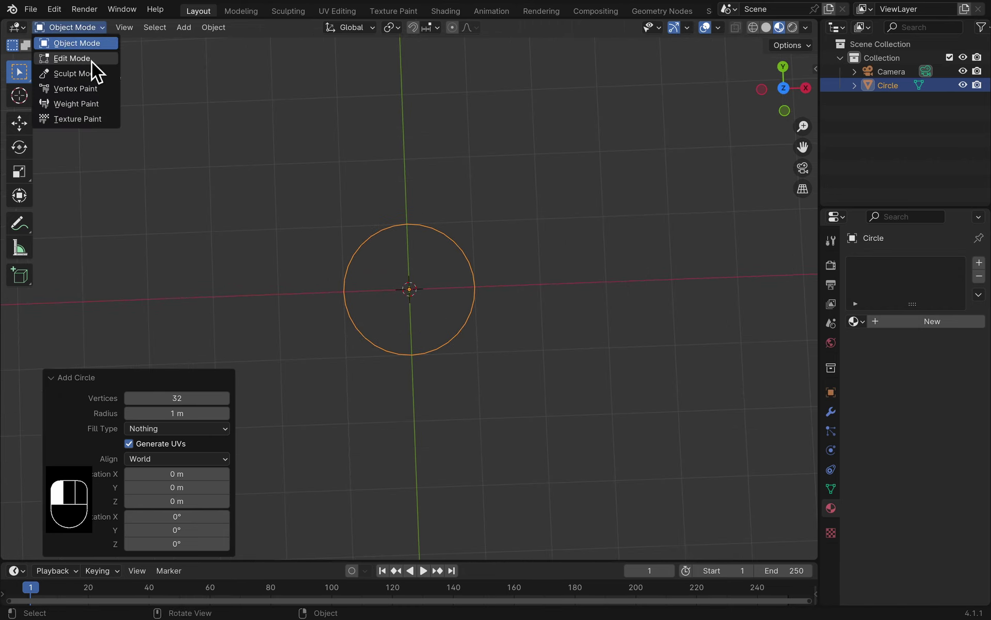
pyautogui.click(92, 60)
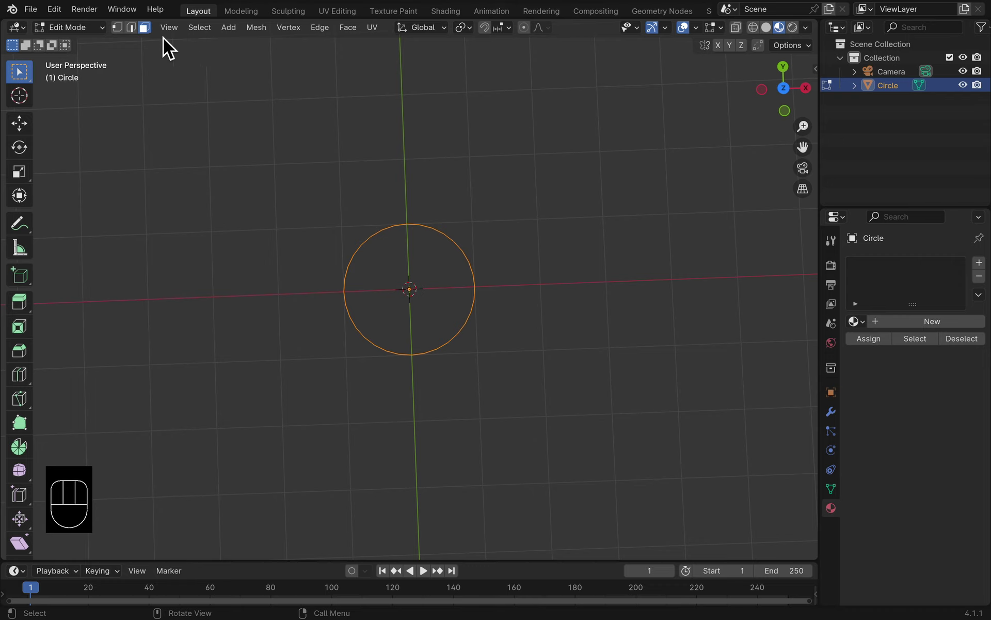
pyautogui.click(117, 26)
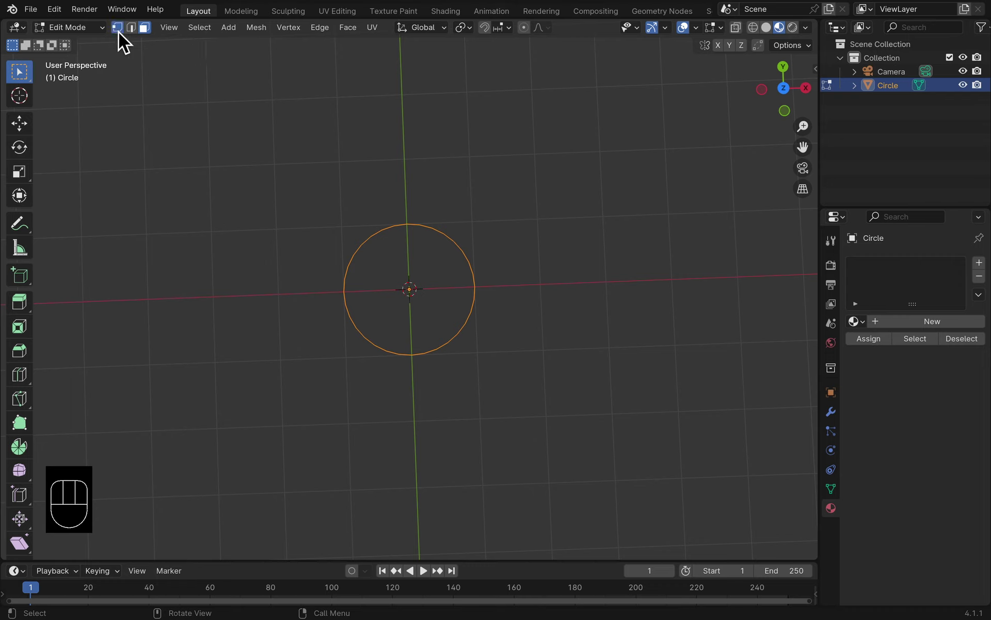
pyautogui.click(201, 29)
pyautogui.click(246, 150)
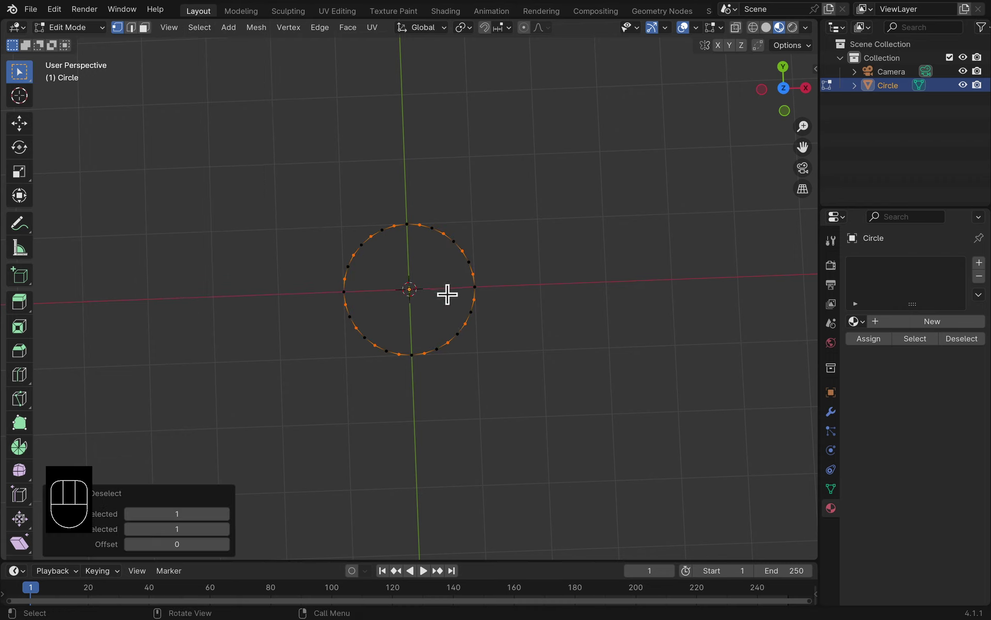
# Step: Scale the alternate vertices inward to about 0.8 to form a zigzag outline, and clear the selection
pyautogui.press('s')
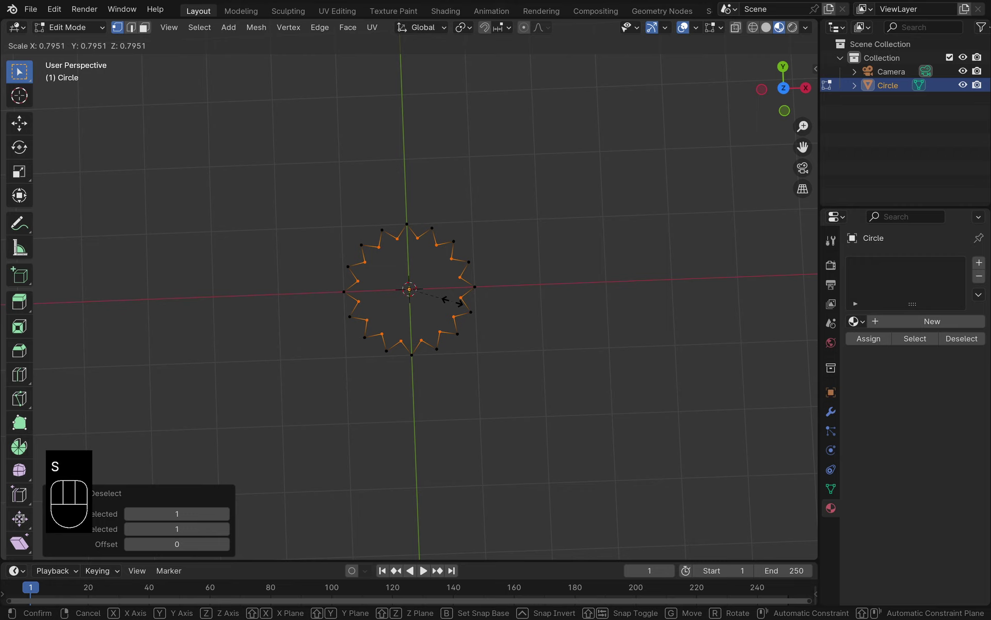
pyautogui.click(452, 300)
pyautogui.click(336, 266)
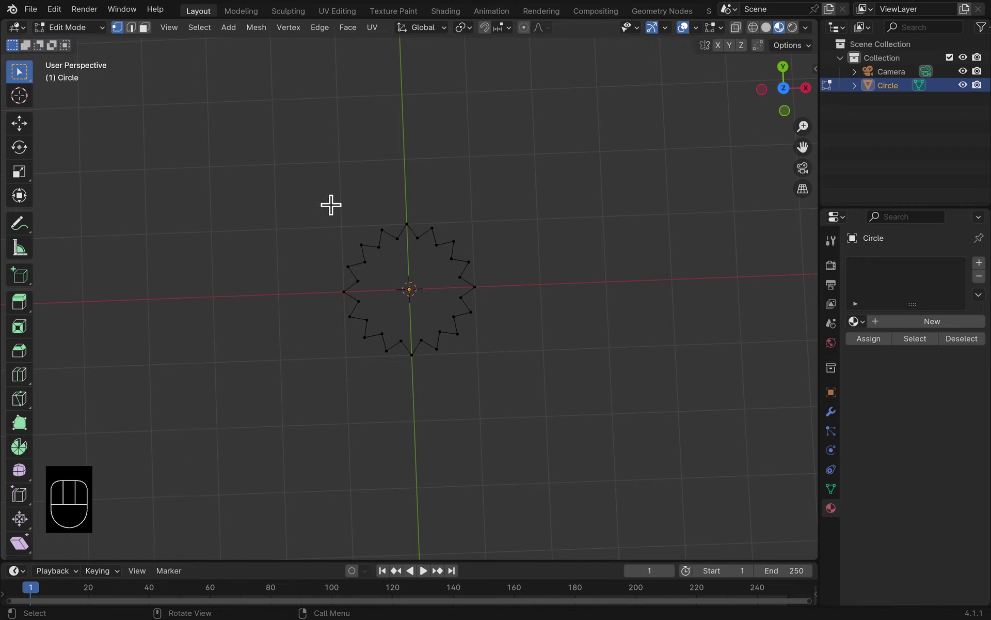
# Step: Extrude the whole zigzag outline about 1 m up along Z and scale the upper rim to about 1.5
pyautogui.moveTo(311, 184); pyautogui.dragTo(531, 390)
pyautogui.moveTo(518, 396); pyautogui.dragTo(512, 250, button='middle')
pyautogui.press('e')
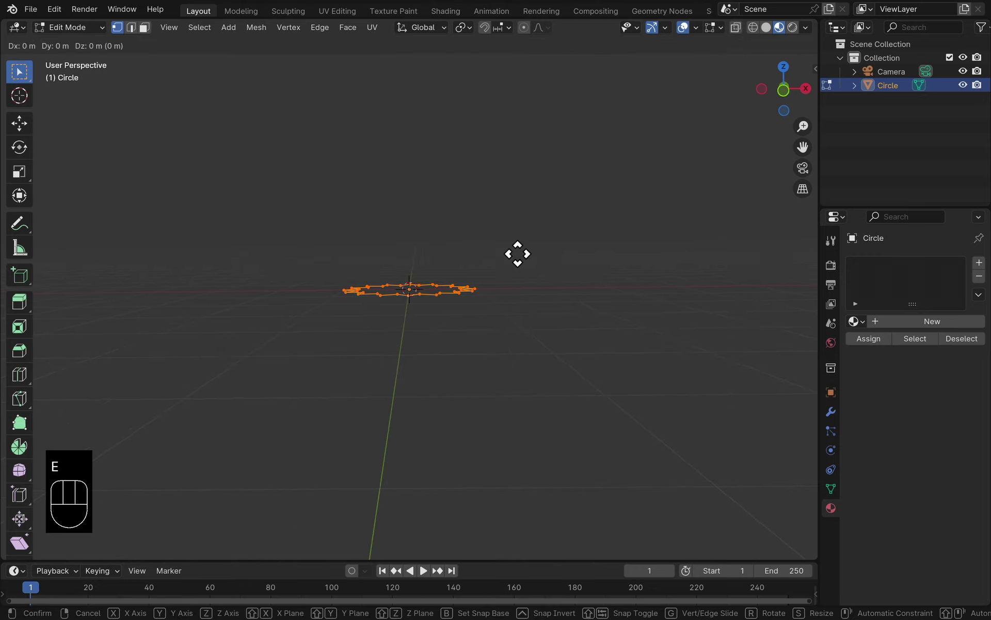
pyautogui.press('z')
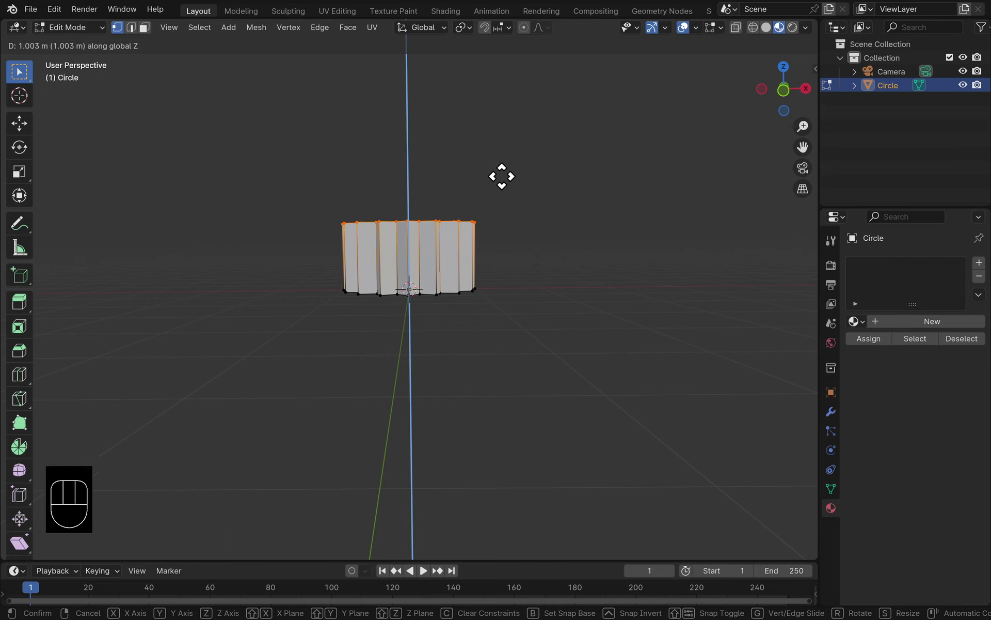
pyautogui.click(506, 181)
pyautogui.press('s')
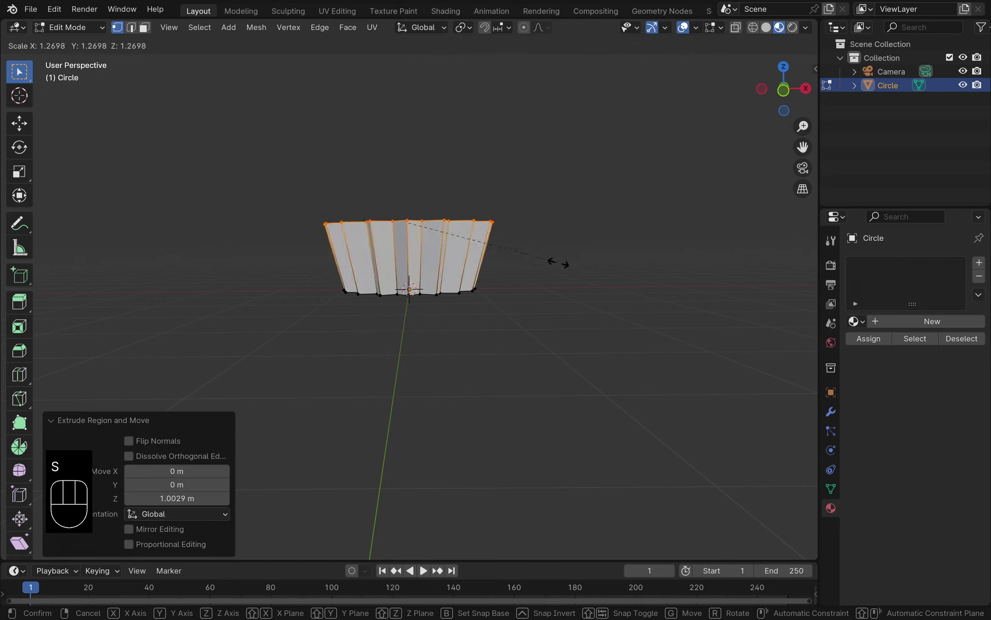
pyautogui.click(580, 286)
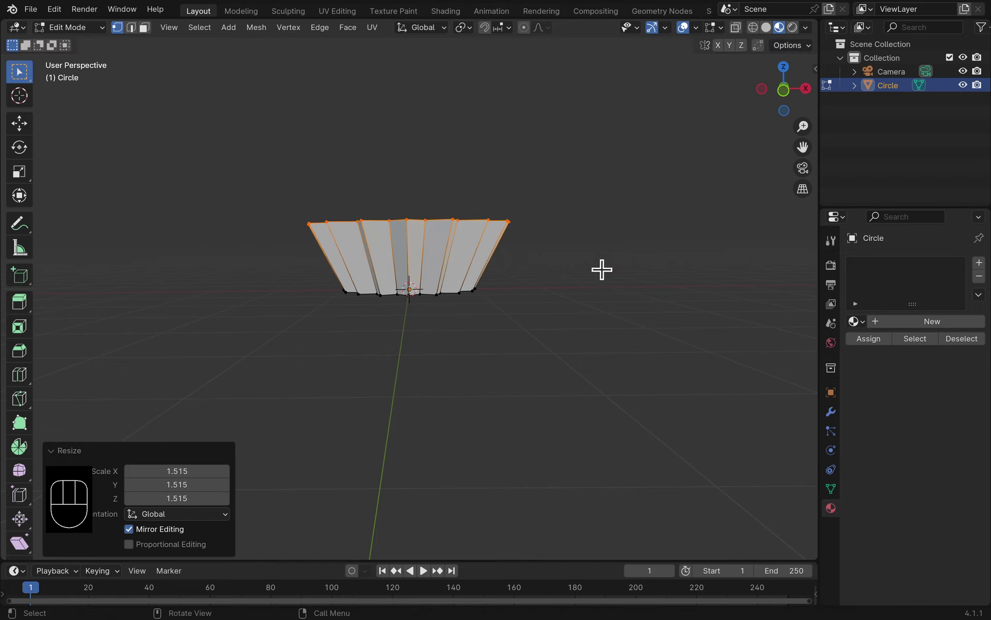
# Step: Switch to Solid shading and fill the bottom edge loop of the fluted shell with a face, using edge selection
pyautogui.click(769, 28)
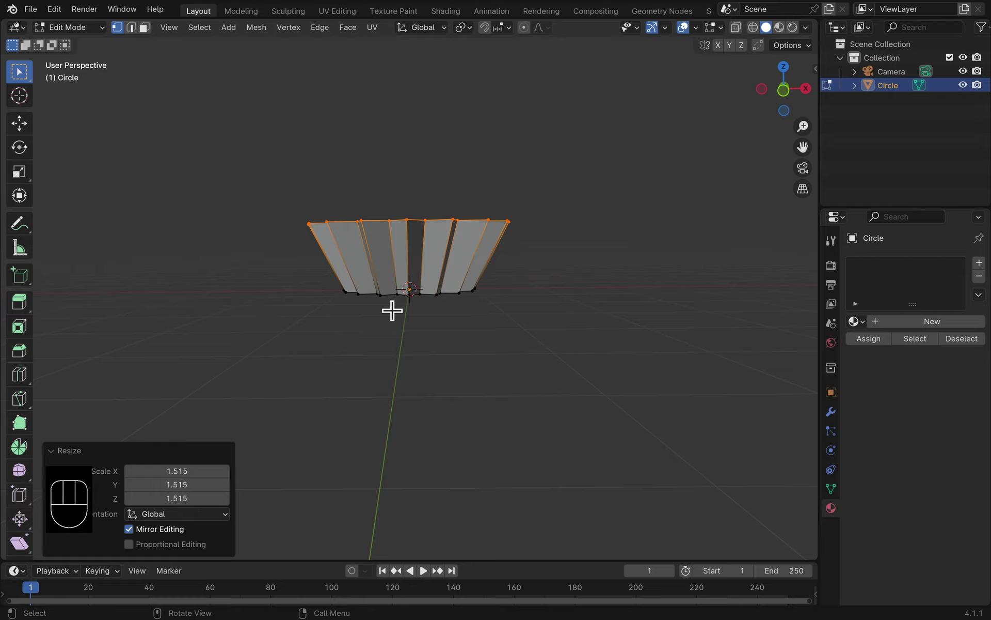
pyautogui.click(379, 319)
pyautogui.moveTo(425, 325); pyautogui.dragTo(427, 165, button='middle')
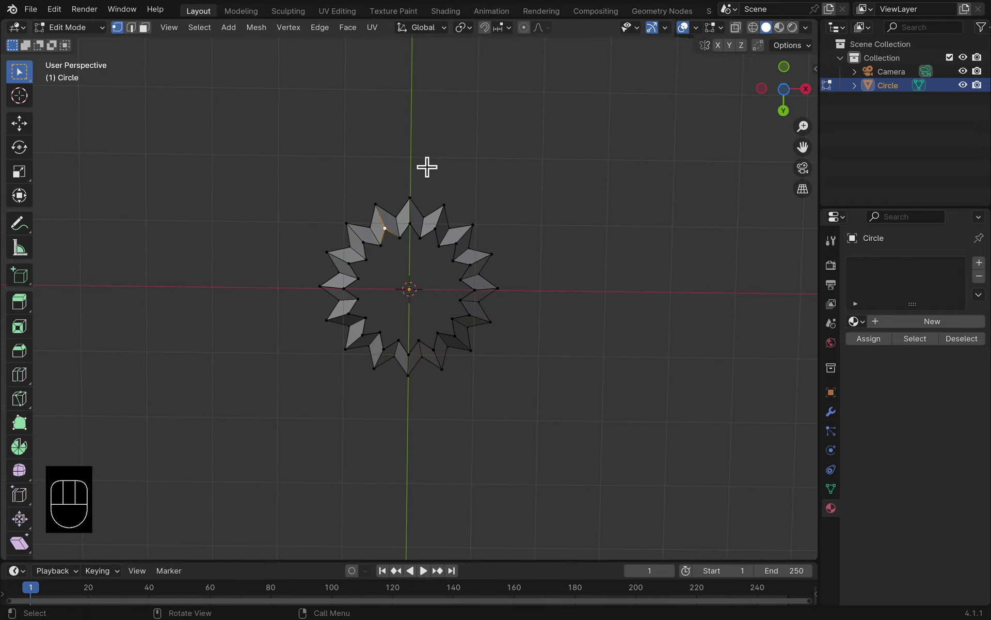
pyautogui.click(131, 27)
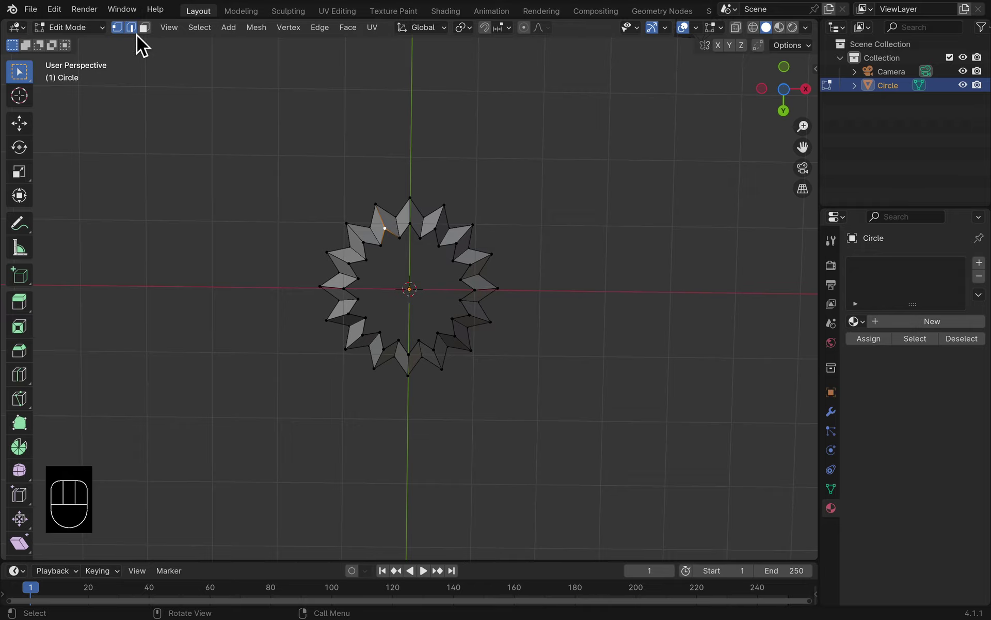
pyautogui.keyDown('alt'); pyautogui.click(367, 270); pyautogui.keyUp('alt')
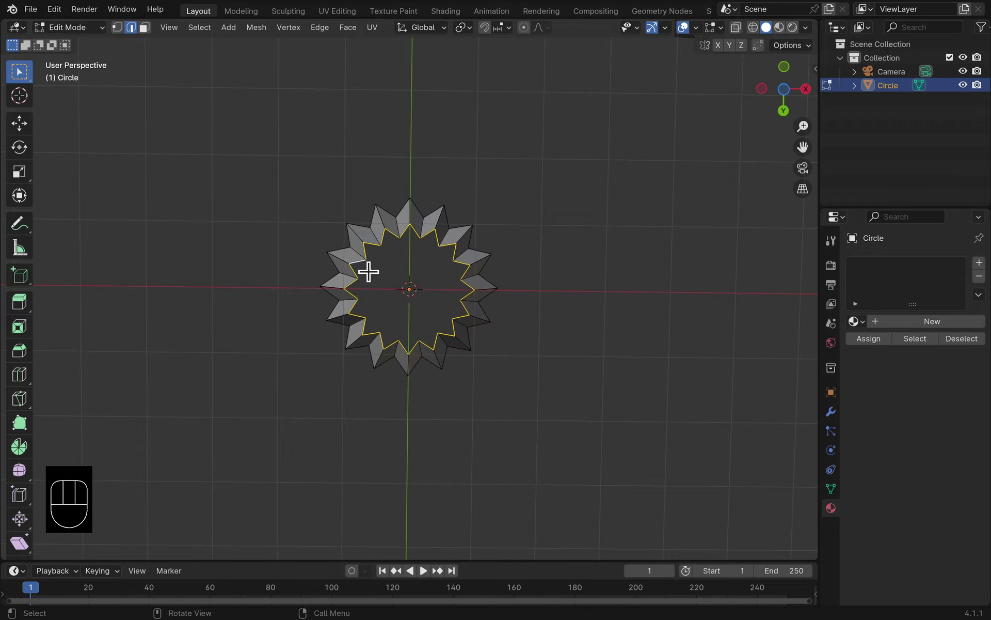
pyautogui.press('f')
pyautogui.moveTo(522, 236); pyautogui.dragTo(518, 409, button='middle')
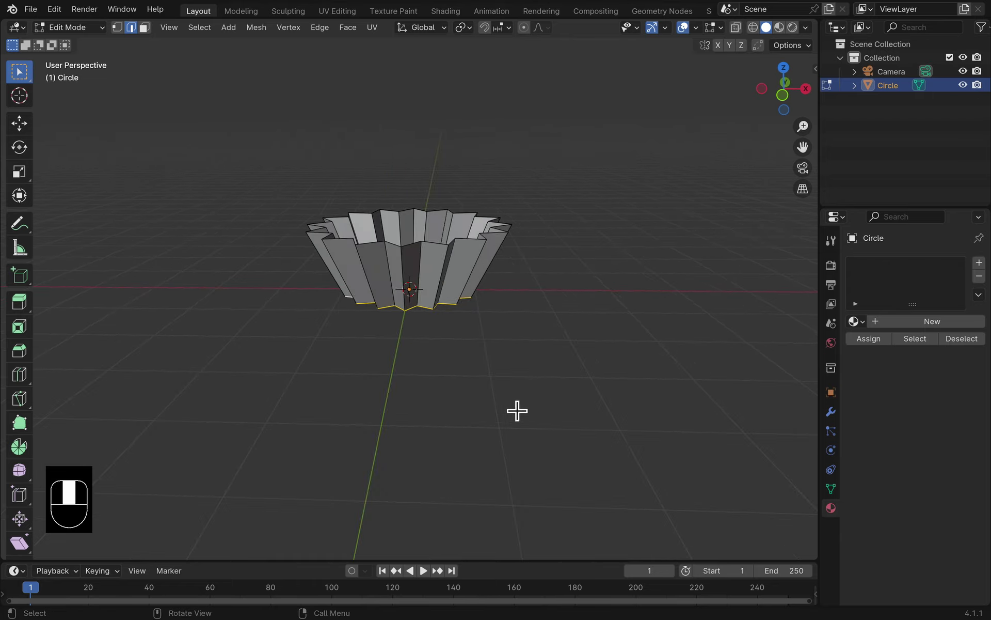
# Step: Clear the mesh selection and rename the fluted shell object to "cup"
pyautogui.scroll(1, 540, 332)
pyautogui.click(541, 321)
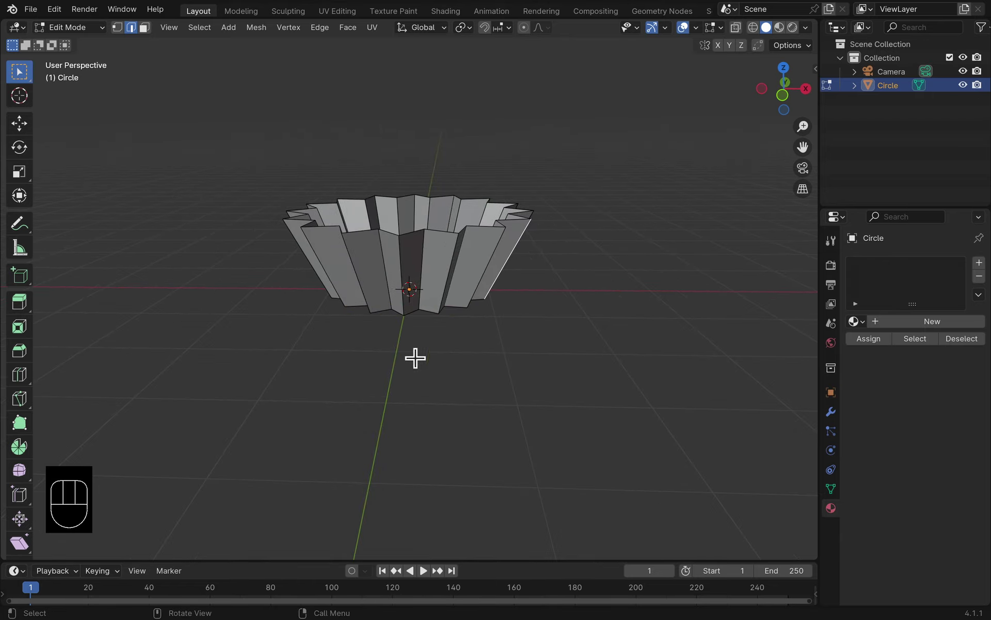
pyautogui.scroll(2, 285, 163)
pyautogui.scroll(-1, 345, 232)
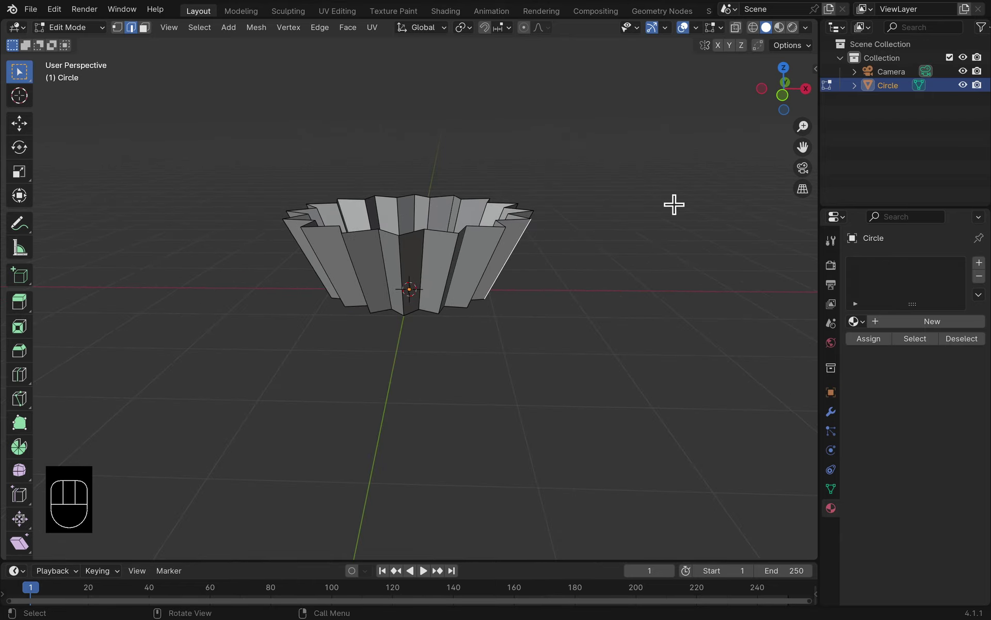
pyautogui.doubleClick(890, 87)
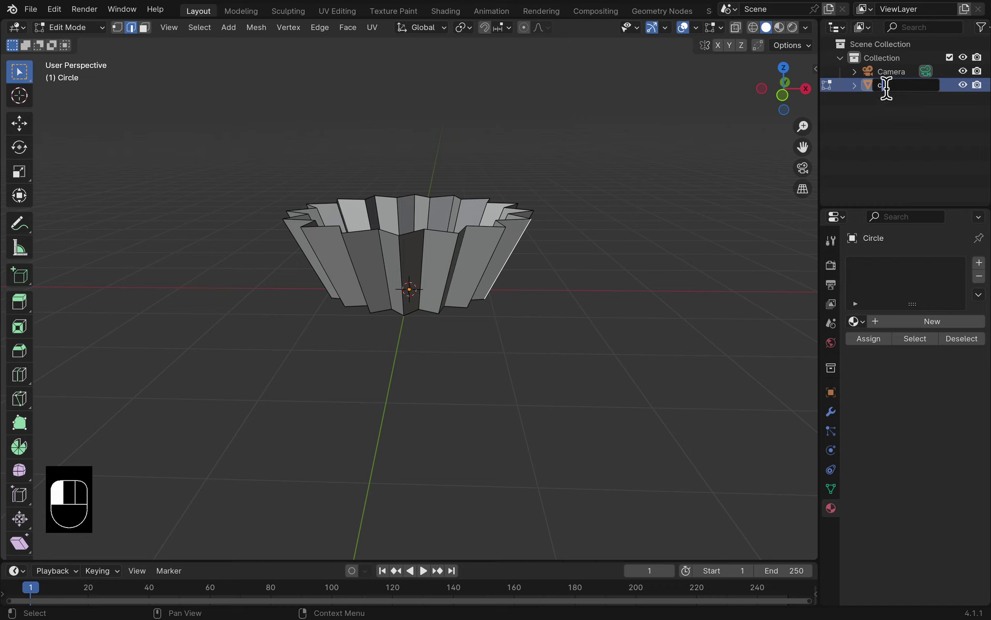
pyautogui.write('cup')
pyautogui.press('Return')
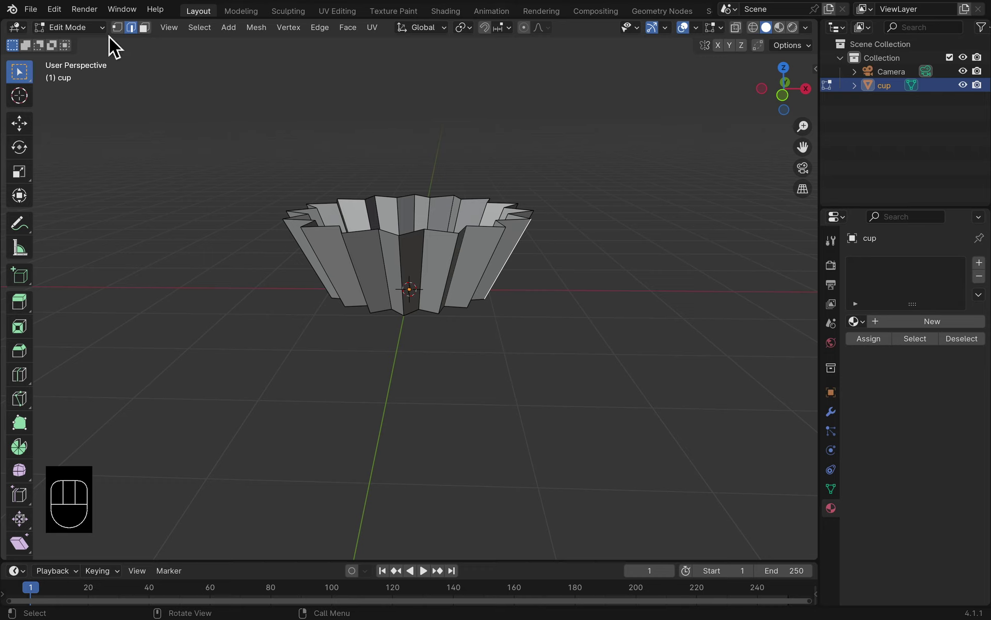
# Step: Add a Solidify modifier to the cup with a thickness of 0.17 m, and clear the mesh selection
pyautogui.press('a')
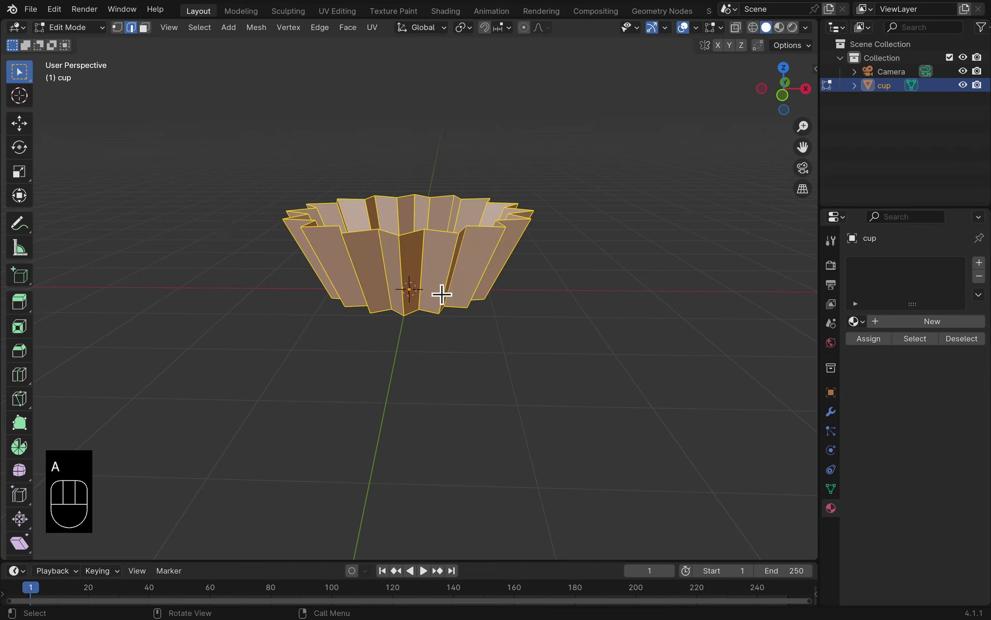
pyautogui.click(830, 411)
pyautogui.click(878, 270)
pyautogui.moveTo(879, 270)
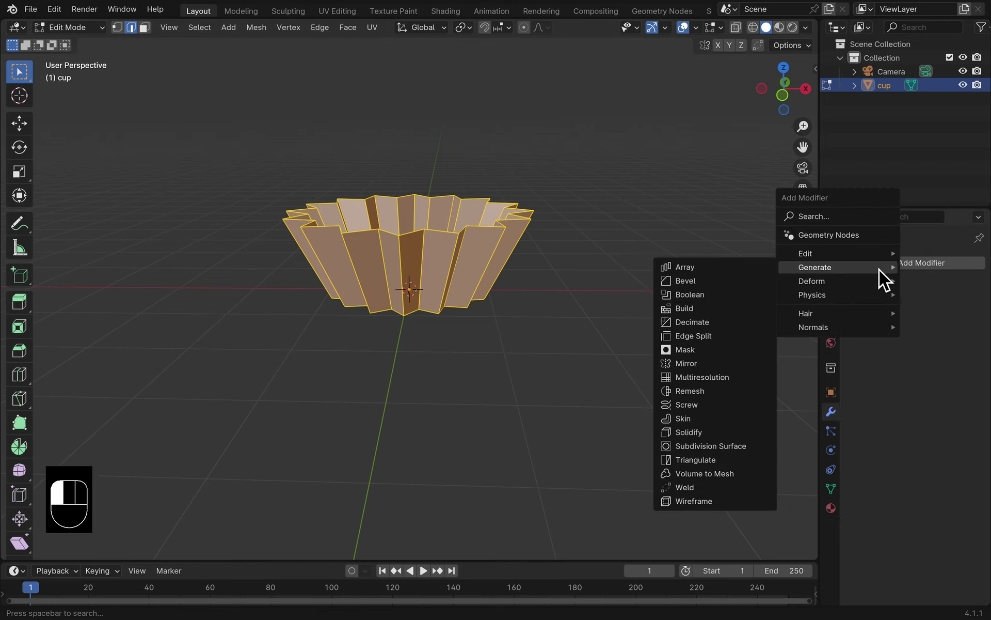
pyautogui.click(714, 432)
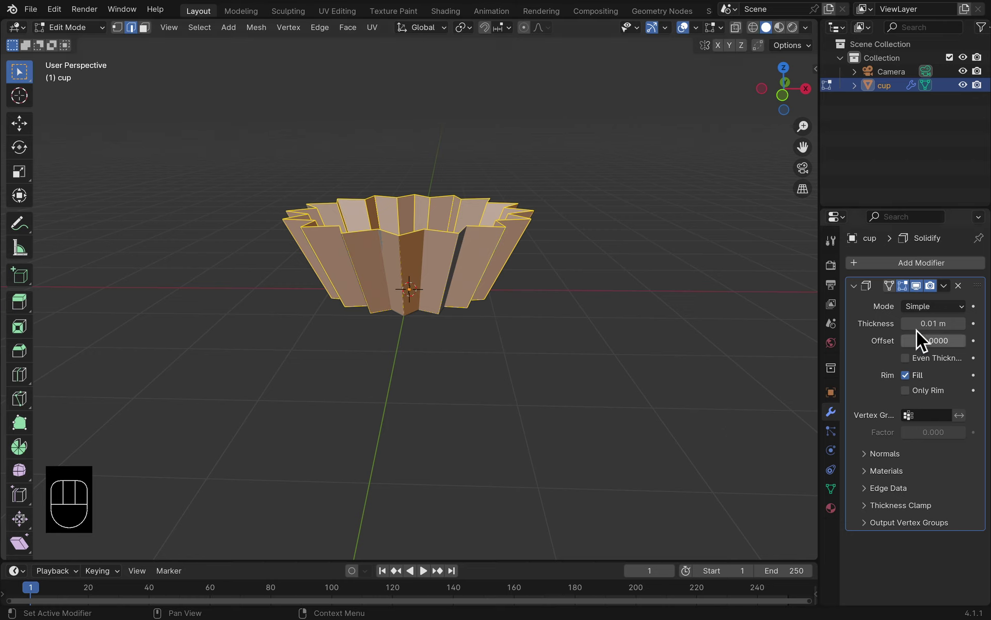
pyautogui.moveTo(932, 323)
pyautogui.mouseDown()
pyautogui.moveTo(958, 323)
pyautogui.moveTo(928, 335)
pyautogui.moveTo(964, 324)
pyautogui.moveTo(925, 332)
pyautogui.mouseUp()
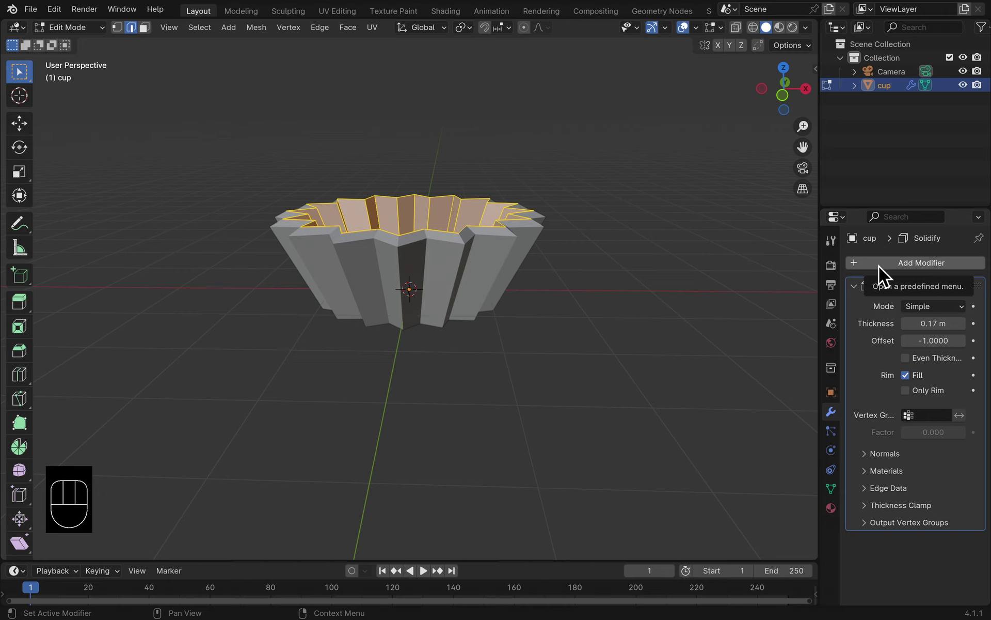
pyautogui.click(572, 315)
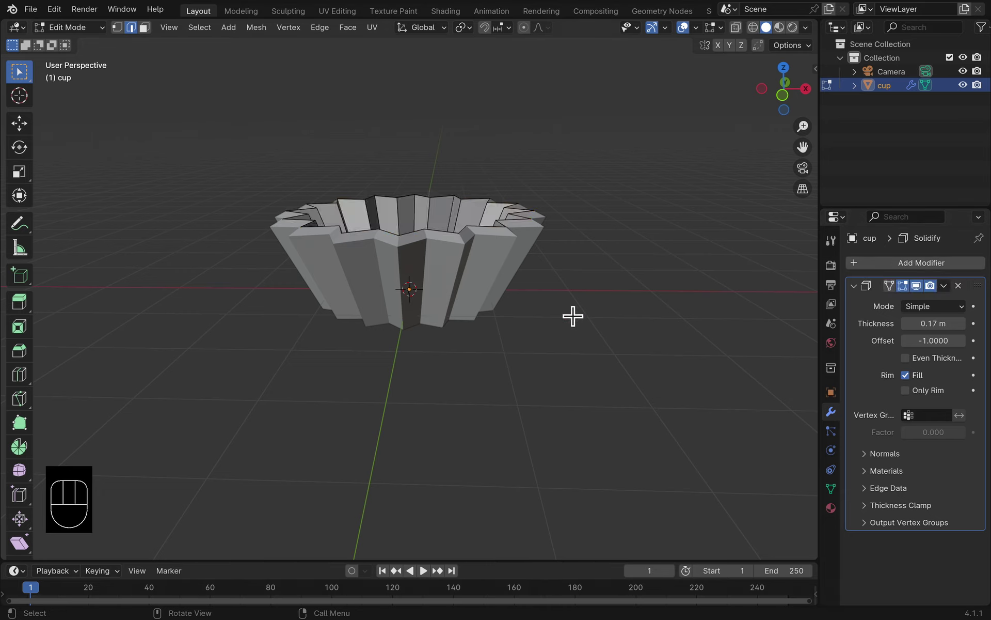
# Step: Return to Object Mode and apply Shade Smooth to the cup
pyautogui.click(102, 28)
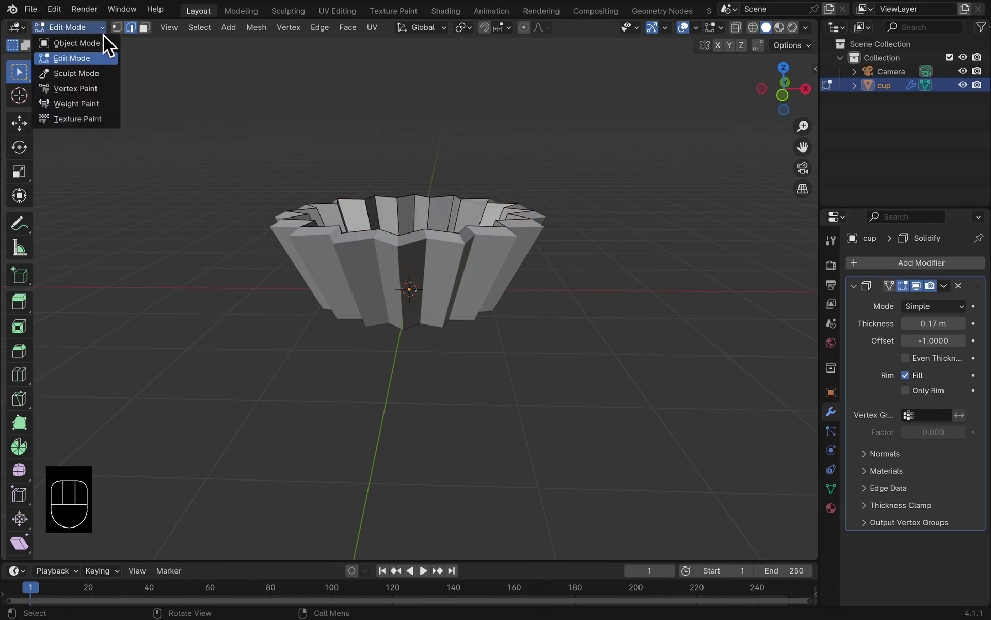
pyautogui.click(98, 44)
pyautogui.rightClick(317, 262)
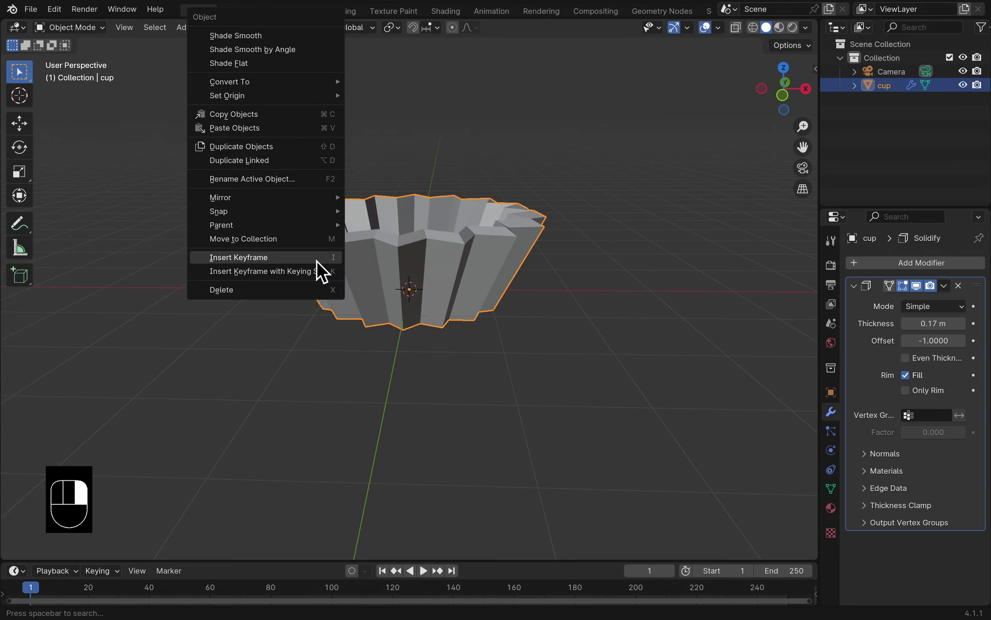
pyautogui.click(256, 37)
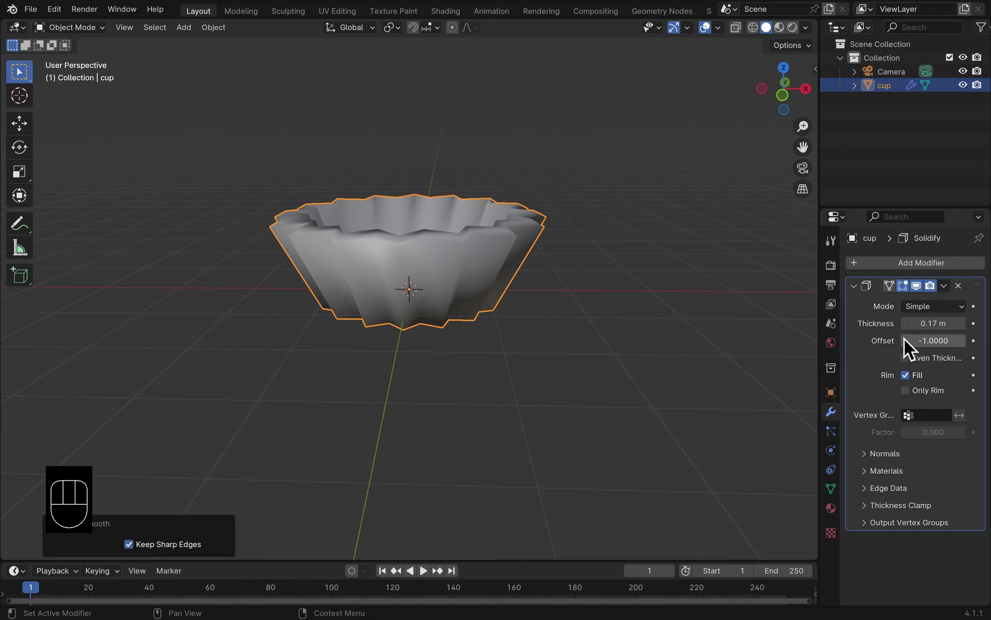
# Step: Add a Subdivision Surface modifier to the cup with viewport level 2 and render level 1
pyautogui.click(868, 265)
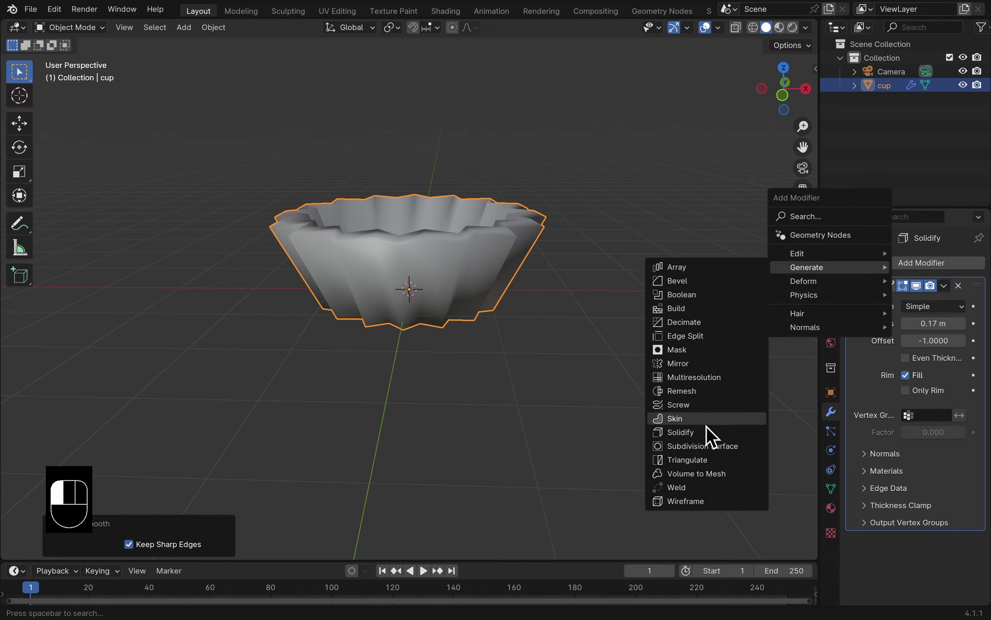
pyautogui.click(711, 448)
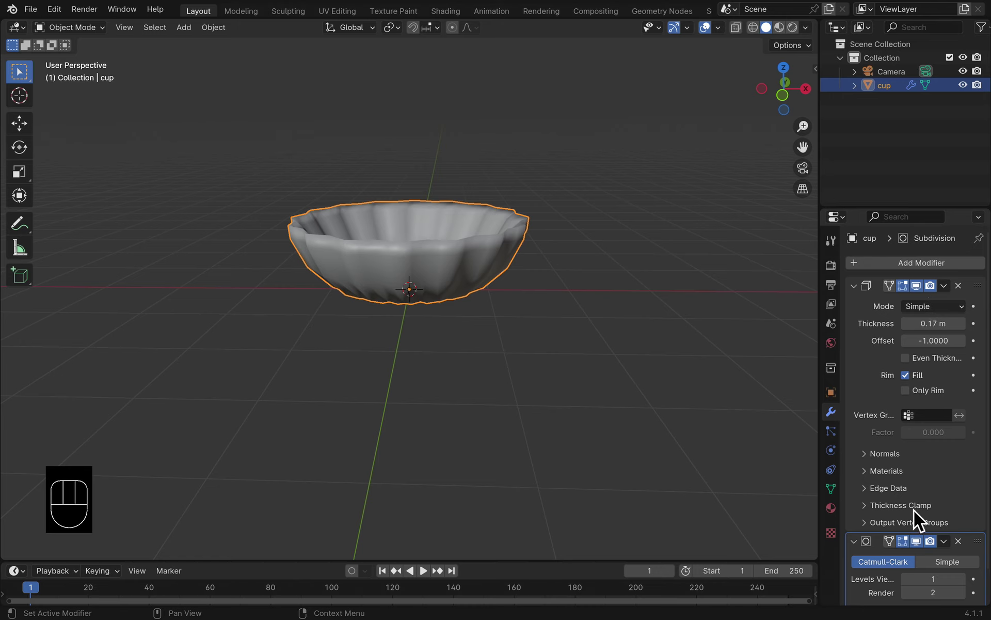
pyautogui.scroll(-2, 915, 511)
pyautogui.click(961, 544)
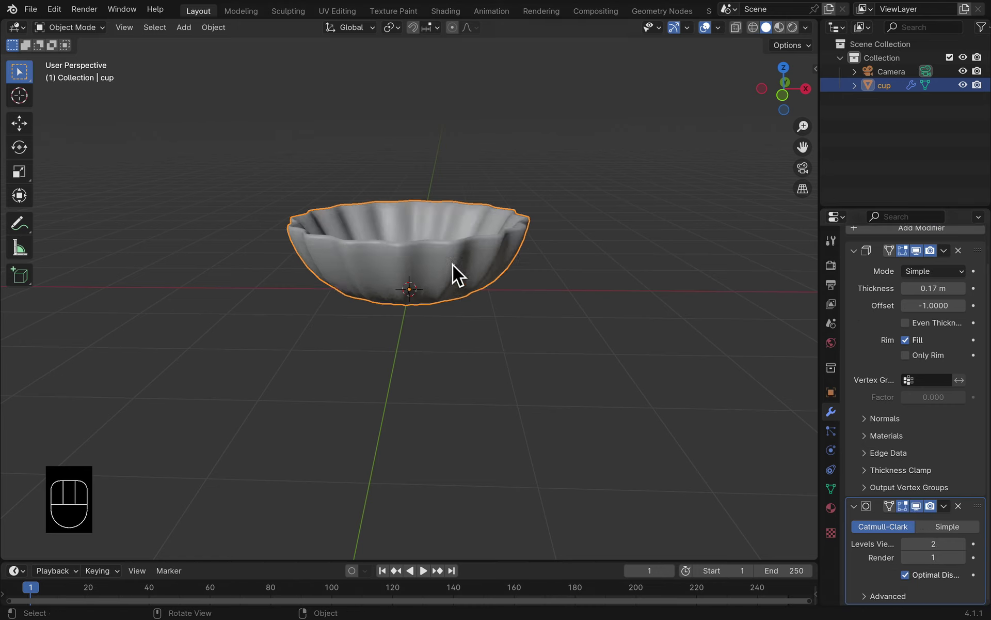
# Step: Enter Edit Mode and add one loop cut around the cup's wall, slid close to the base with a factor of about 0.853
pyautogui.click(103, 31)
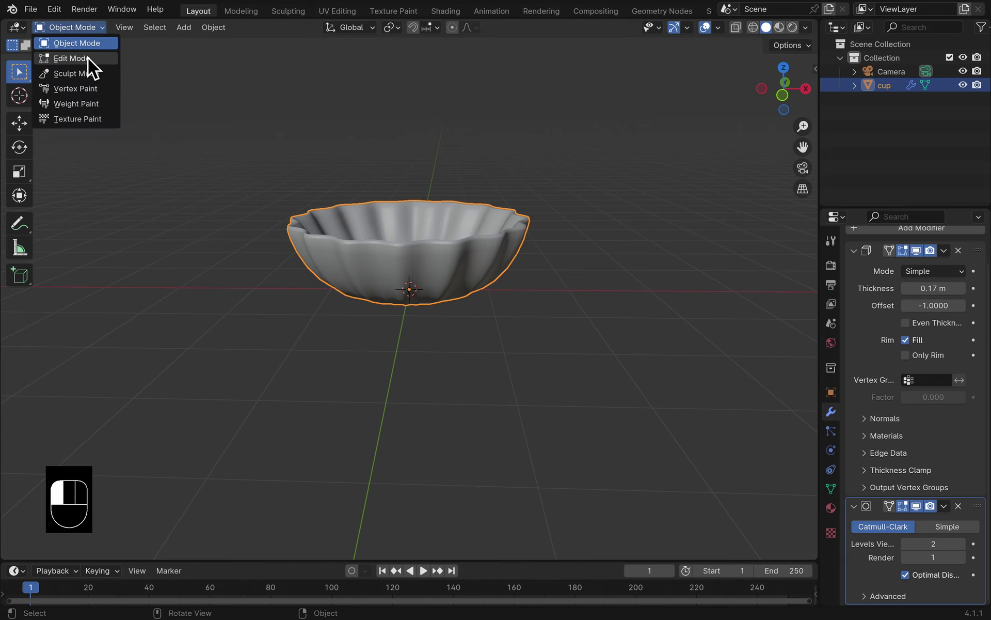
pyautogui.click(88, 58)
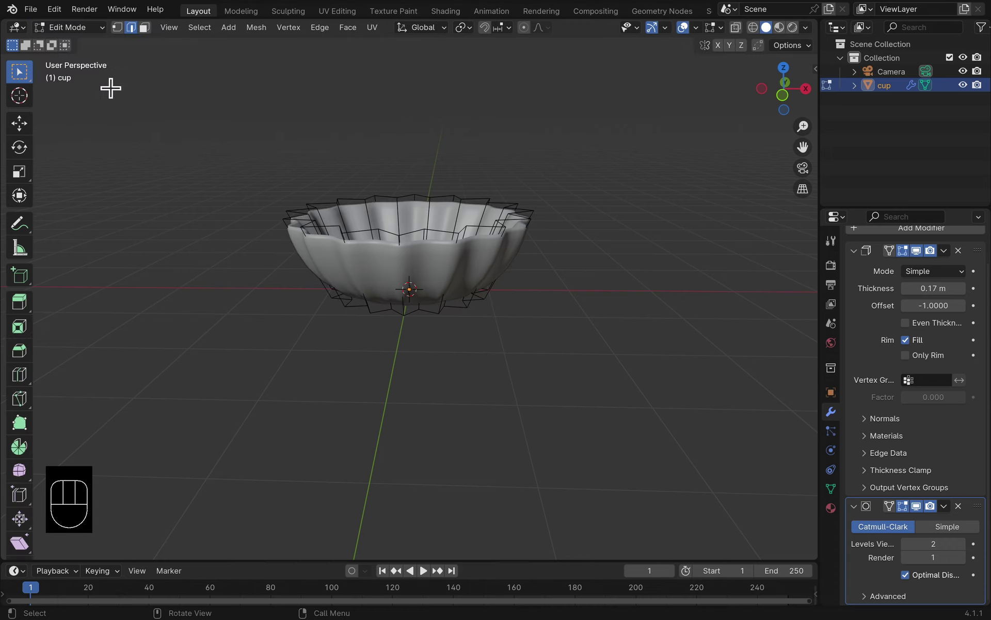
pyautogui.press('super+r')
pyautogui.click(394, 278)
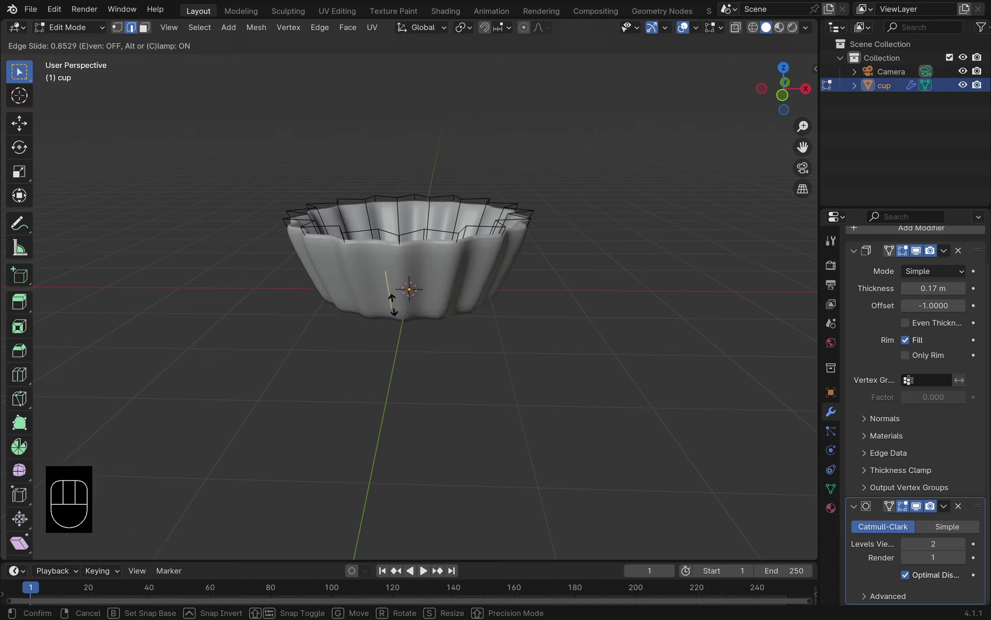
pyautogui.click(393, 305)
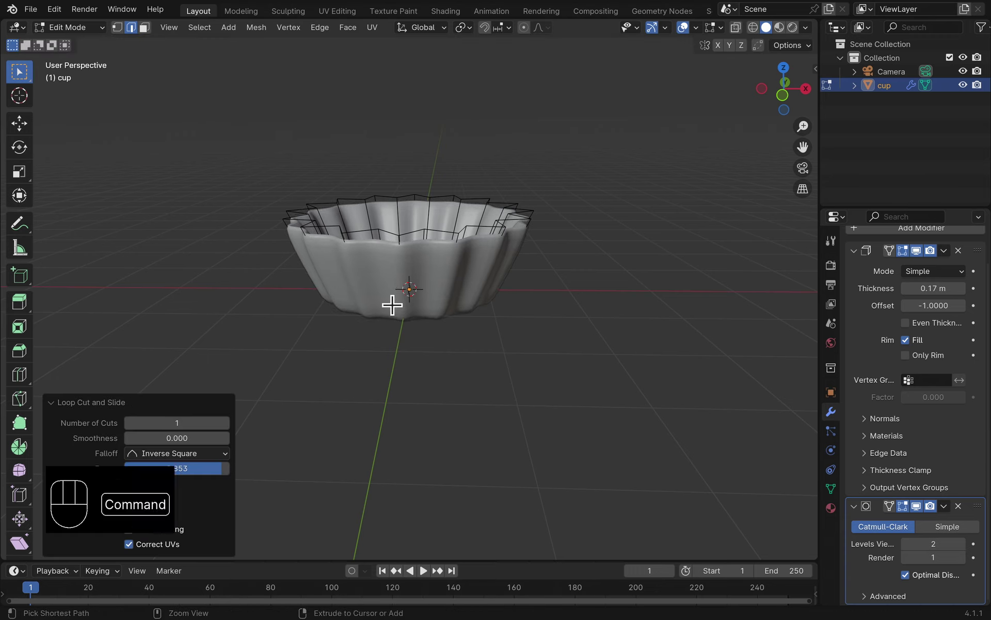
# Step: Try a second loop cut around the lower part of the cup's wall with a slide factor of -1, and undo it
pyautogui.press('super+r')
pyautogui.click(398, 313)
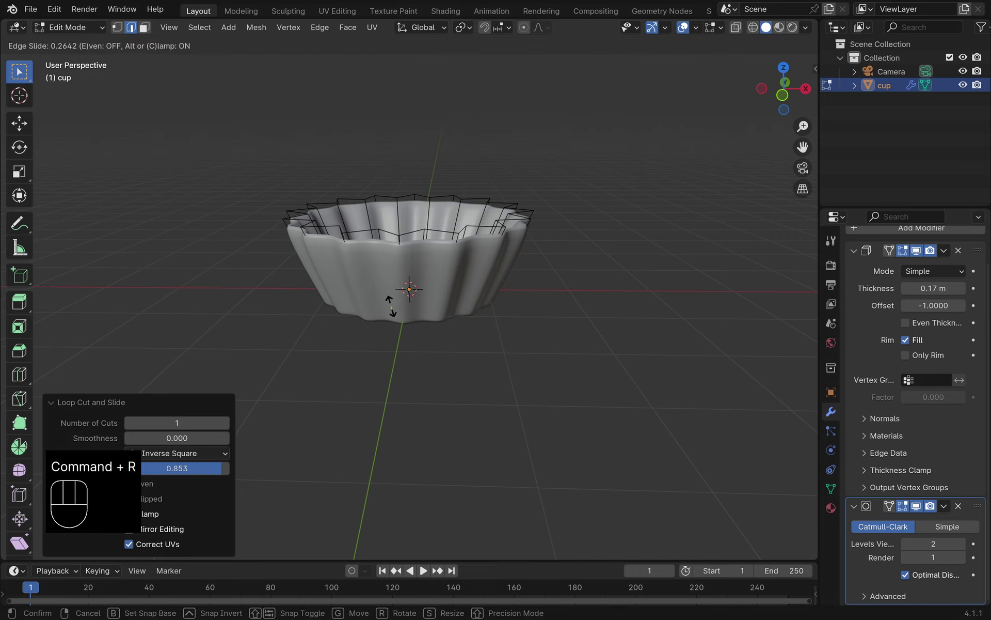
pyautogui.click(398, 284)
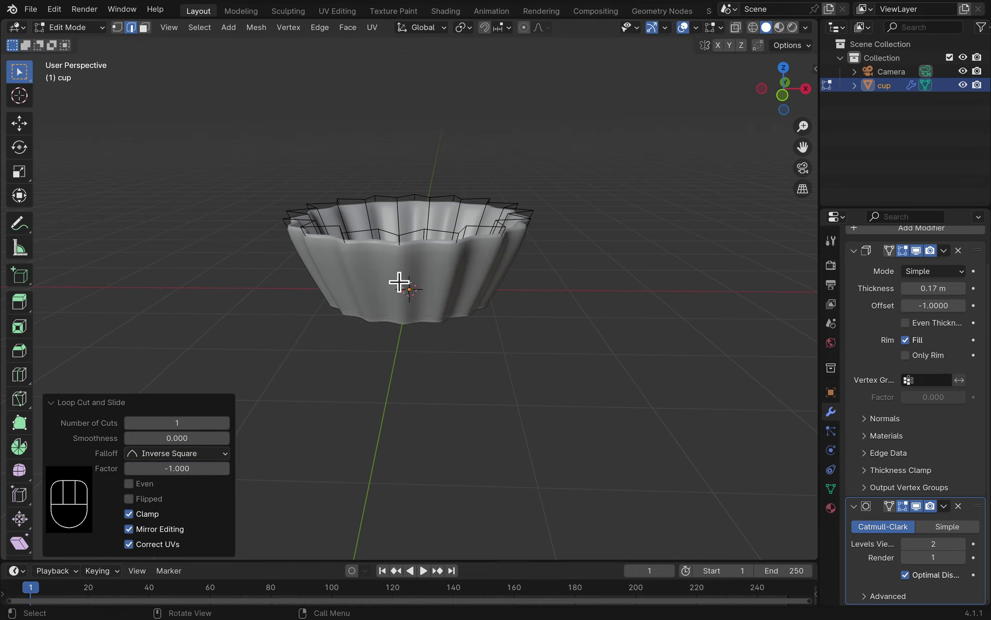
pyautogui.press('super+z')
# Step: Add two more loop cuts around the cup's wall, one near the rim at about -0.964 and one near the base at about 0.921
pyautogui.press('super+r')
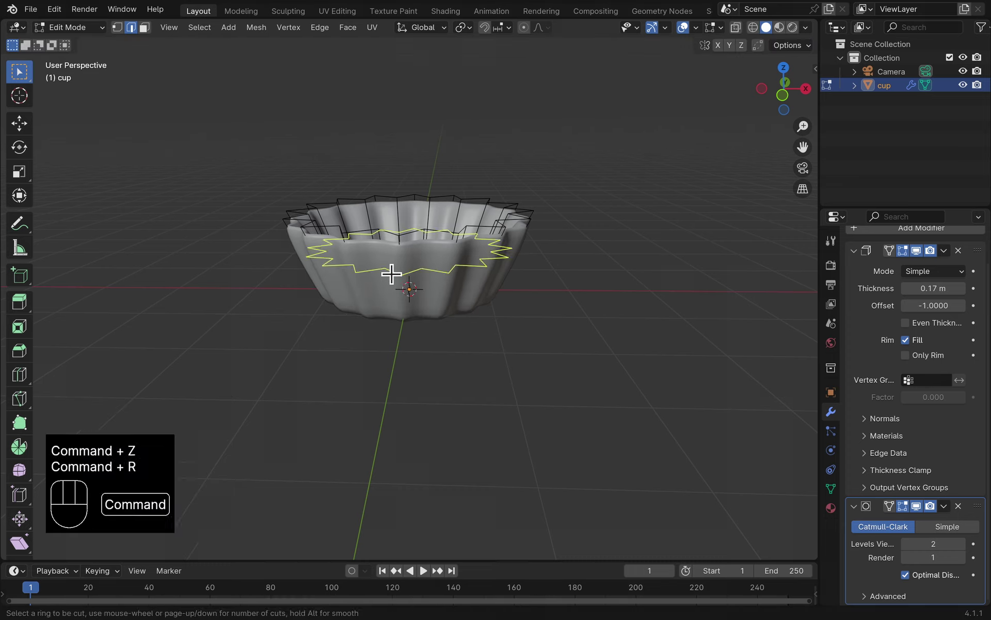
pyautogui.click(392, 272)
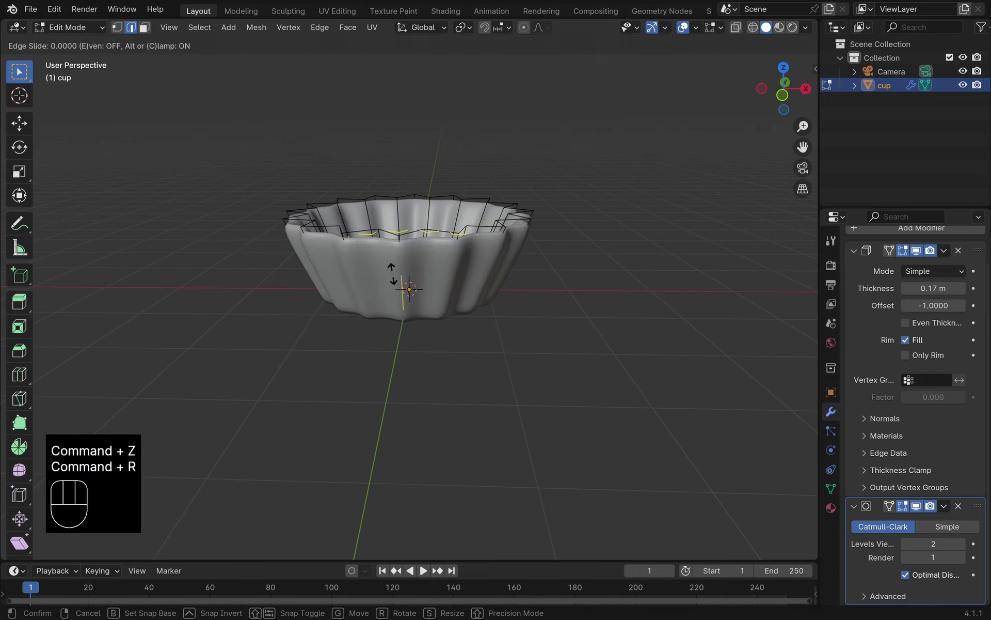
pyautogui.click(395, 236)
pyautogui.press('super+r')
pyautogui.click(386, 264)
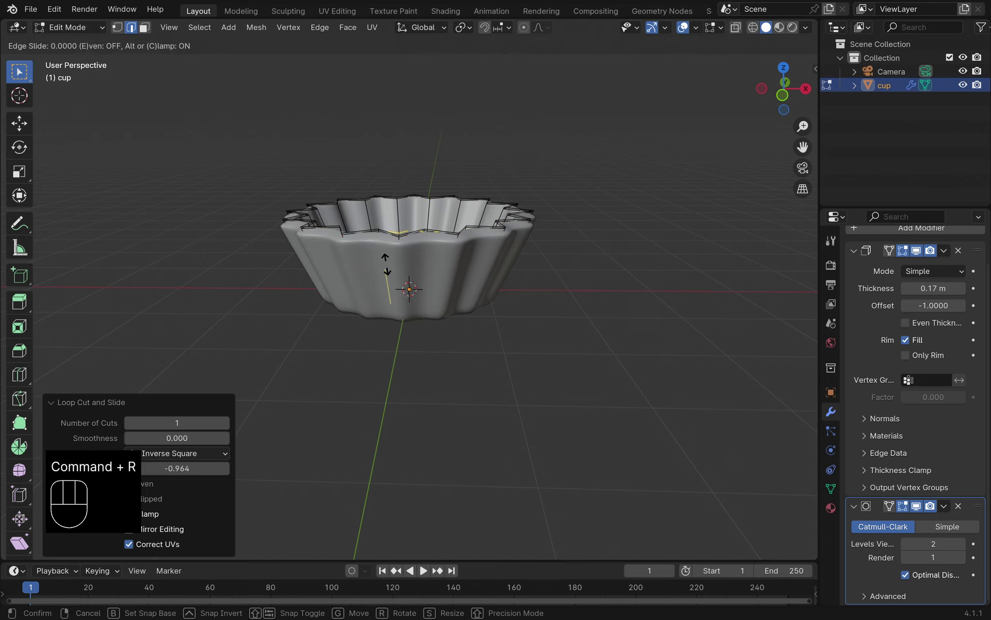
pyautogui.click(387, 295)
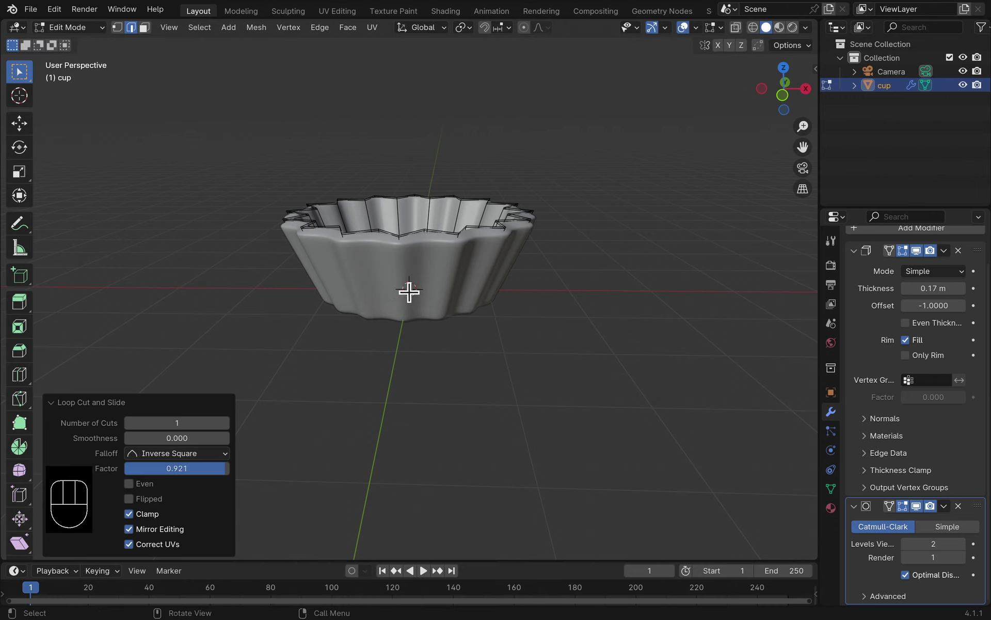
# Step: Save the file, return to Object Mode and deselect the cup
pyautogui.press('super+s')
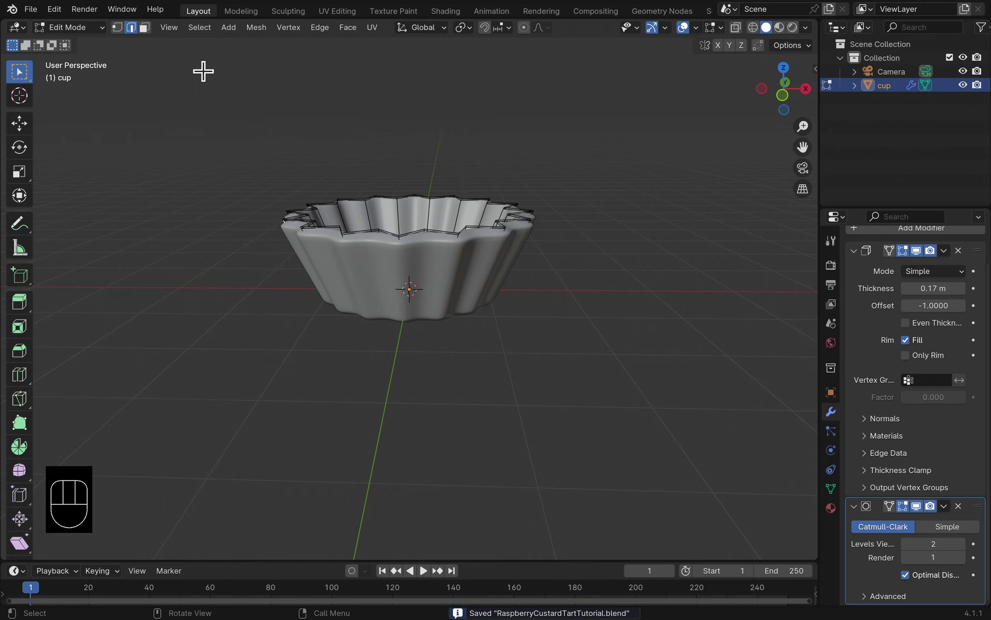
pyautogui.click(102, 28)
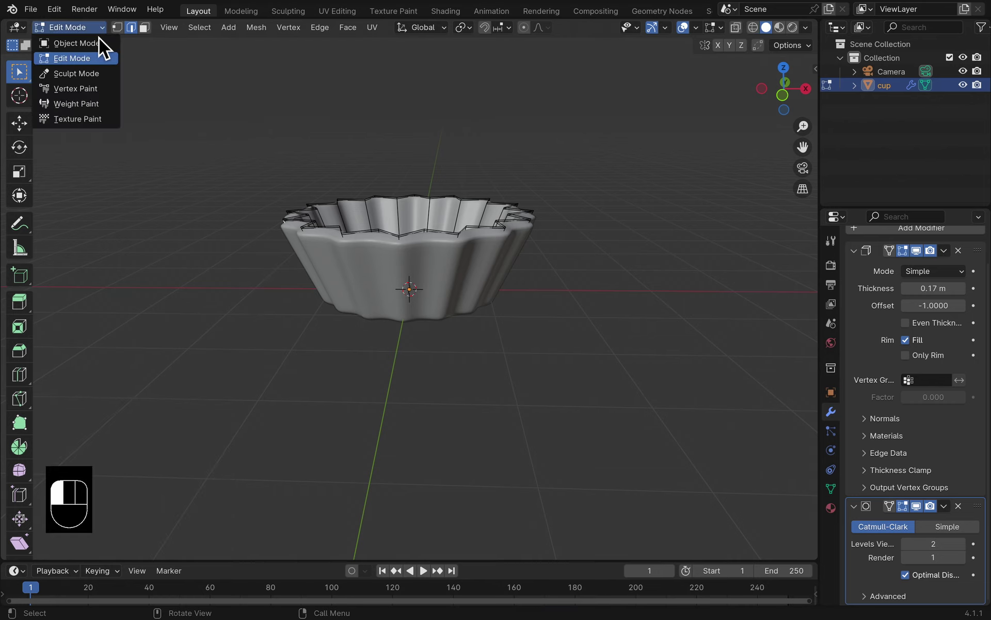
pyautogui.click(98, 41)
pyautogui.moveTo(218, 223)
pyautogui.mouseDown(button='middle')
pyautogui.moveTo(458, 249)
pyautogui.moveTo(463, 296)
pyautogui.moveTo(359, 280)
pyautogui.moveTo(280, 219)
pyautogui.moveTo(223, 213)
pyautogui.mouseUp(button='middle')
pyautogui.click(270, 257)
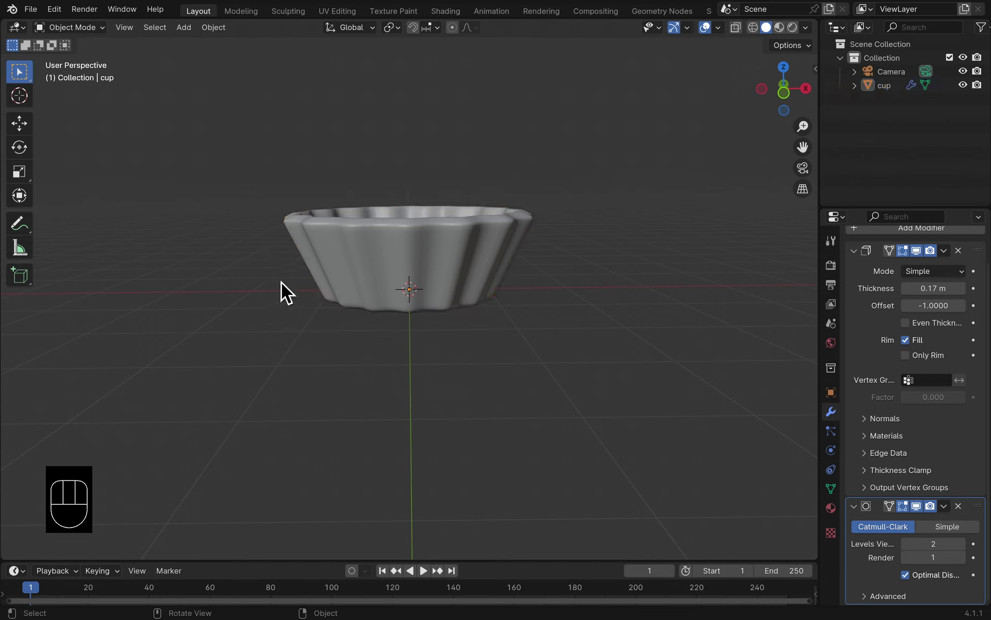
# Step: Add a 32-vertex mesh circle with a 1 m radius at the origin and scale it up to about 1.5
pyautogui.scroll(1, 278, 117)
pyautogui.scroll(-2, 278, 149)
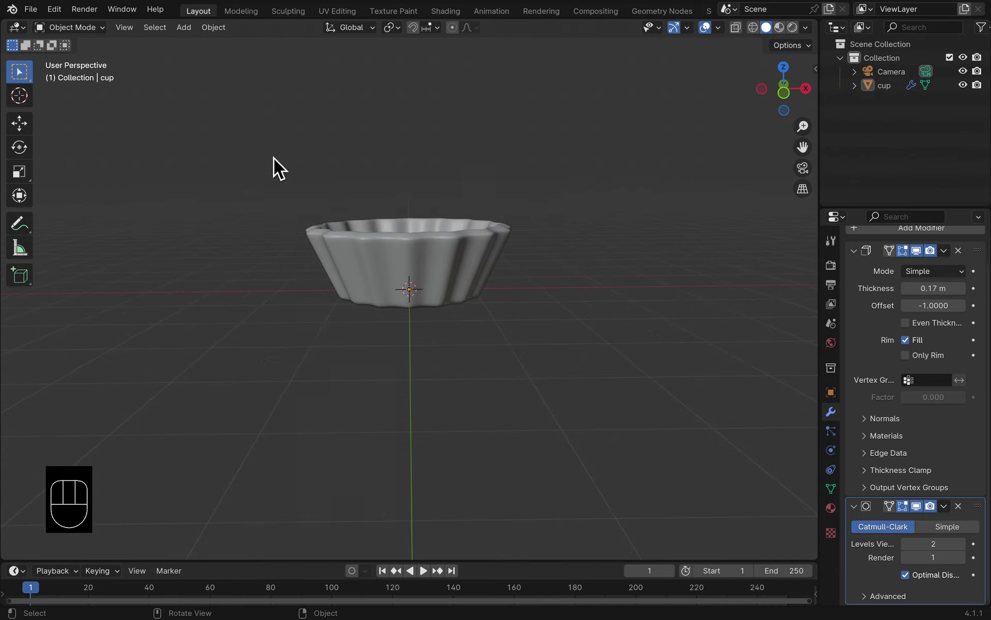
pyautogui.click(184, 32)
pyautogui.moveTo(195, 45)
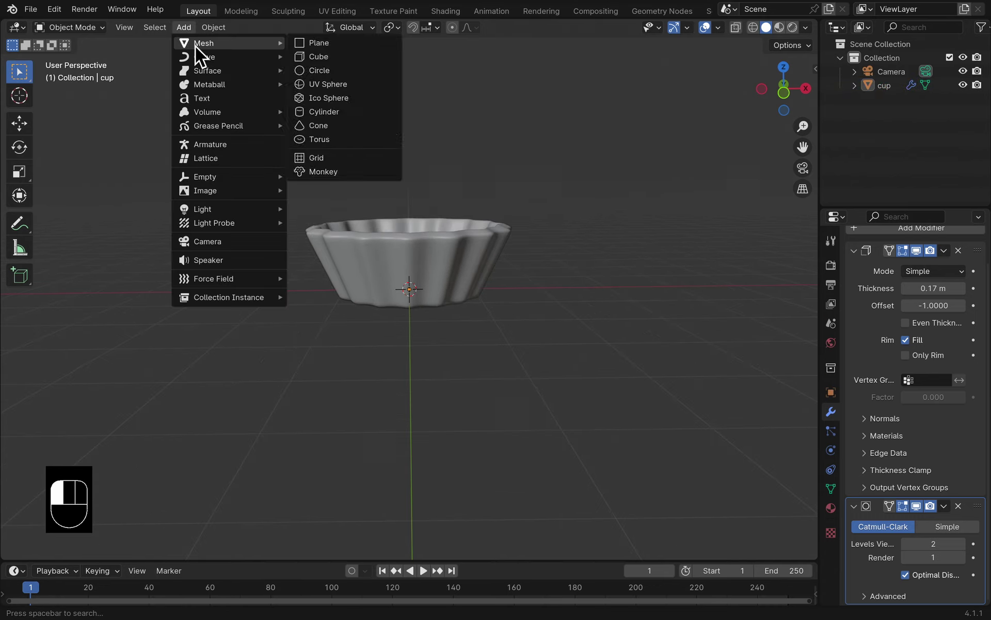
pyautogui.click(317, 70)
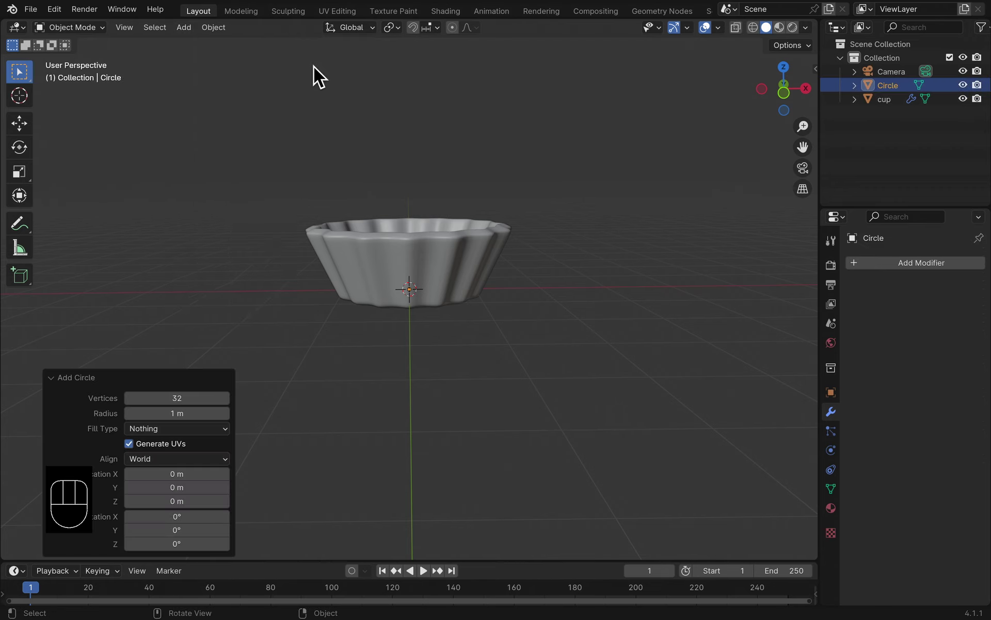
pyautogui.press('s')
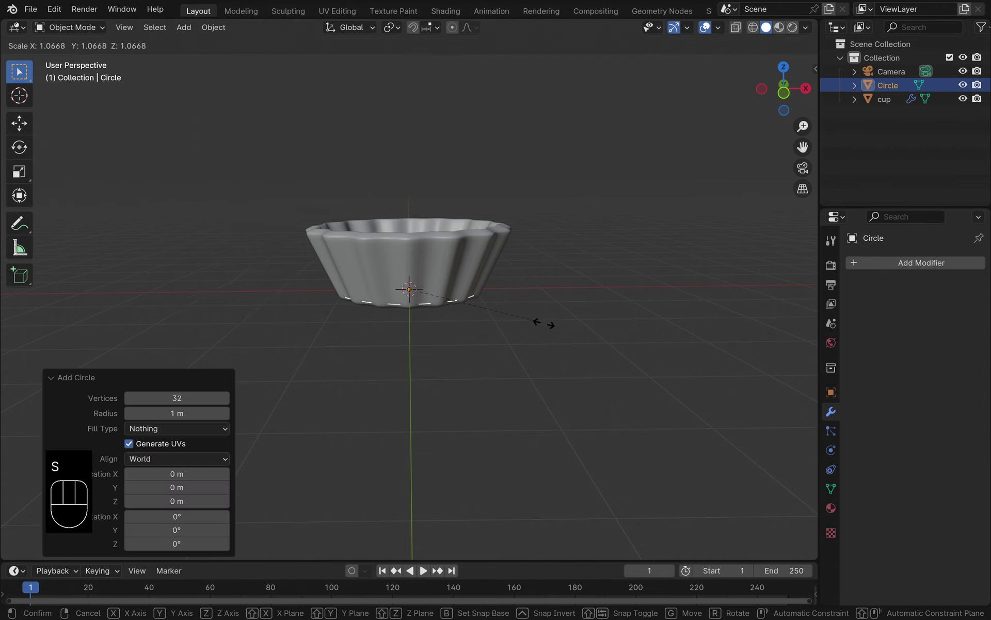
pyautogui.click(597, 343)
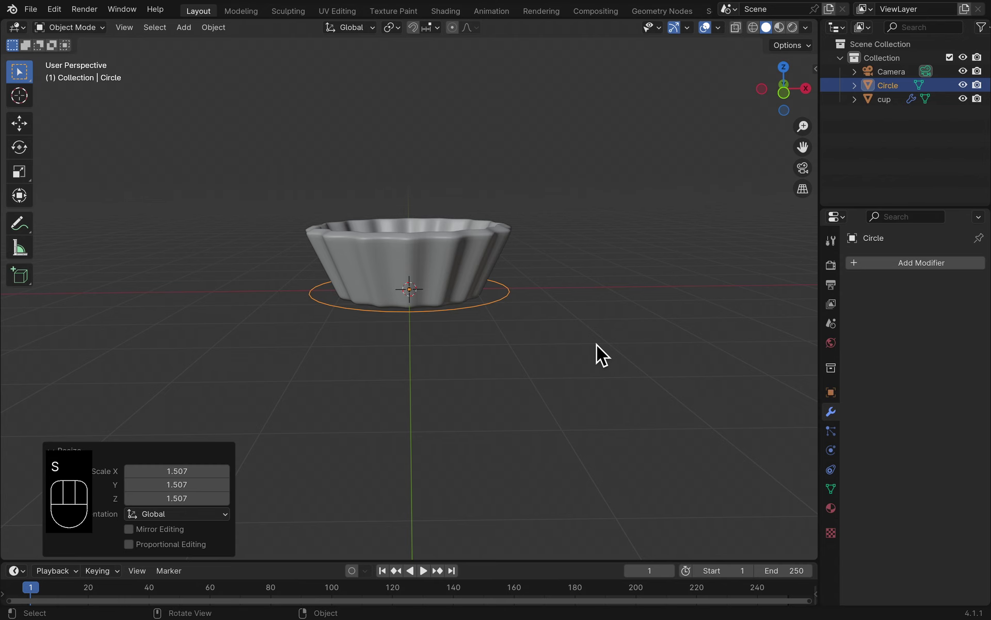
# Step: Move the new circle about 1.36 m up along Z so it sits above the cup's rim
pyautogui.press('g')
pyautogui.press('z')
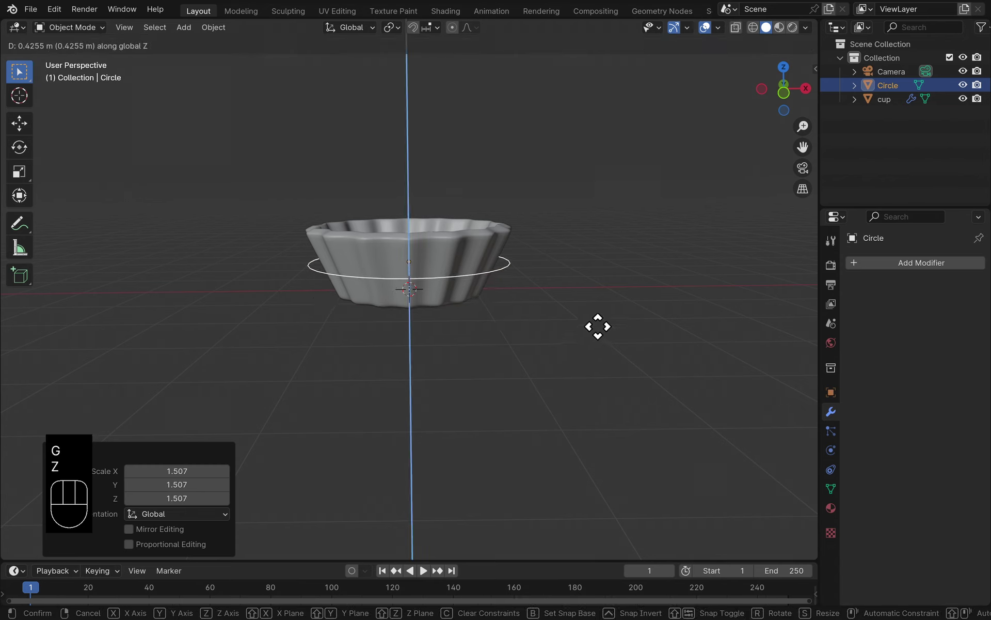
pyautogui.click(595, 266)
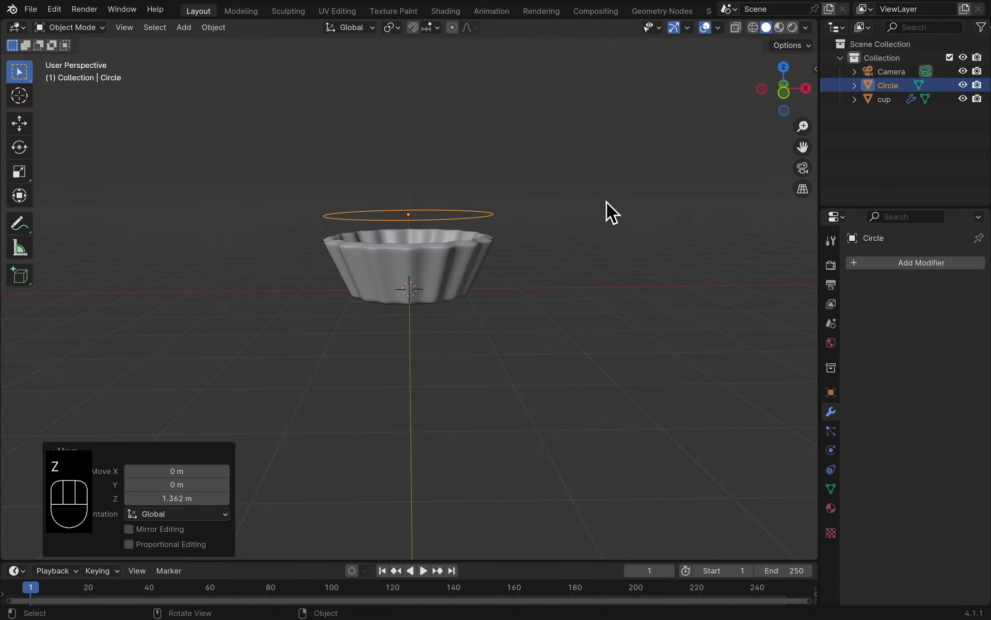
# Step: Rename the new circle as custard and enter Edit Mode on it
pyautogui.doubleClick(889, 86)
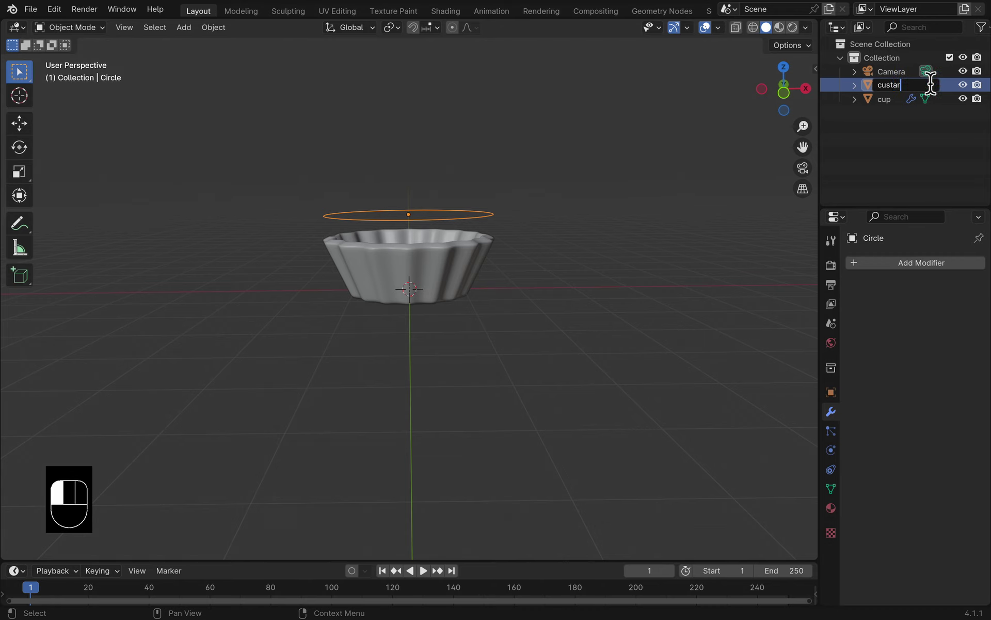
pyautogui.press('Return')
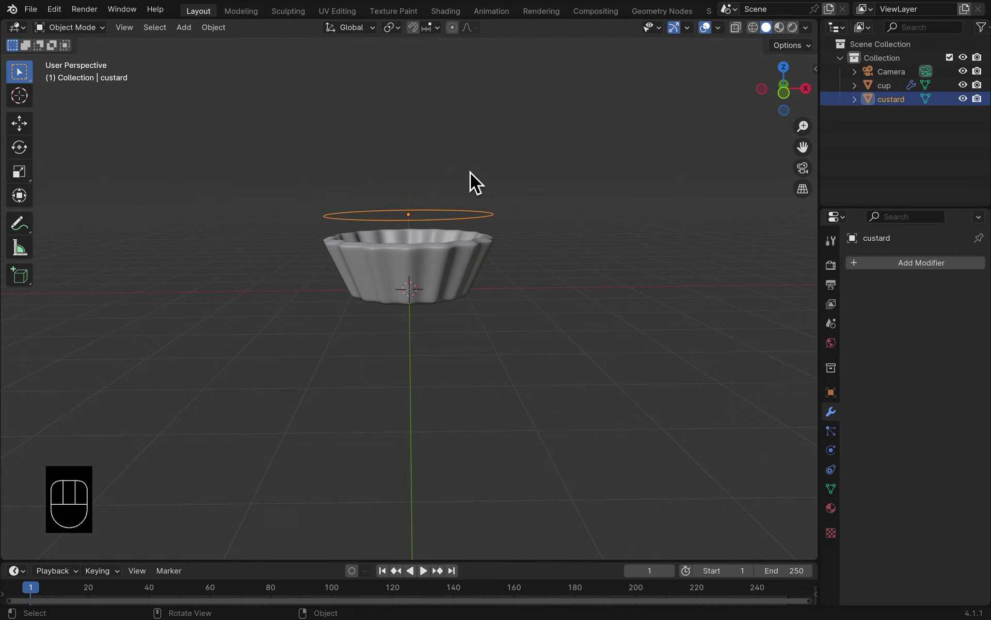
pyautogui.scroll(-1, 473, 172)
pyautogui.moveTo(473, 172); pyautogui.dragTo(470, 305, button='middle')
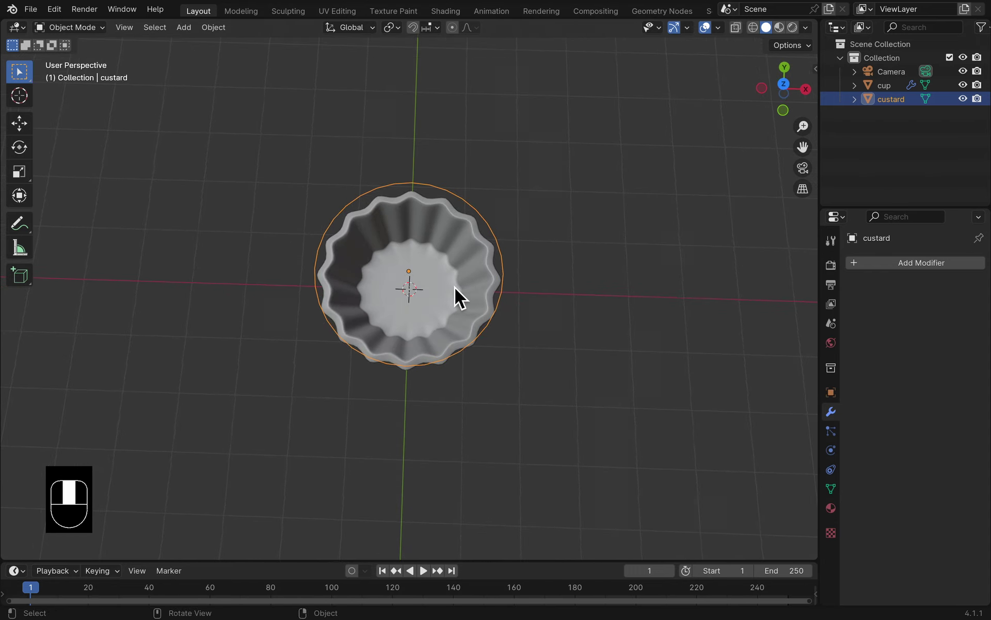
pyautogui.scroll(-1, 455, 287)
pyautogui.scroll(2, 452, 284)
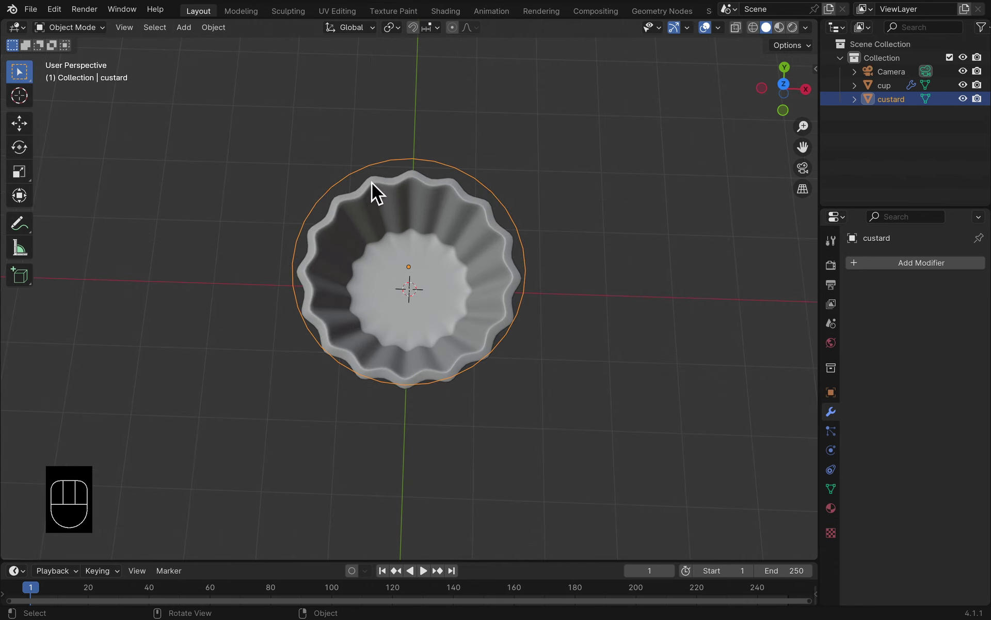
pyautogui.click(102, 32)
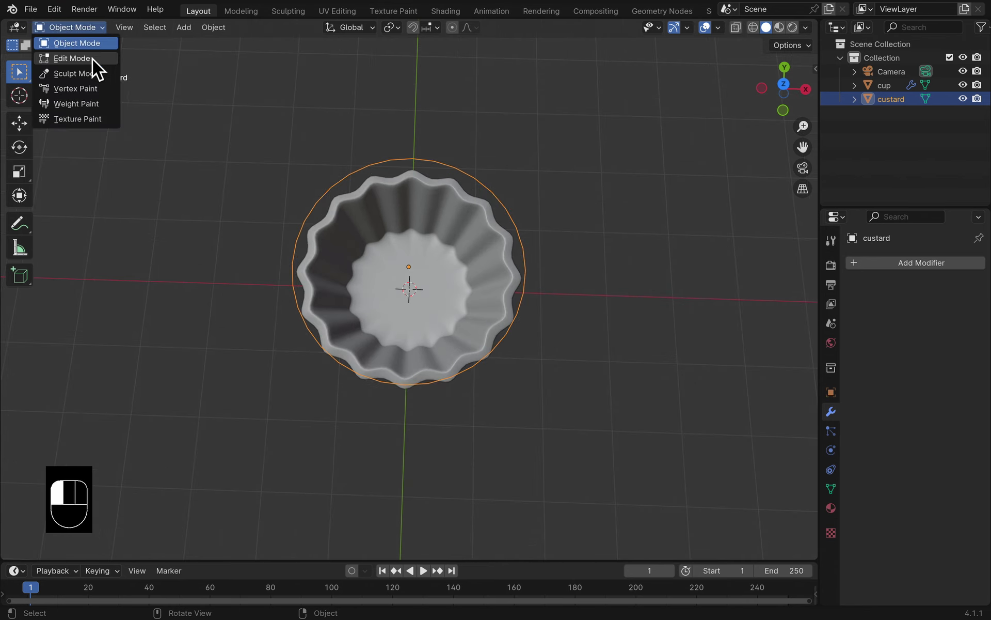
pyautogui.click(92, 59)
# Step: Apply Checker Deselect to the circle and scale the remaining alternate vertices inward to about 0.8, forming a star outline
pyautogui.click(122, 31)
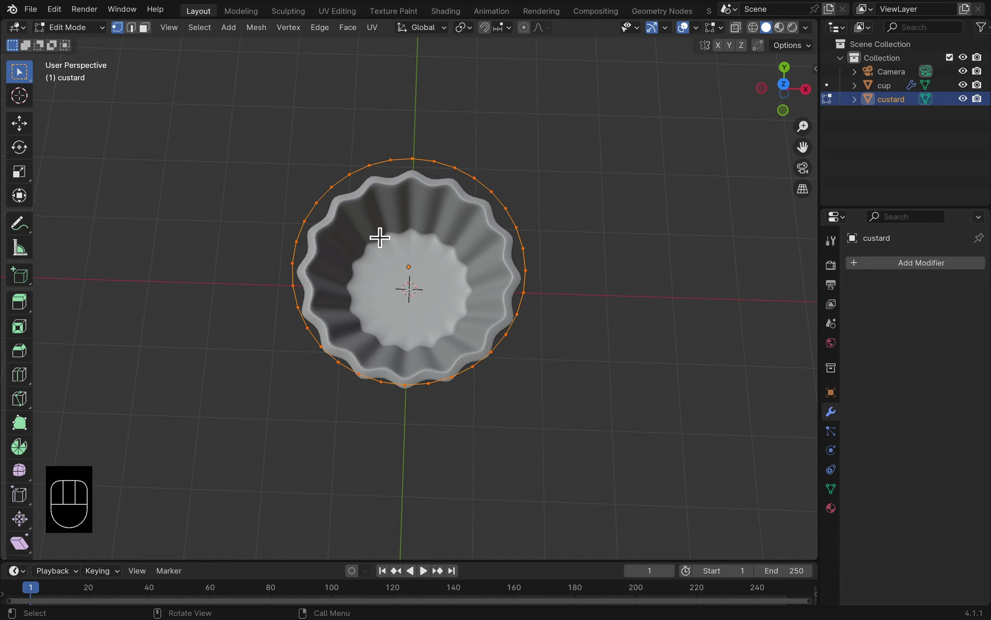
pyautogui.moveTo(208, 32); pyautogui.dragTo(255, 153)
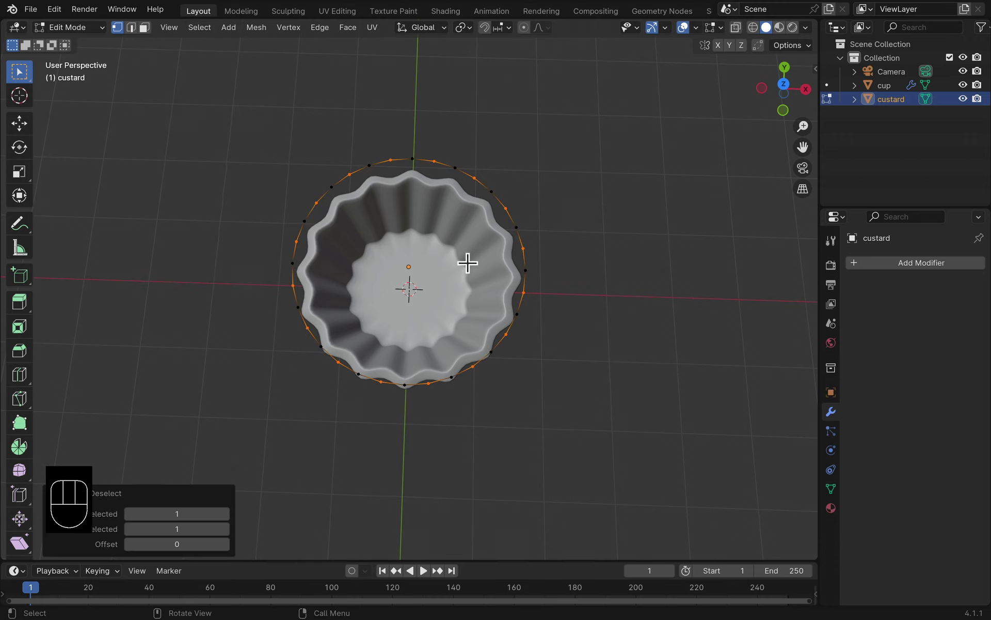
pyautogui.press('s')
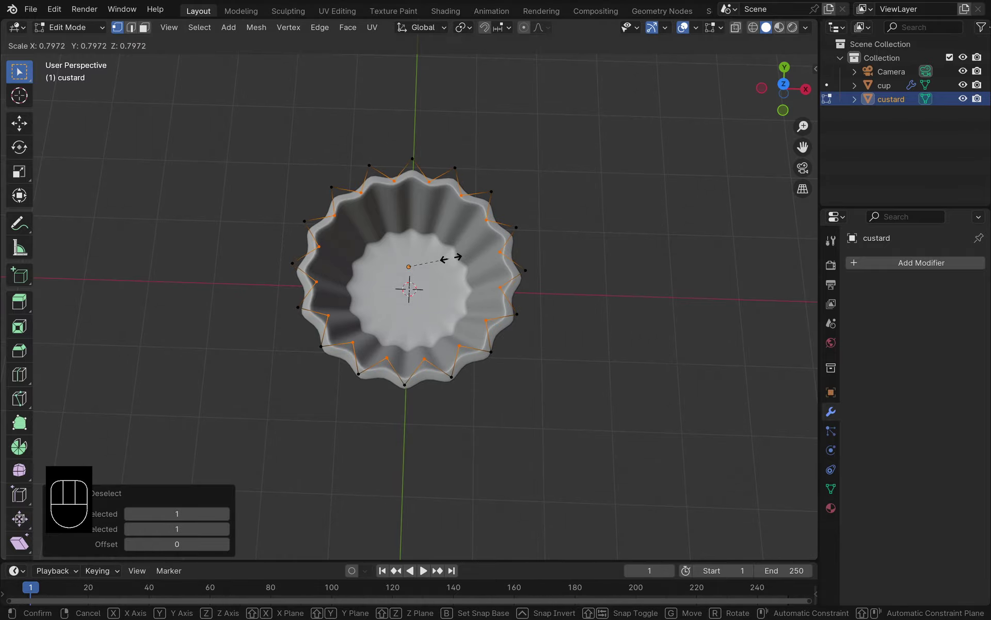
pyautogui.click(451, 257)
# Step: Fill the whole star-shaped outline of the custard with a single face
pyautogui.click(300, 175)
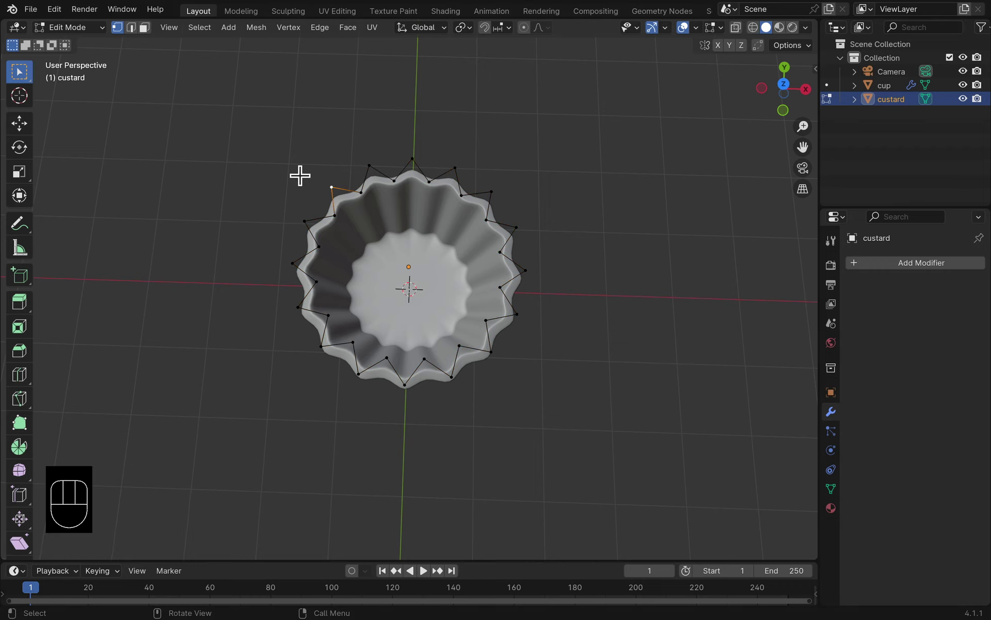
pyautogui.press('a')
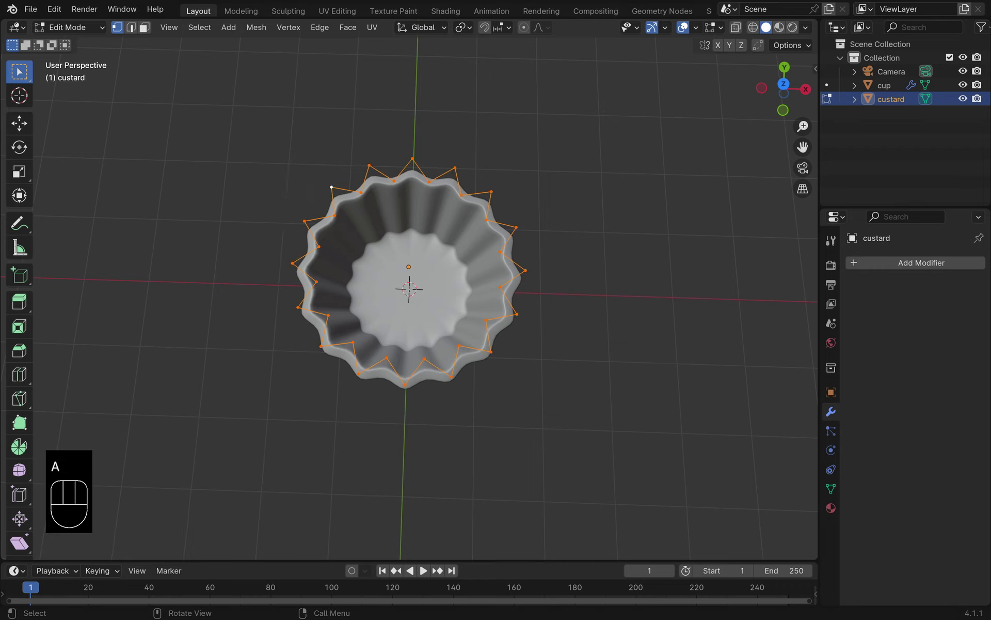
pyautogui.press('f')
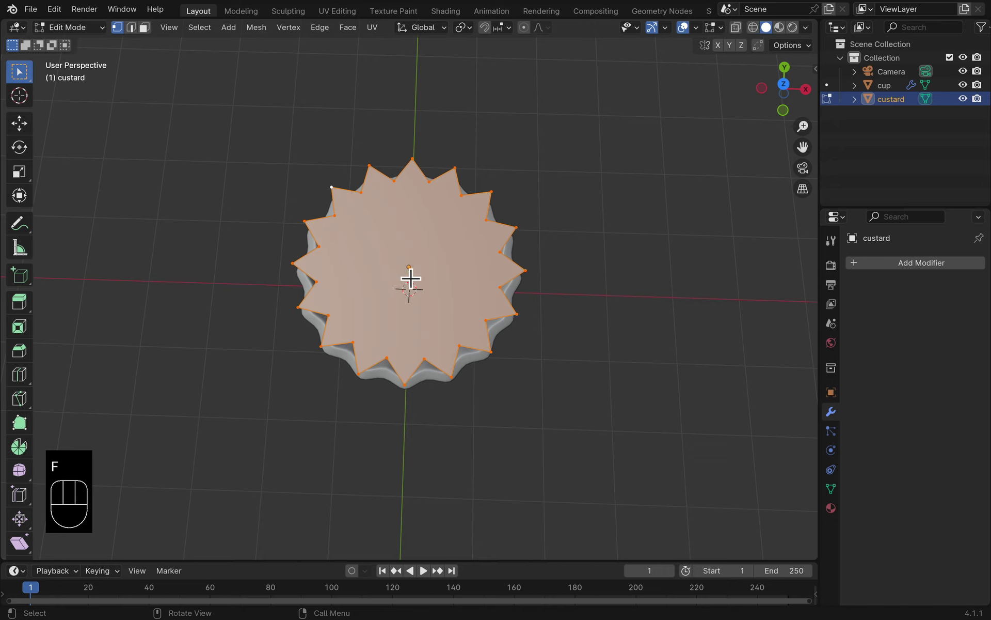
# Step: Inset the custard's face twice toward the centre, by about 0.18 m and then about 0.10 m
pyautogui.press('i')
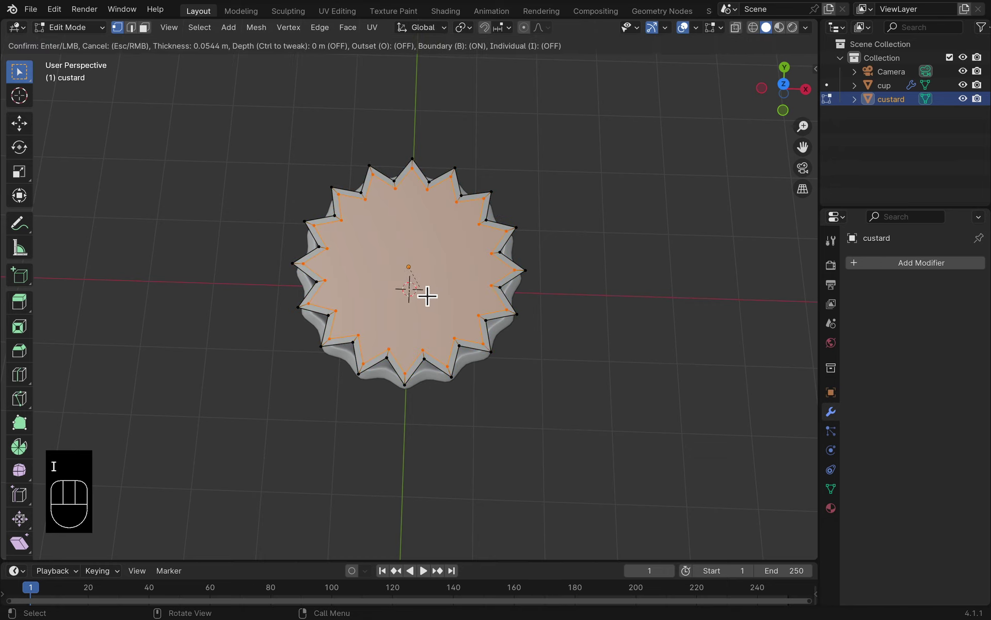
pyautogui.click(411, 283)
pyautogui.press('i')
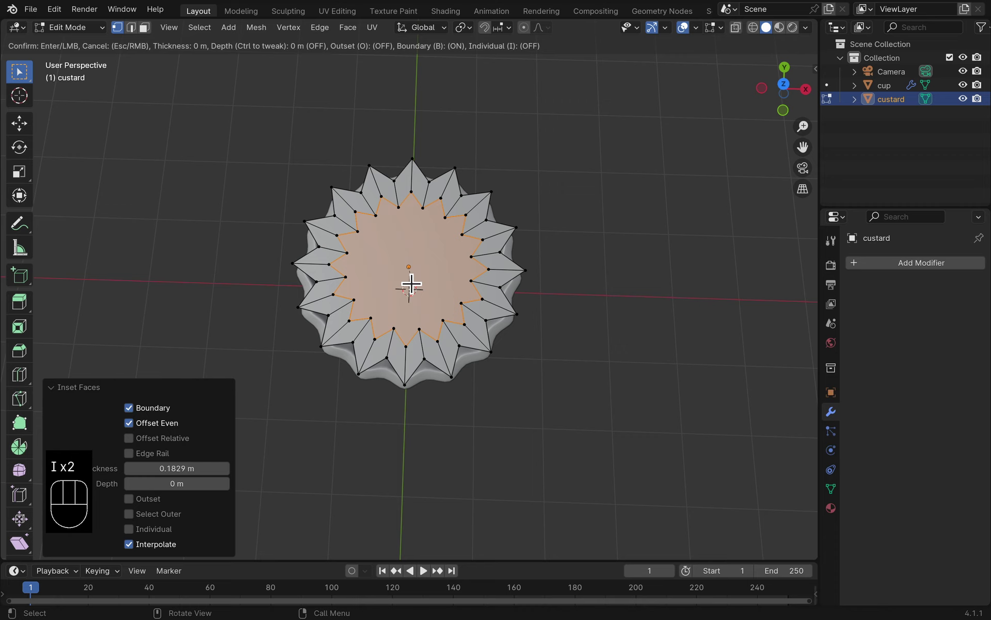
pyautogui.click(408, 283)
pyautogui.press('i')
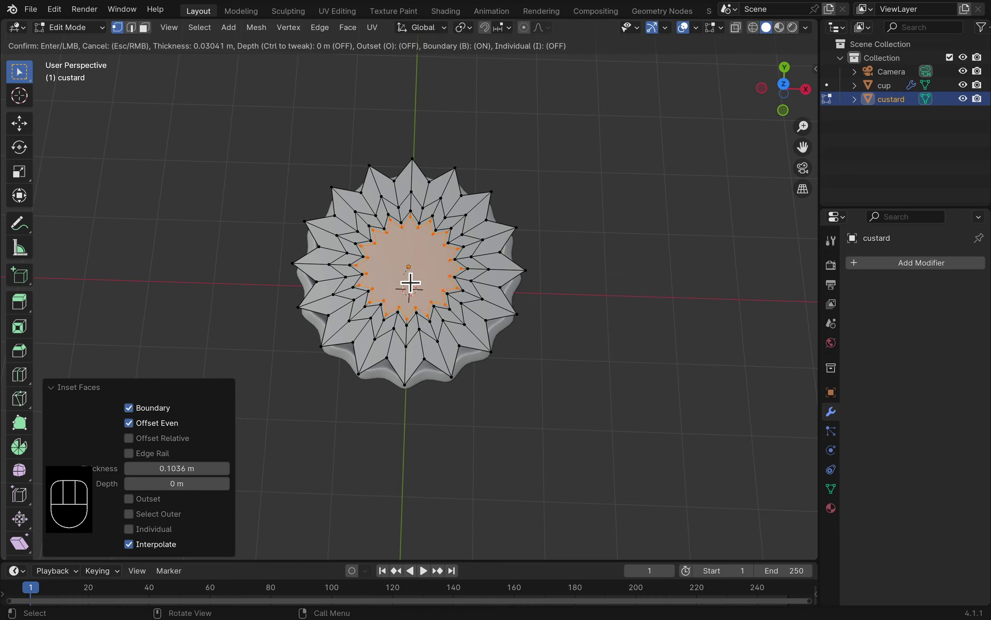
pyautogui.click(411, 282)
pyautogui.press('i')
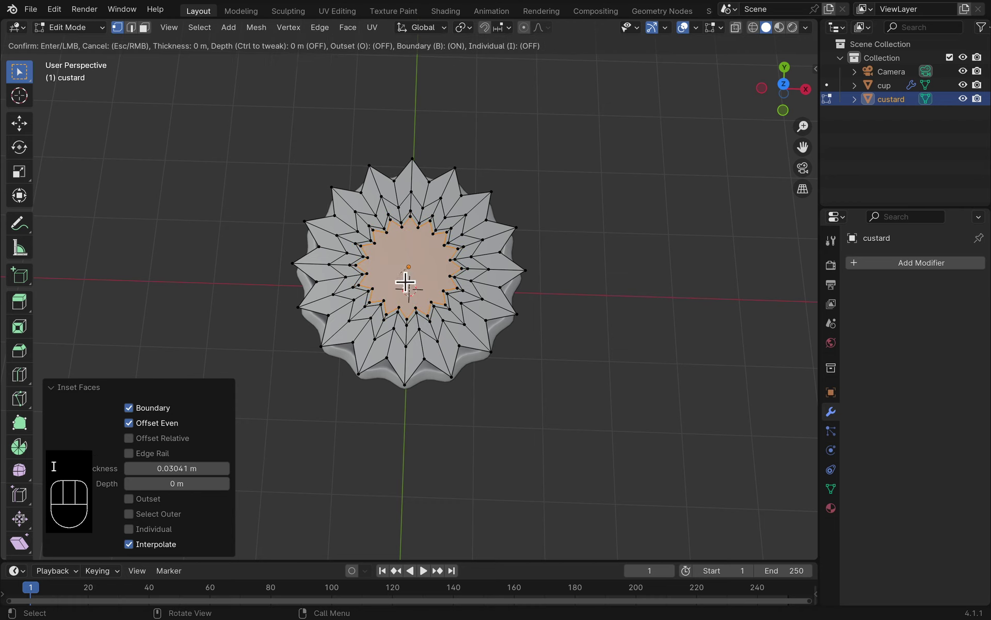
pyautogui.click(400, 280)
pyautogui.press('super+z')
pyautogui.press('super+z')
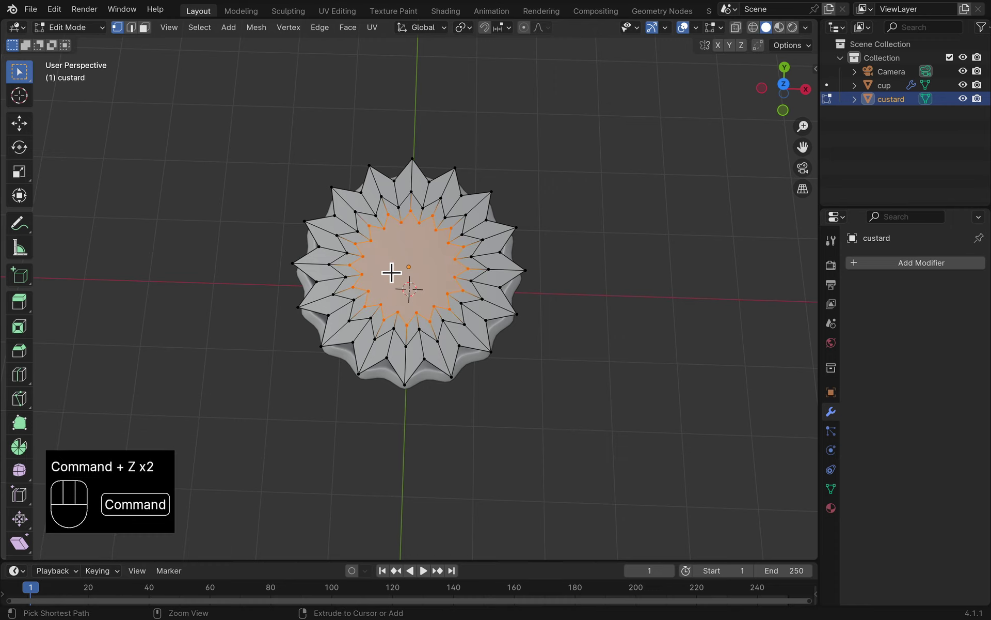
# Step: Inset the custard's central face three more times, by about 0.077 m, 0.093 m and 0.064 m
pyautogui.press('i')
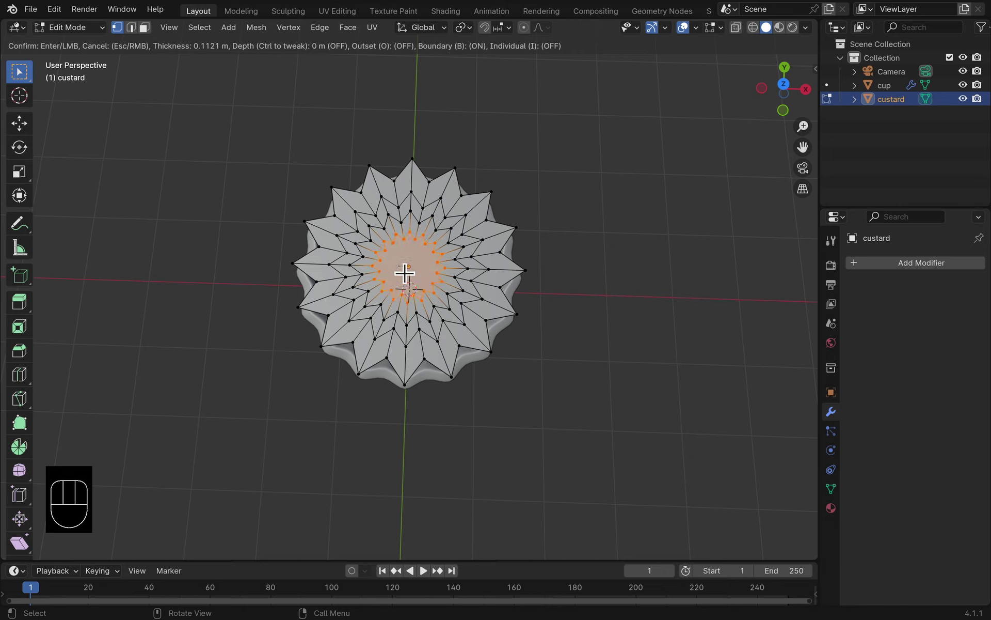
pyautogui.click(395, 266)
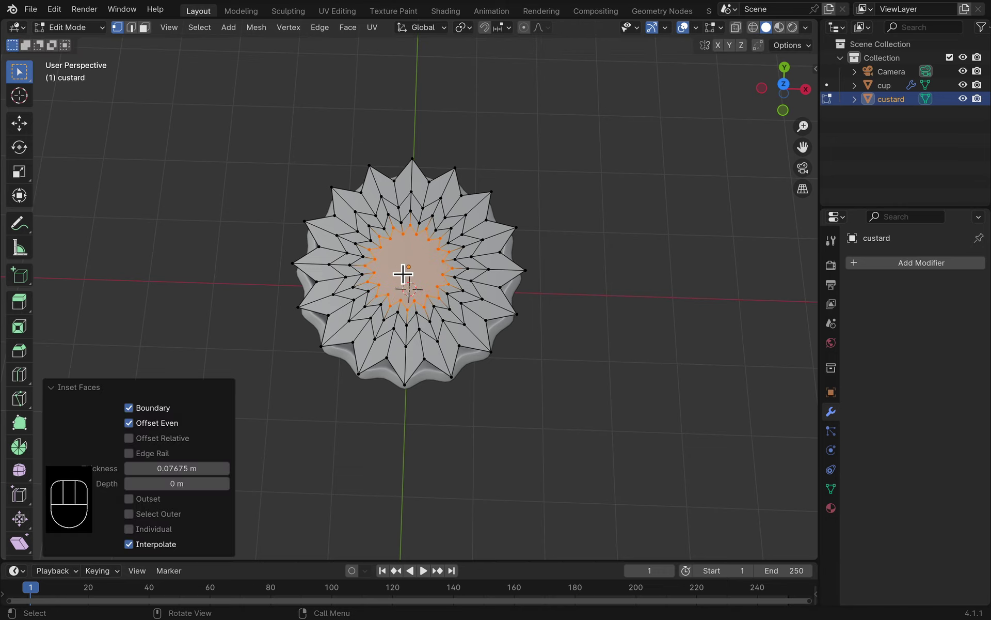
pyautogui.press('i')
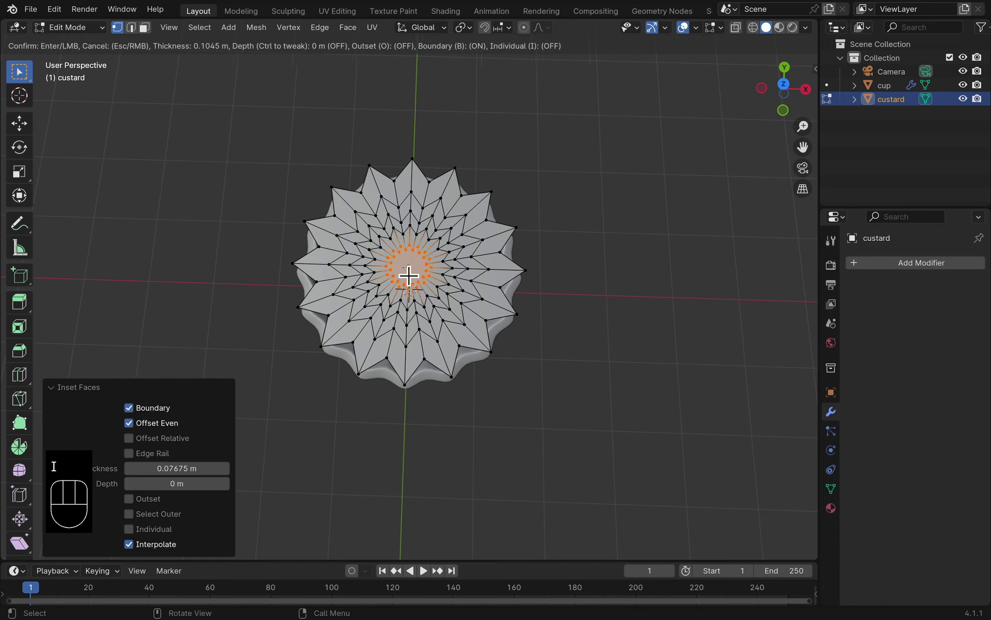
pyautogui.click(400, 267)
pyautogui.press('i')
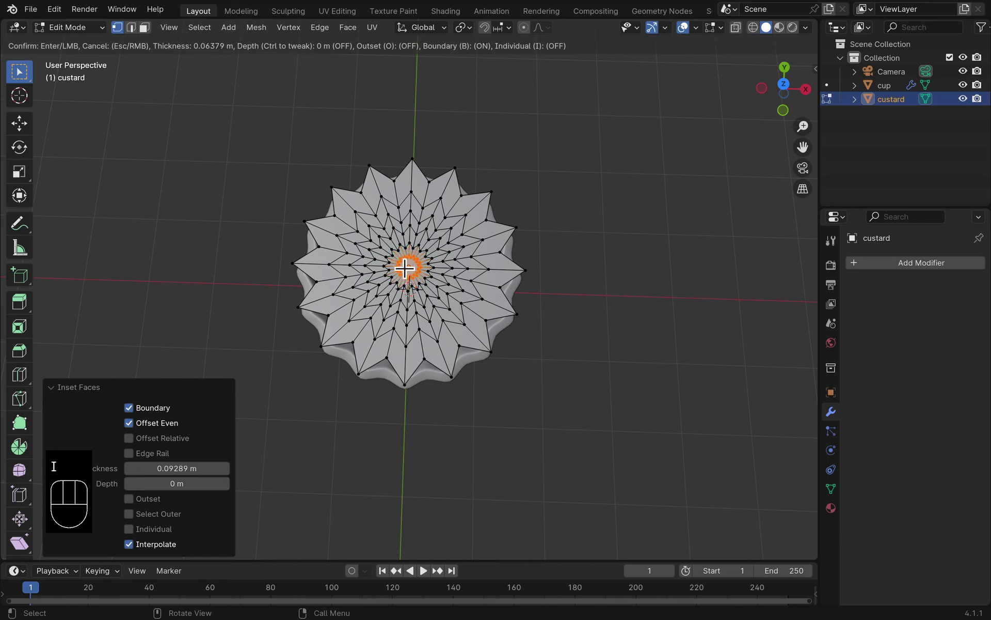
pyautogui.click(404, 267)
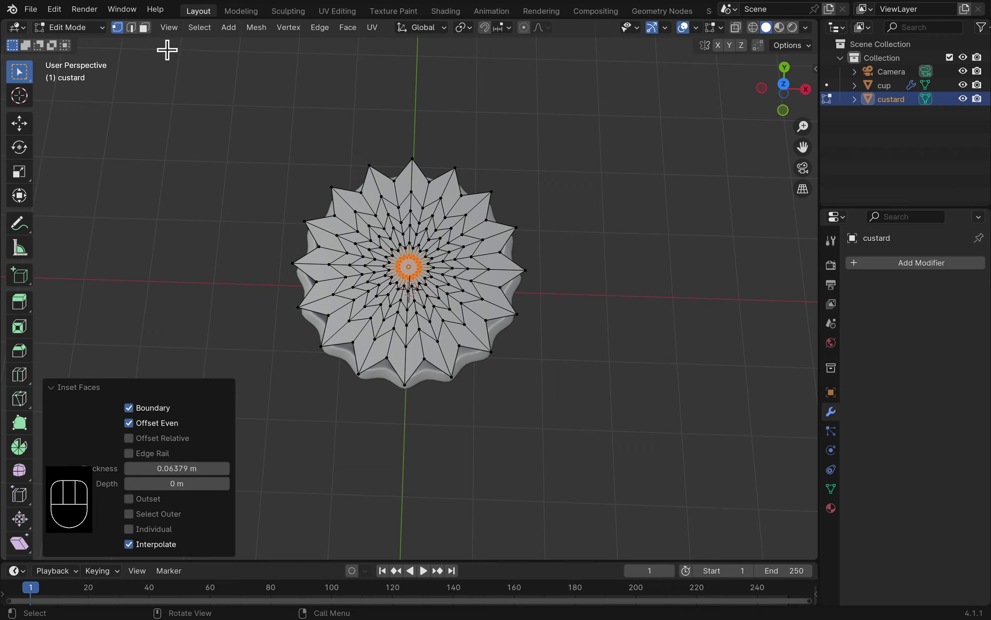
# Step: Switch to face selection and poke the small central face of the custard into triangles
pyautogui.click(147, 32)
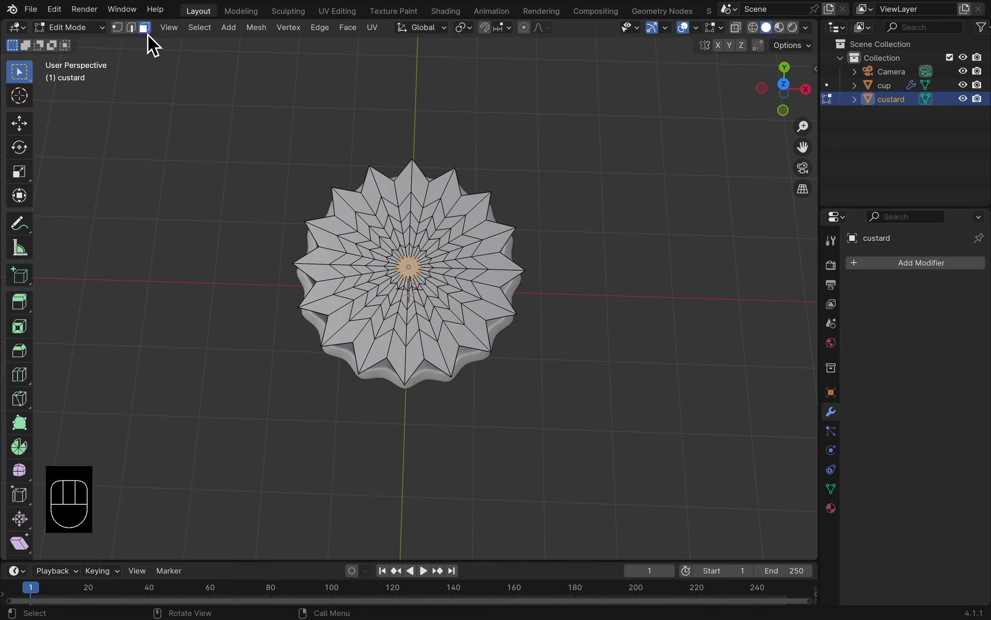
pyautogui.rightClick(410, 271)
pyautogui.click(361, 342)
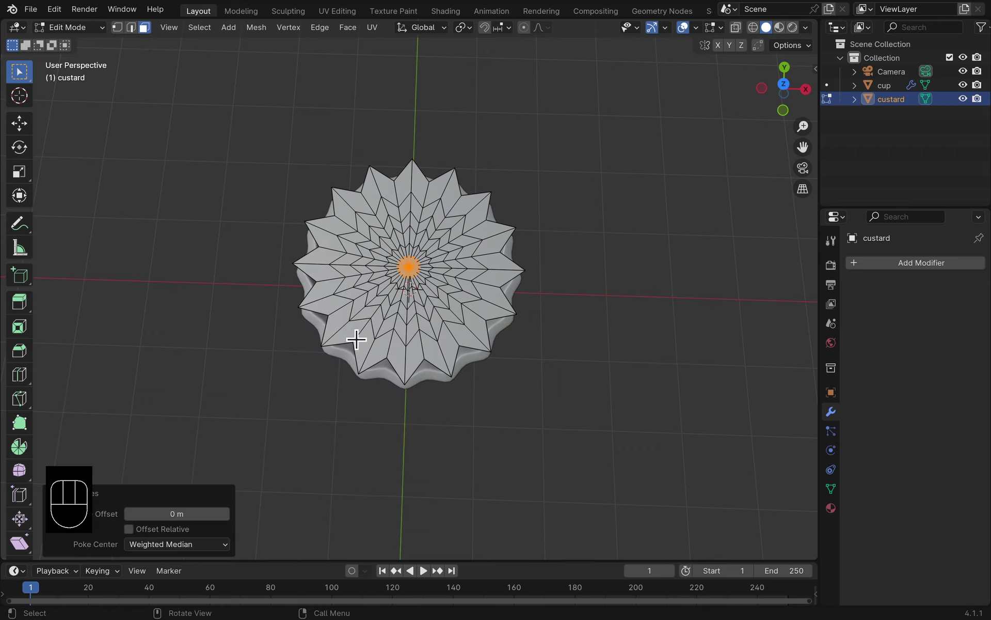
# Step: Raise the custard's centre about 0.365 m along Z using smooth proportional editing with a size of about 1.77
pyautogui.moveTo(420, 316); pyautogui.dragTo(408, 227, button='middle')
pyautogui.scroll(1, 404, 222)
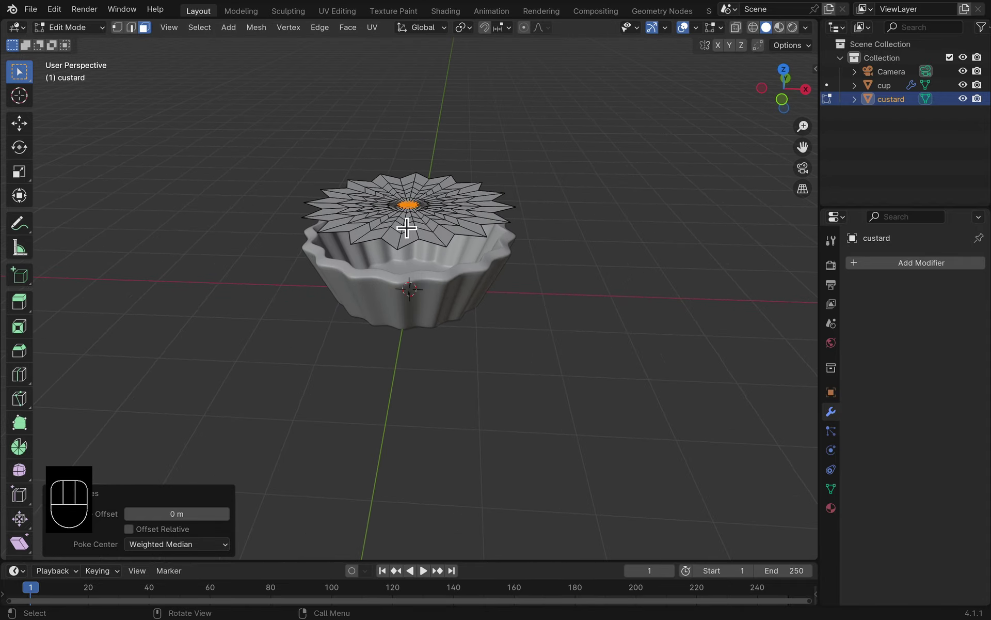
pyautogui.click(524, 28)
pyautogui.scroll(2, 394, 199)
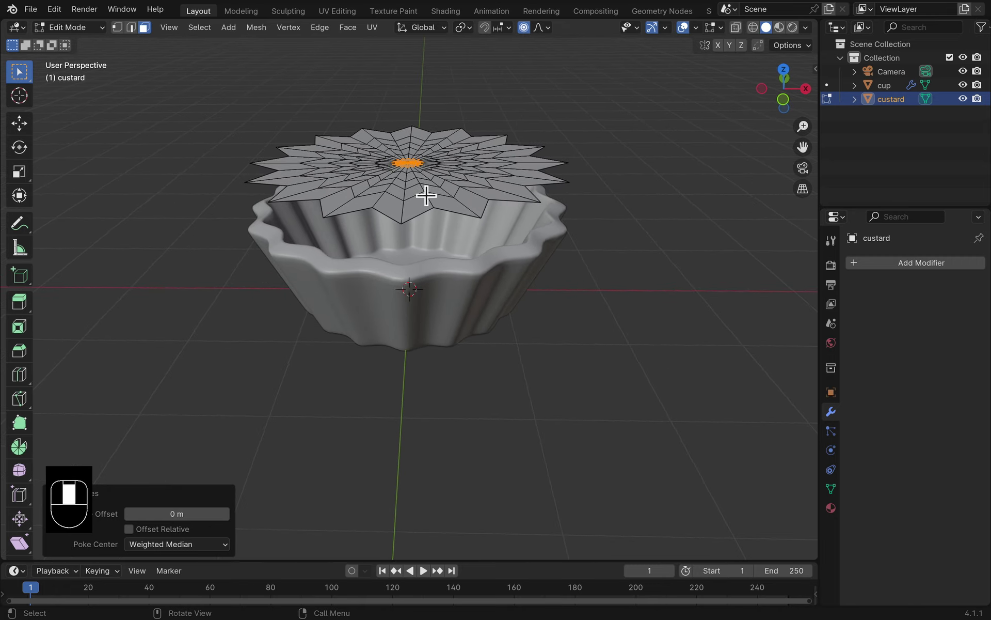
pyautogui.press('g')
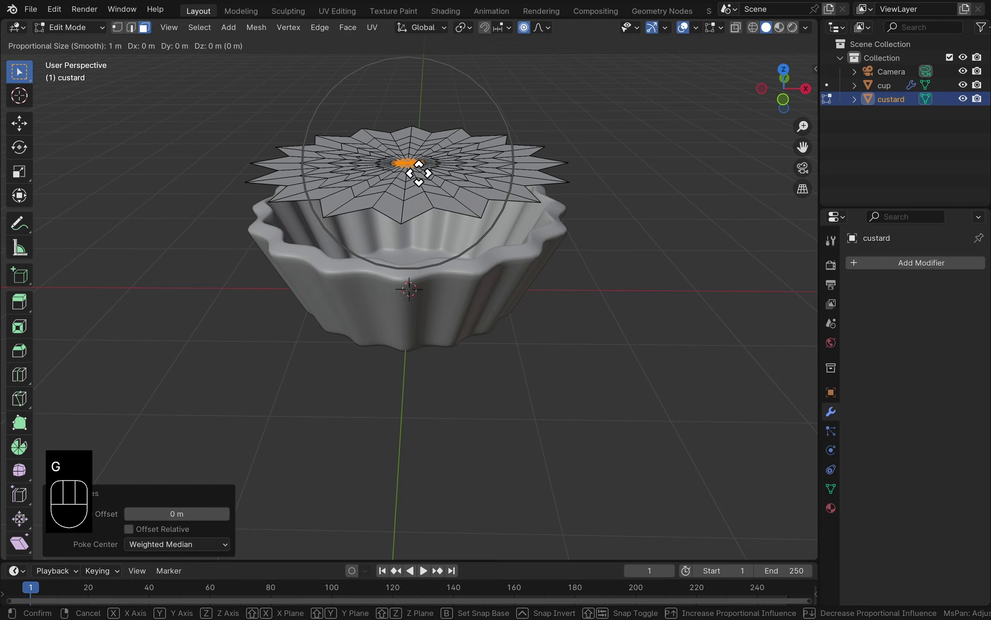
pyautogui.press('z')
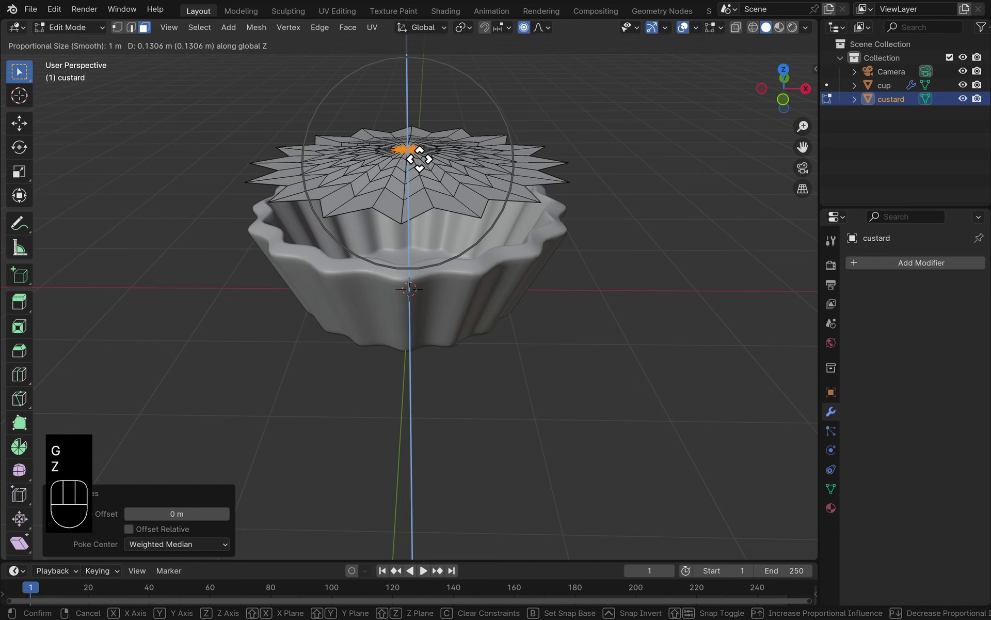
pyautogui.scroll(-3, 408, 145)
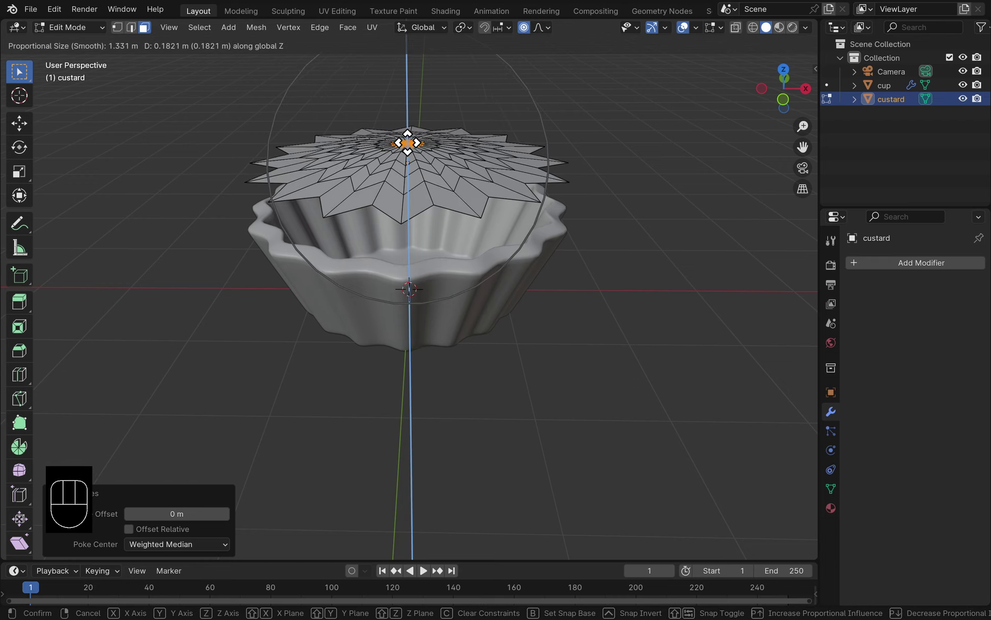
pyautogui.scroll(-3, 408, 143)
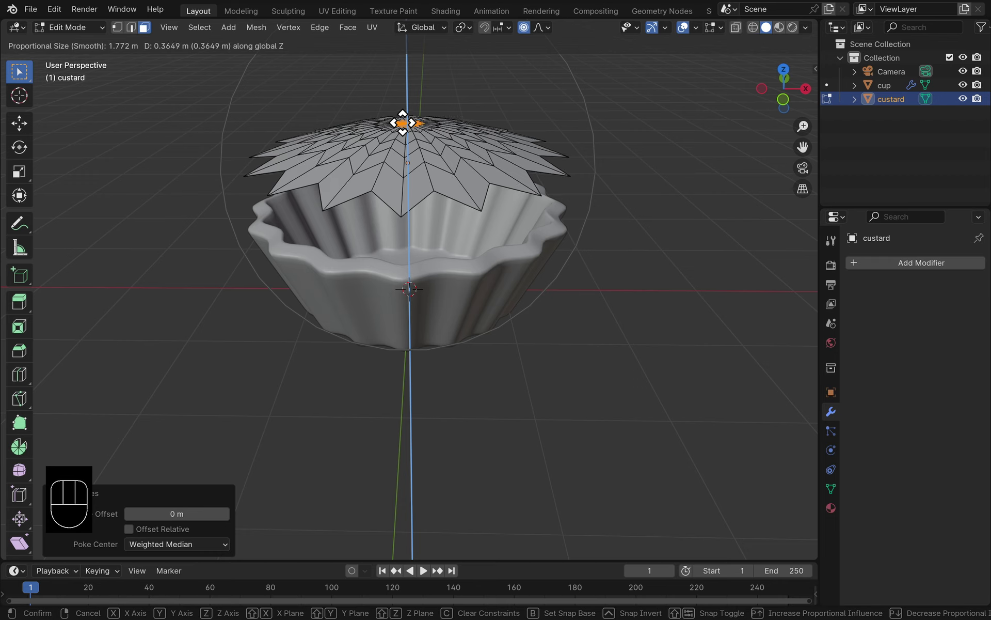
pyautogui.click(402, 122)
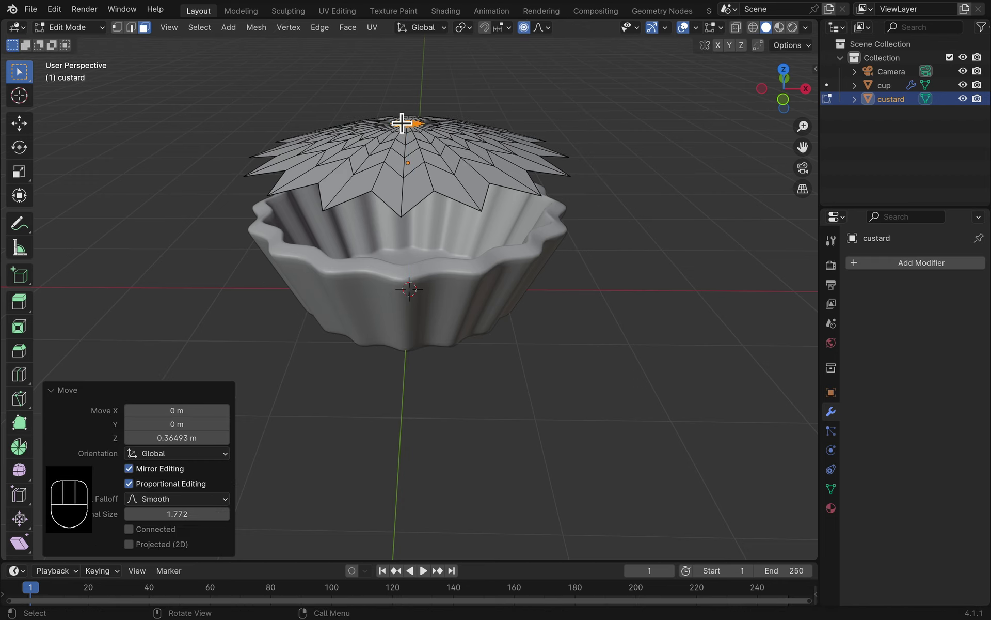
# Step: Rotate the custard's centre about 187° around Z with smooth proportional editing to twist it into a swirl, and deselect the faces
pyautogui.press('r')
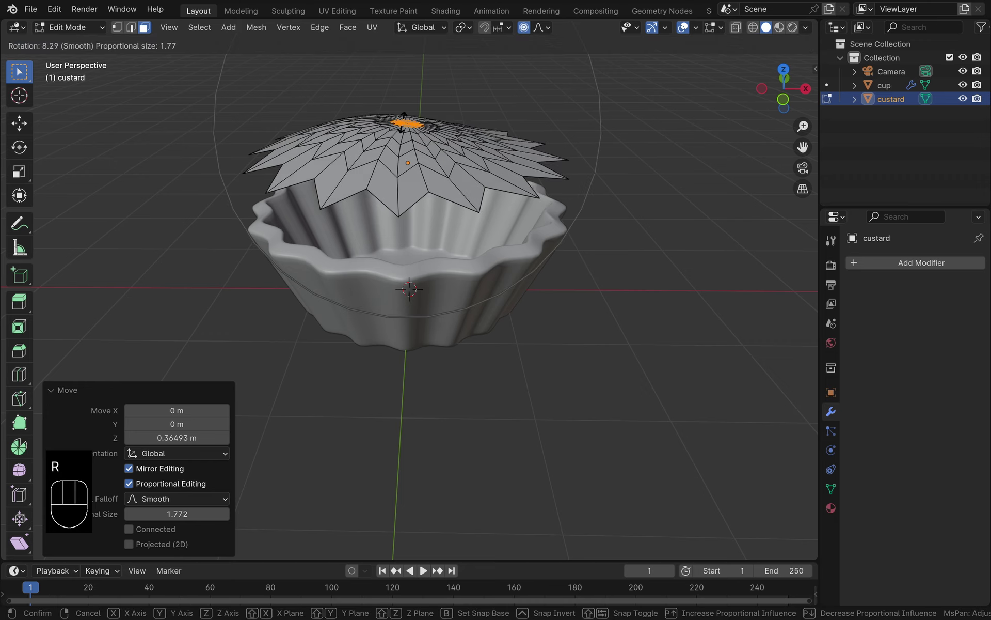
pyautogui.press('z')
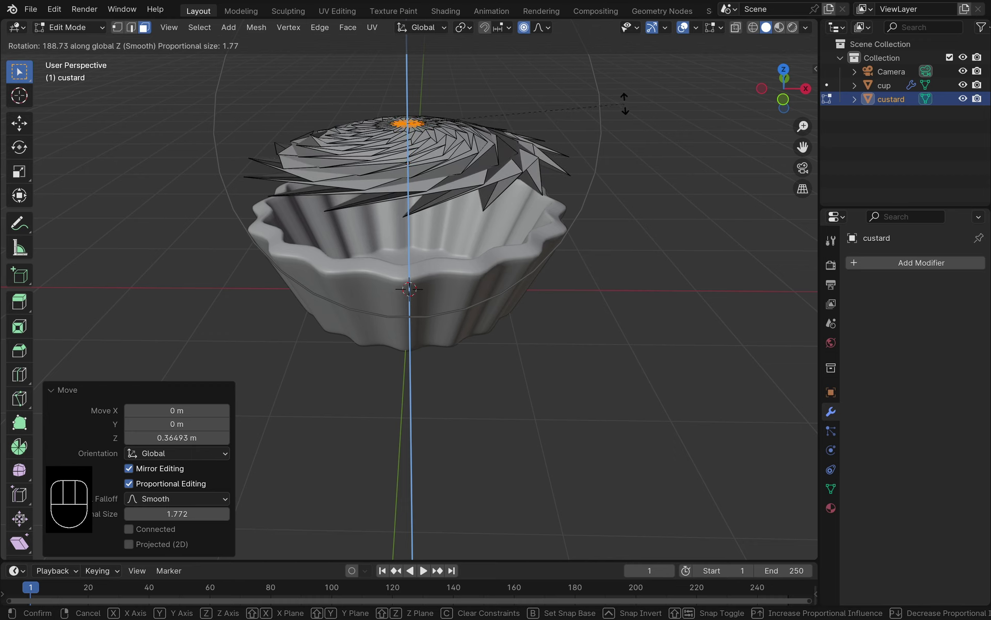
pyautogui.click(748, 102)
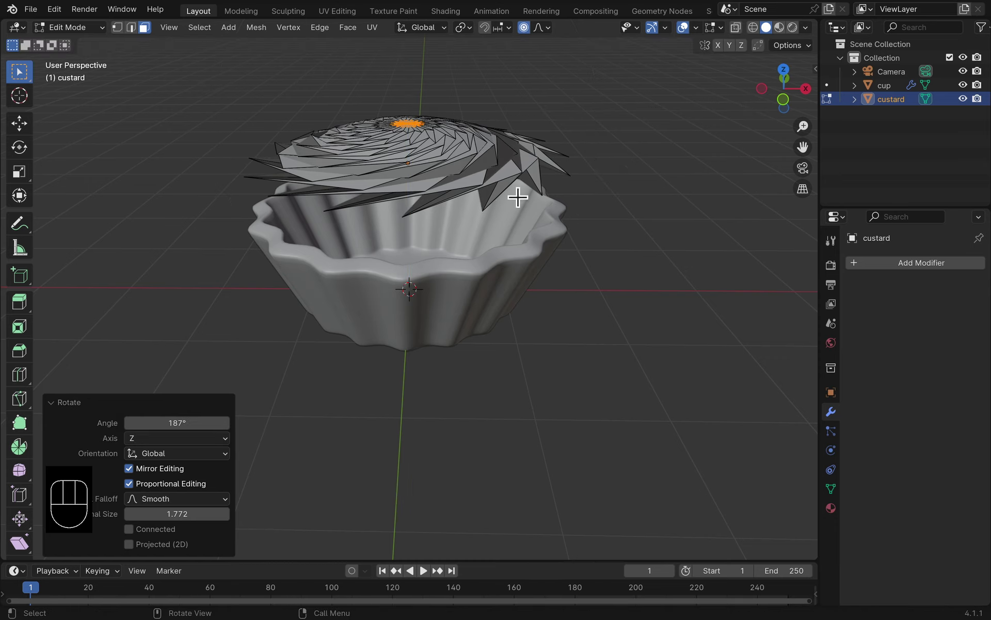
pyautogui.moveTo(519, 176); pyautogui.dragTo(529, 229, button='middle')
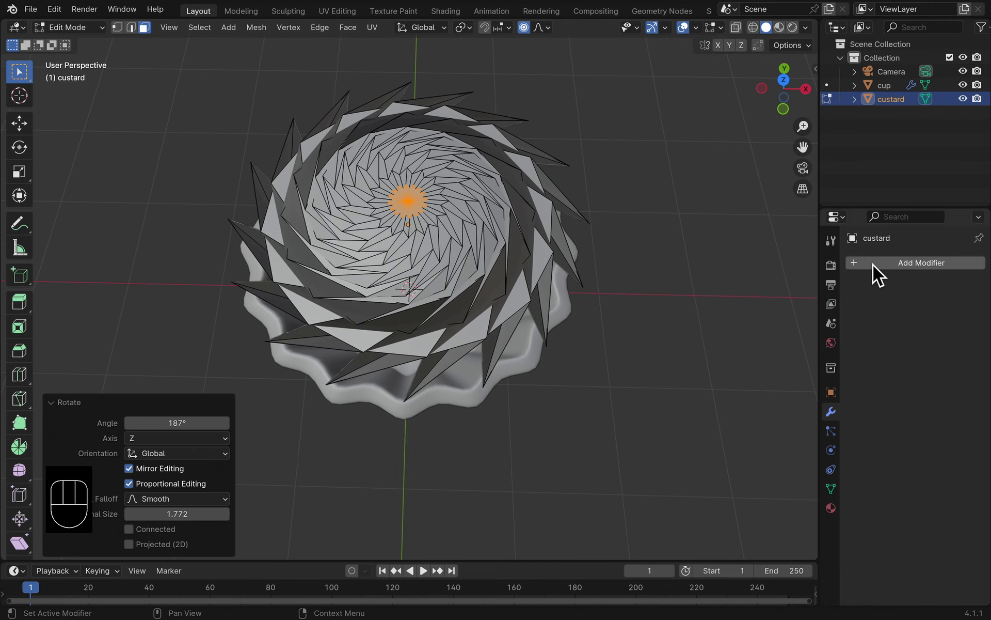
pyautogui.click(666, 199)
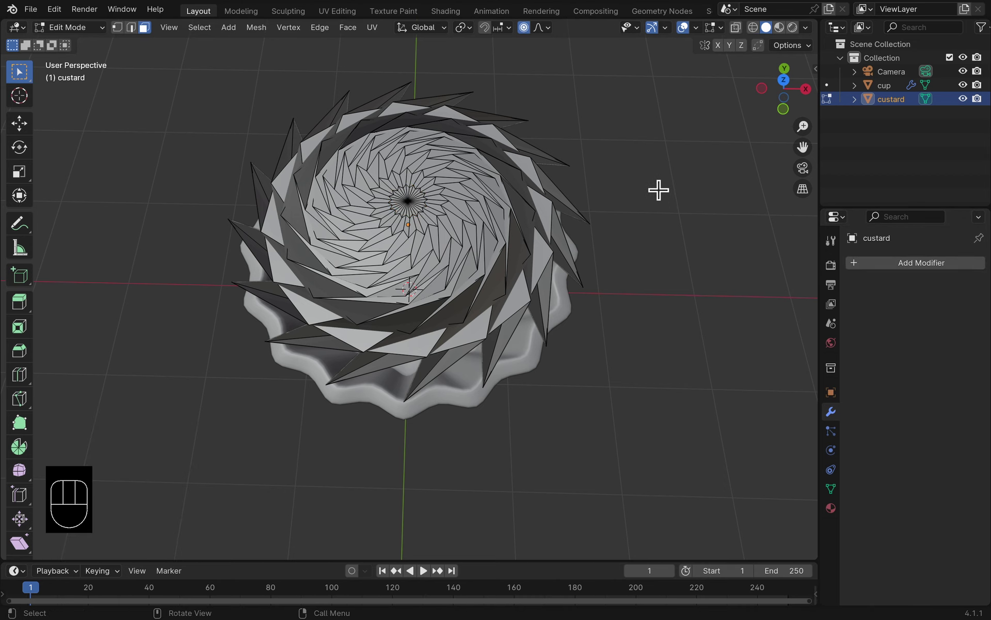
# Step: Add a Subdivision Surface modifier to the custard with 4 viewport levels and 1 render level
pyautogui.press('a')
pyautogui.click(909, 264)
pyautogui.moveTo(907, 268)
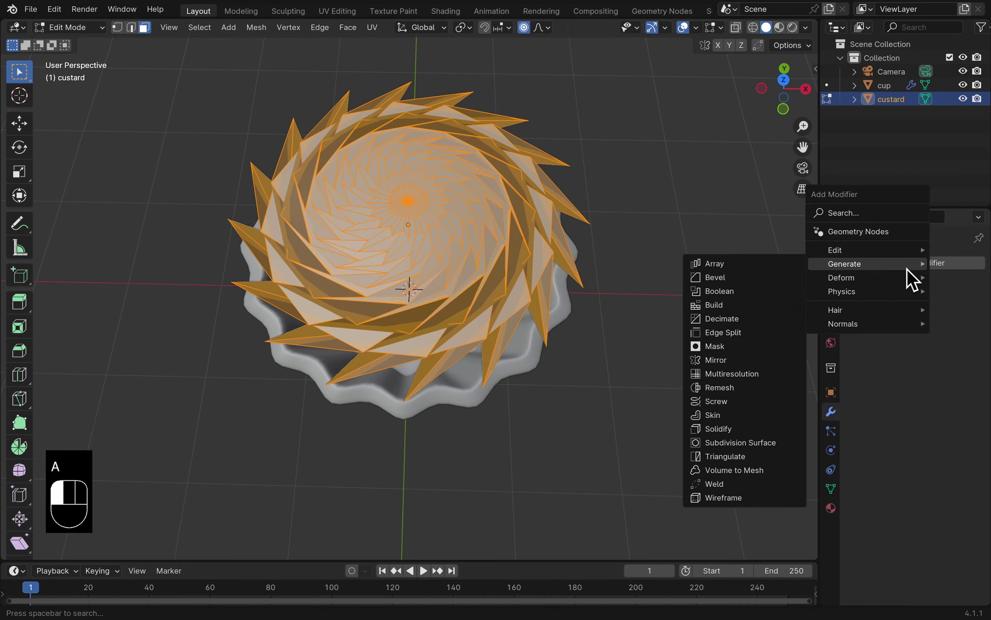
pyautogui.click(748, 444)
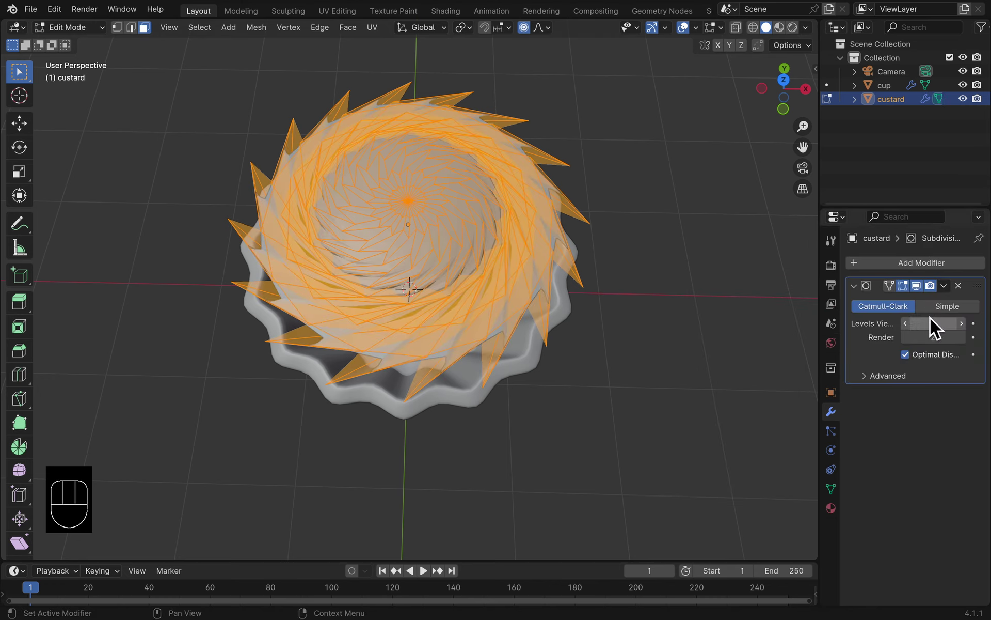
pyautogui.click(962, 323)
pyautogui.click(962, 323)
pyautogui.click(962, 324)
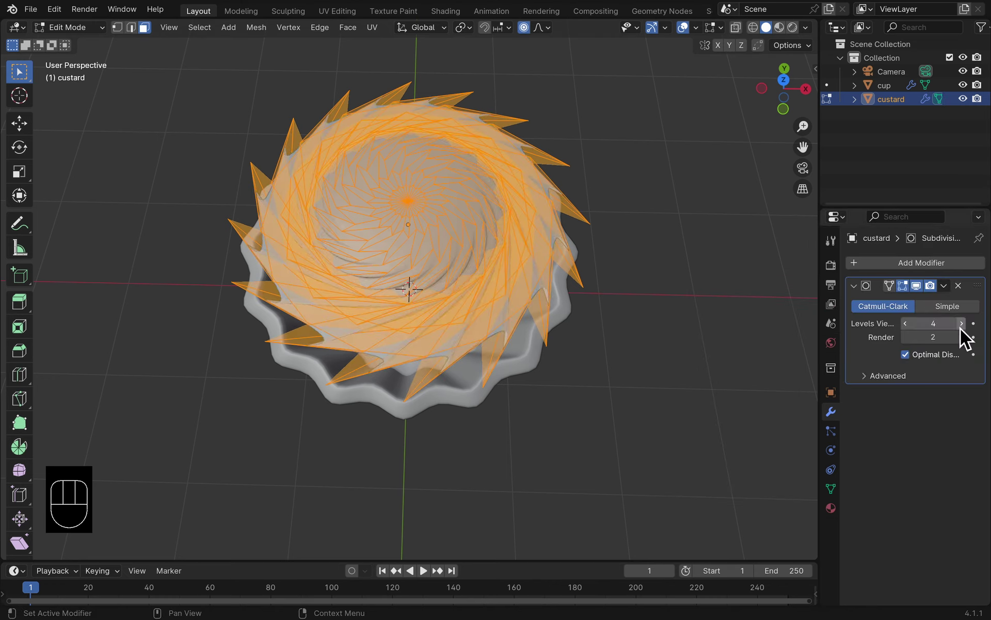
pyautogui.click(911, 342)
pyautogui.click(688, 351)
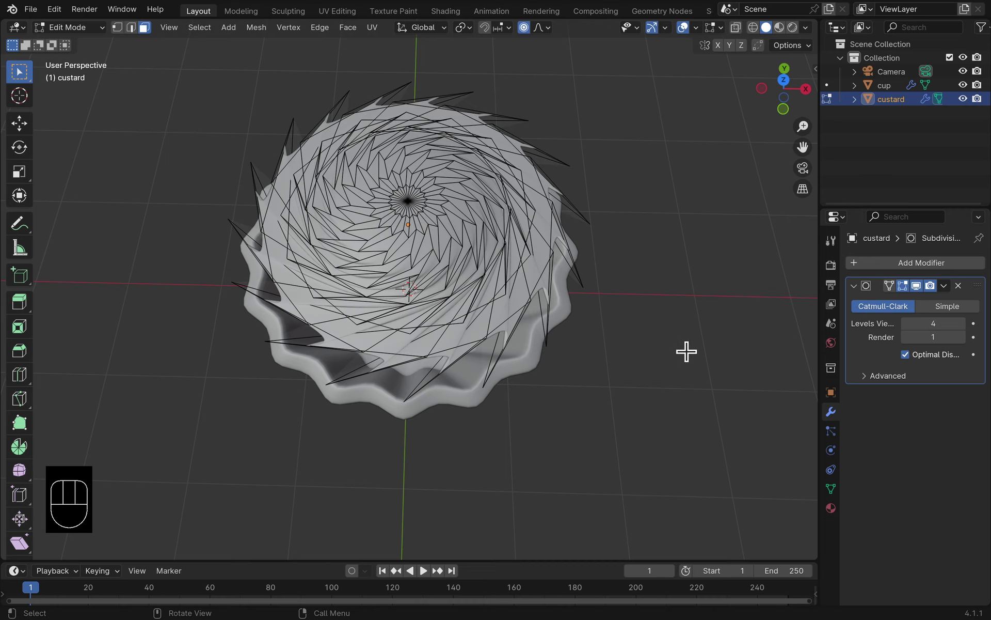
# Step: Return to Object Mode and shade the custard smooth
pyautogui.click(101, 28)
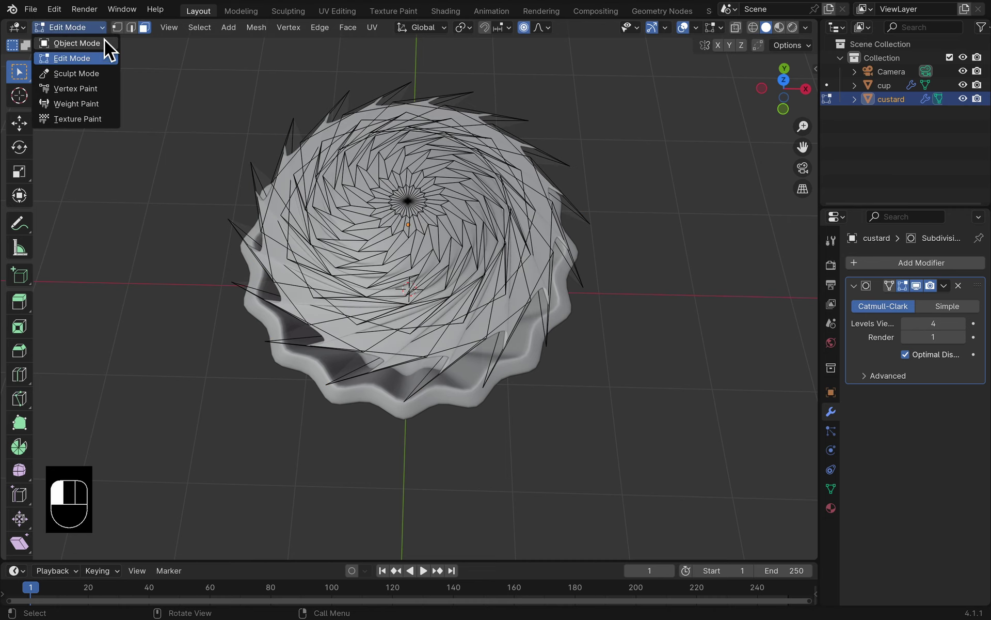
pyautogui.click(104, 42)
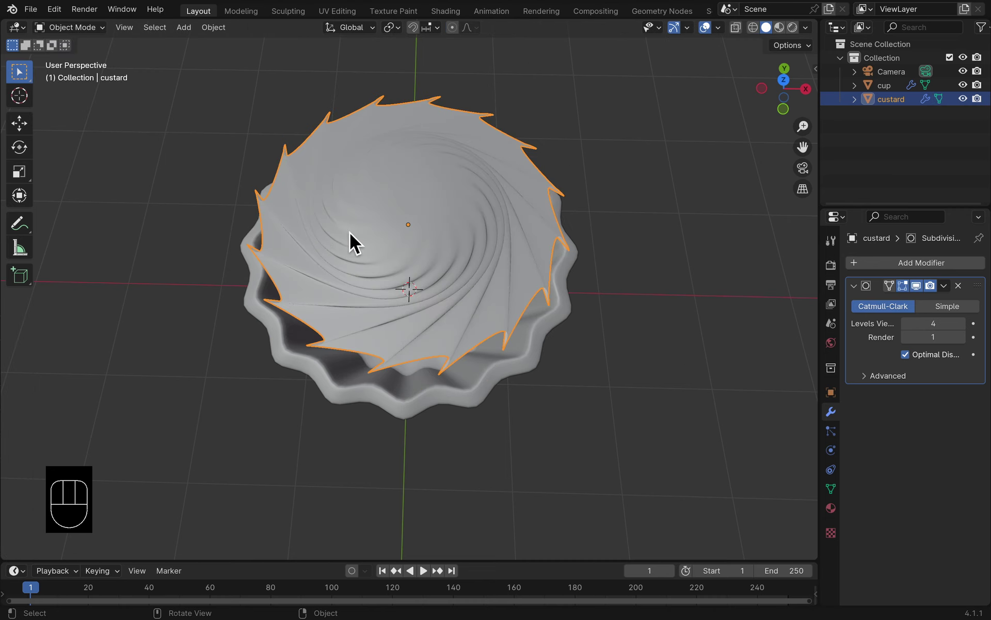
pyautogui.moveTo(343, 241); pyautogui.dragTo(395, 215, button='middle')
pyautogui.rightClick(352, 186)
pyautogui.click(351, 188)
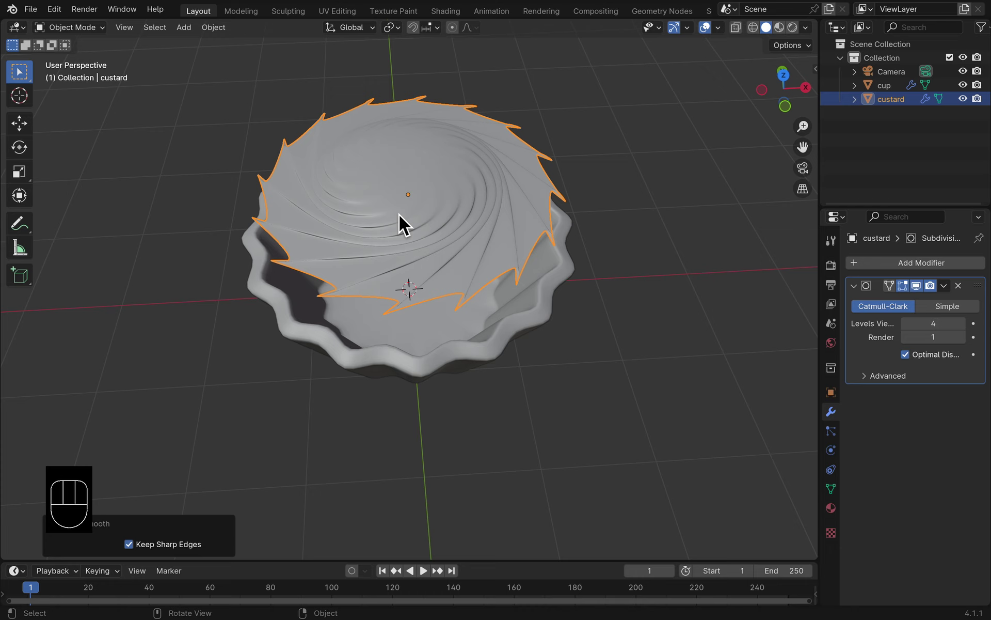
# Step: Lower the custard into the cup by about 0.605 m along the global Z axis
pyautogui.press('g')
pyautogui.press('z')
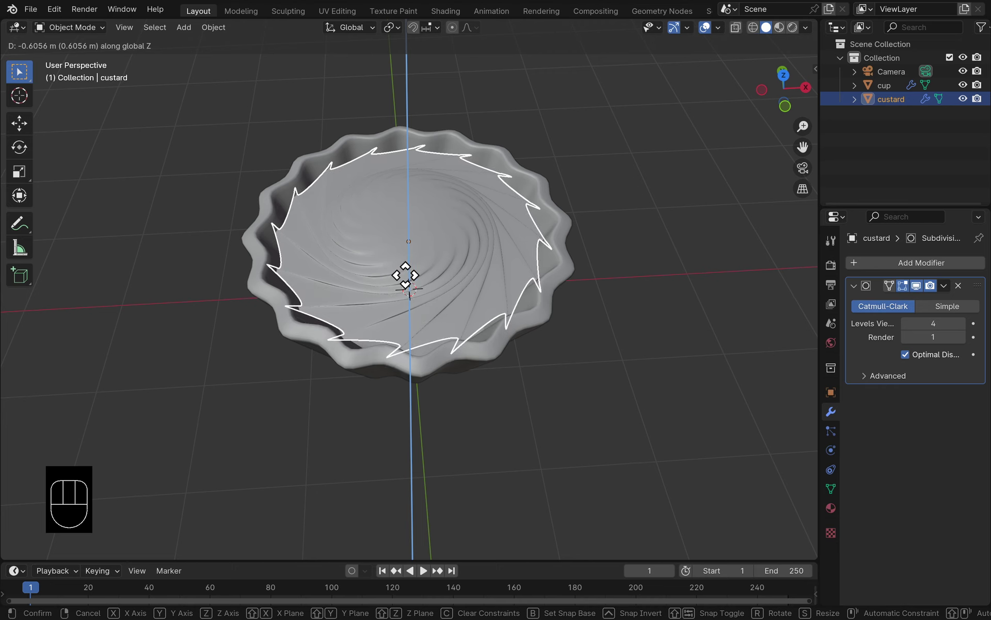
pyautogui.click(392, 263)
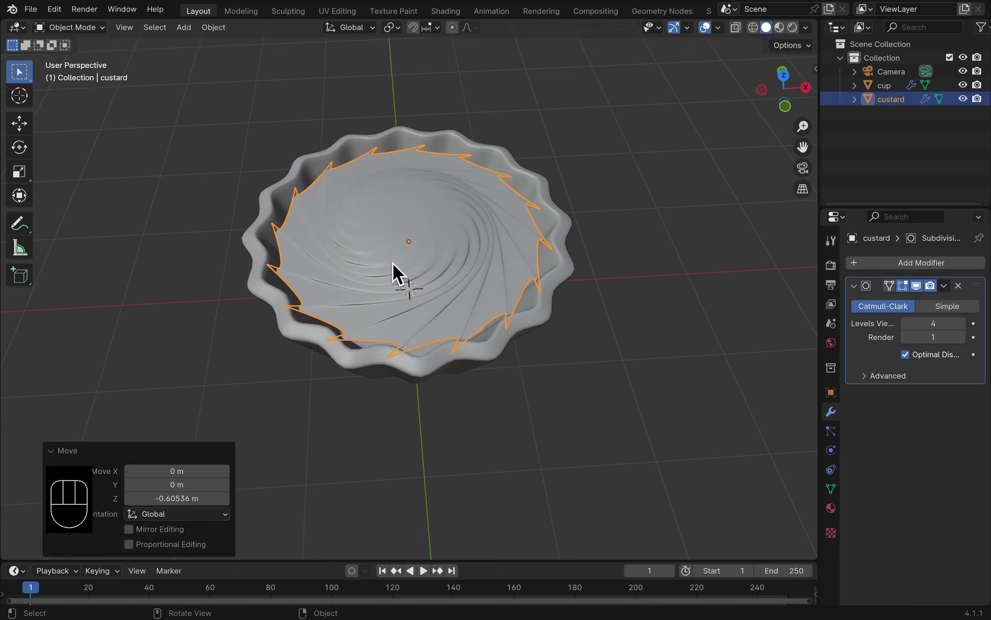
# Step: Scale the custard up uniformly by about 1.05 to fill the cup, and save the file
pyautogui.moveTo(392, 263); pyautogui.dragTo(591, 290, button='middle')
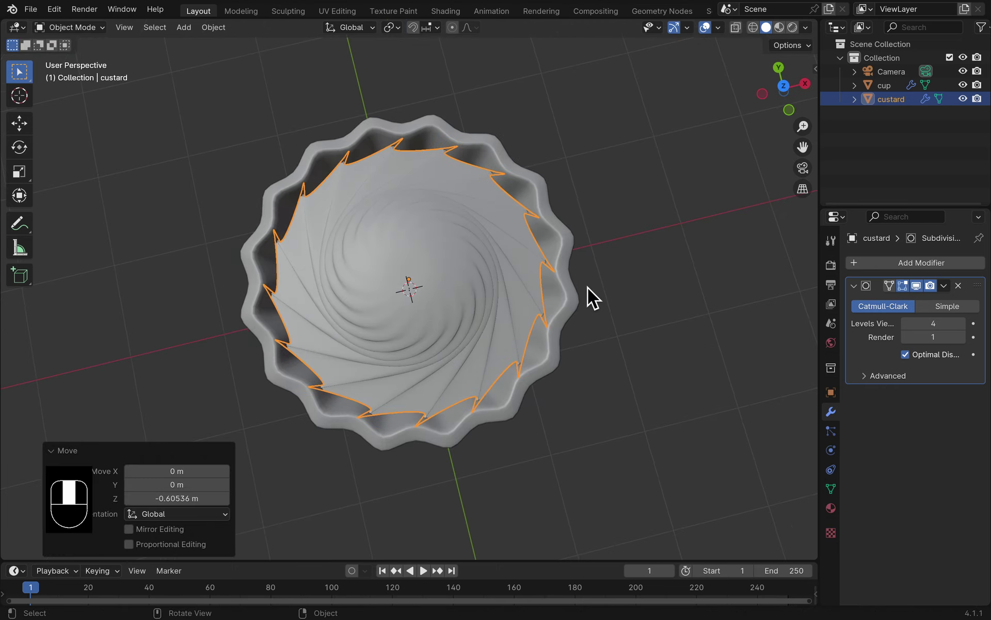
pyautogui.press('s')
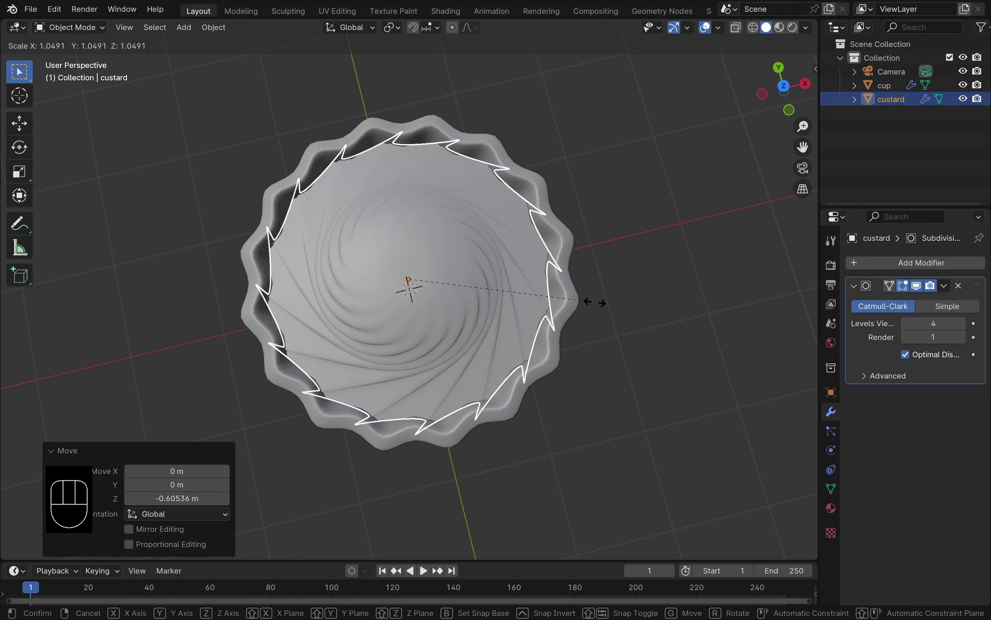
pyautogui.click(595, 303)
pyautogui.click(626, 279)
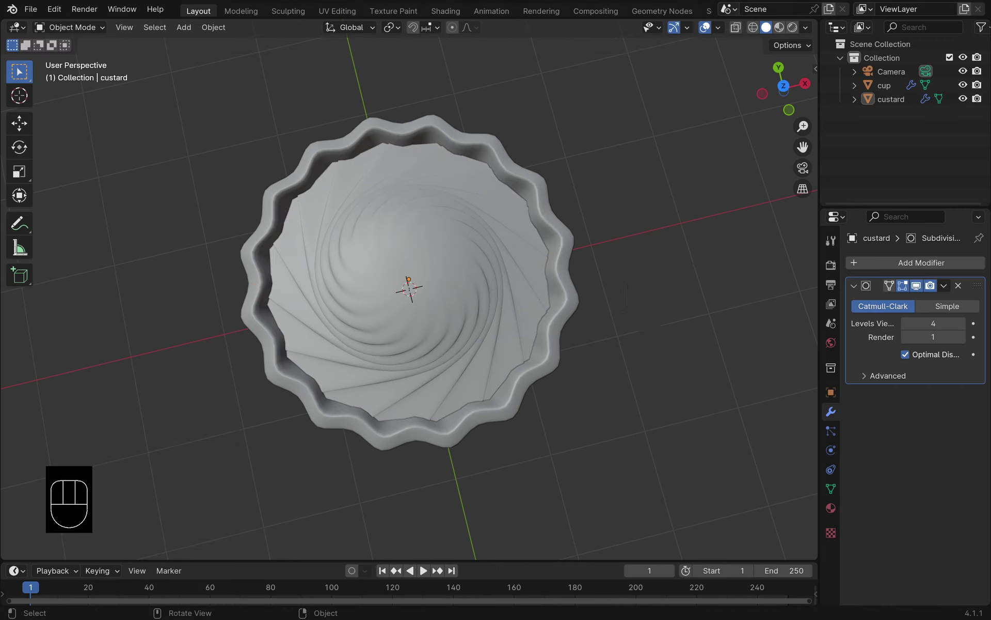
pyautogui.moveTo(625, 274); pyautogui.dragTo(731, 179, button='middle')
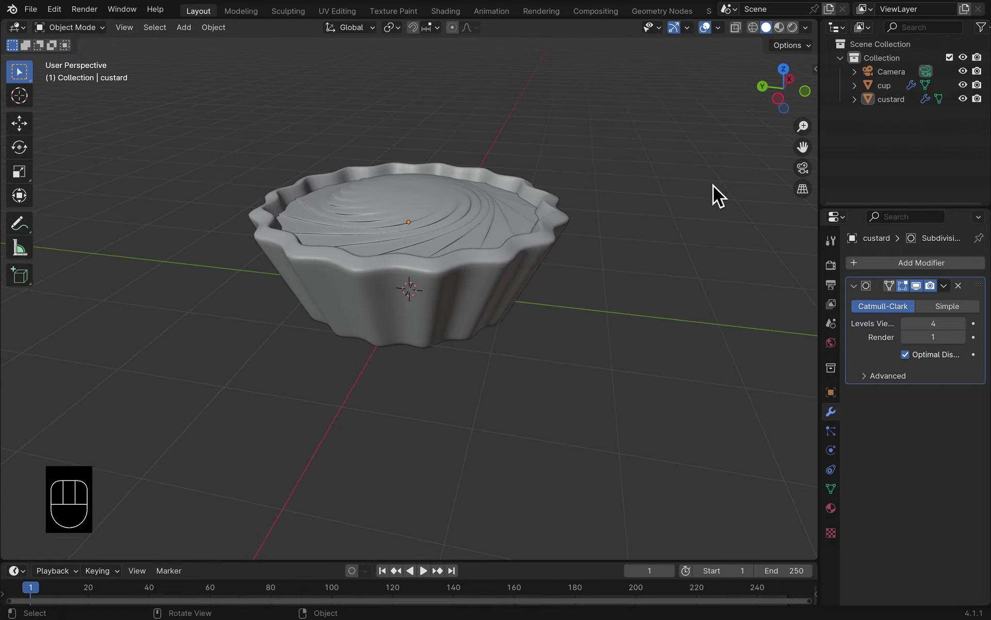
pyautogui.press('super+s')
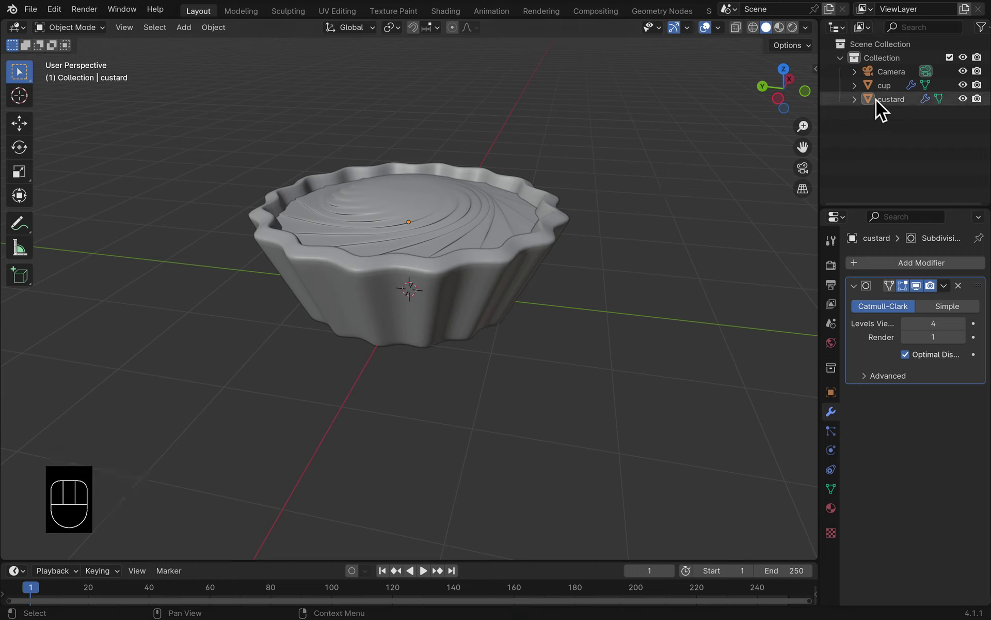
# Step: Show the viewport in Material Preview shading and give the cup a new material with a light pastry-brown base color
pyautogui.click(881, 85)
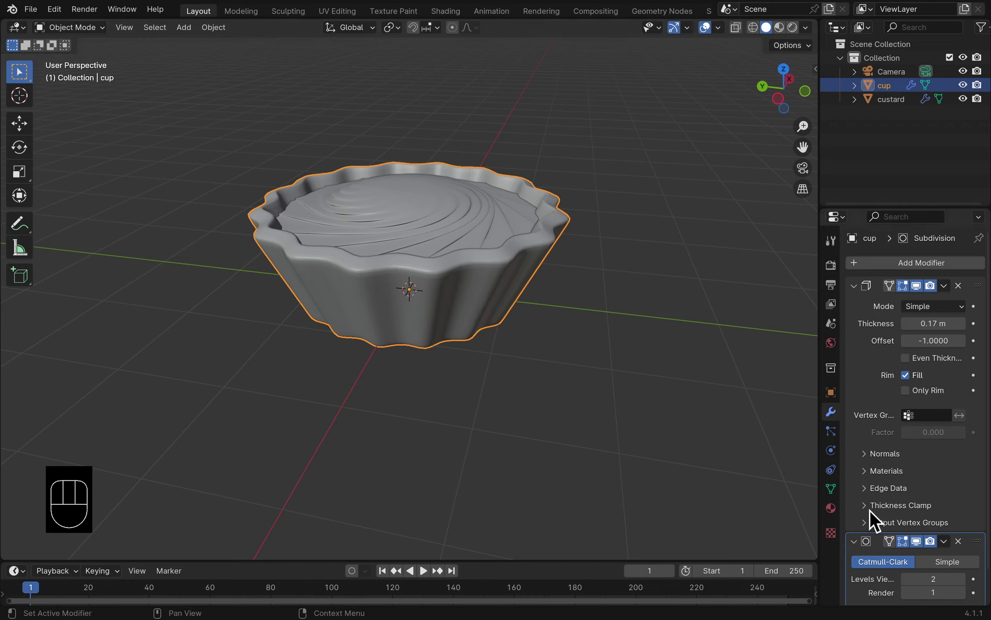
pyautogui.click(833, 508)
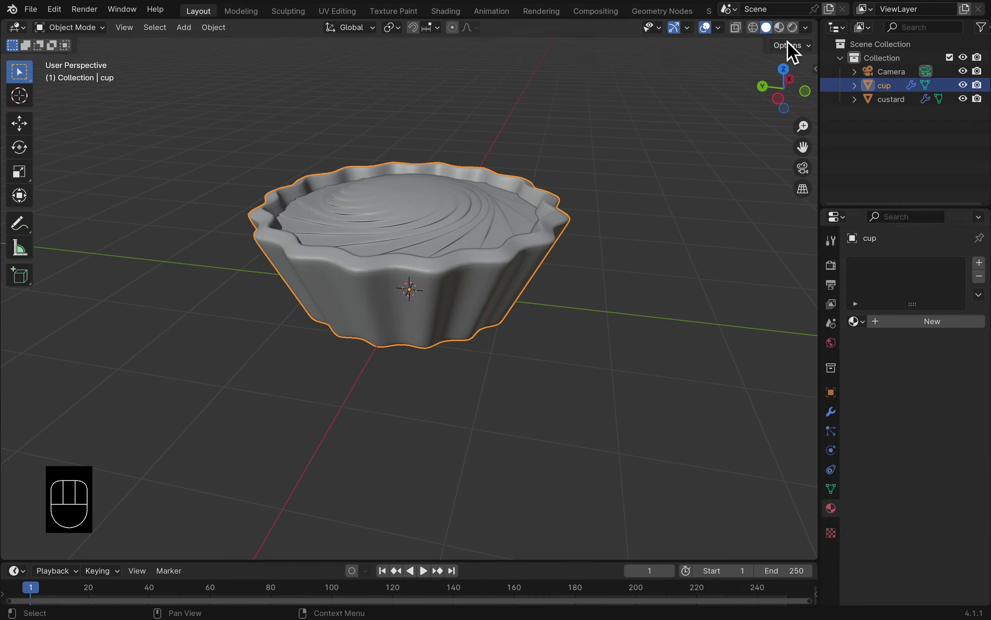
pyautogui.click(782, 29)
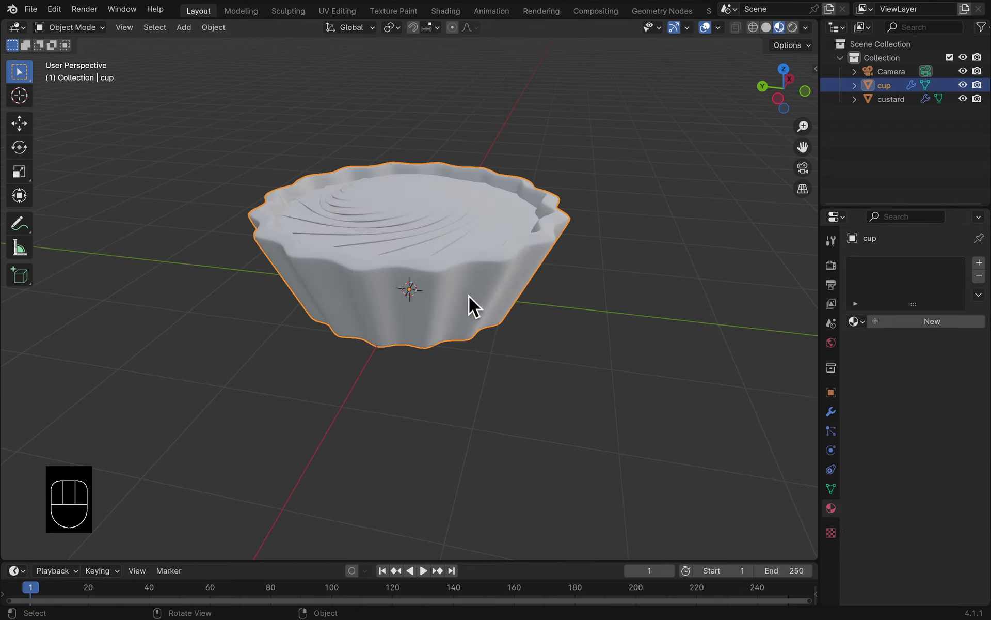
pyautogui.click(888, 325)
pyautogui.click(938, 434)
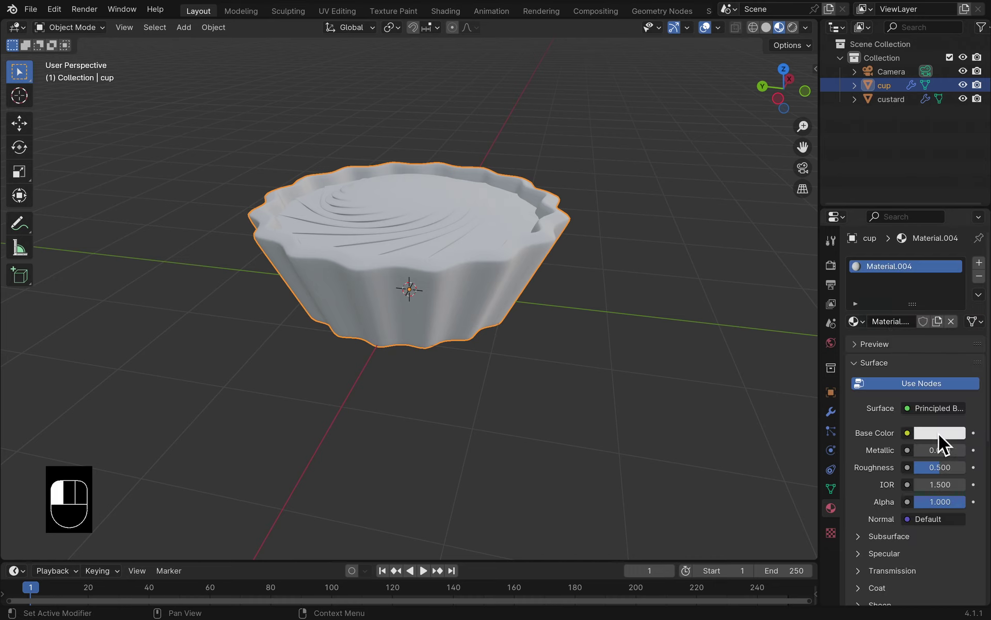
pyautogui.click(859, 307)
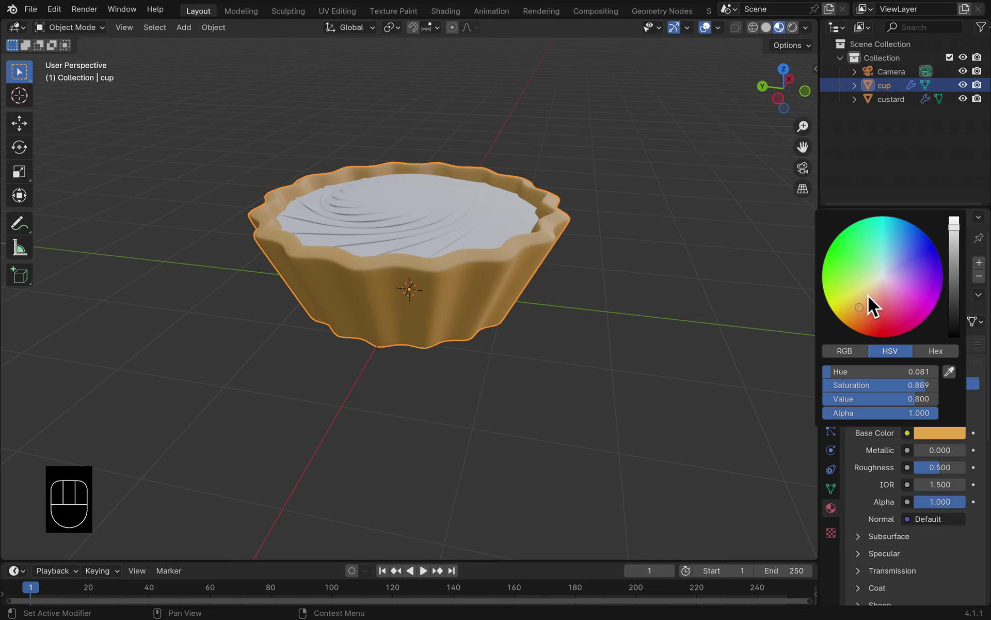
pyautogui.moveTo(860, 304); pyautogui.dragTo(864, 305)
# Step: Give the custard a new material with a roughness of about 0.039
pyautogui.click(457, 226)
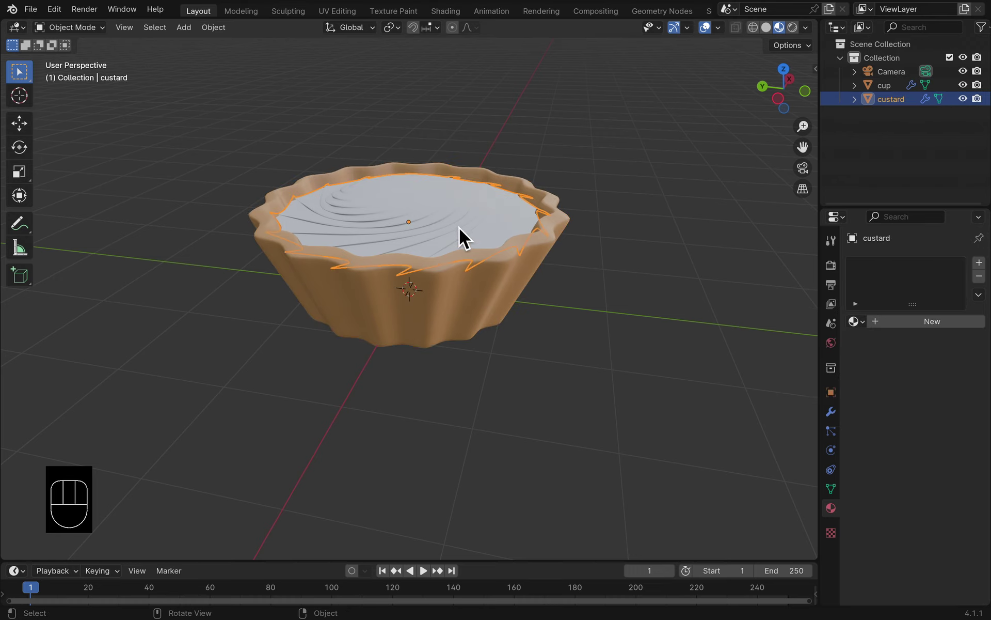
pyautogui.click(897, 322)
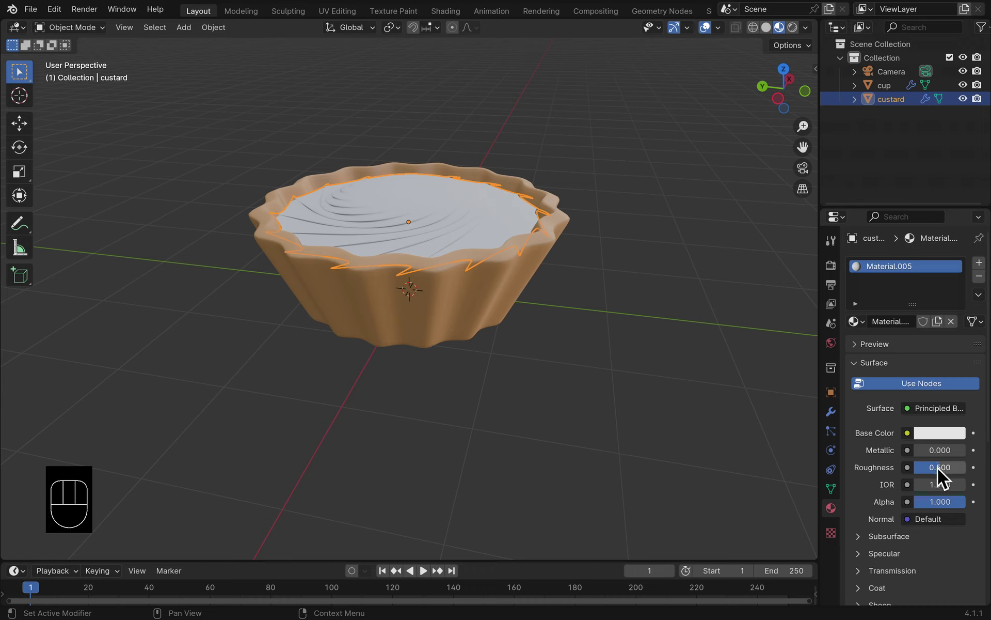
pyautogui.moveTo(934, 469); pyautogui.dragTo(919, 467)
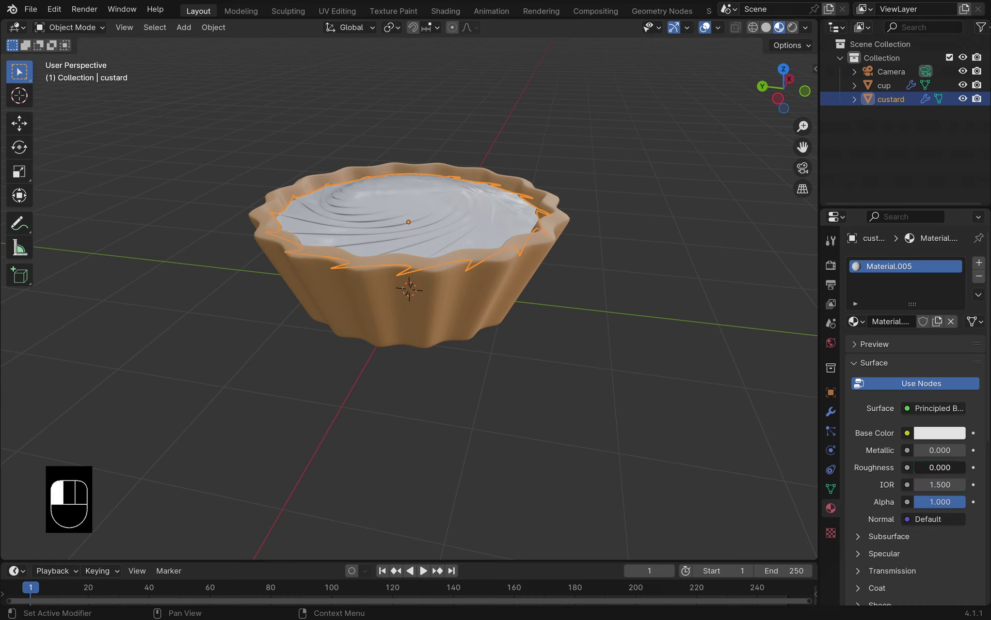
pyautogui.moveTo(920, 468); pyautogui.dragTo(919, 469)
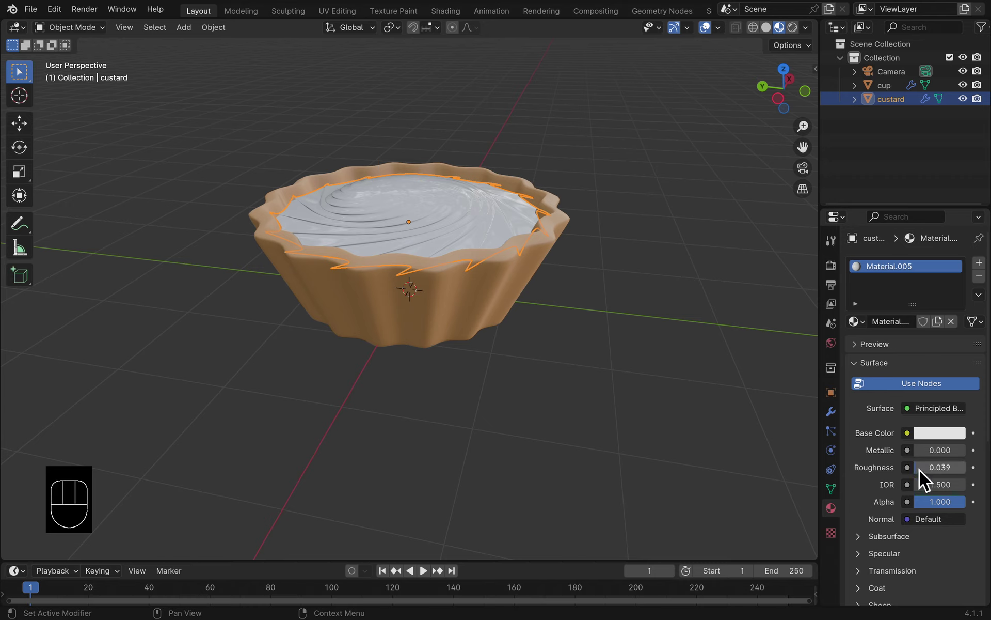
# Step: Set the custard's base color to pale yellow with hue about 0.123 and saturation about 0.429, and save the file
pyautogui.click(932, 436)
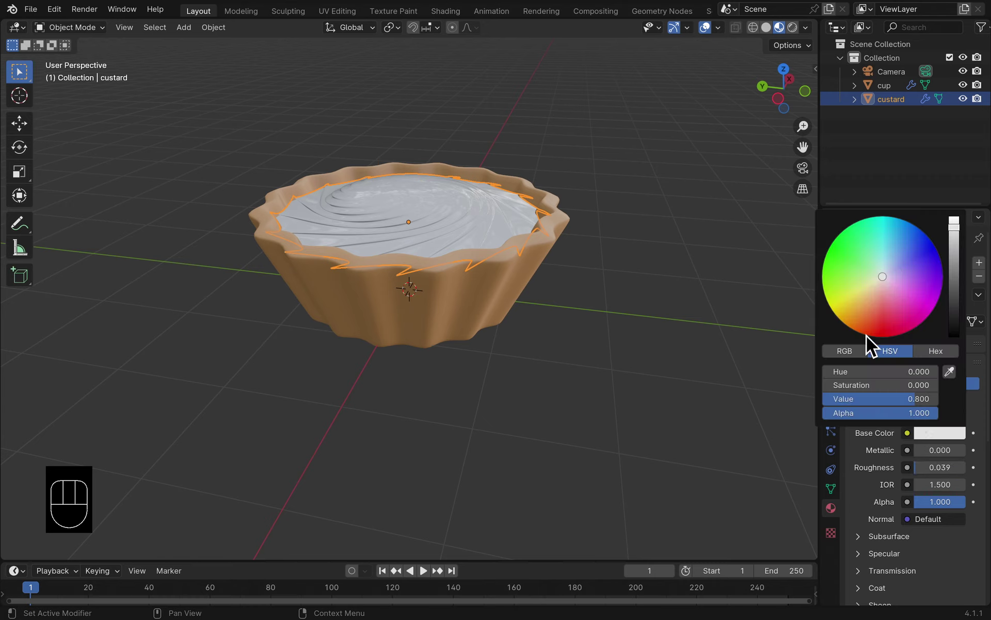
pyautogui.moveTo(878, 277); pyautogui.dragTo(873, 285)
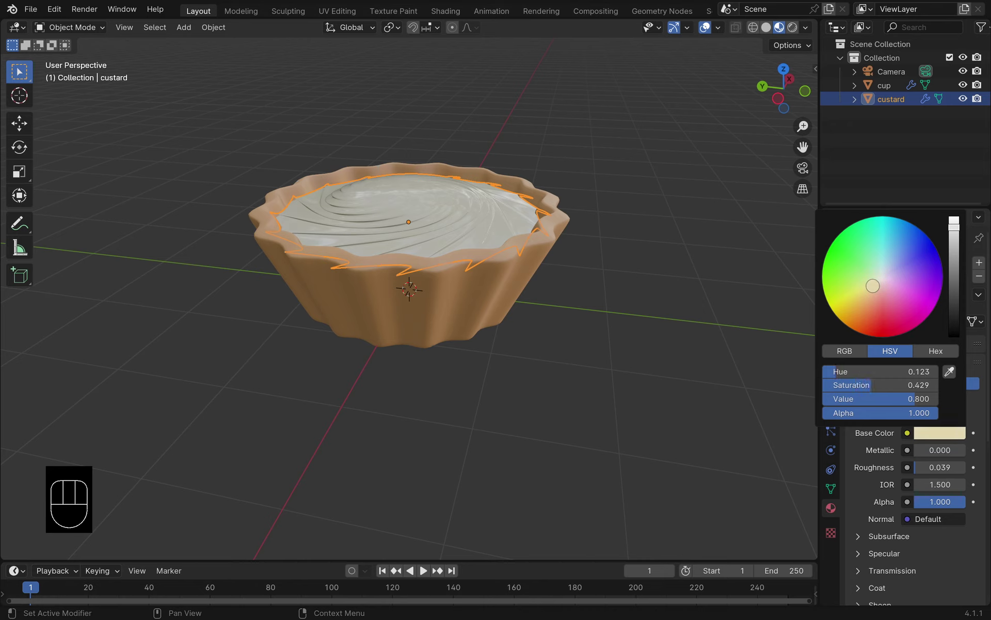
pyautogui.click(687, 267)
pyautogui.press('super+s')
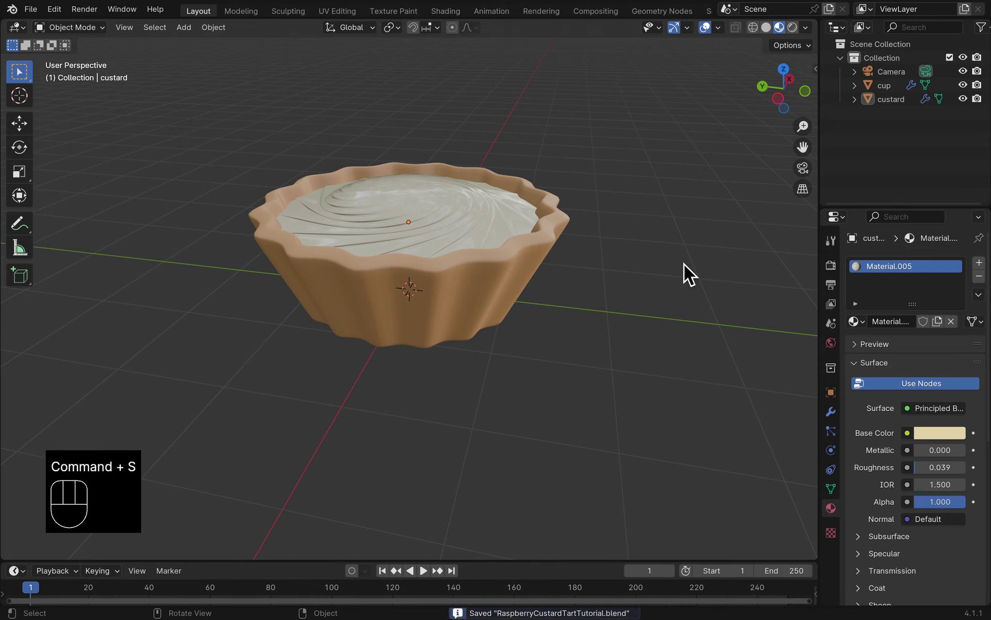
# Step: Import redraspberry.obj from Documents as a Wavefront OBJ and scale the raspberry down uniformly to about 0.248
pyautogui.scroll(-2, 659, 284)
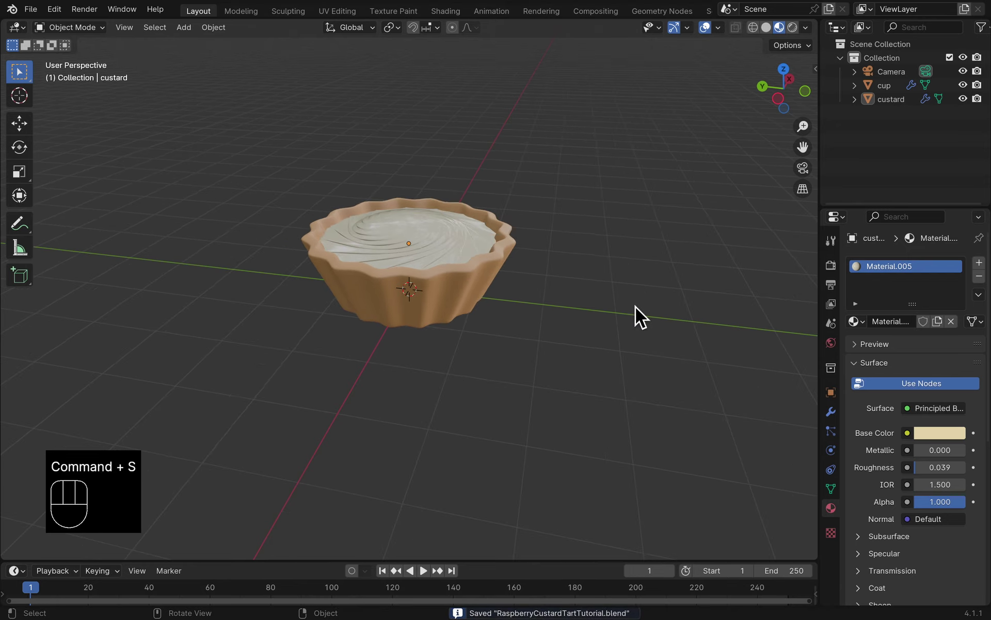
pyautogui.moveTo(595, 277); pyautogui.dragTo(628, 269, button='middle')
pyautogui.scroll(1, 628, 270)
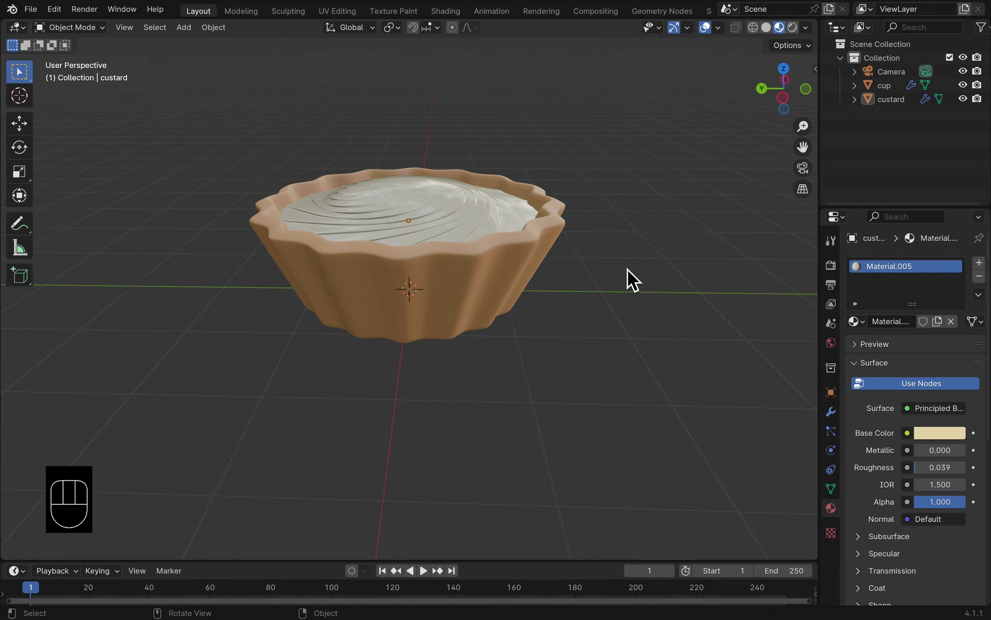
pyautogui.click(41, 13)
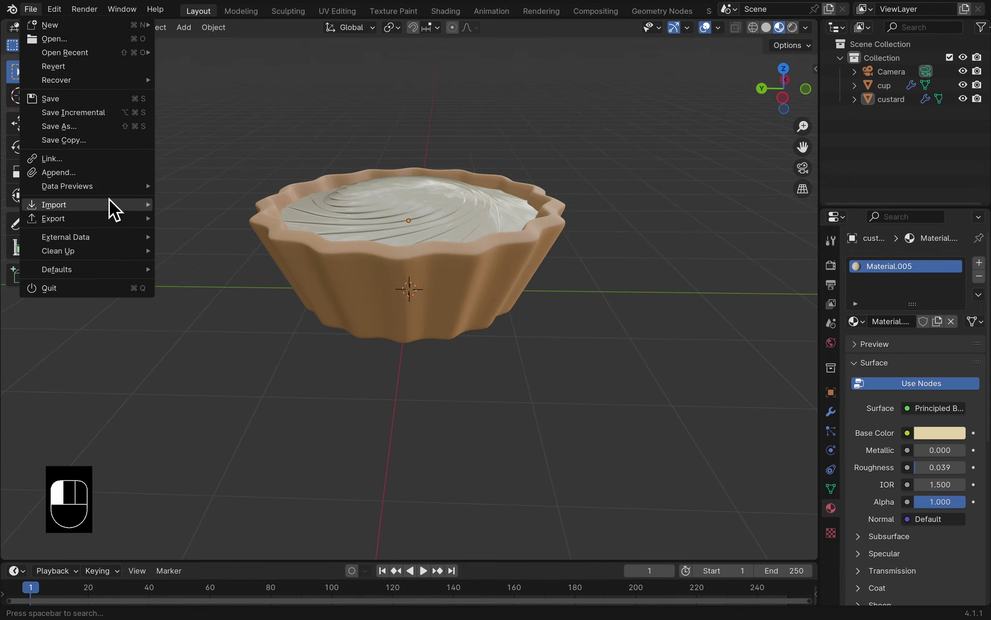
pyautogui.moveTo(110, 200)
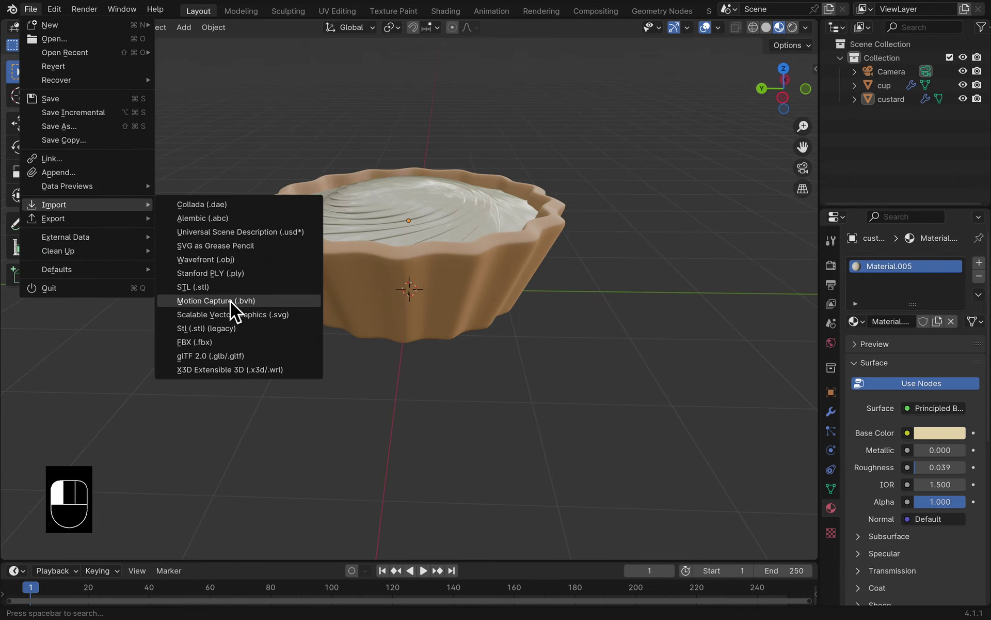
pyautogui.click(221, 264)
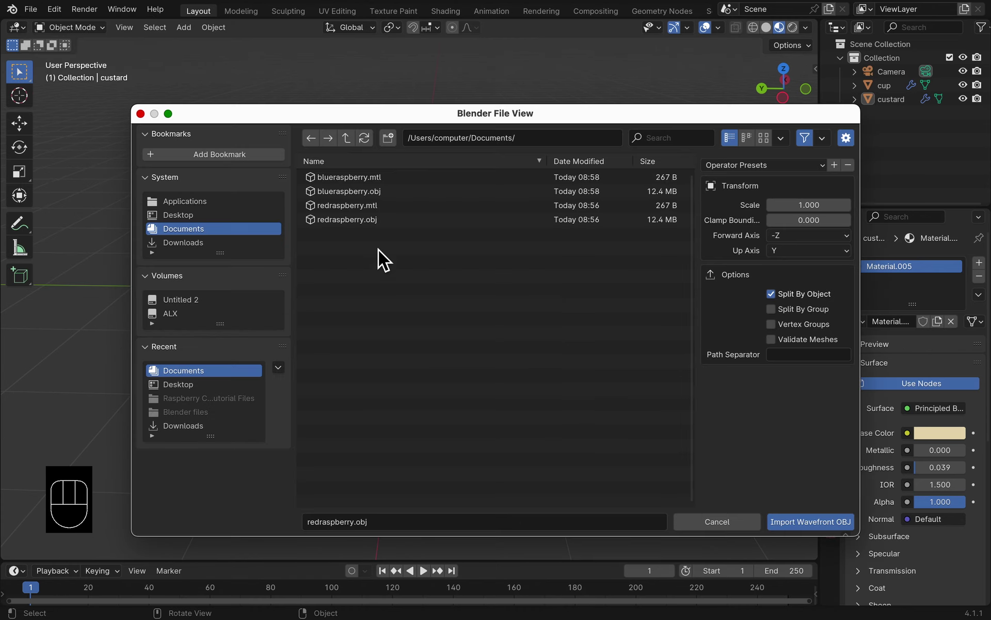
pyautogui.click(360, 220)
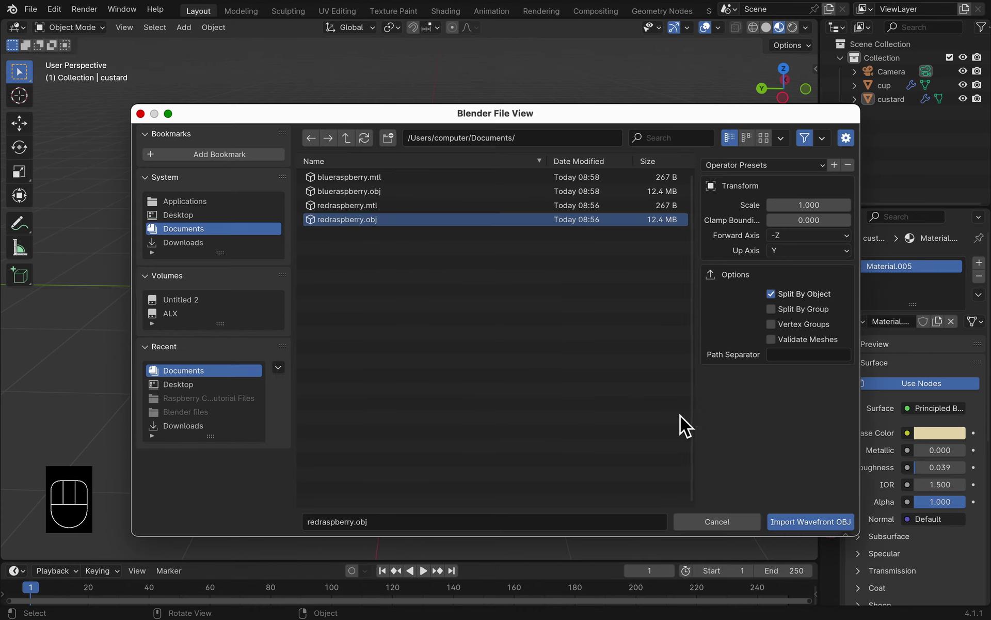
pyautogui.click(810, 522)
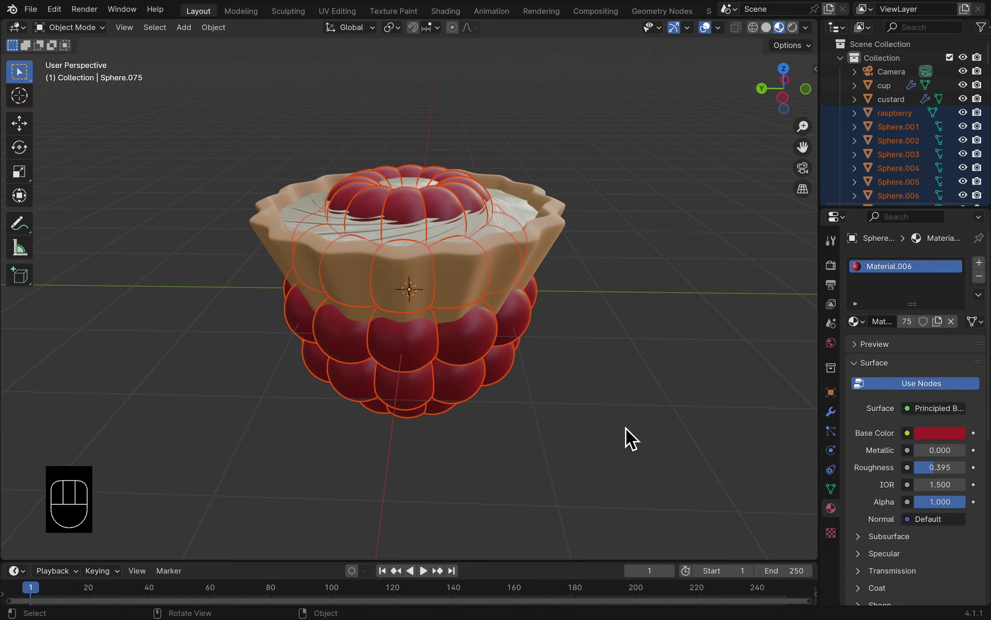
pyautogui.press('s')
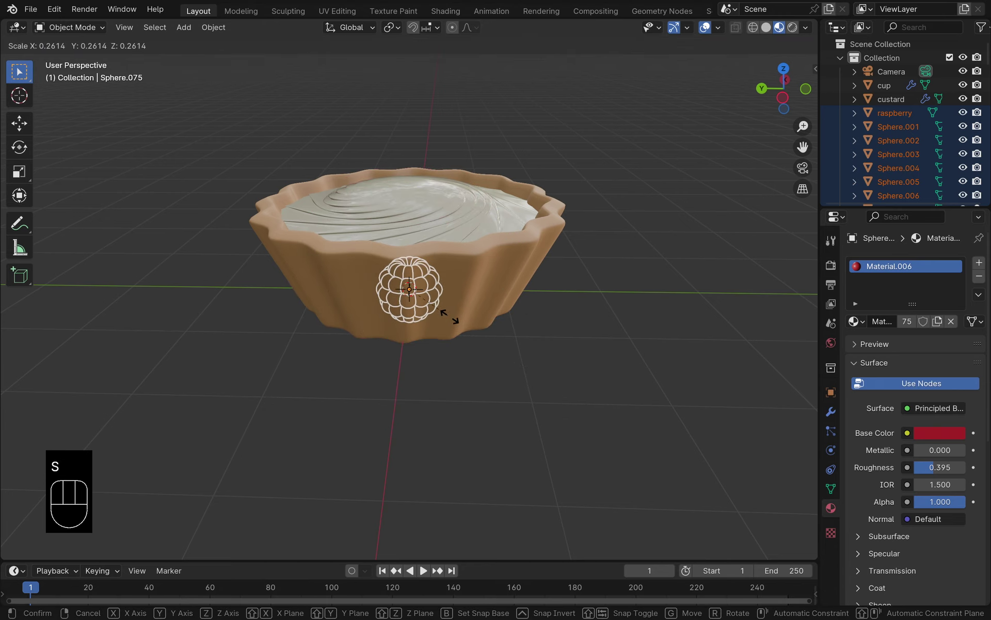
pyautogui.click(448, 314)
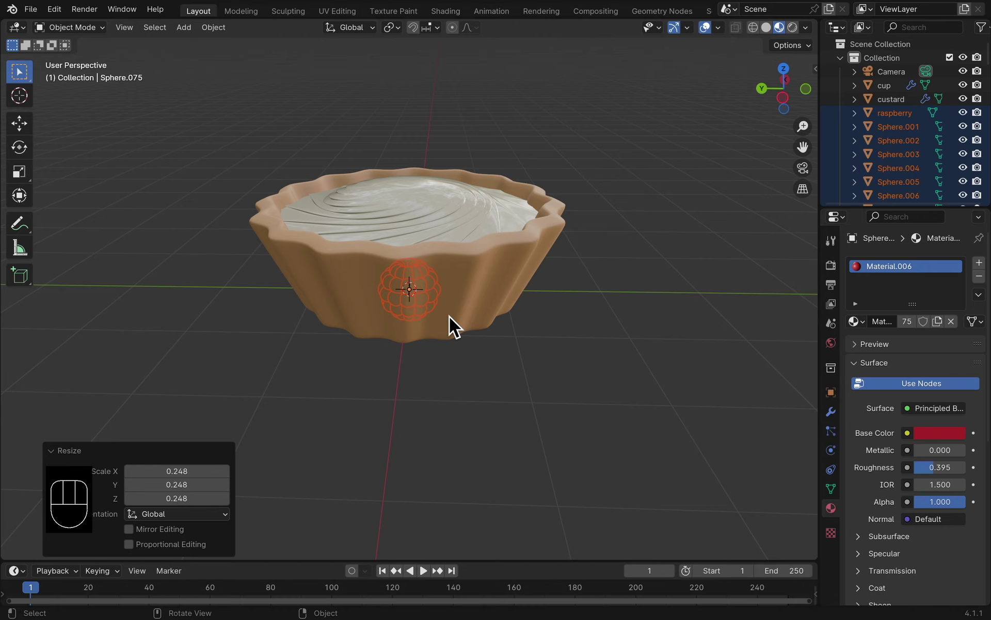
# Step: Raise the raspberry about 1.34 m along Z, and reposition it off-center on the custard by about -0.28, 0.57, -0.22 m
pyautogui.press('g')
pyautogui.press('z')
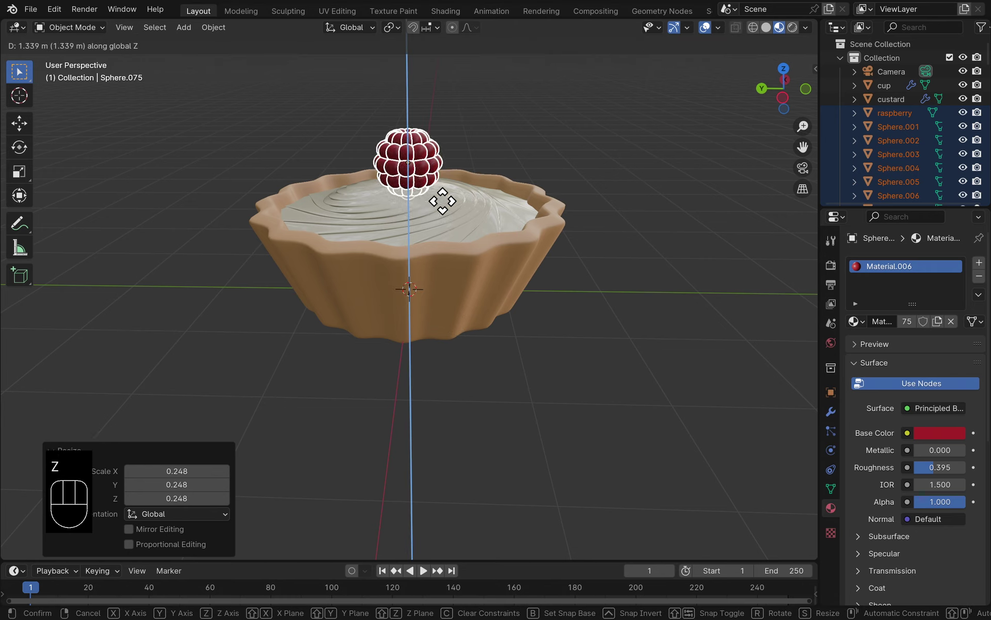
pyautogui.click(436, 196)
pyautogui.moveTo(321, 221); pyautogui.dragTo(371, 292, button='middle')
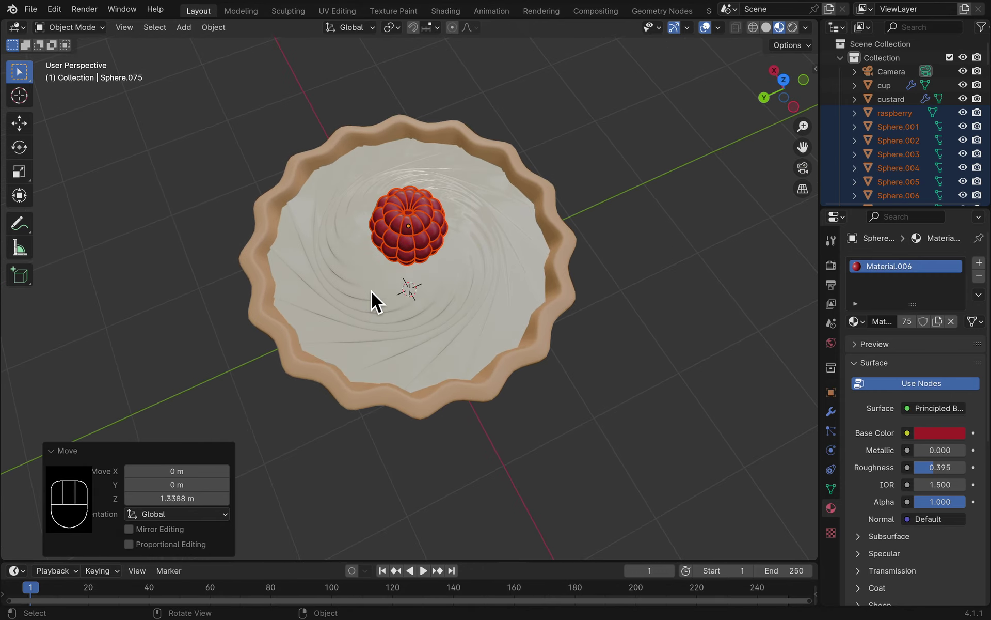
pyautogui.press('g')
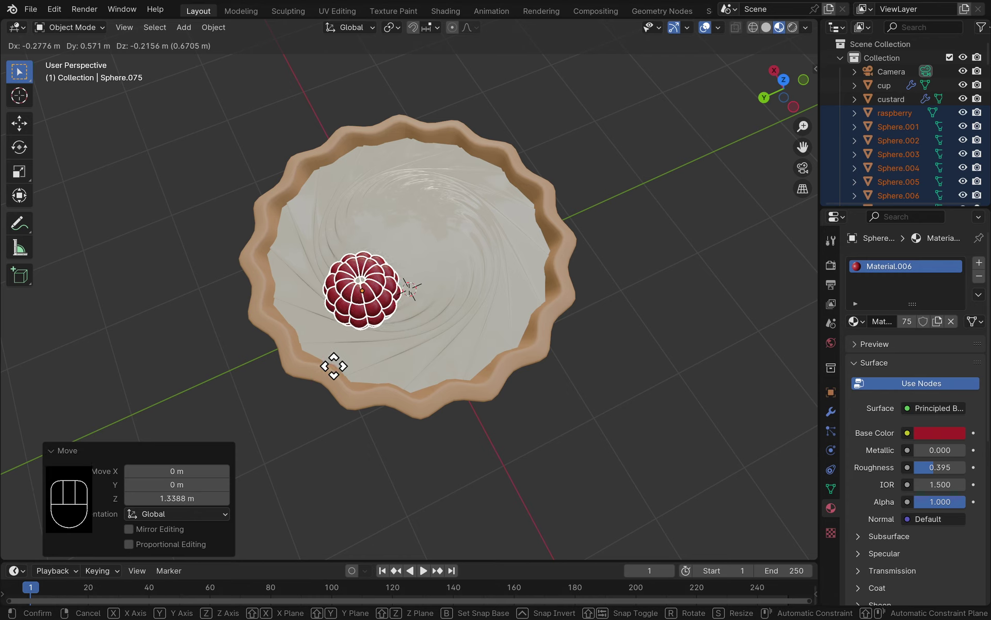
pyautogui.click(334, 366)
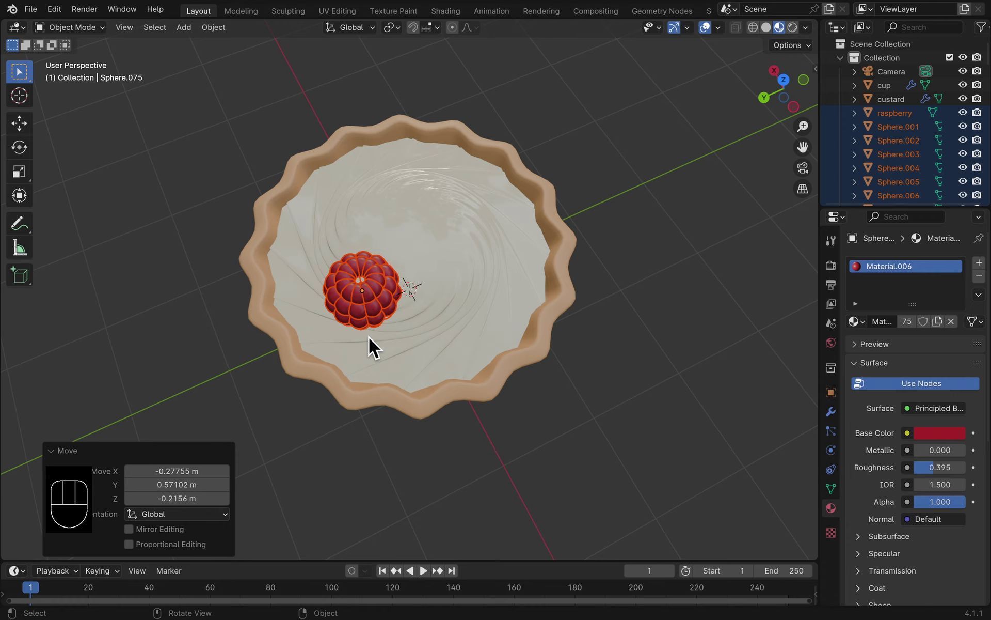
pyautogui.press('r')
pyautogui.press('y')
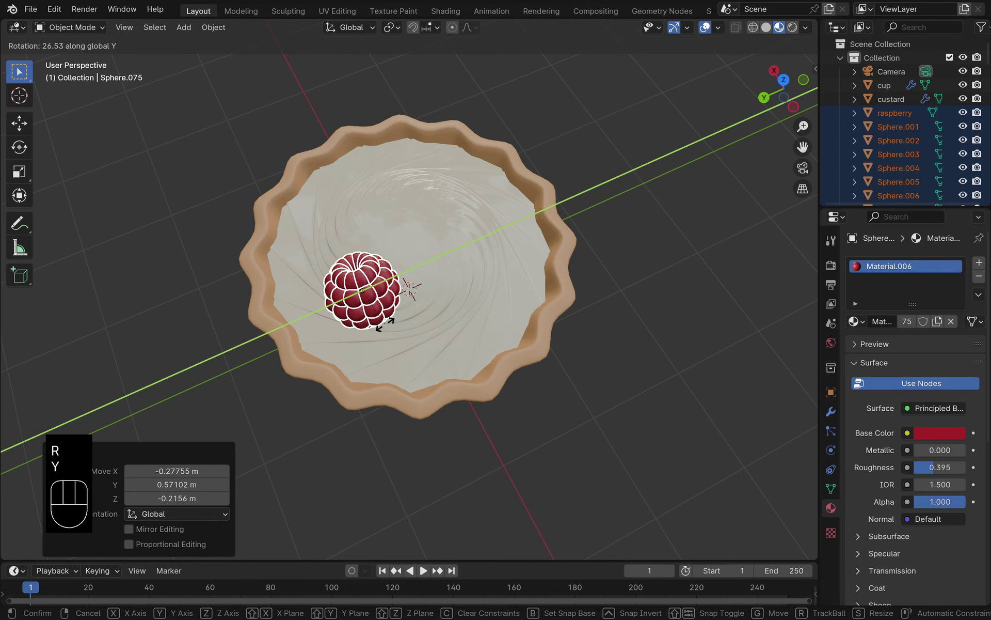
pyautogui.click(388, 327)
pyautogui.press('super+z')
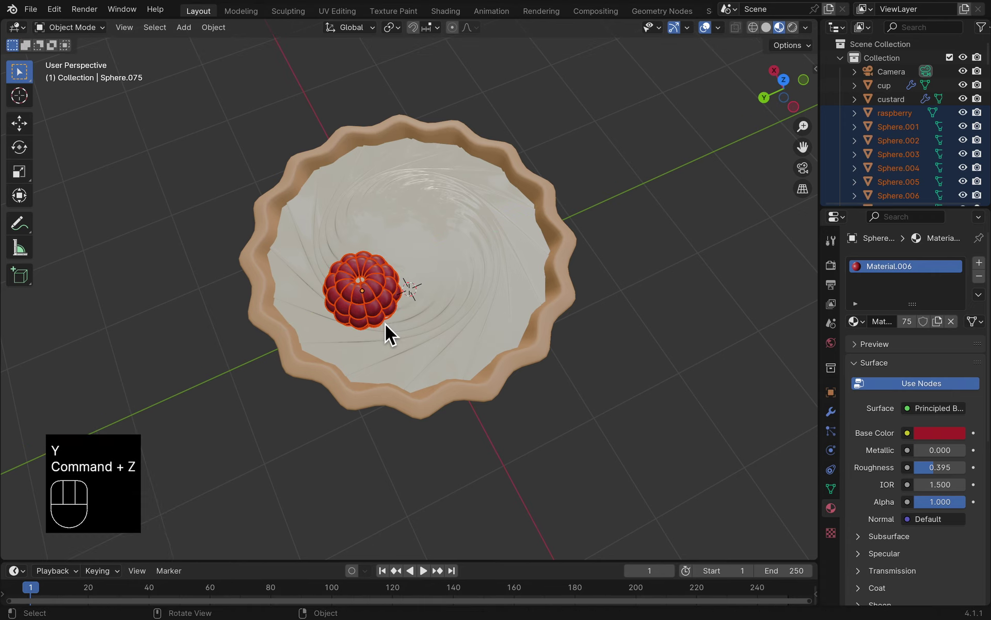
# Step: Rotate the raspberry about 86.3° around global X and about 29° around global Z so it lies on its side
pyautogui.press('r')
pyautogui.press('x')
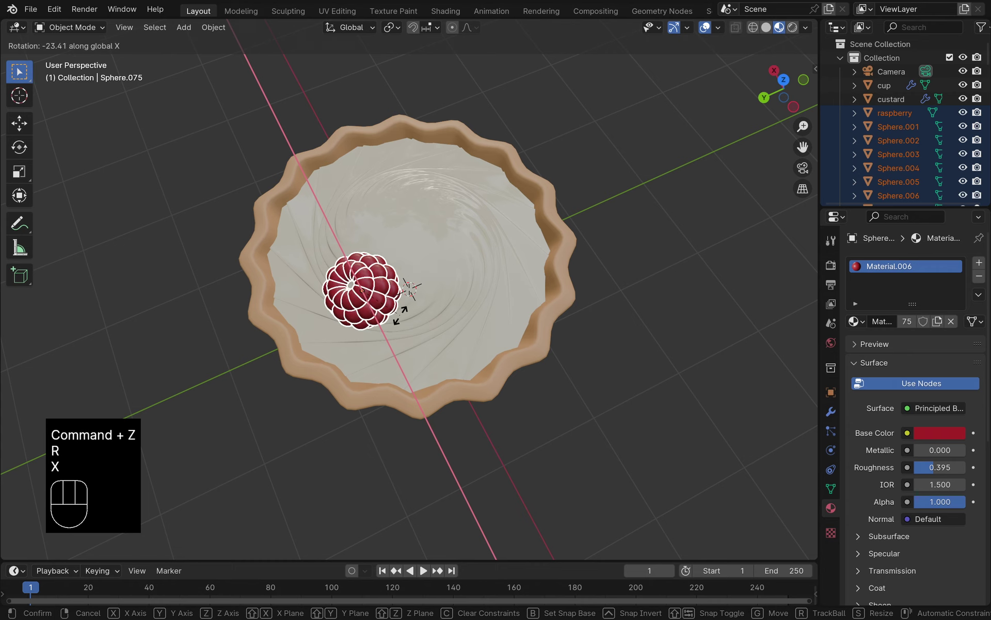
pyautogui.click(329, 317)
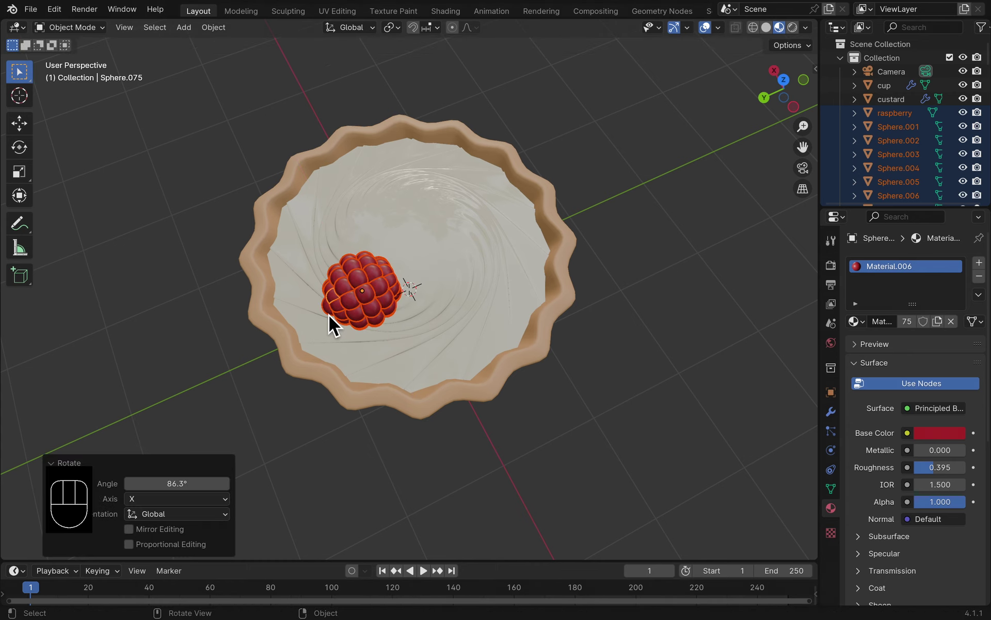
pyautogui.press('r')
pyautogui.press('z')
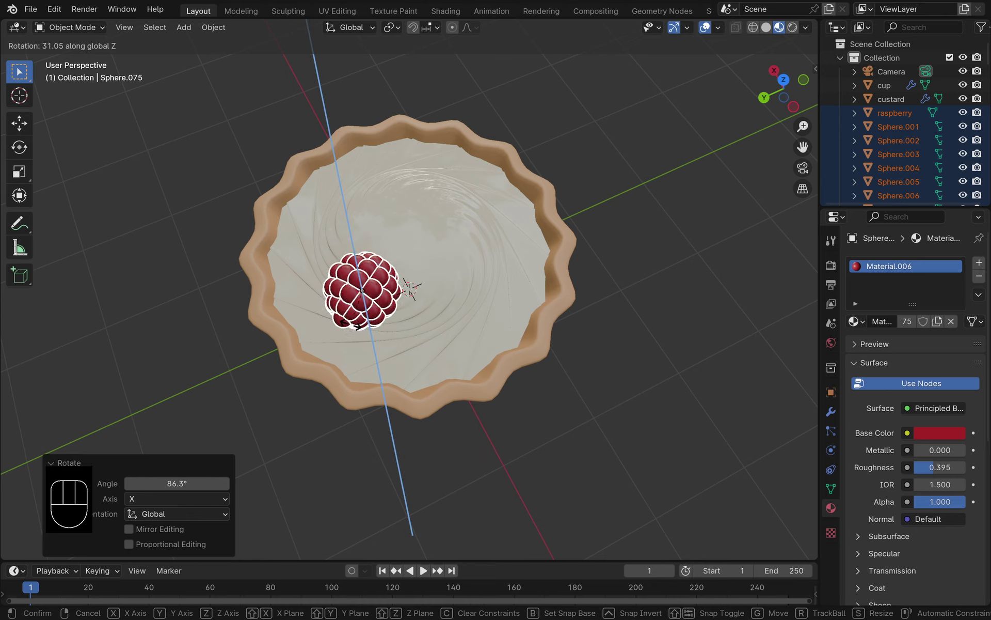
pyautogui.click(353, 325)
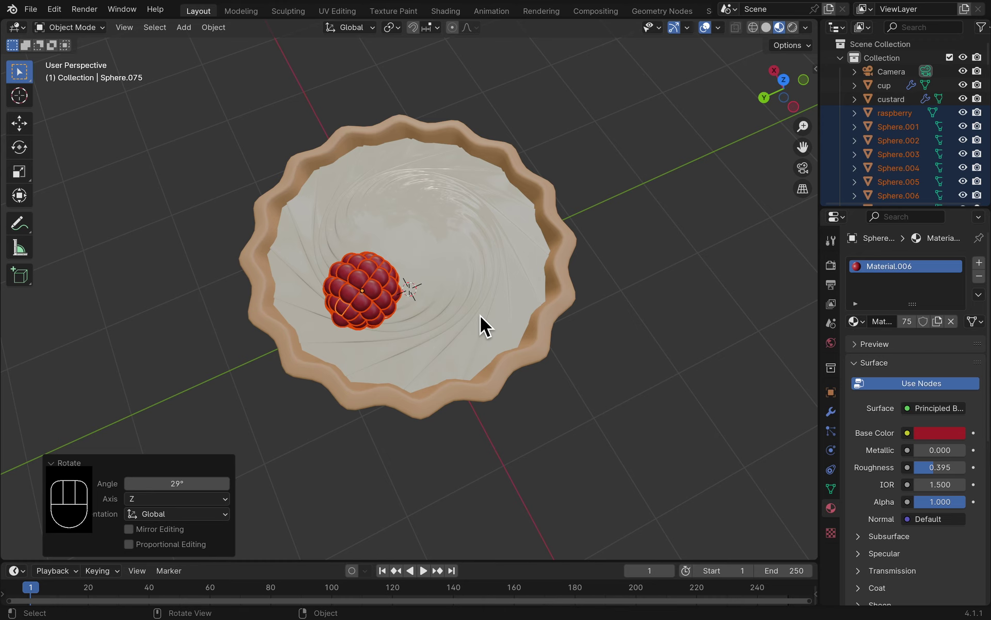
# Step: Duplicate the raspberry and position the copy on the opposite side of the custard, across from the original
pyautogui.hotkey('shift', 'd')
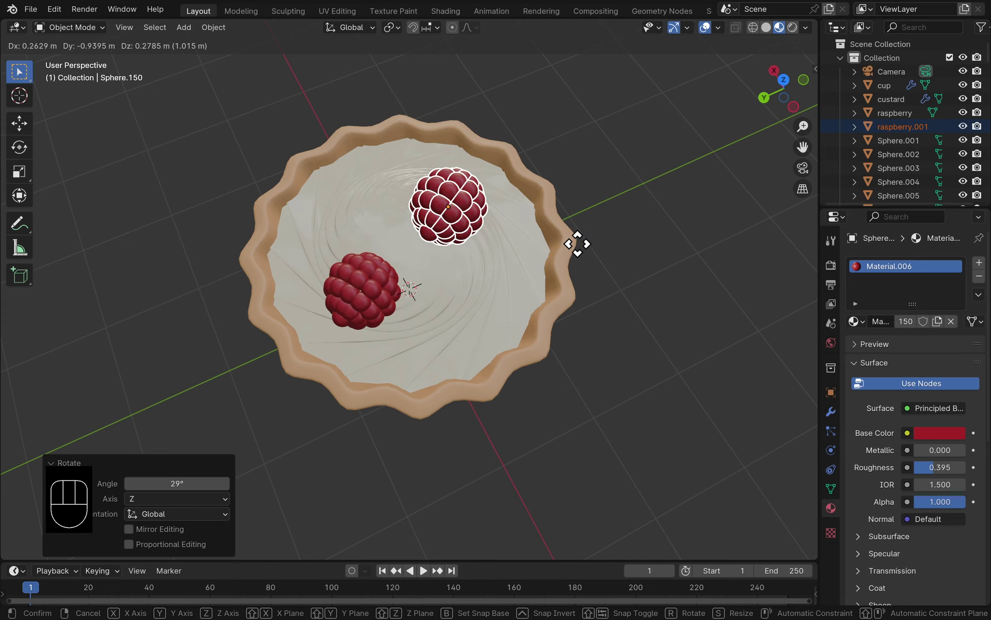
pyautogui.click(580, 245)
pyautogui.moveTo(652, 353); pyautogui.dragTo(584, 283, button='middle')
pyautogui.press('g')
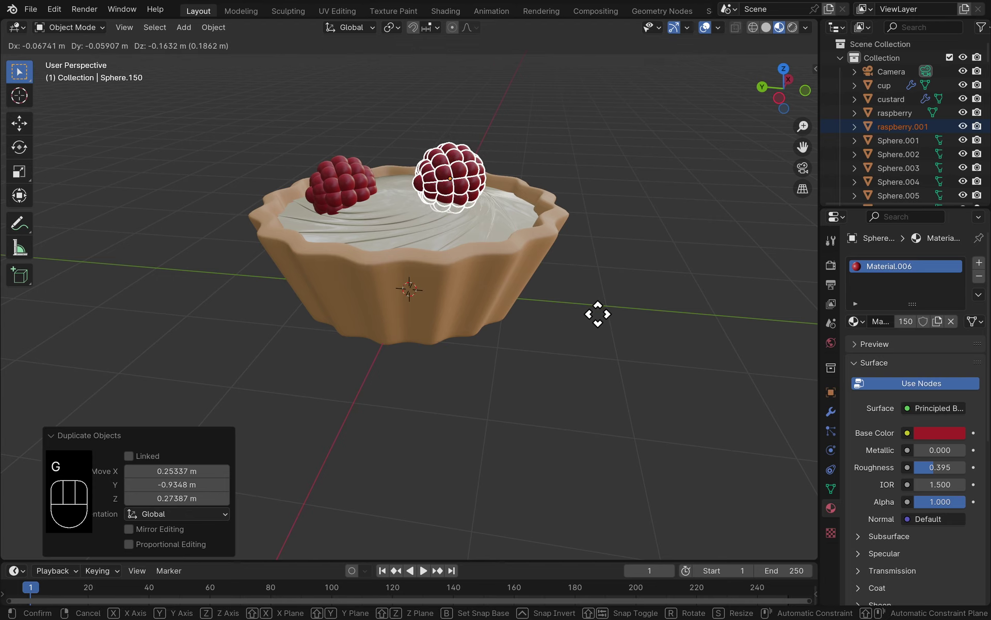
pyautogui.click(591, 302)
pyautogui.moveTo(591, 302); pyautogui.dragTo(562, 360, button='middle')
pyautogui.press('g')
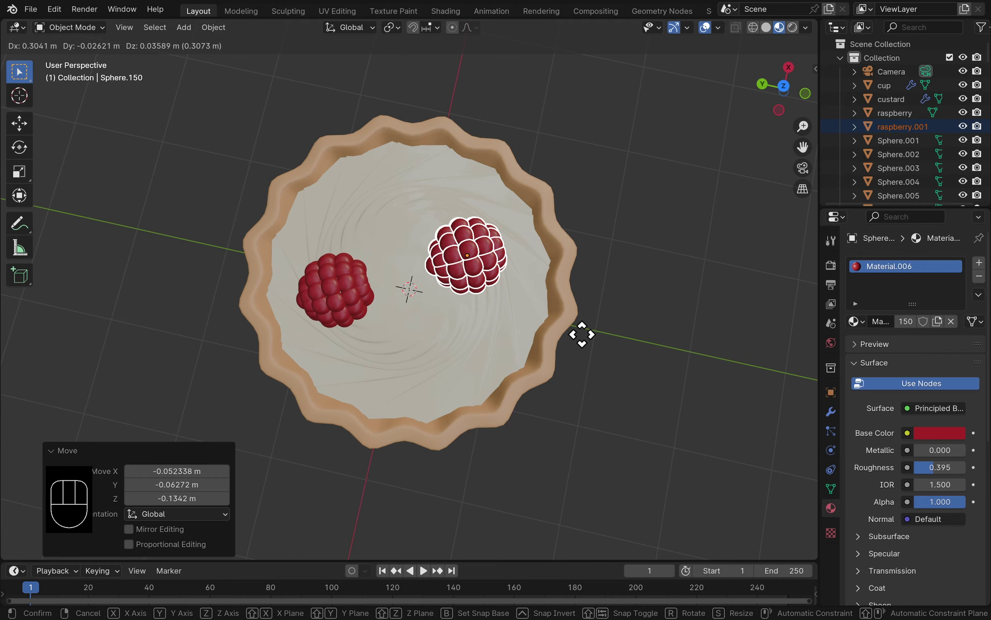
pyautogui.click(571, 324)
# Step: Rotate the second raspberry about -177° around Z and settle it onto the custard by about -0.03, -0.08, -0.09 m
pyautogui.press('r')
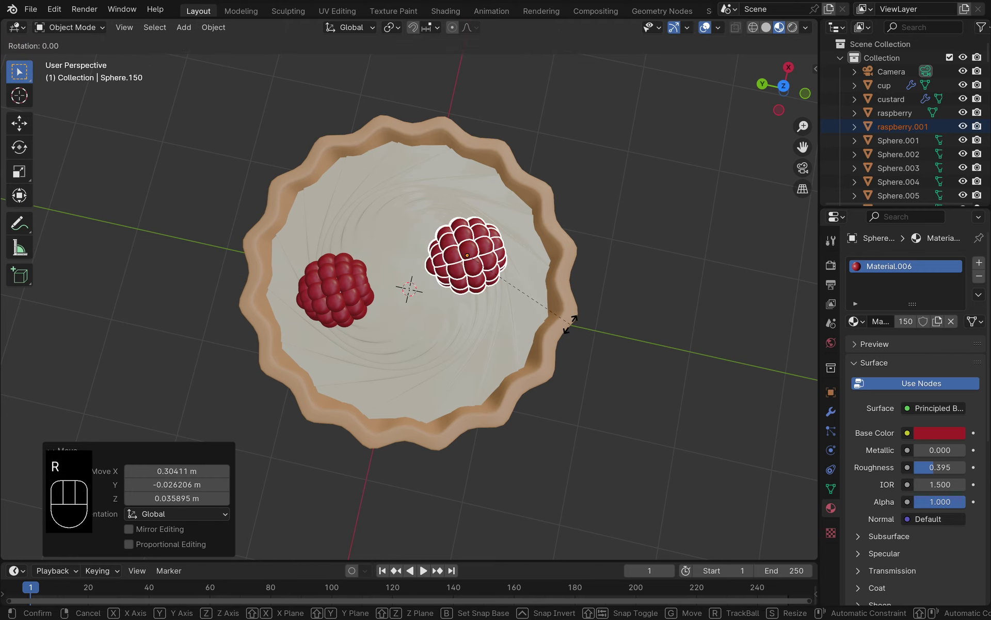
pyautogui.press('z')
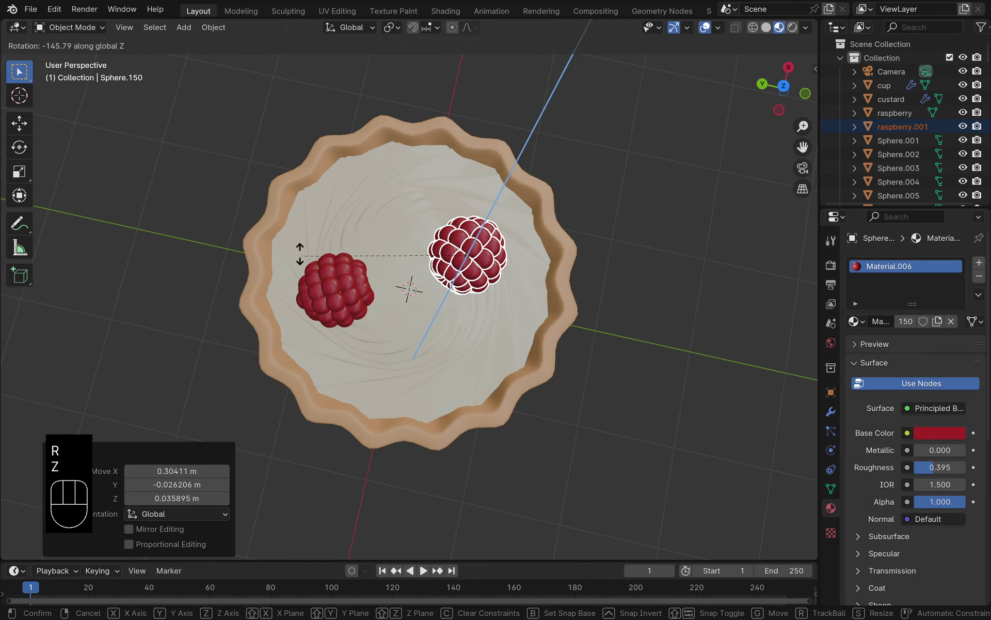
pyautogui.click(291, 150)
pyautogui.moveTo(451, 300); pyautogui.dragTo(436, 234, button='middle')
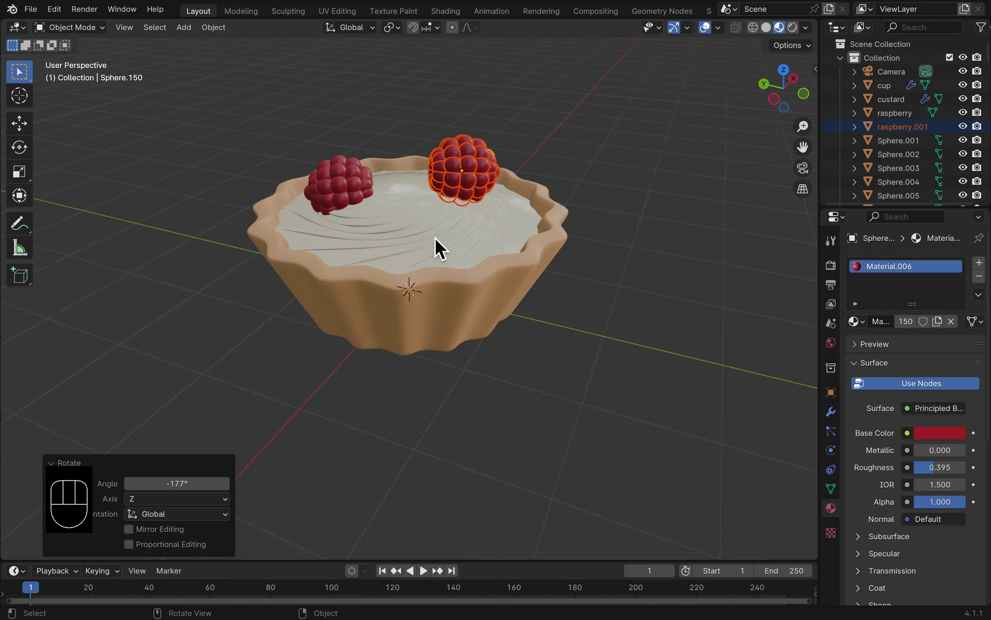
pyautogui.press('g')
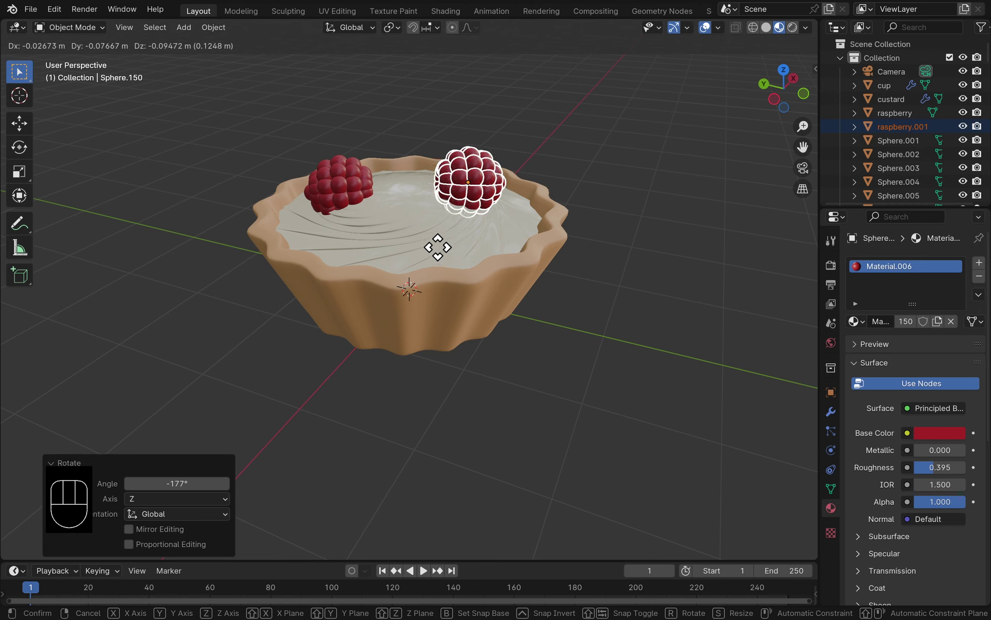
pyautogui.click(438, 247)
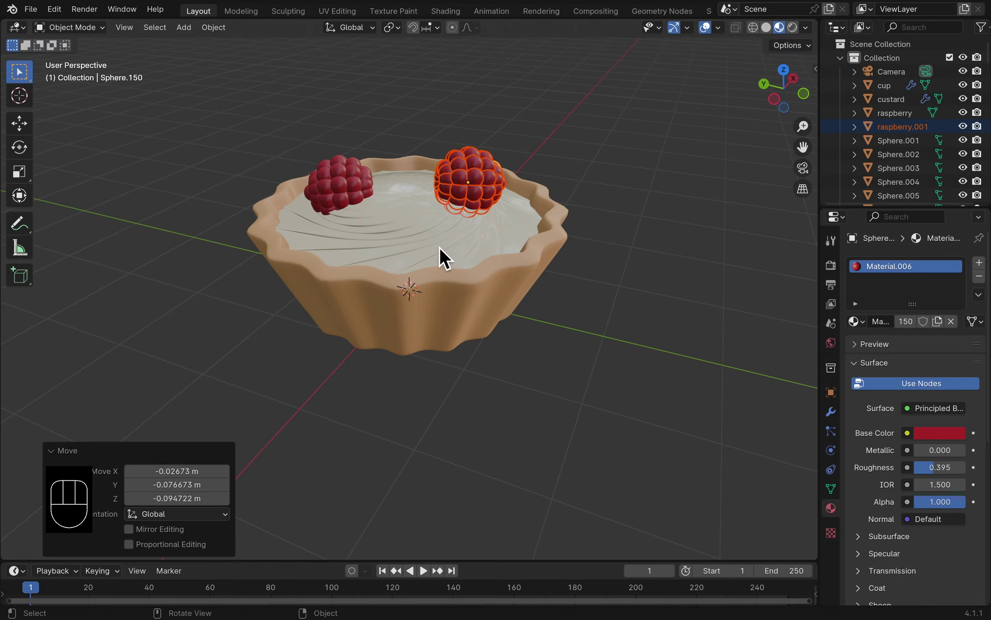
# Step: Duplicate the second raspberry about -0.56, 0.03, -0.30 m away, and rotate the copy about -52.2° around Z
pyautogui.click(421, 220)
pyautogui.moveTo(370, 227); pyautogui.dragTo(394, 271, button='middle')
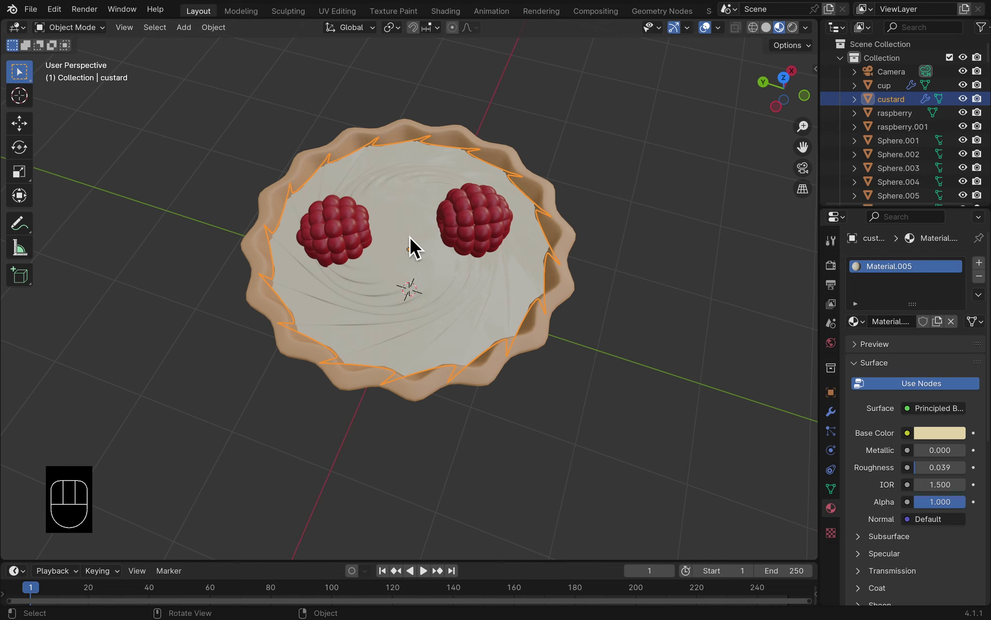
pyautogui.press('super+z')
pyautogui.hotkey('shift', 'd')
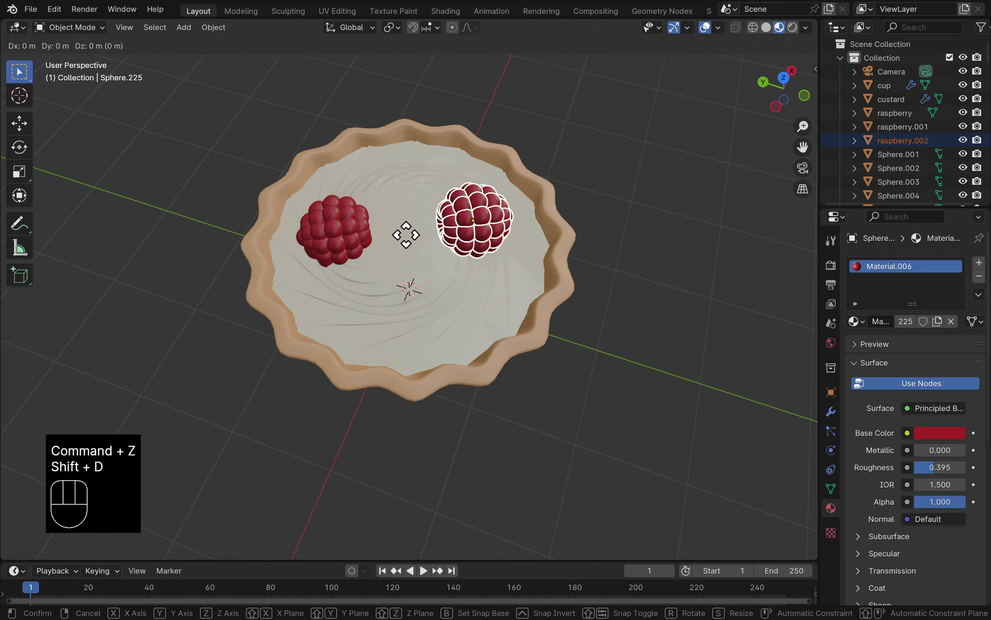
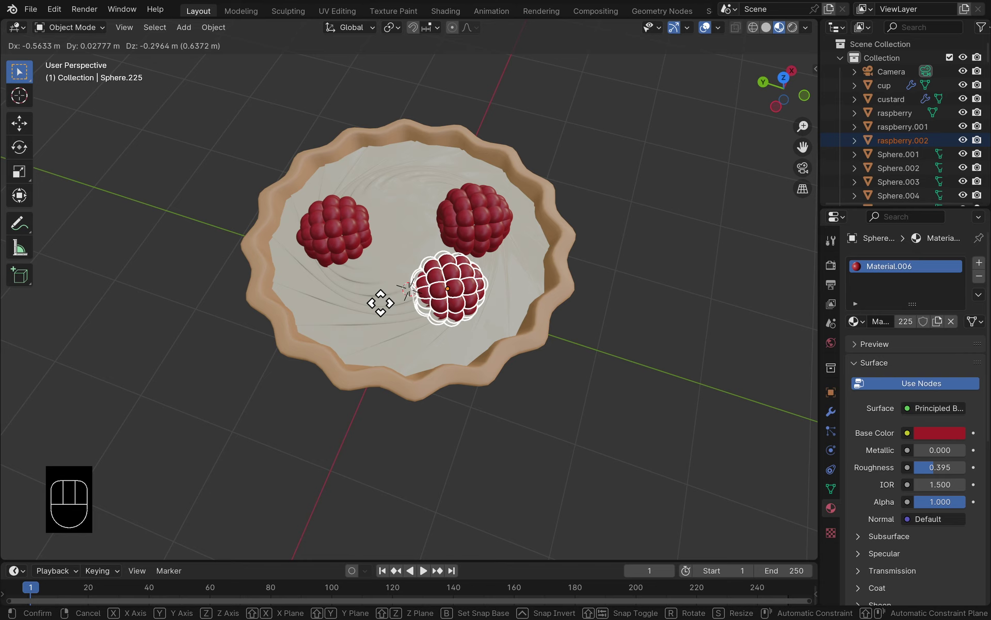
pyautogui.click(381, 303)
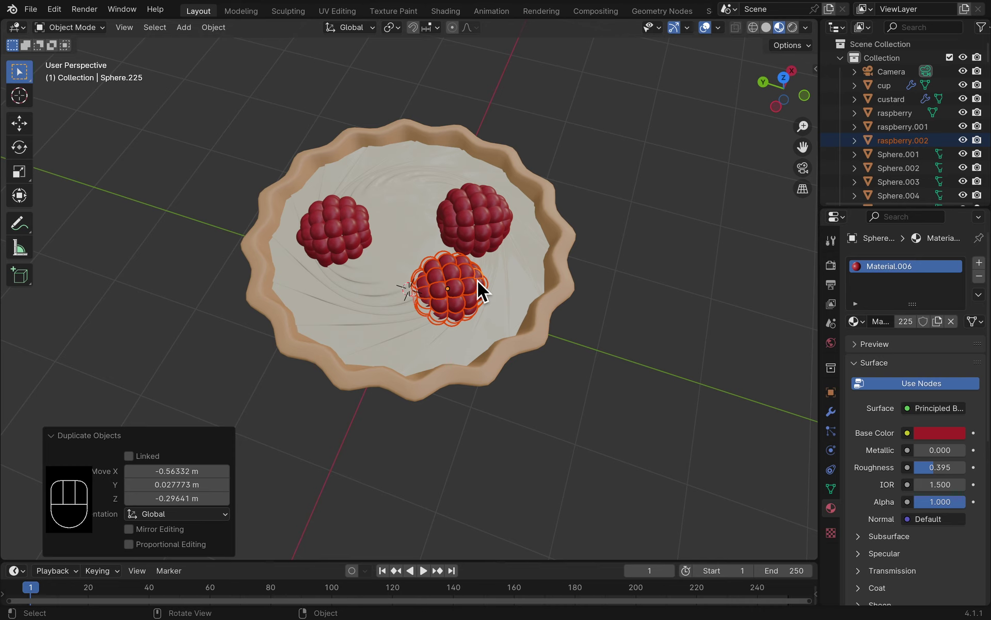
pyautogui.press('r')
pyautogui.press('z')
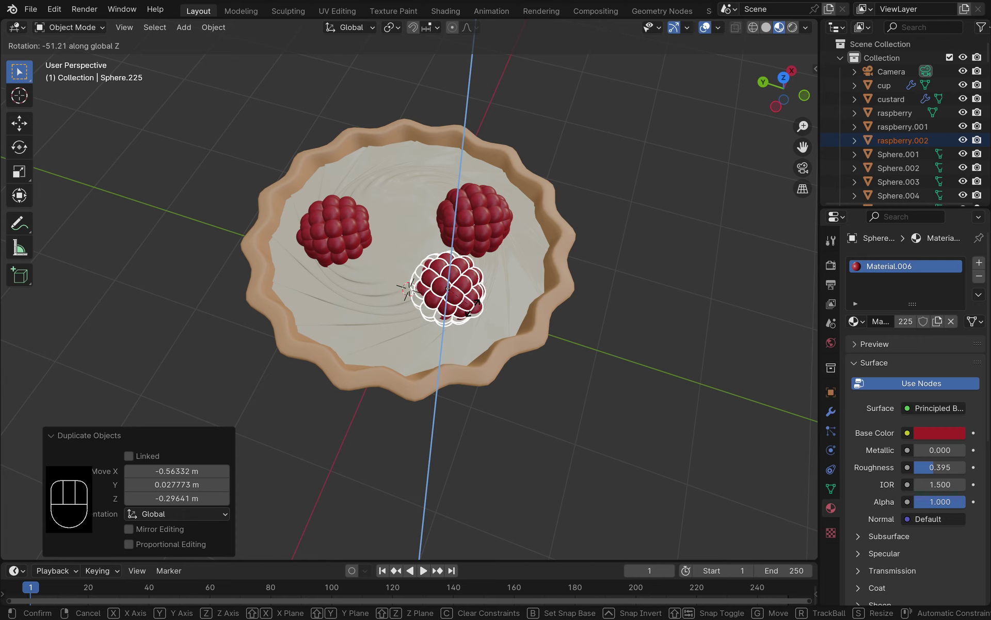
pyautogui.click(473, 308)
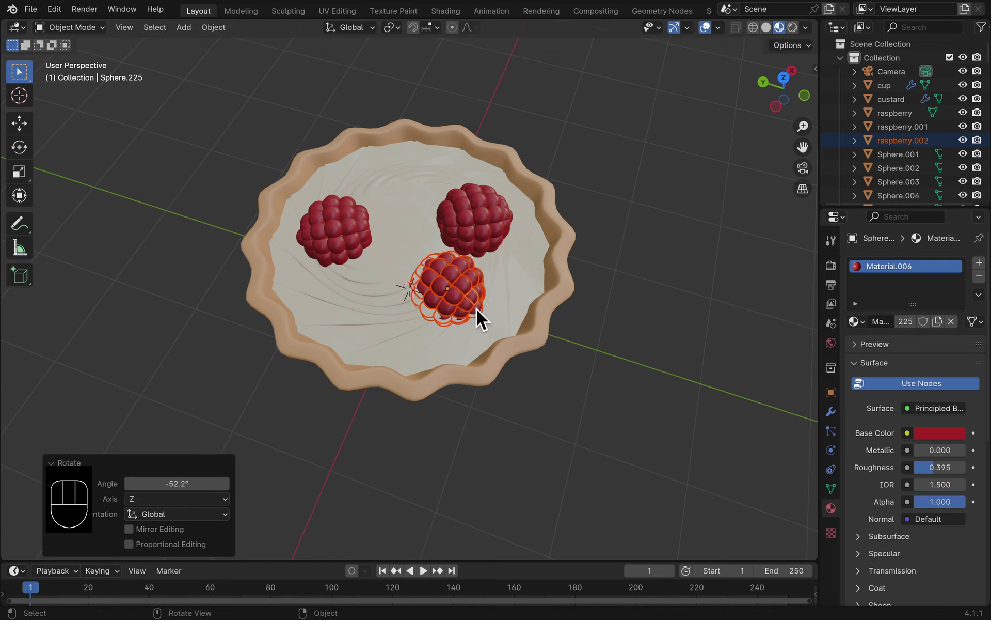
pyautogui.hotkey('shift', 'd')
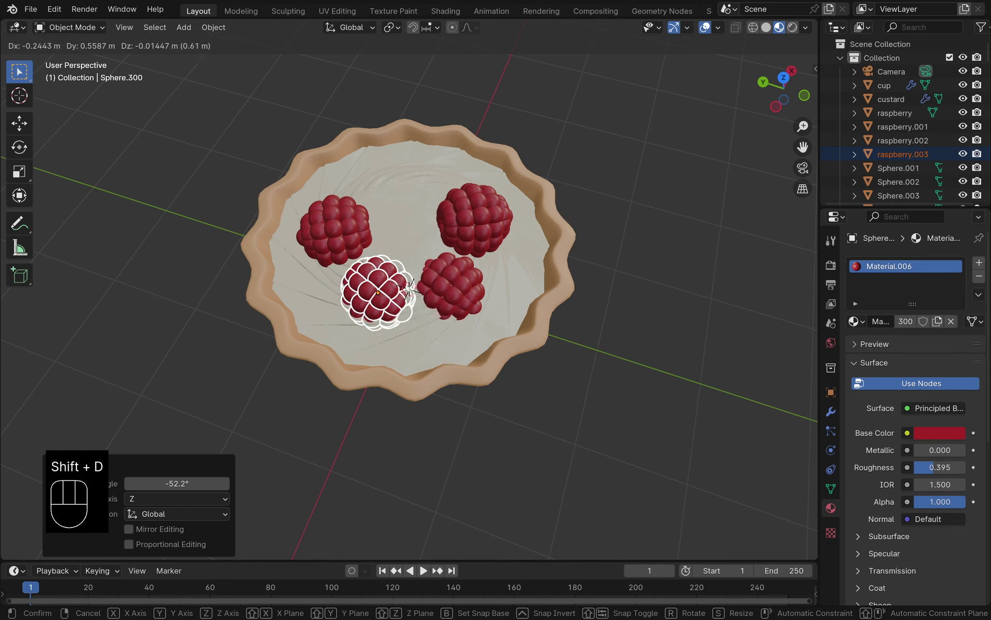
pyautogui.click(403, 309)
pyautogui.press('super+z')
# Step: Raise the third raspberry out of the custard along Z by about 0.073 m and a further 0.113 m
pyautogui.press('g')
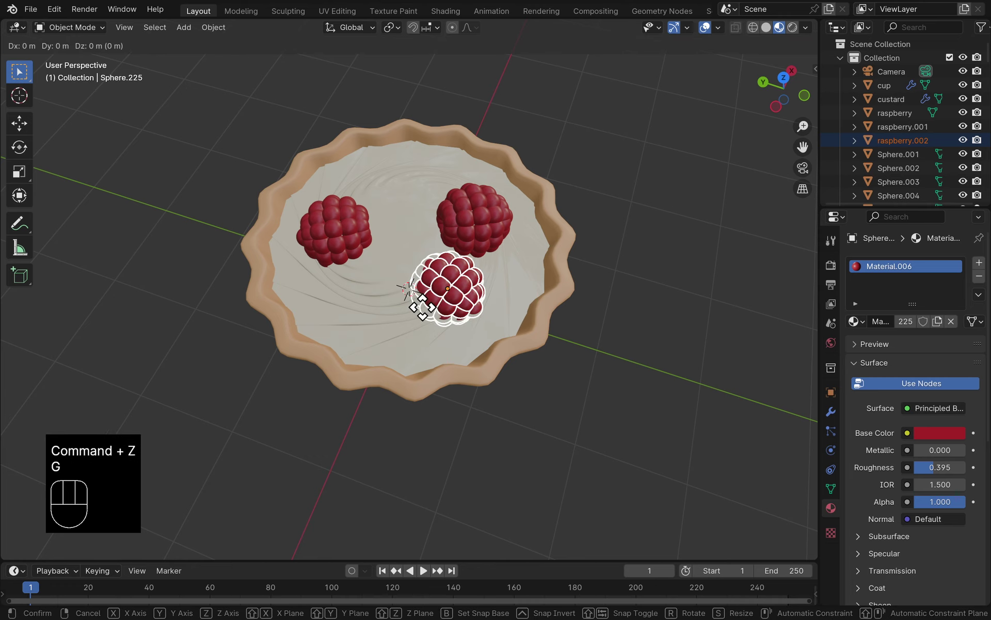
pyautogui.press('z')
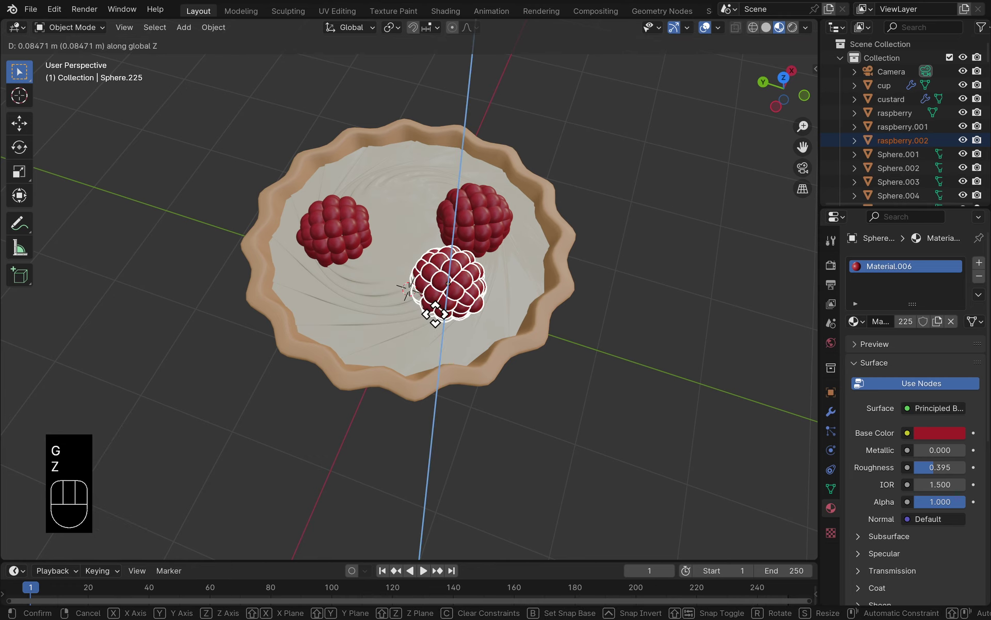
pyautogui.click(431, 309)
pyautogui.scroll(-4, 372, 305)
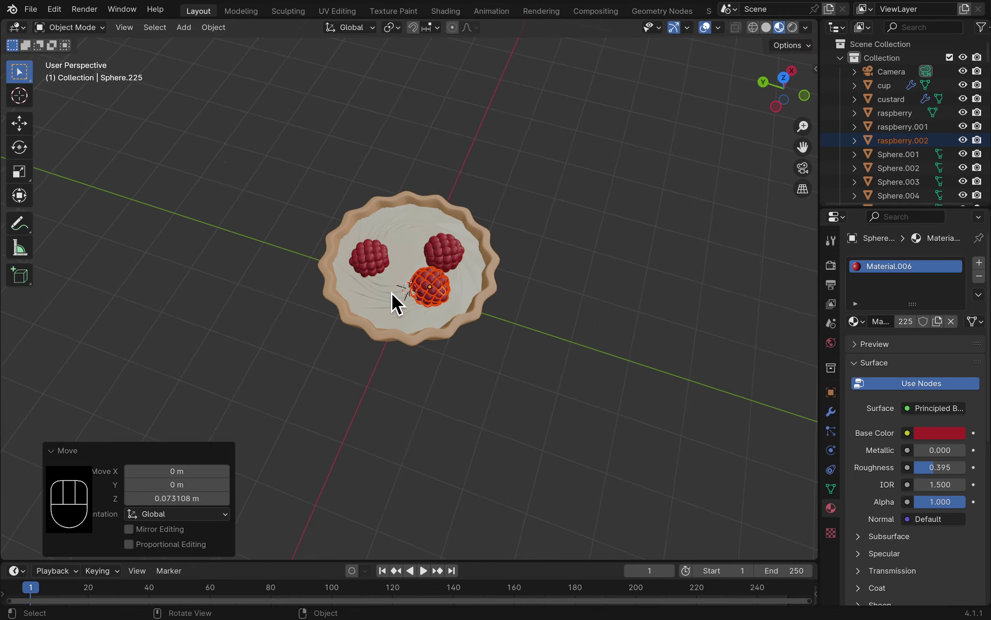
pyautogui.moveTo(392, 294); pyautogui.dragTo(451, 245, button='middle')
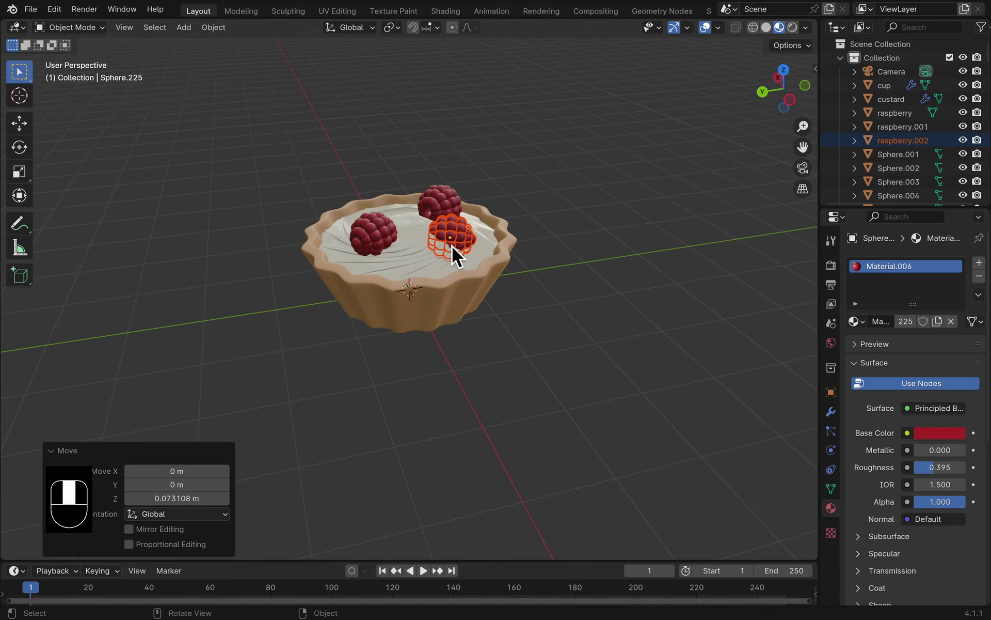
pyautogui.scroll(1, 451, 246)
pyautogui.press('g')
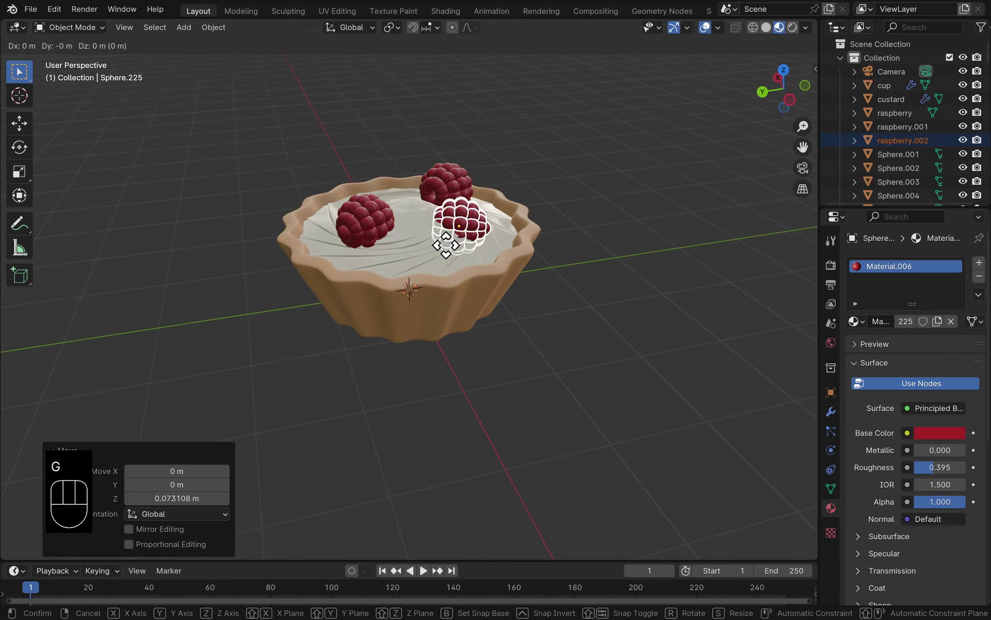
pyautogui.press('z')
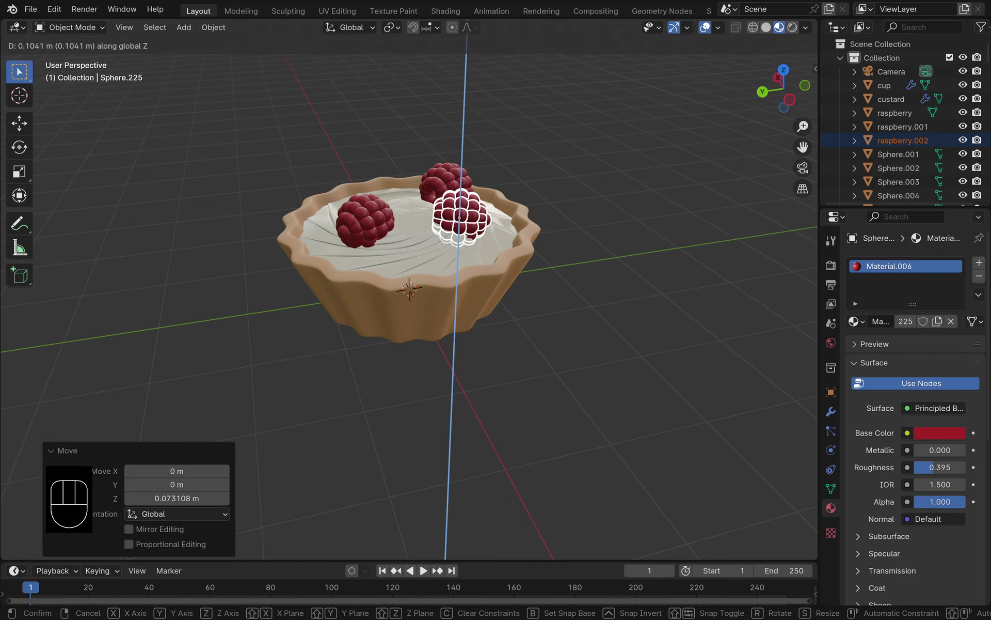
pyautogui.click(448, 235)
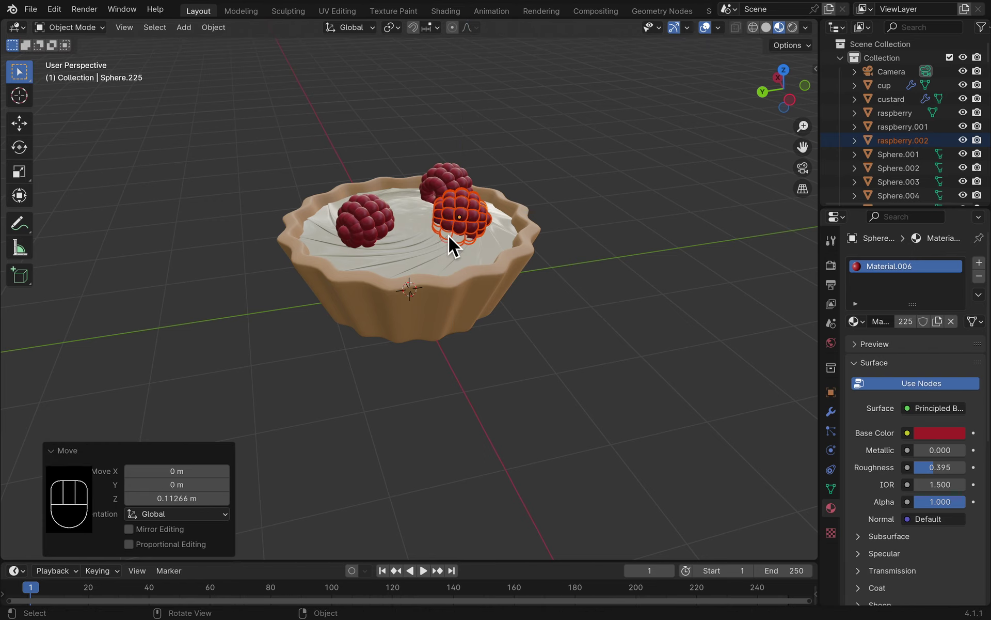
# Step: Duplicate the third raspberry by about 0.10, 0.39, -0.01 m, and shift the copy about -0.36, 0.16, -0.12 m towards the cup's rim
pyautogui.hotkey('shift', 'd')
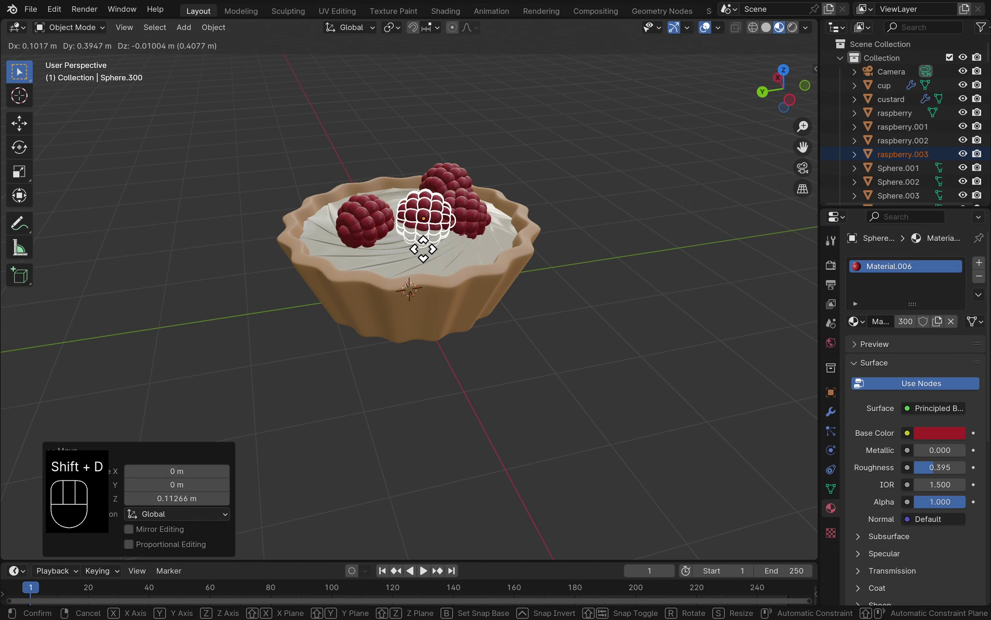
pyautogui.click(416, 241)
pyautogui.moveTo(445, 237); pyautogui.dragTo(431, 298, button='middle')
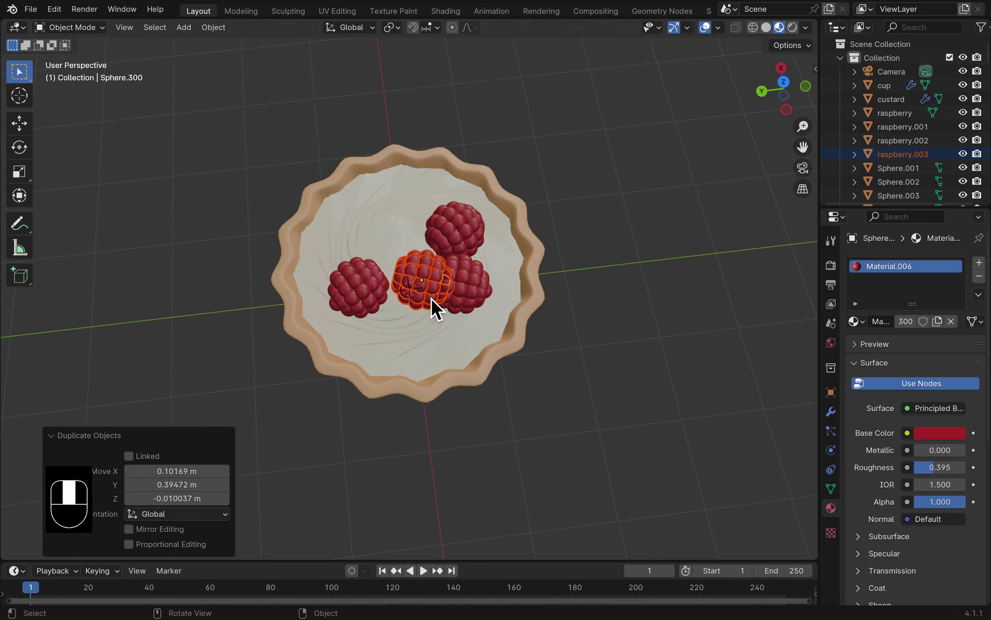
pyautogui.press('g')
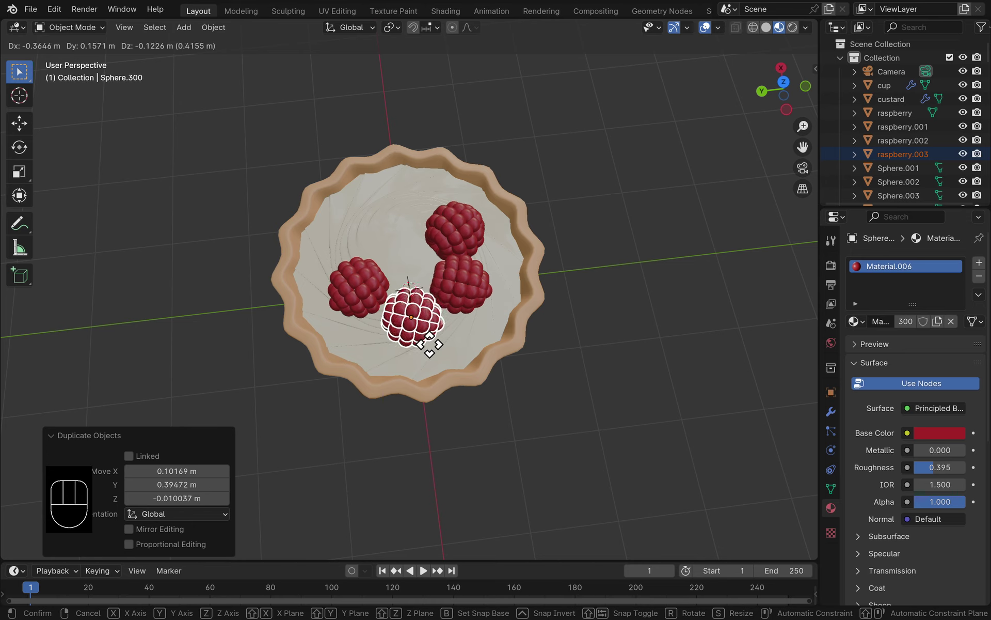
pyautogui.click(419, 332)
# Step: Rotate the fourth raspberry about 87.3° around the view axis and nudge it by about 0.04, 0.02, 0.01 m
pyautogui.press('r')
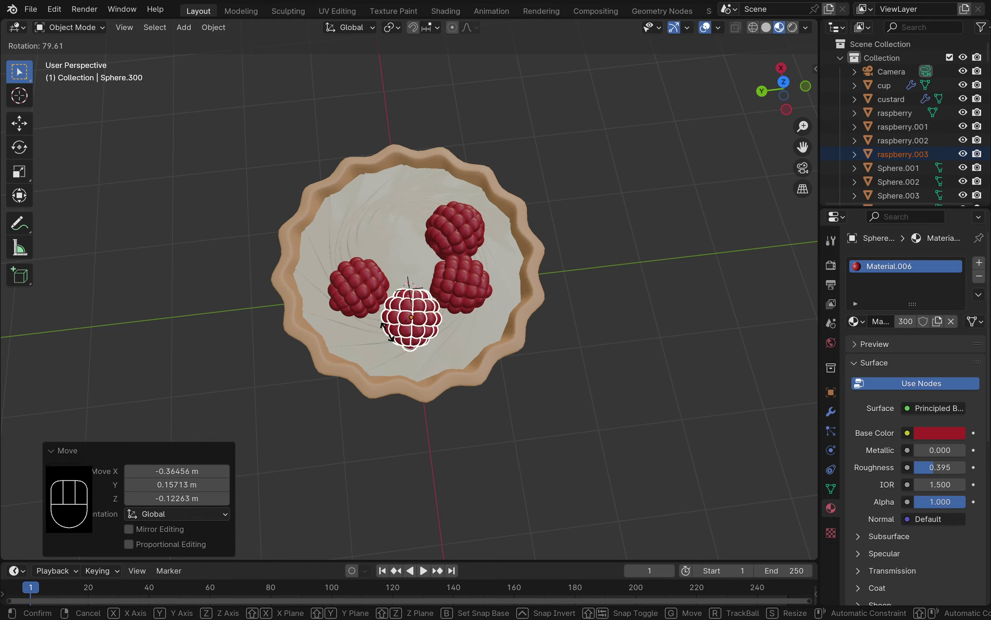
pyautogui.click(386, 328)
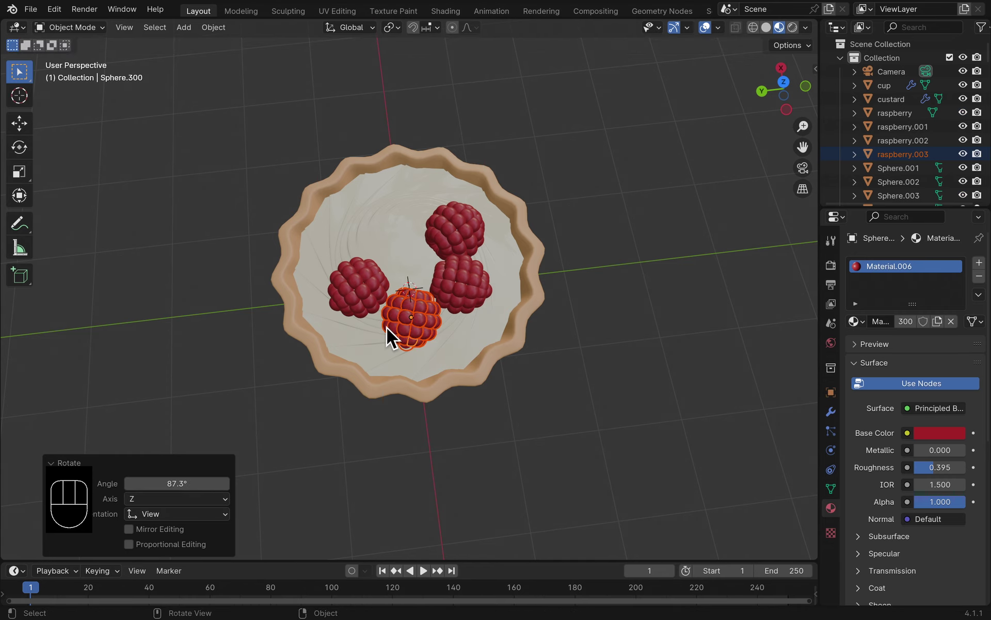
pyautogui.press('g')
pyautogui.click(411, 329)
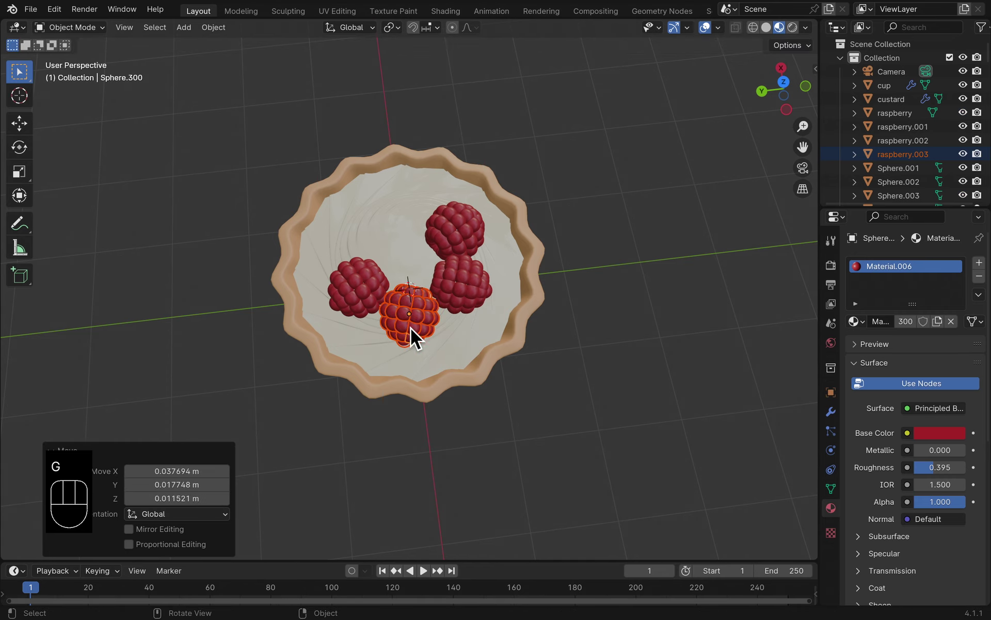
# Step: Raise the fourth raspberry out of the custard along Z by about 0.088 m
pyautogui.moveTo(444, 330); pyautogui.dragTo(478, 244, button='middle')
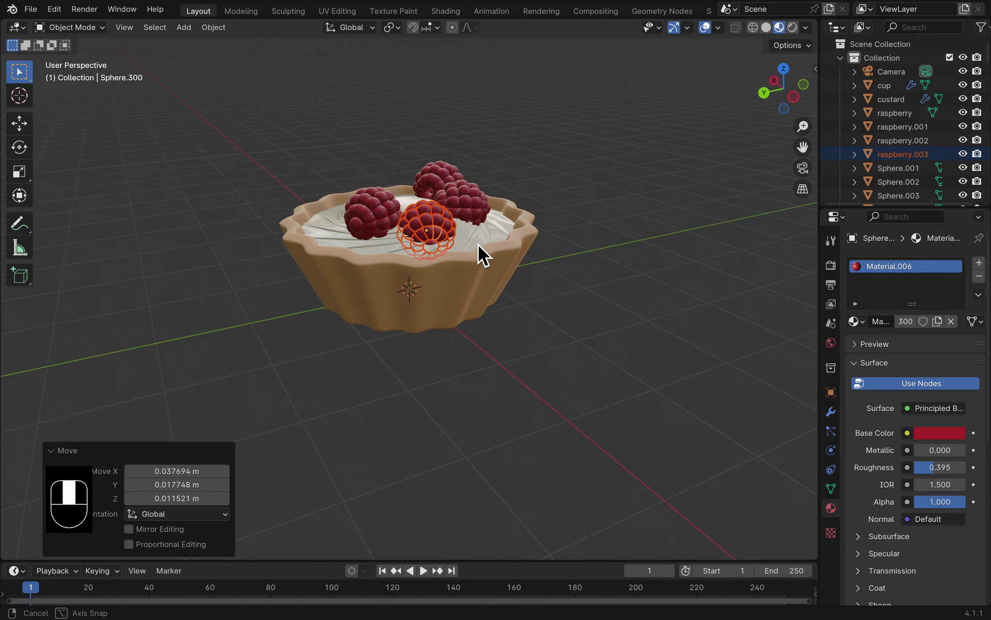
pyautogui.press('g')
pyautogui.press('z')
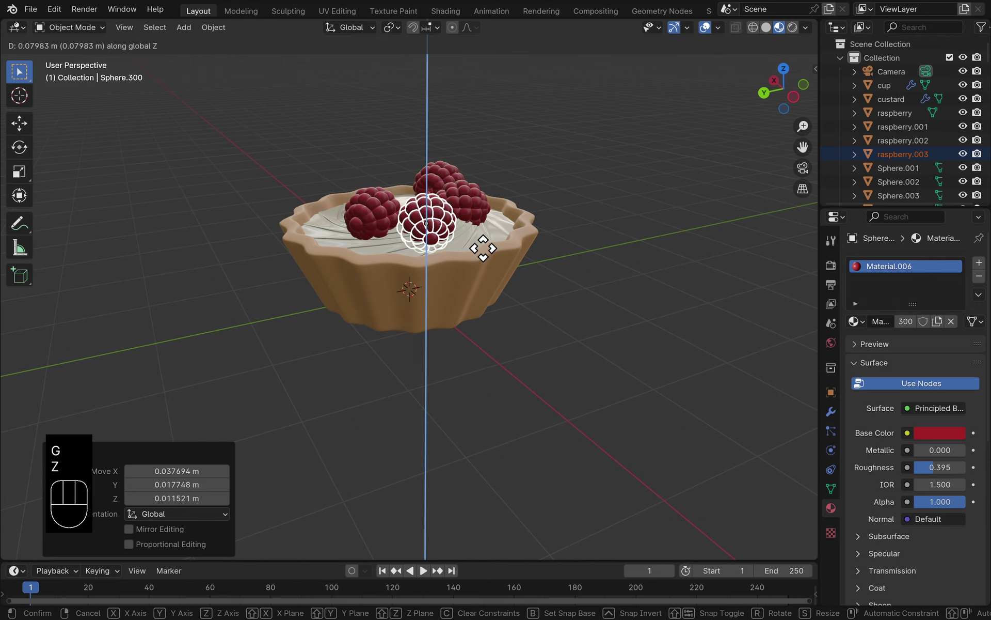
pyautogui.click(483, 247)
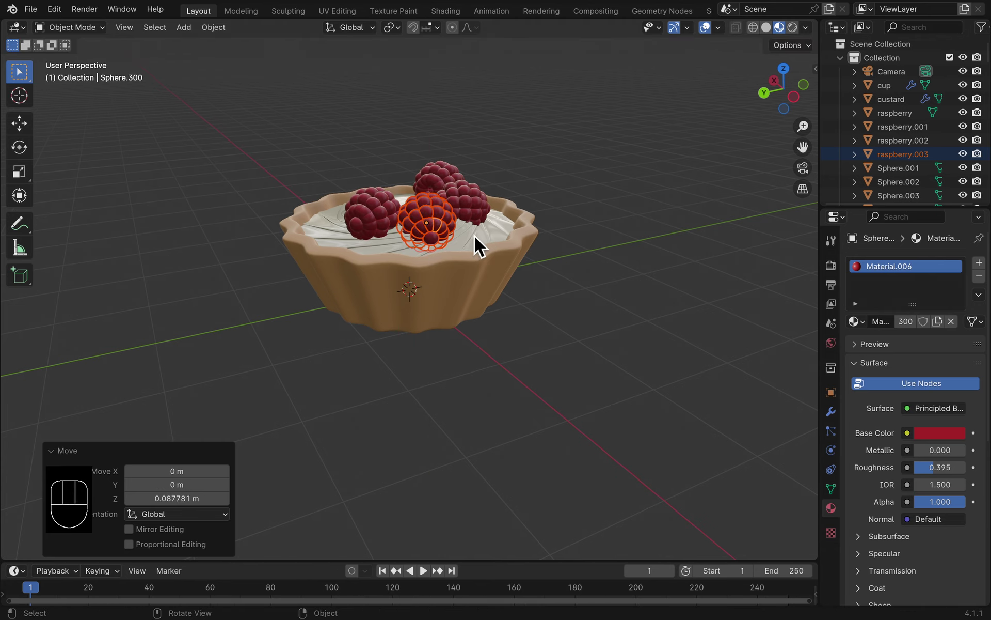
# Step: Duplicate the fourth raspberry about 1.11, -0.08, 0.09 m away across the custard, and rotate the copy about -160° around Z
pyautogui.moveTo(411, 243); pyautogui.dragTo(490, 324, button='middle')
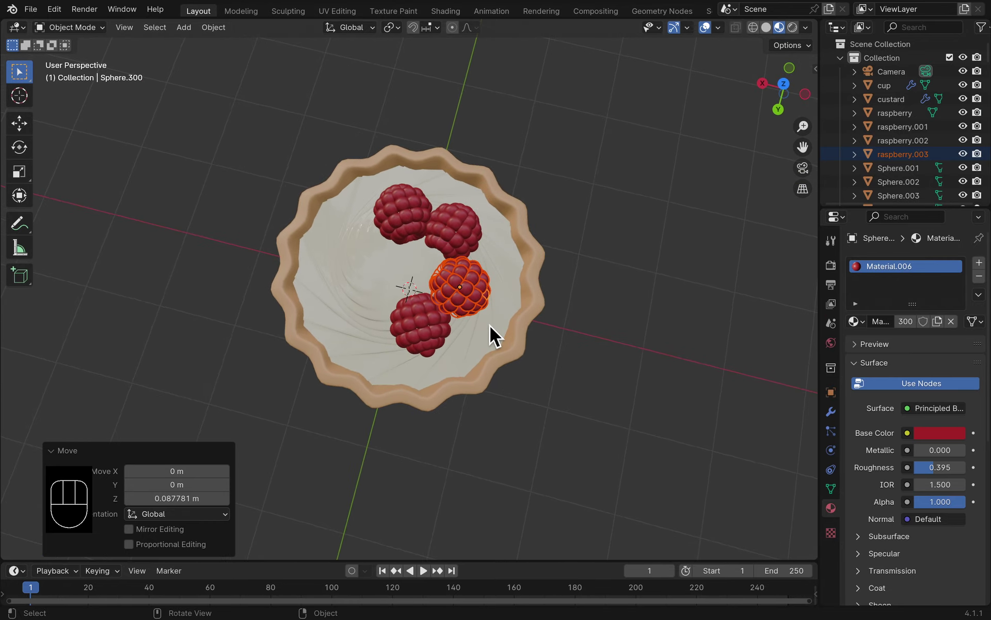
pyautogui.hotkey('shift', 'd')
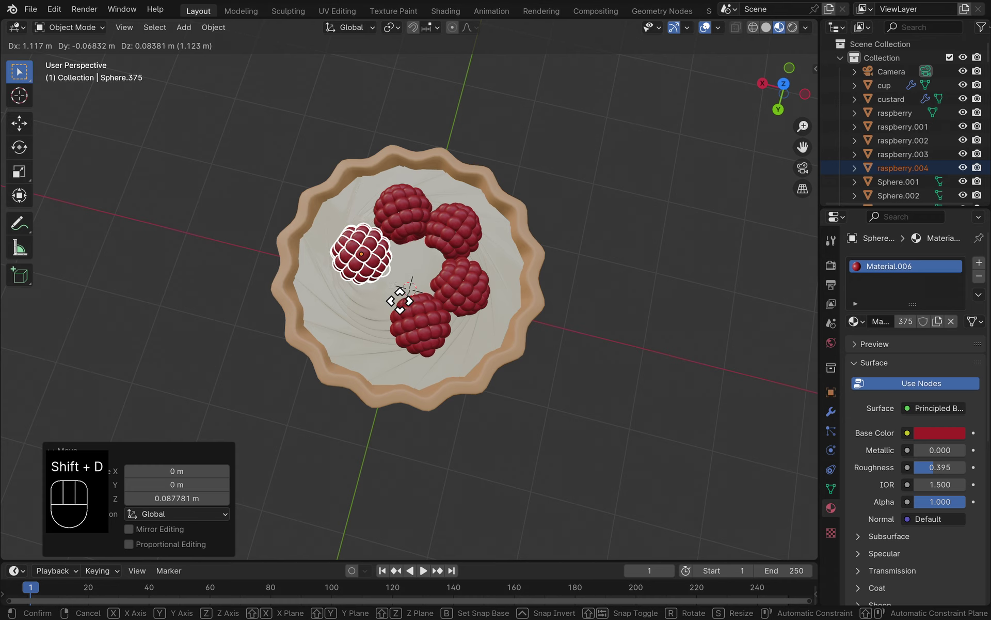
pyautogui.click(389, 289)
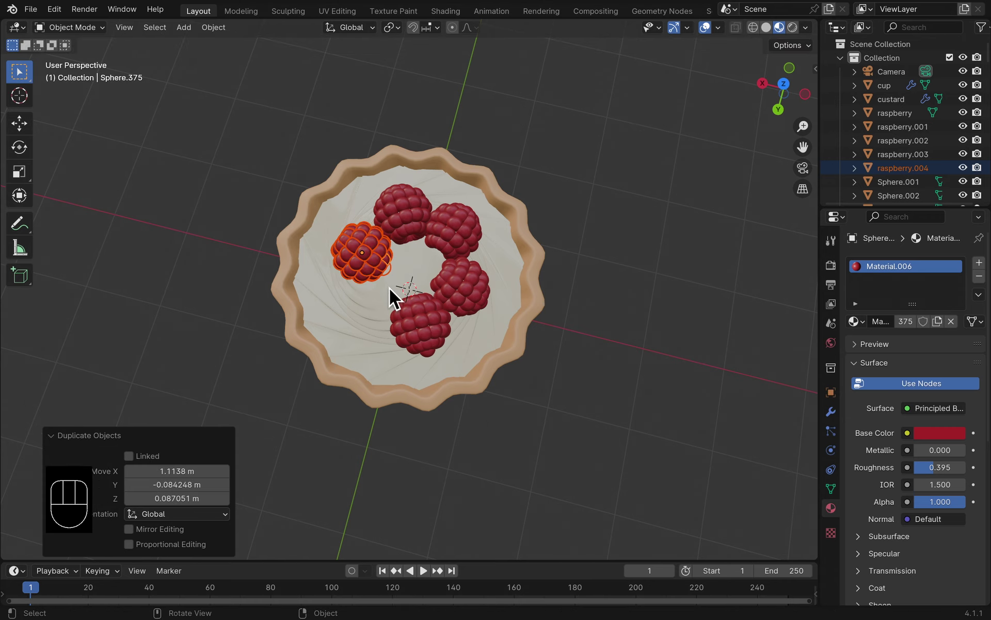
pyautogui.press('r')
pyautogui.press('z')
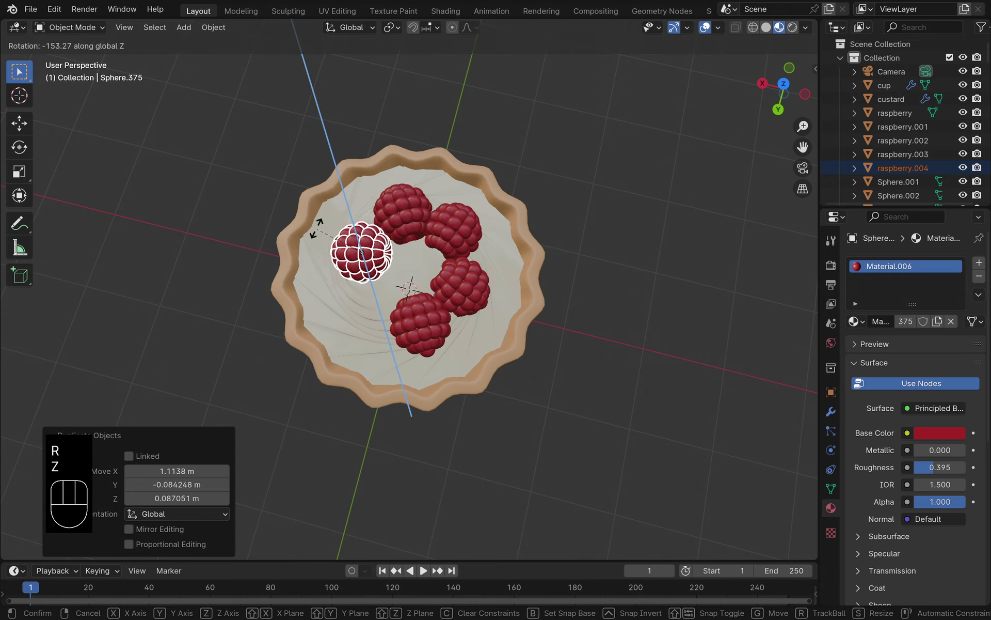
pyautogui.click(295, 205)
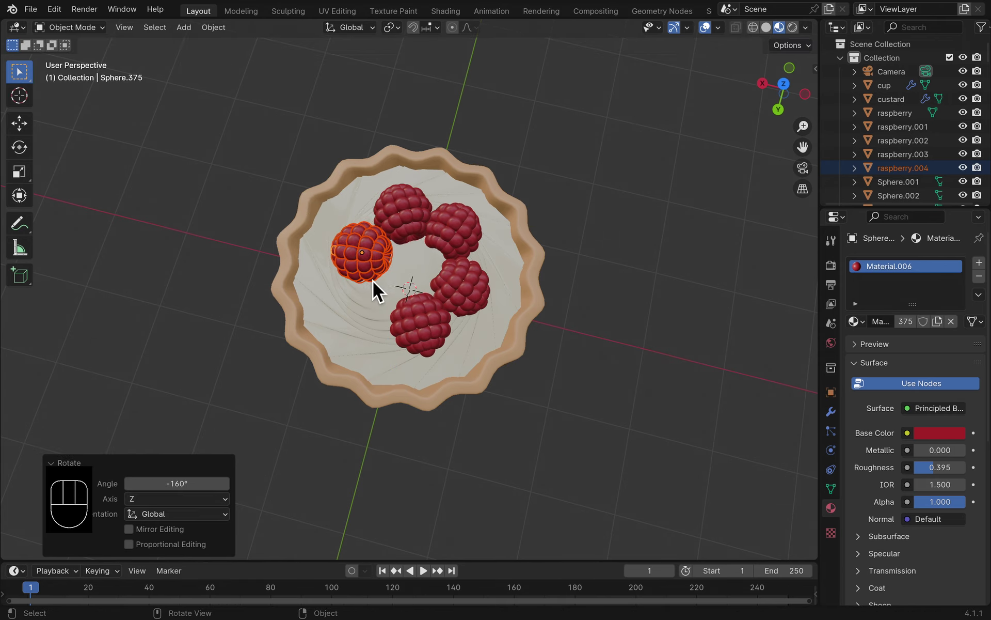
# Step: Check how the fifth raspberry sits on the custard and shift it by about 0.070, 0.004, 0.004 m
pyautogui.scroll(6, 373, 281)
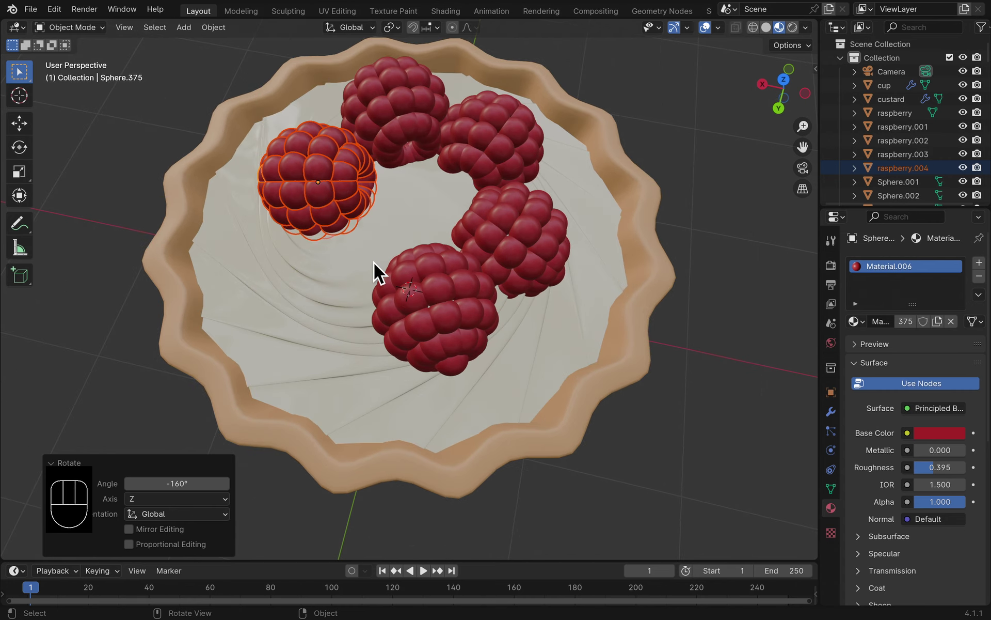
pyautogui.scroll(-2, 373, 261)
pyautogui.moveTo(370, 262); pyautogui.dragTo(364, 212, button='middle')
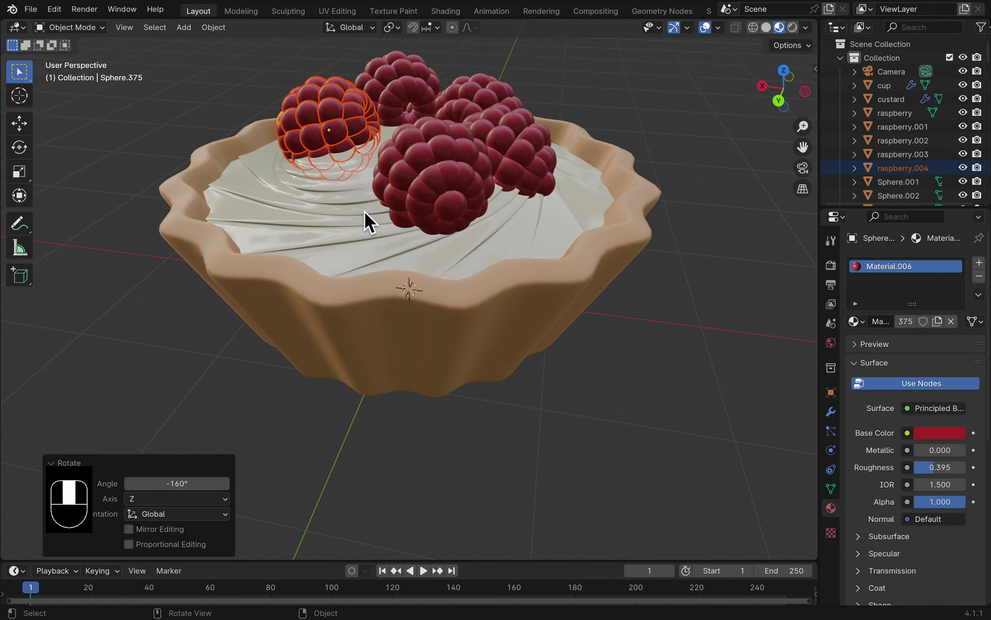
pyautogui.scroll(-5, 367, 214)
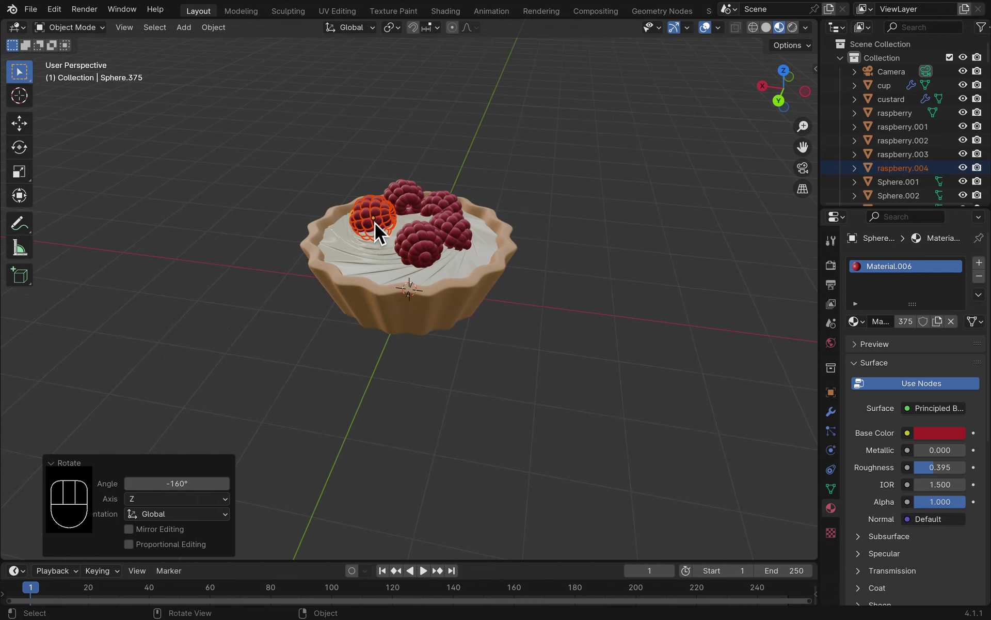
pyautogui.scroll(-3, 375, 223)
pyautogui.moveTo(506, 292); pyautogui.dragTo(479, 334, button='middle')
pyautogui.press('g')
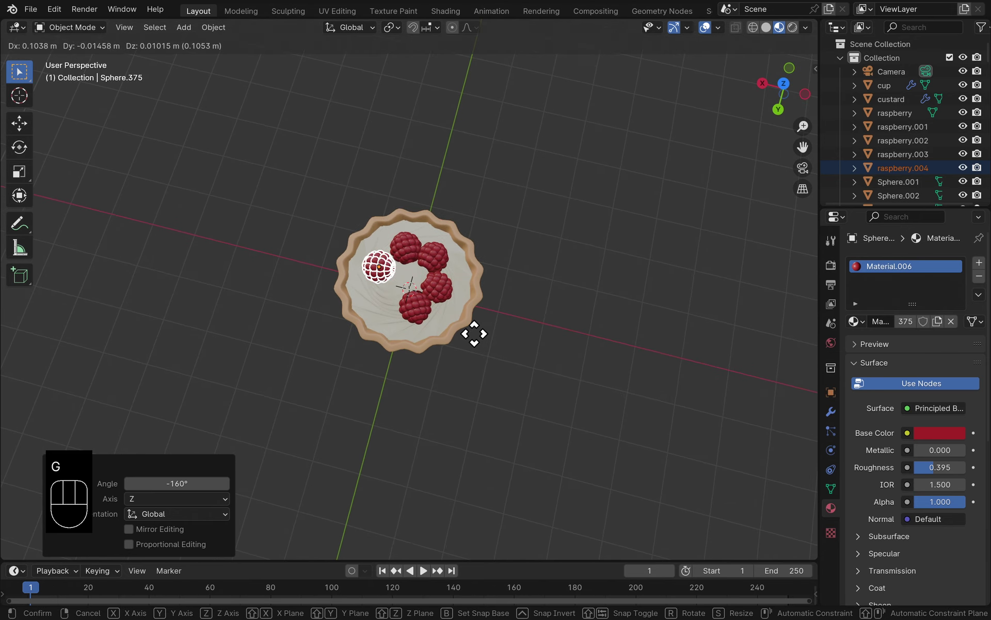
pyautogui.click(463, 323)
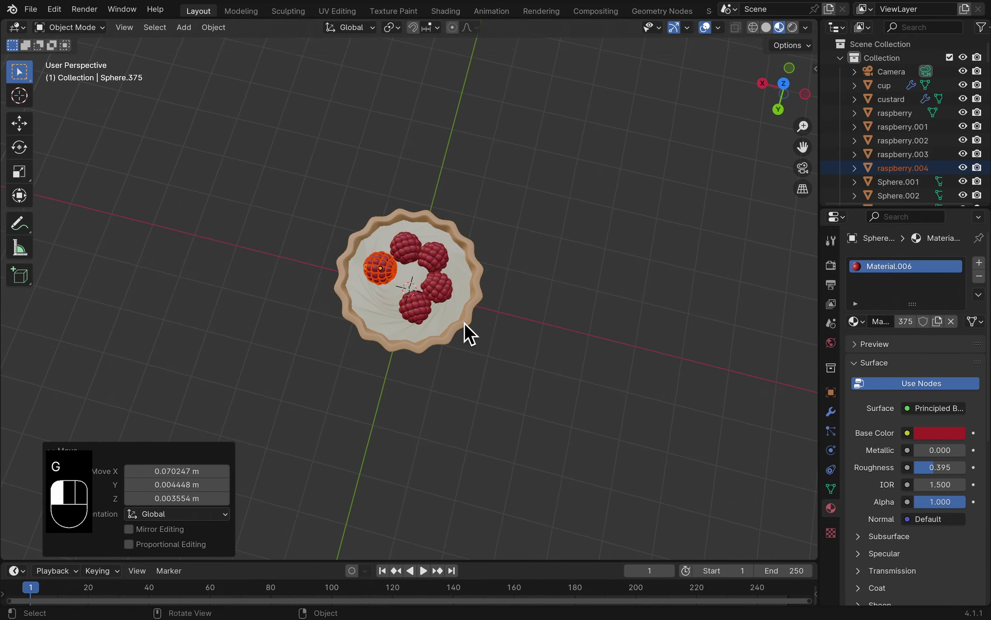
# Step: Duplicate the fifth raspberry about -0.19, 0.49, -0.13 m away into the ring's gap, and rotate the copy about 54.5° around Z
pyautogui.hotkey('shift', 'd')
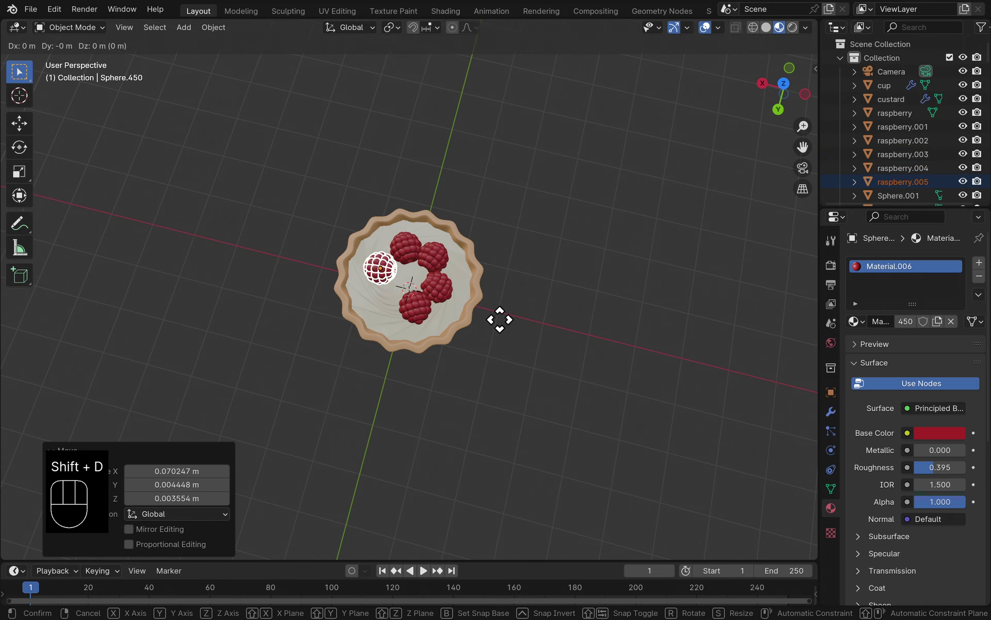
pyautogui.click(503, 347)
pyautogui.press('r')
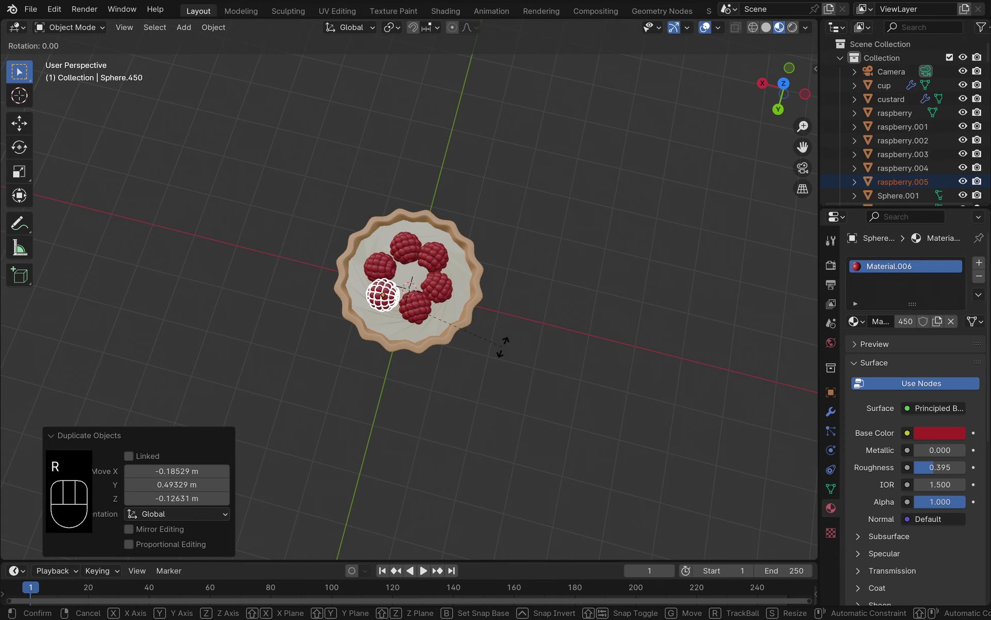
pyautogui.press('z')
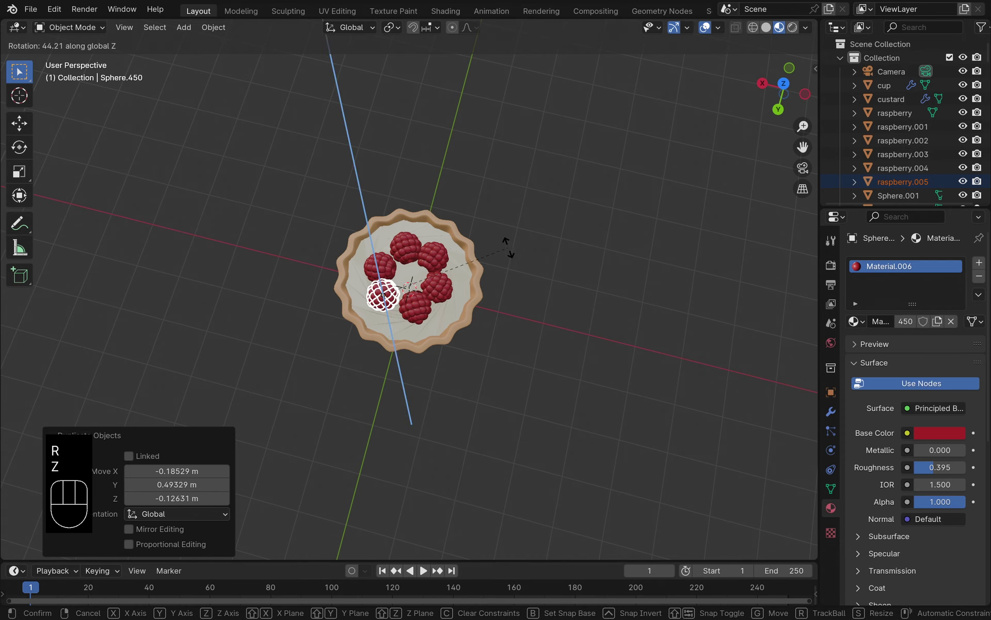
pyautogui.click(502, 231)
# Step: Shift the sixth raspberry by about -0.06, 0.03, -0.01 m between its two neighbours in the ring
pyautogui.scroll(5, 486, 275)
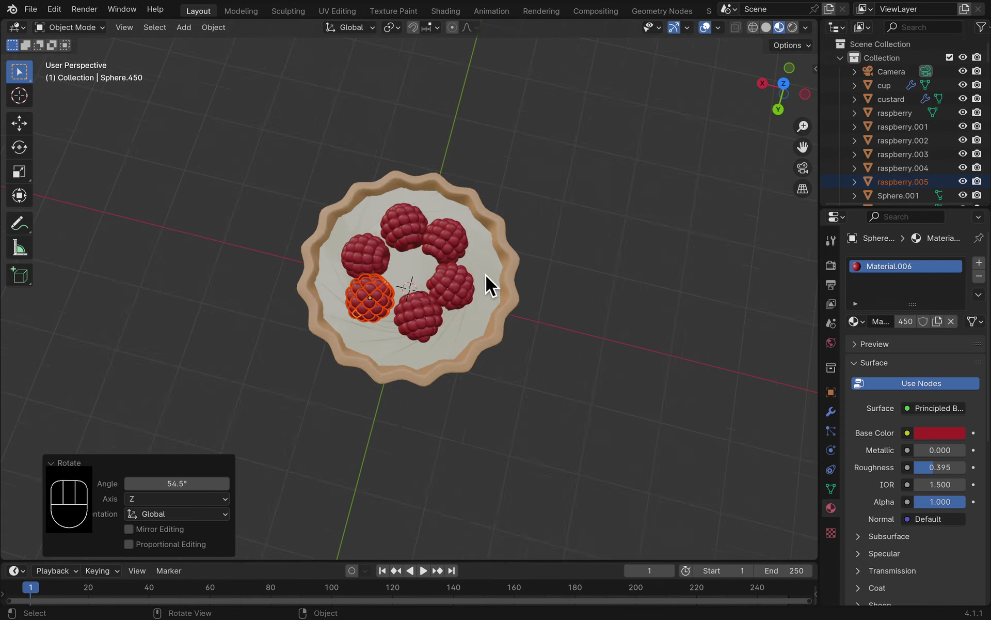
pyautogui.moveTo(476, 299); pyautogui.dragTo(478, 299, button='middle')
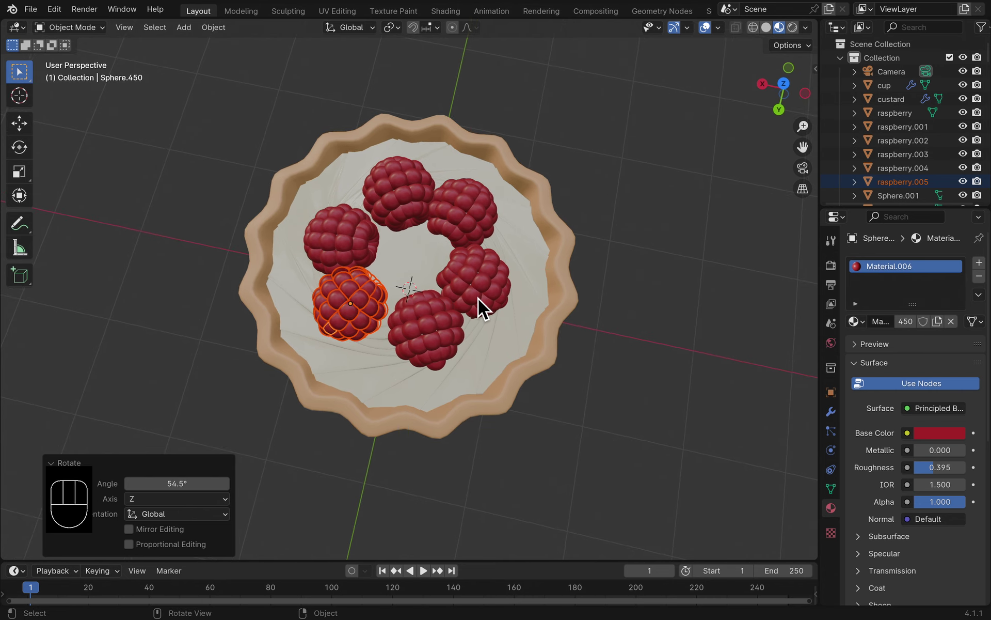
pyautogui.press('g')
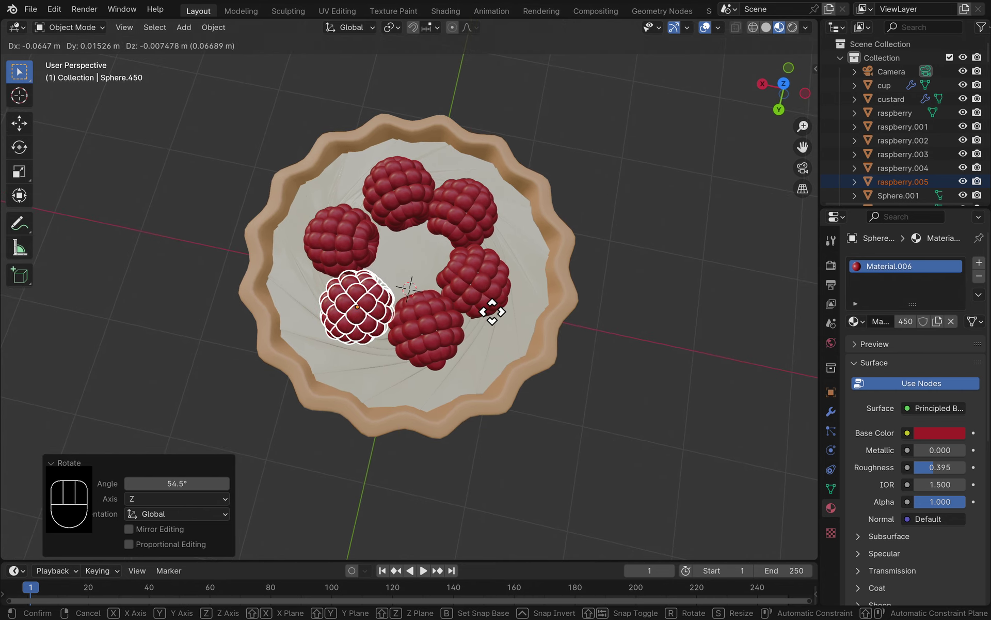
pyautogui.click(480, 301)
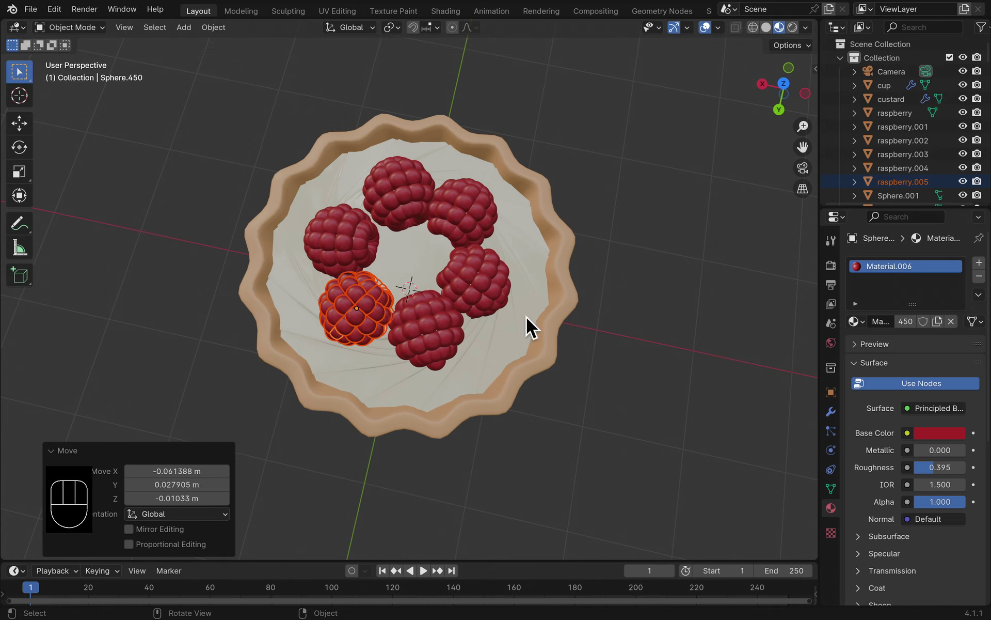
pyautogui.click(501, 330)
pyautogui.click(653, 342)
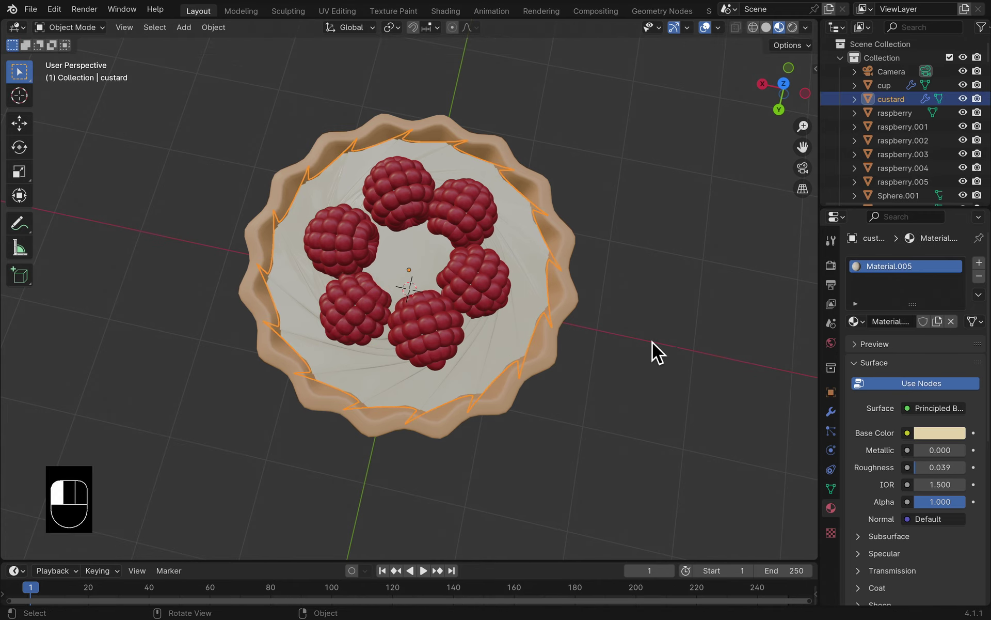
pyautogui.moveTo(652, 342); pyautogui.dragTo(600, 277, button='middle')
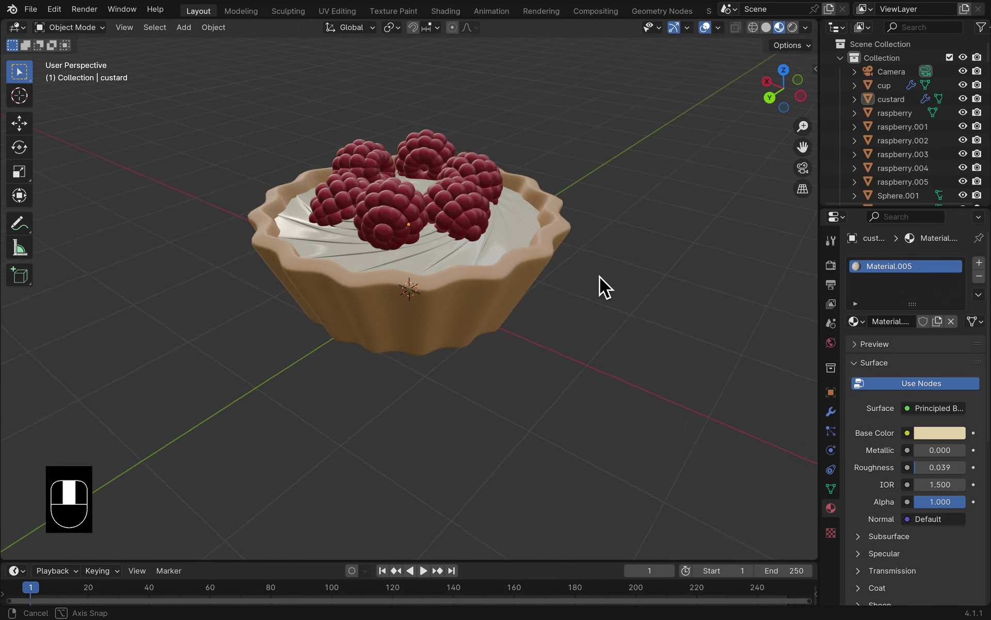
pyautogui.press('super+z')
pyautogui.press('super+z')
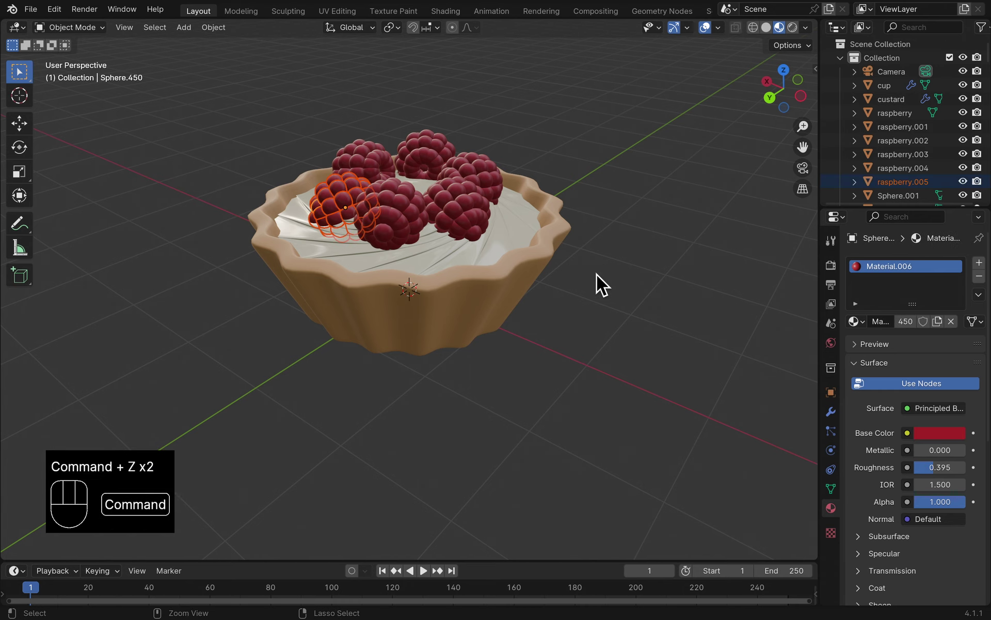
# Step: Raise the sixth raspberry out of the custard along Z by about 0.1 m, deselect it, and save the file
pyautogui.press('g')
pyautogui.press('z')
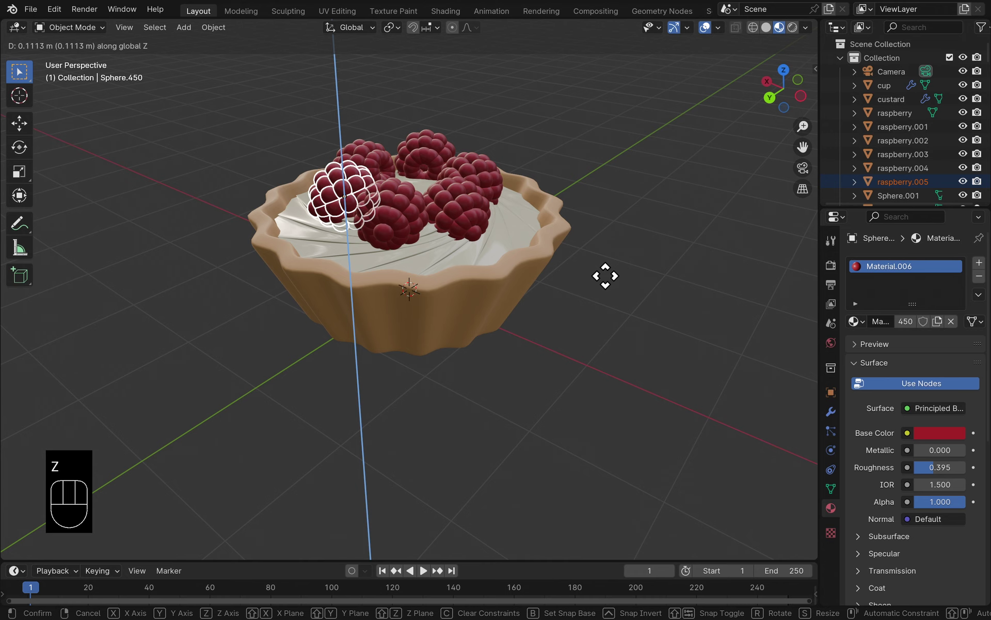
pyautogui.click(605, 276)
pyautogui.click(623, 231)
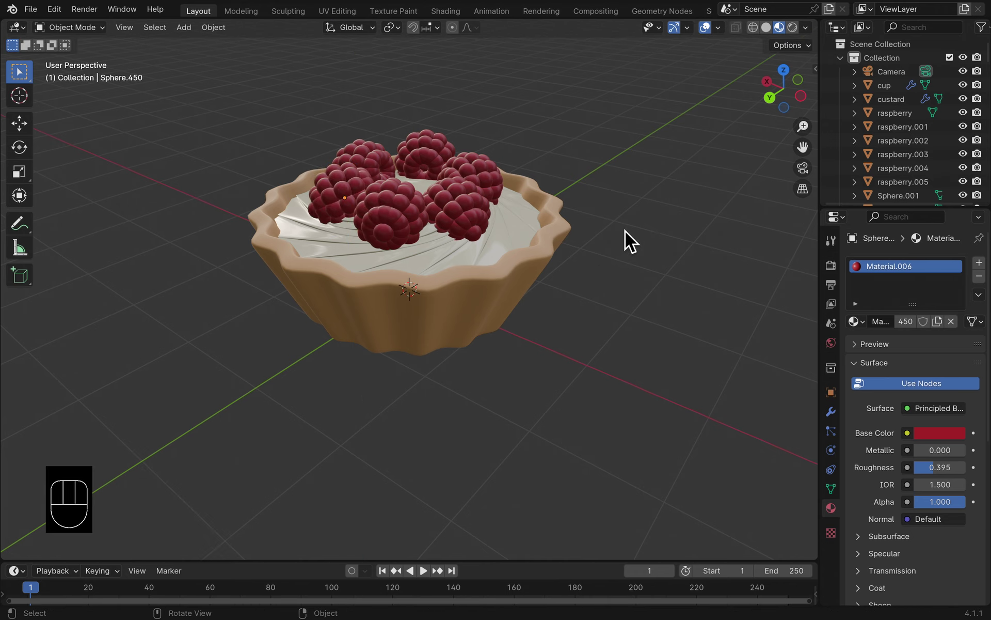
pyautogui.press('super+s')
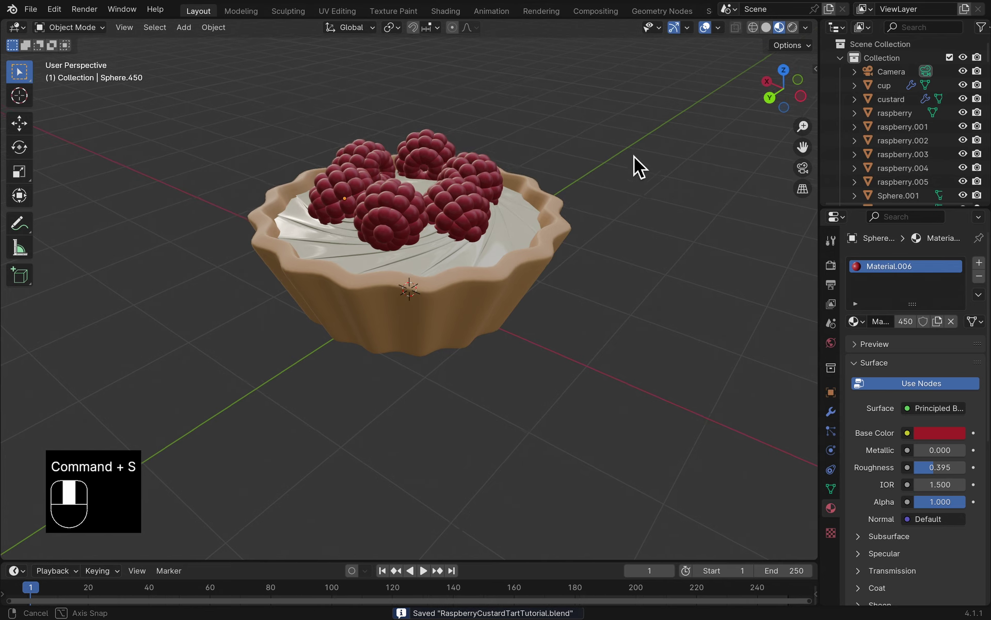
# Step: Import blueraspberry.obj from the Documents folder as a Wavefront OBJ
pyautogui.moveTo(634, 156); pyautogui.dragTo(587, 189, button='middle')
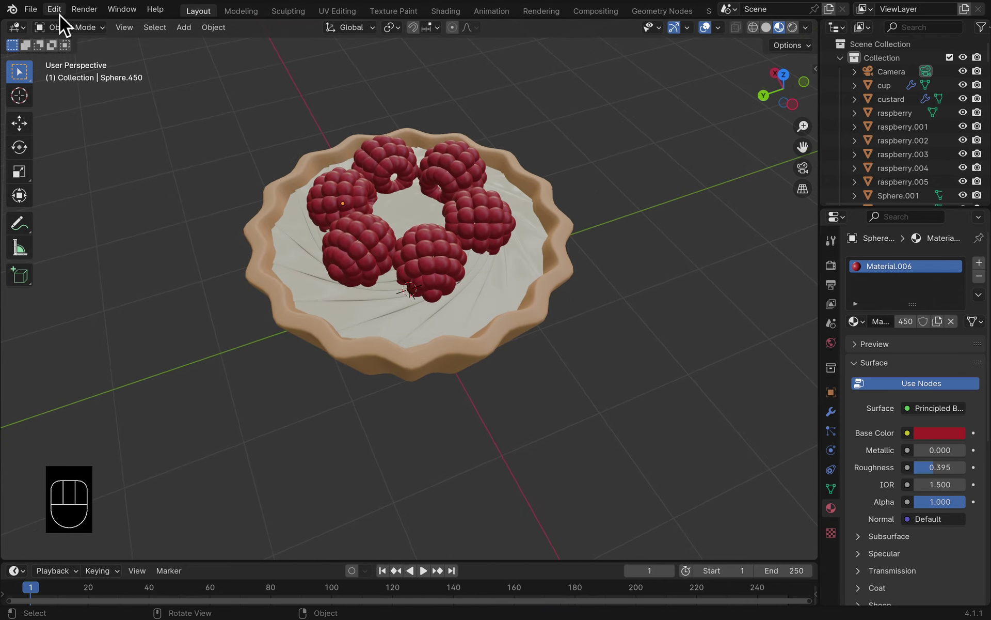
pyautogui.click(31, 9)
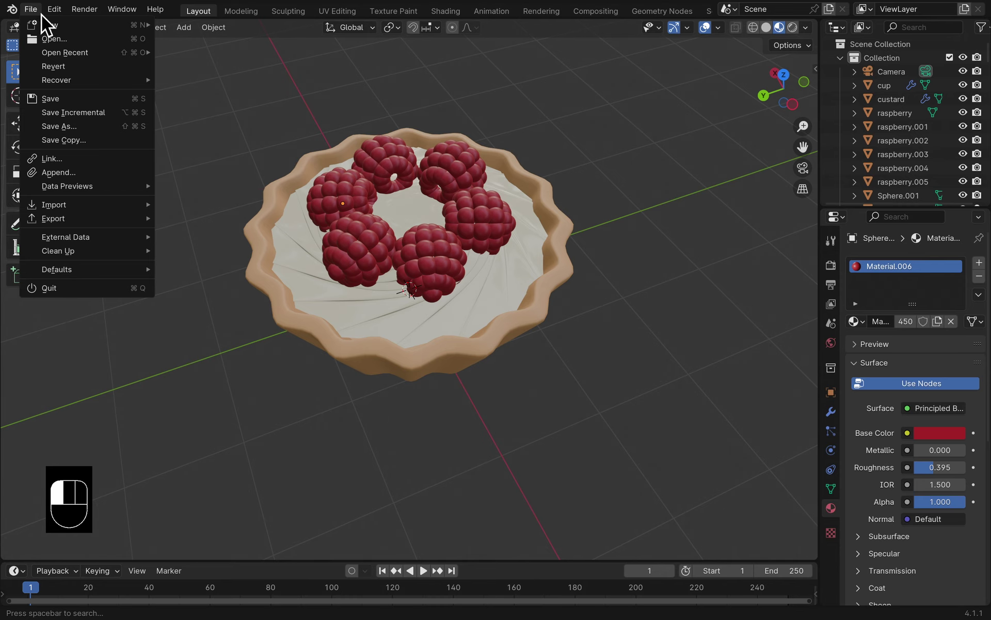
pyautogui.moveTo(86, 207)
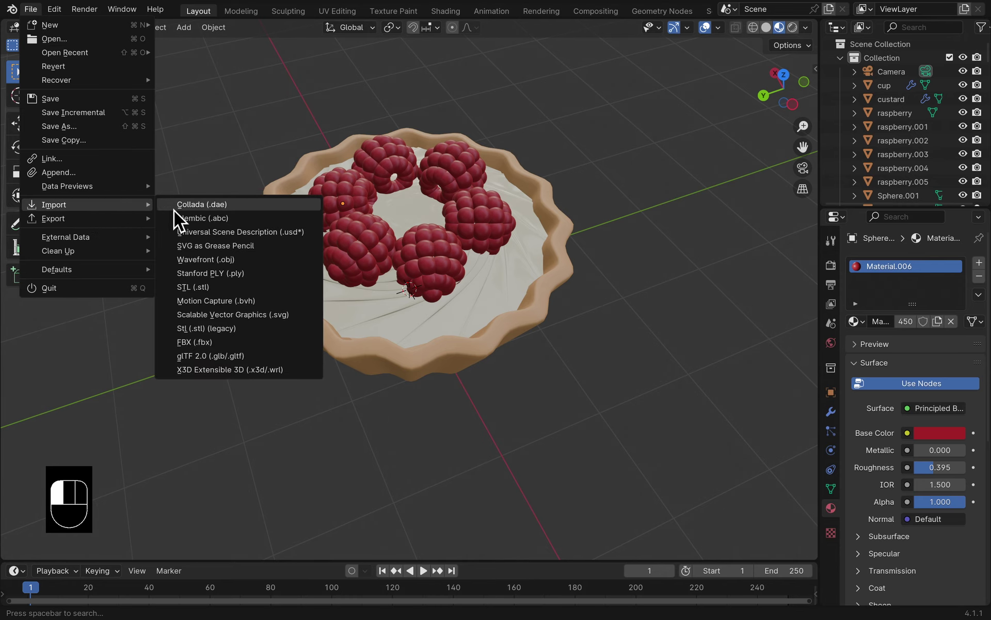
pyautogui.click(222, 259)
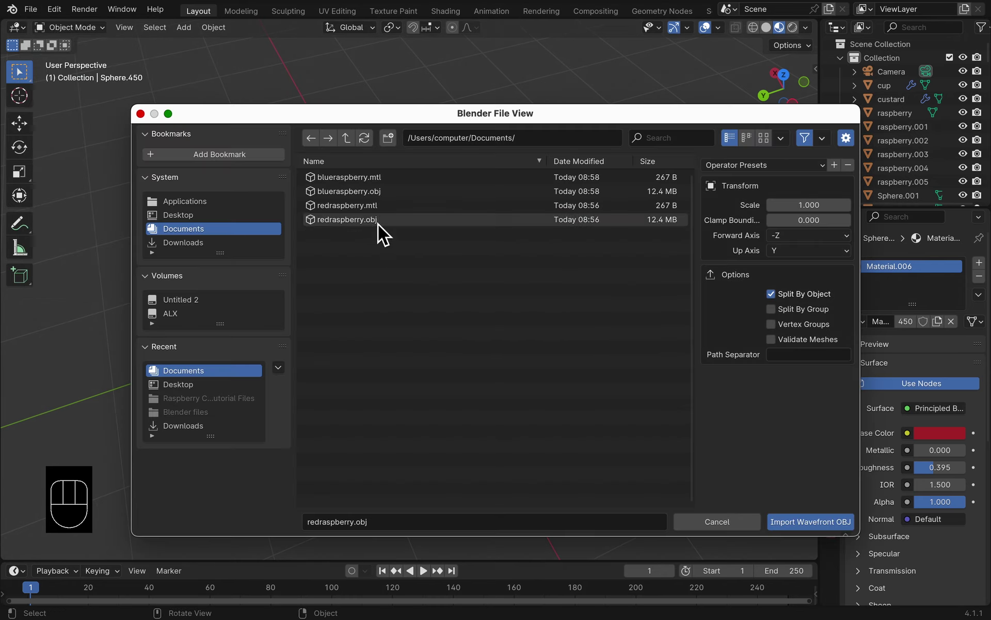
pyautogui.click(362, 192)
pyautogui.click(796, 523)
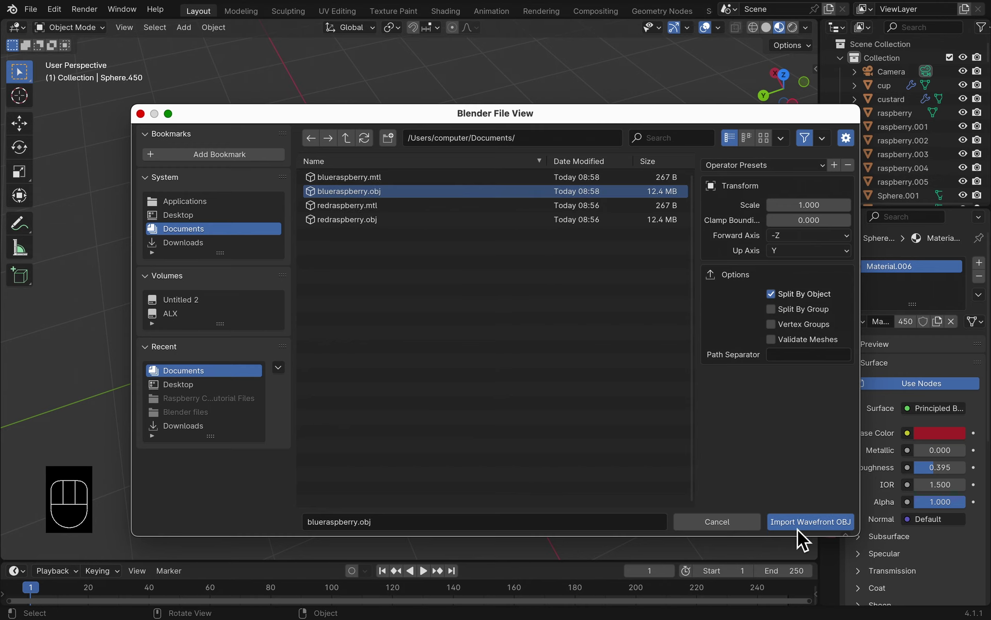
# Step: Scale the imported blue raspberry to about 0.277 and raise it about 1.34 m along Z above the ring's centre
pyautogui.press('s')
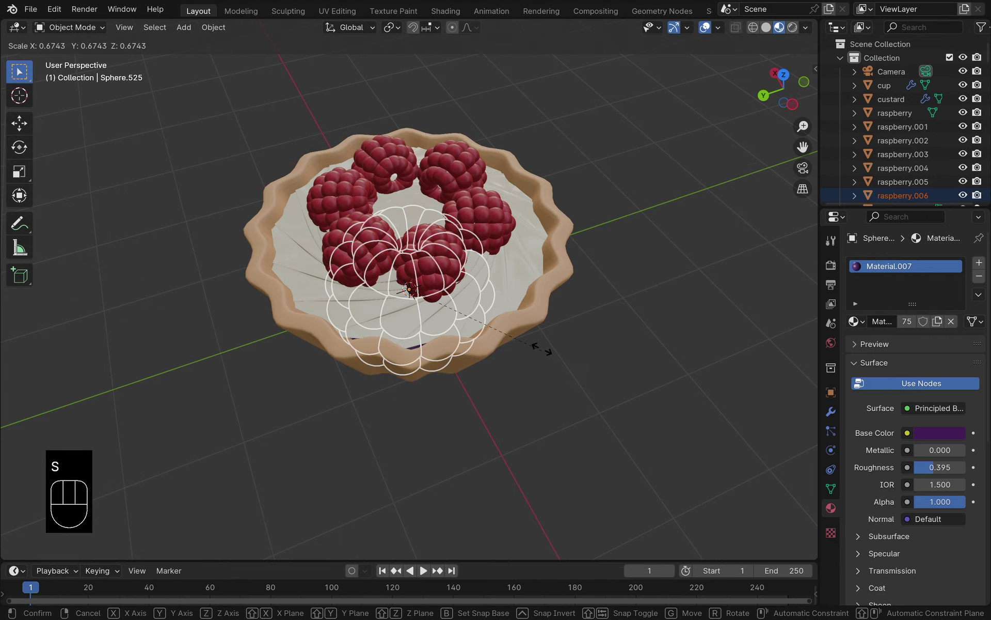
pyautogui.click(469, 299)
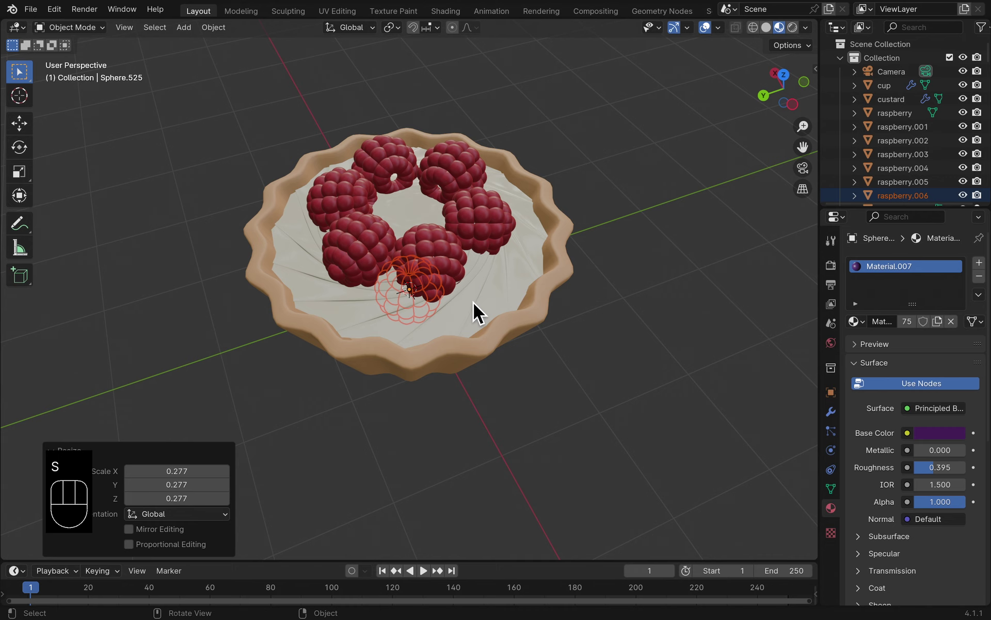
pyautogui.press('g')
pyautogui.press('z')
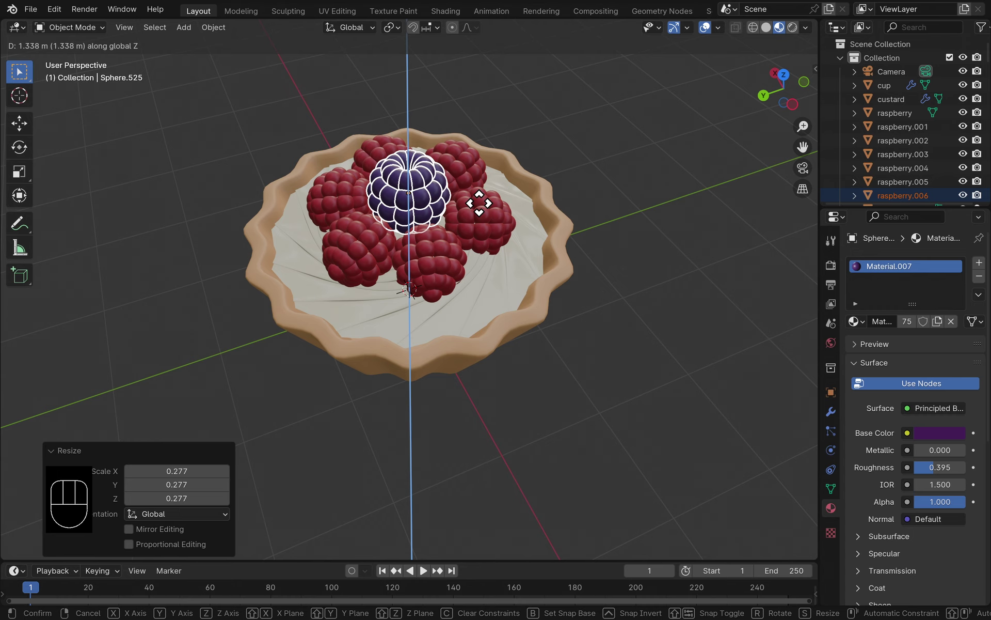
pyautogui.click(479, 203)
# Step: Scale the blue raspberry by about 0.86 and rotate it 180° around the X axis
pyautogui.press('s')
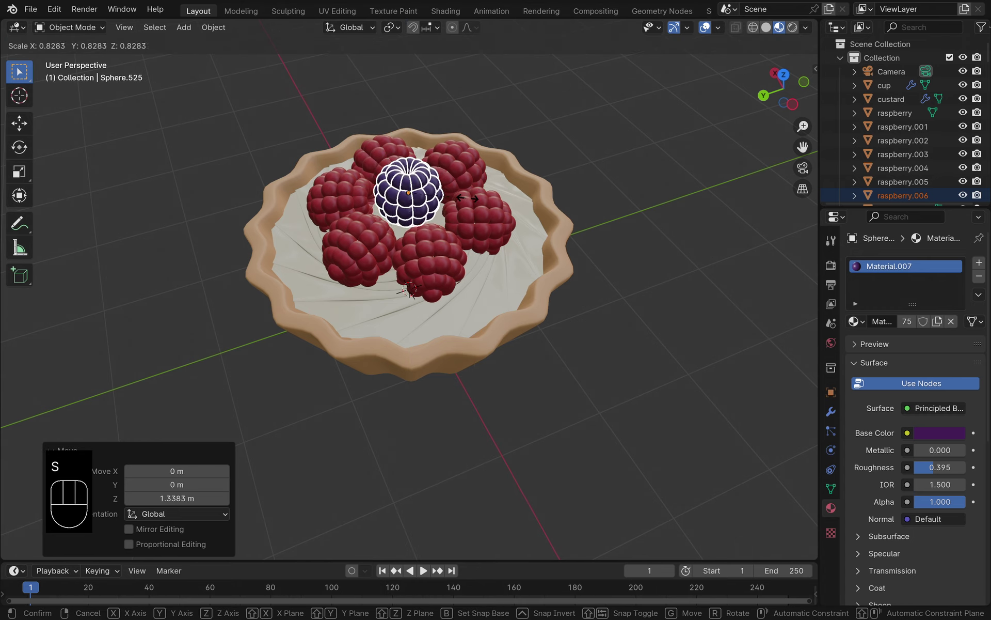
pyautogui.click(471, 200)
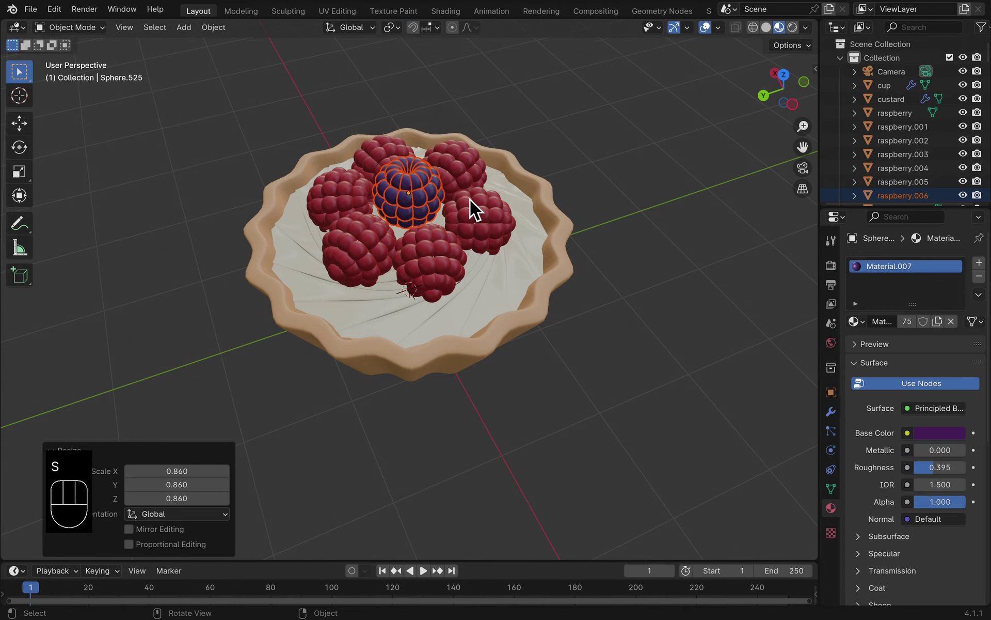
pyautogui.press('r')
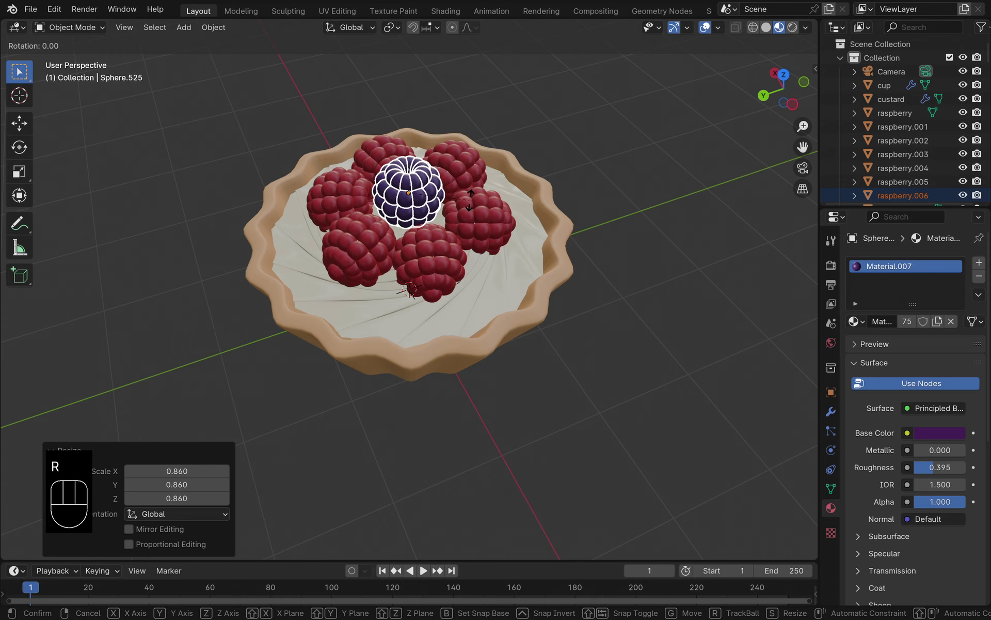
pyautogui.press('x')
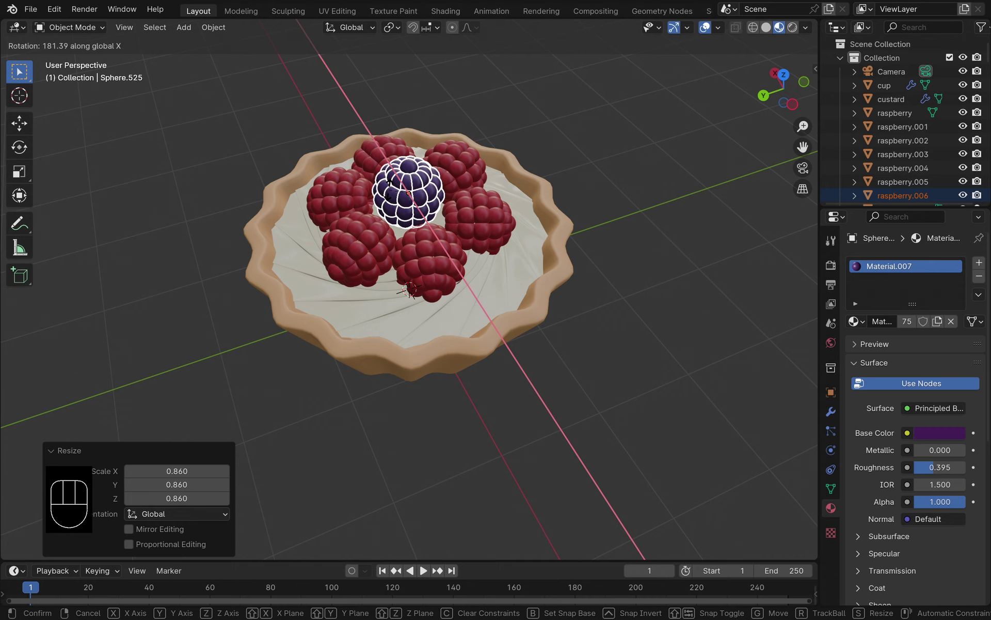
pyautogui.click(389, 190)
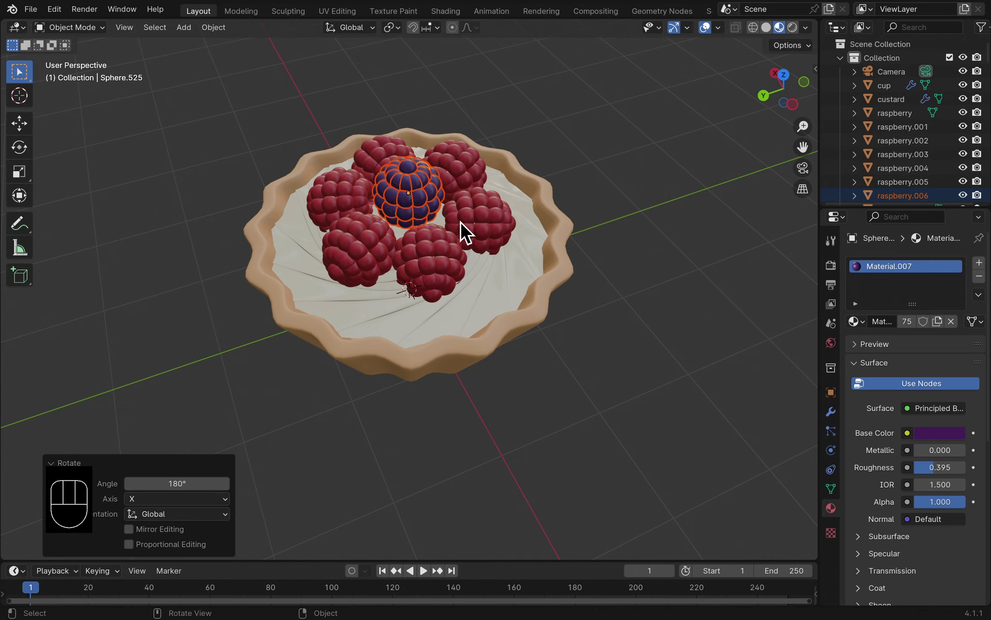
# Step: Lower the blue raspberry about 0.08 m along Z between the red ones, deselect it, and save the file
pyautogui.press('g')
pyautogui.press('z')
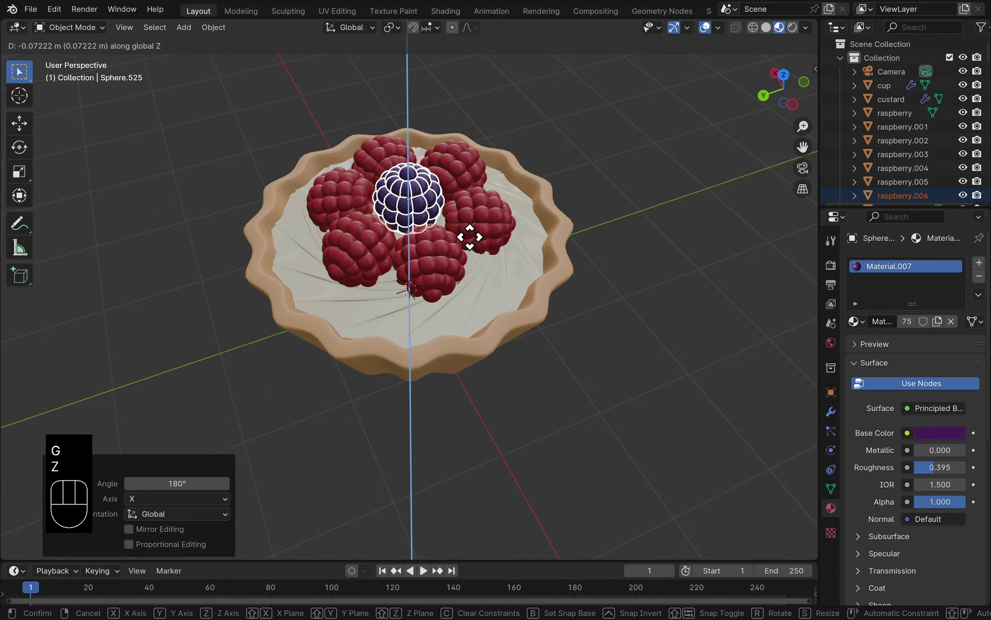
pyautogui.click(459, 225)
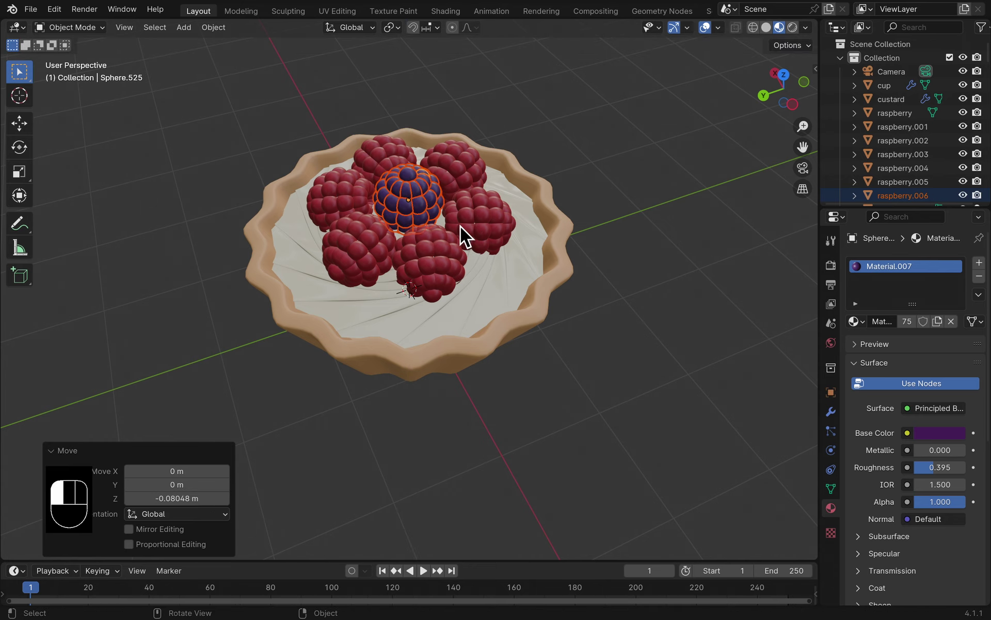
pyautogui.click(617, 330)
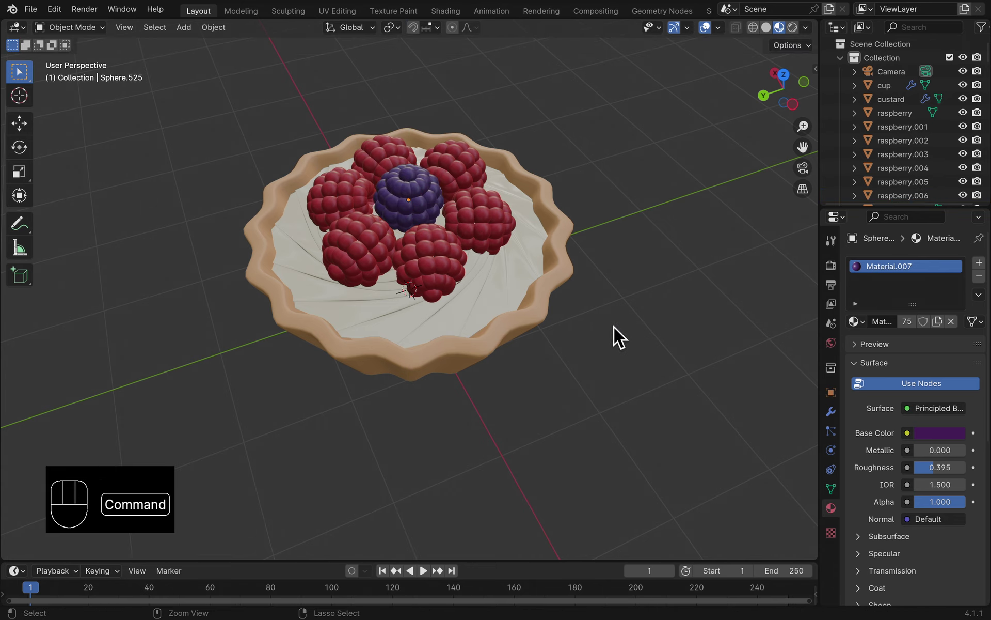
pyautogui.press('super+s')
# Step: Add a cube mesh at the world origin and scale it by about 2.26 so it encloses the tart
pyautogui.scroll(-3, 615, 329)
pyautogui.moveTo(600, 355); pyautogui.dragTo(546, 312, button='middle')
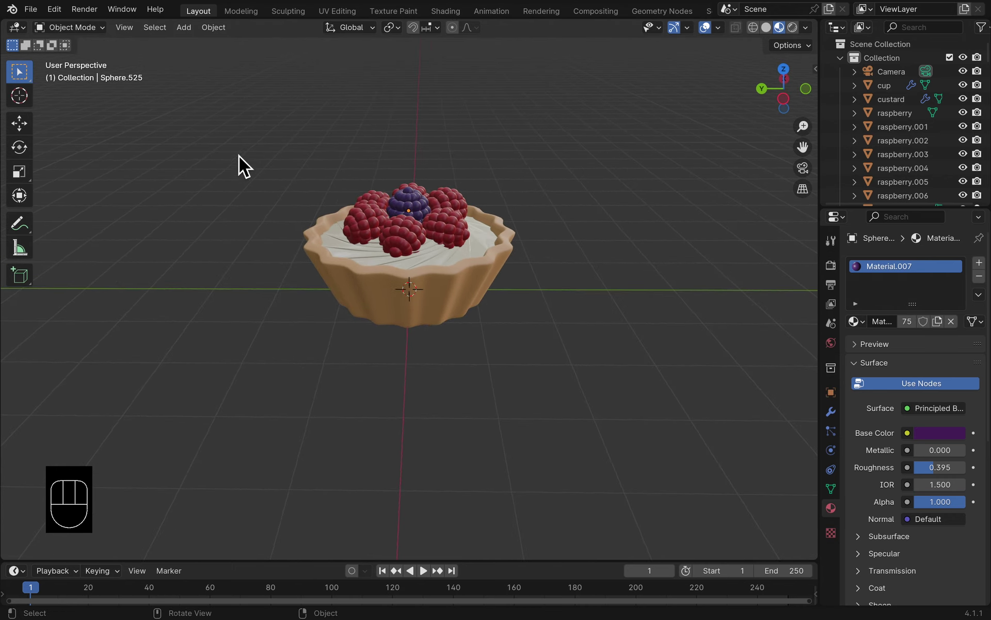
pyautogui.click(181, 34)
pyautogui.moveTo(215, 42)
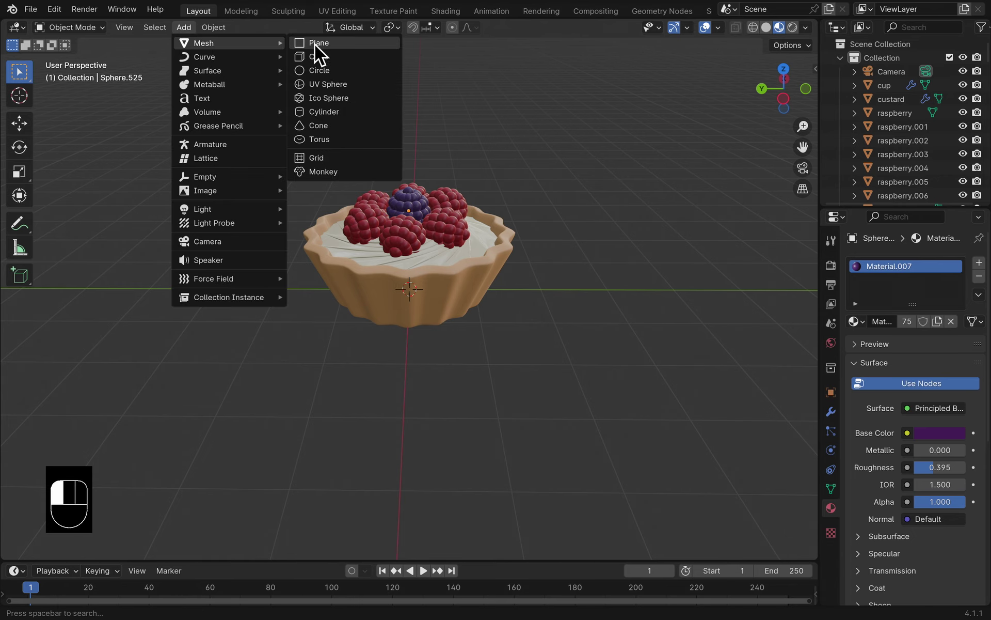
pyautogui.click(327, 63)
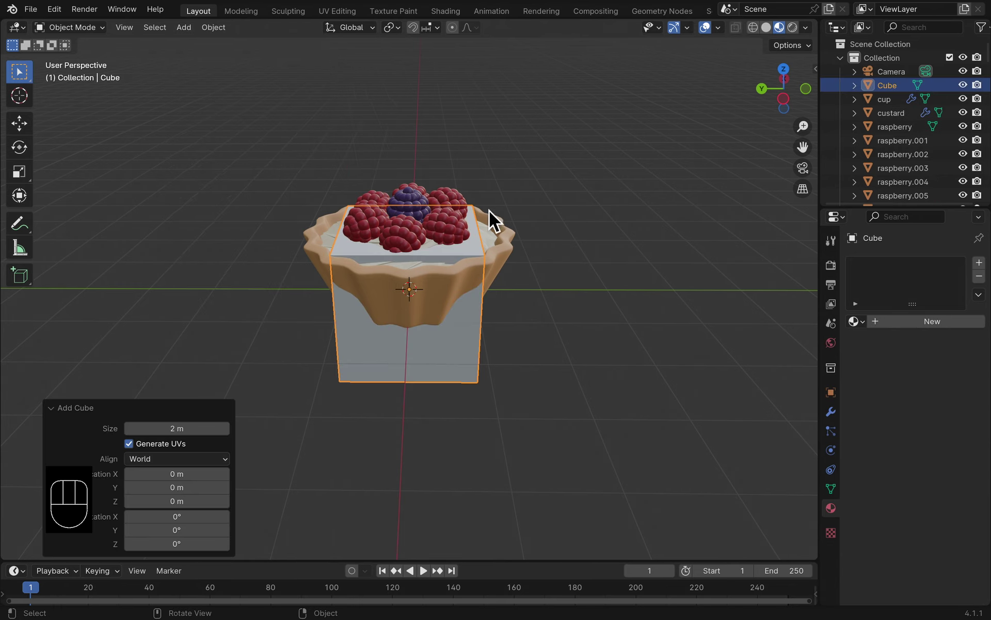
pyautogui.press('s')
pyautogui.click(696, 202)
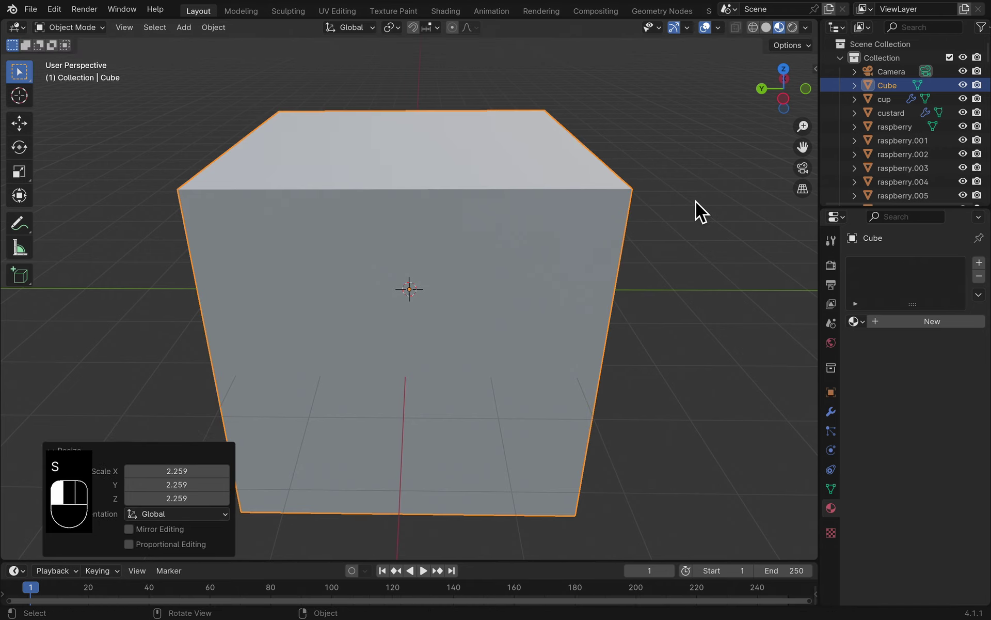
# Step: Raise the cube about 1.84 m along Z and enter Edit Mode on it
pyautogui.press('g')
pyautogui.press('z')
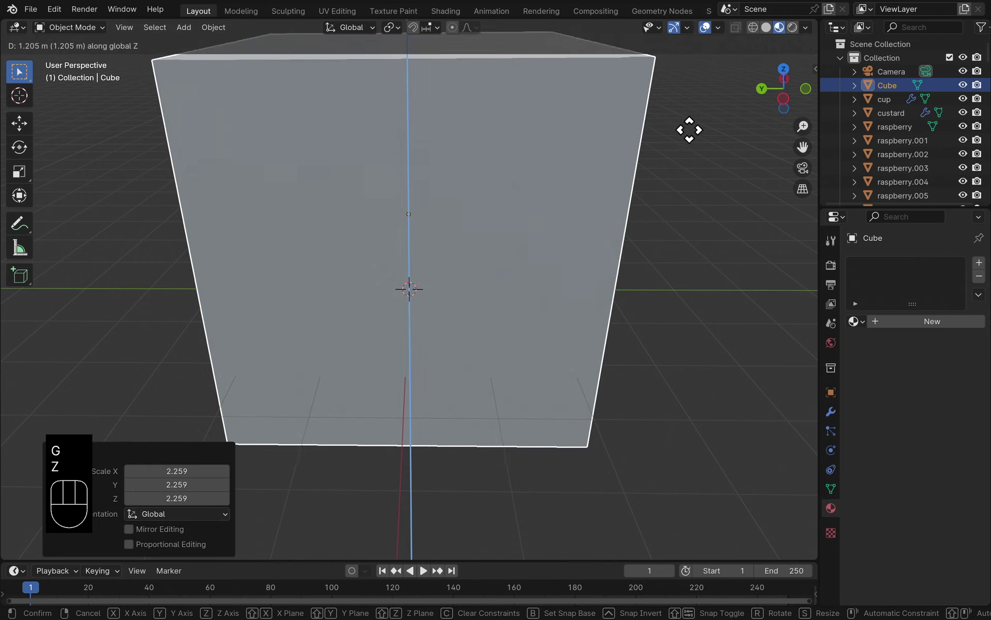
pyautogui.click(683, 94)
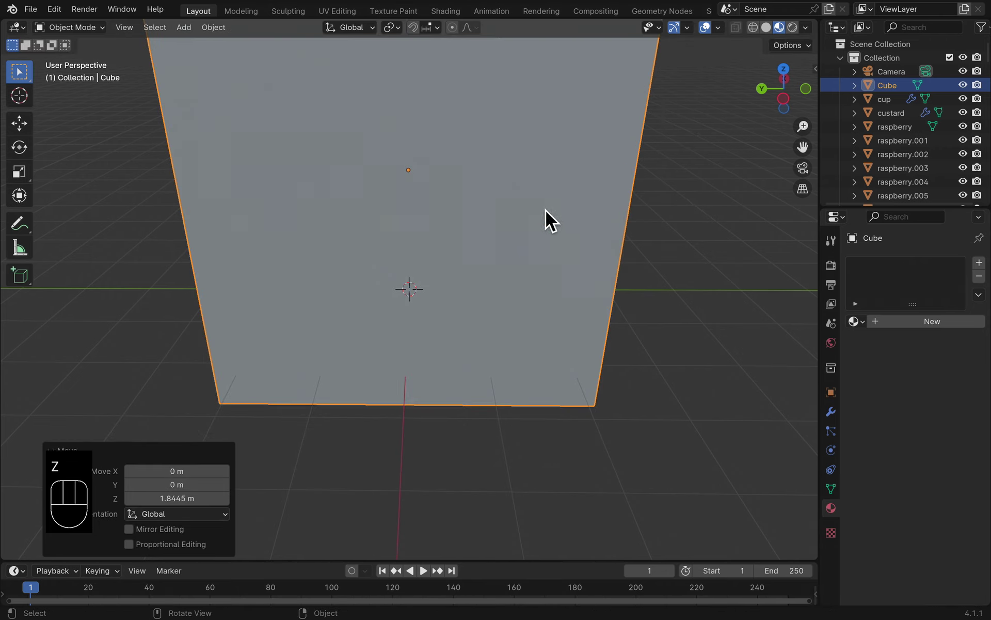
pyautogui.click(490, 218)
pyautogui.scroll(-2, 487, 215)
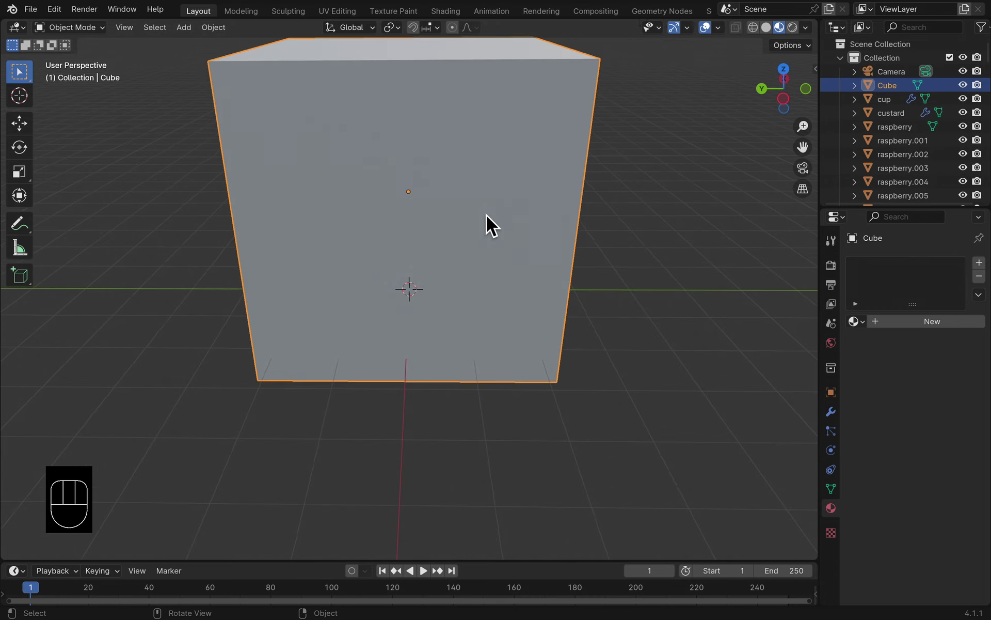
pyautogui.click(72, 28)
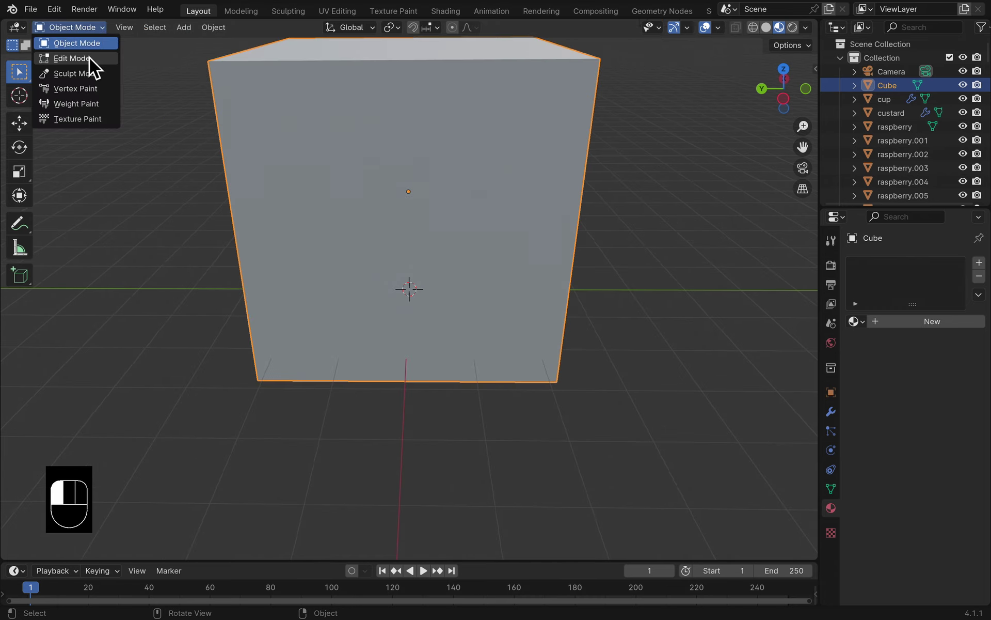
pyautogui.click(89, 57)
pyautogui.press('x')
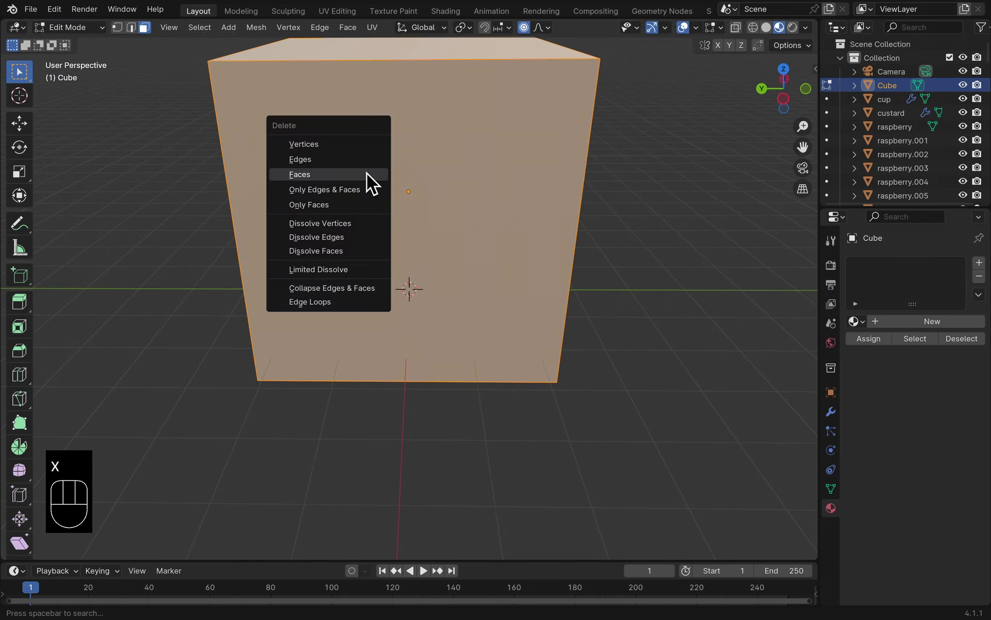
pyautogui.click(350, 175)
pyautogui.press('super+z')
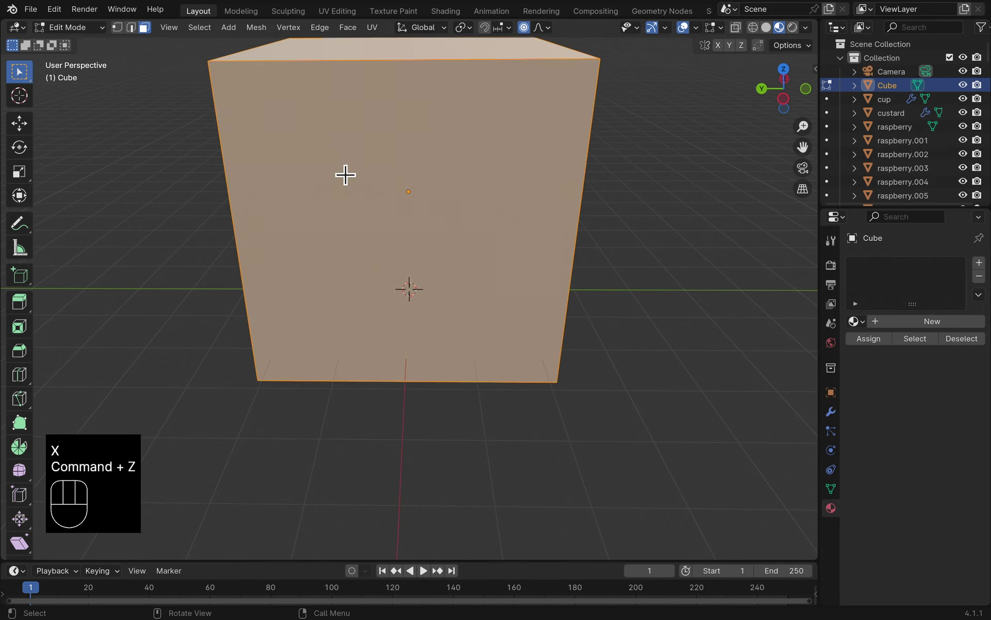
pyautogui.press('super+z')
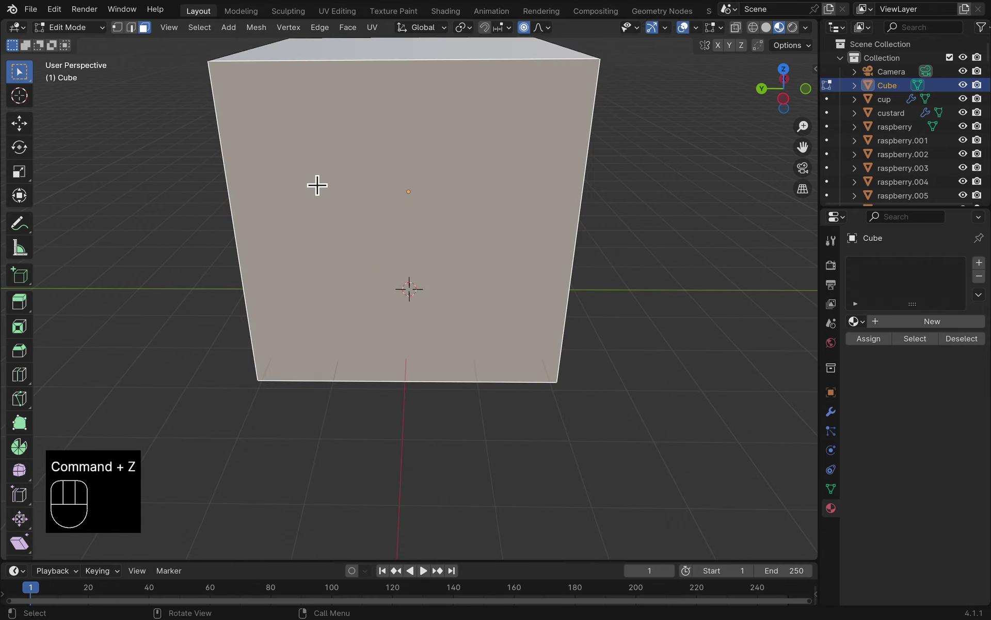
# Step: Delete the cube's front, top and two side faces, keeping only the floor and back wall
pyautogui.press('x')
pyautogui.click(301, 189)
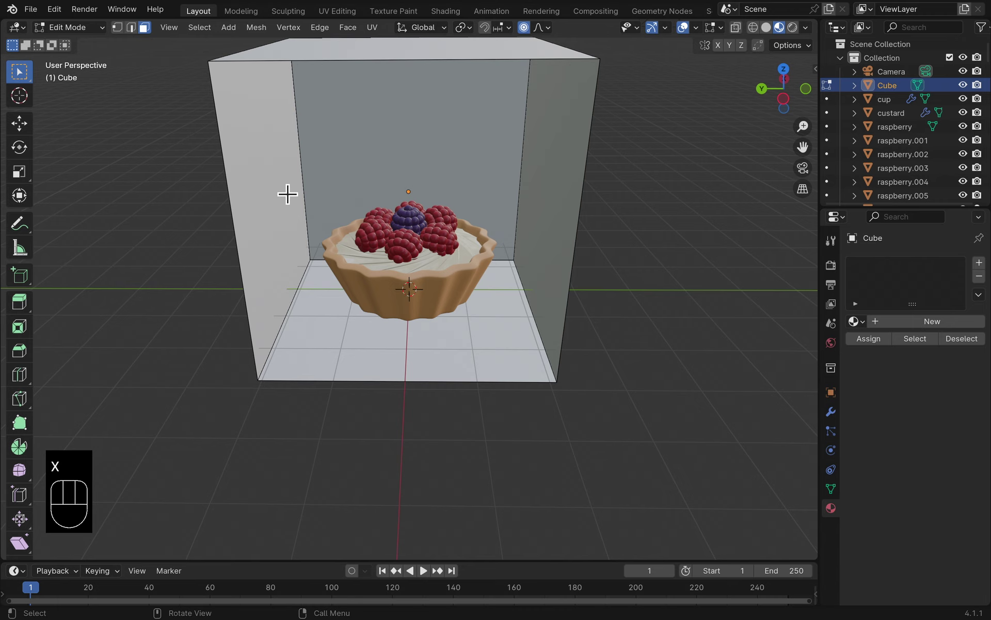
pyautogui.click(267, 178)
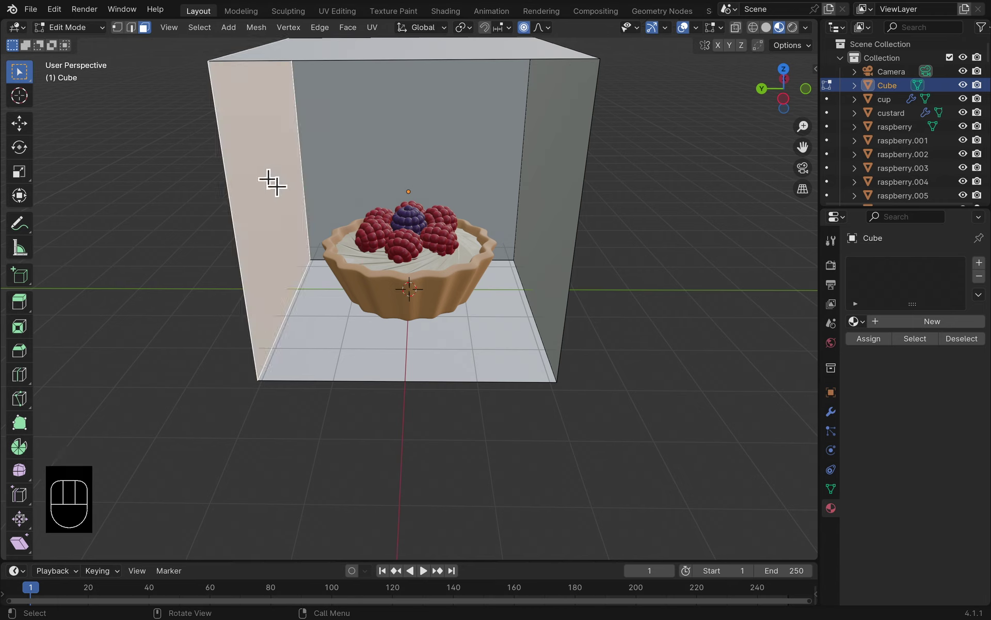
pyautogui.keyDown('shift'); pyautogui.click(557, 179); pyautogui.keyUp('shift')
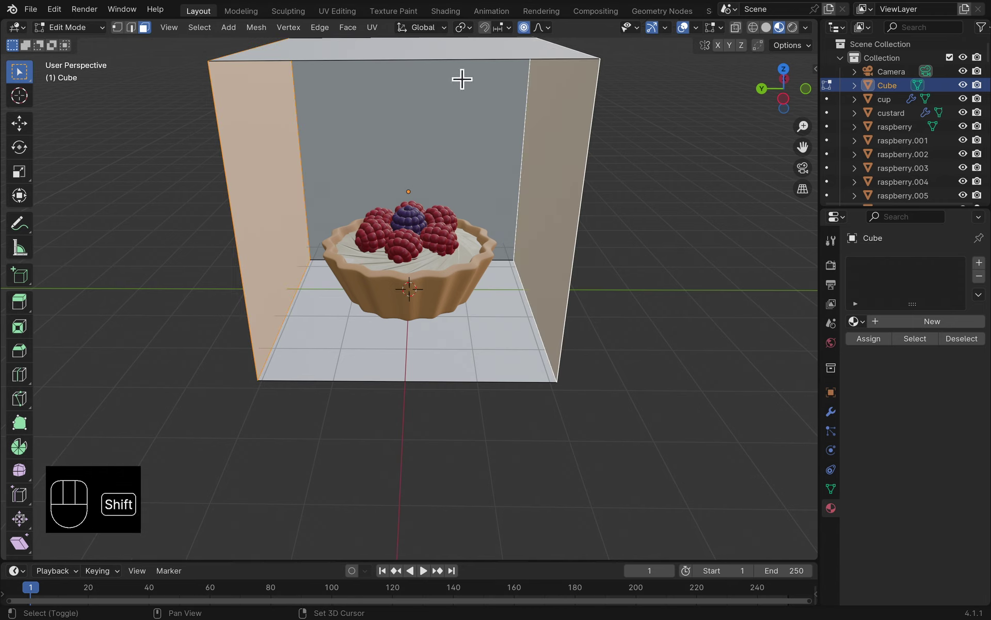
pyautogui.keyDown('shift'); pyautogui.click(450, 54); pyautogui.keyUp('shift')
pyautogui.press('x')
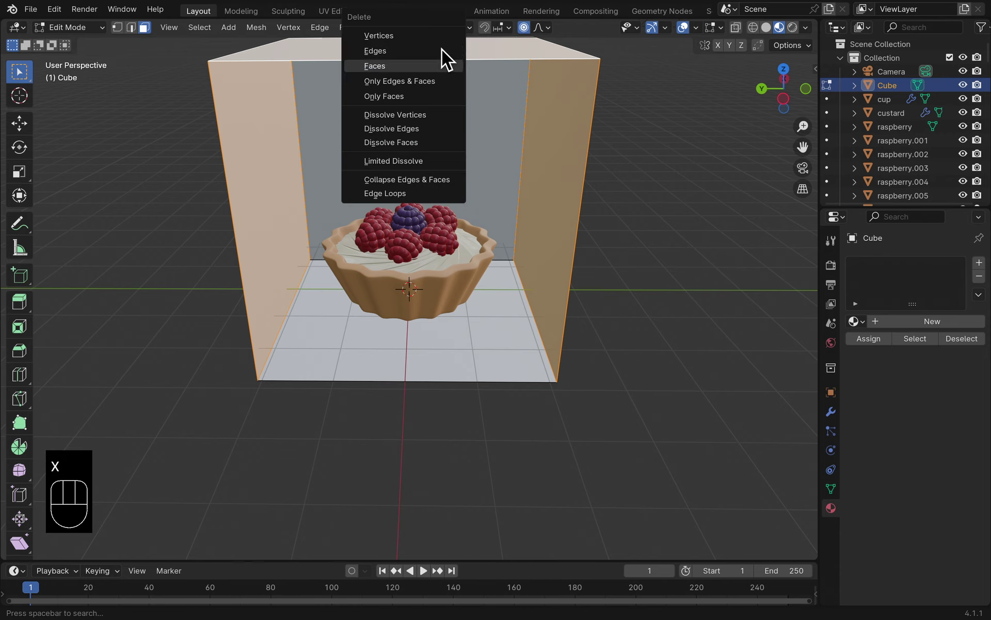
pyautogui.click(412, 65)
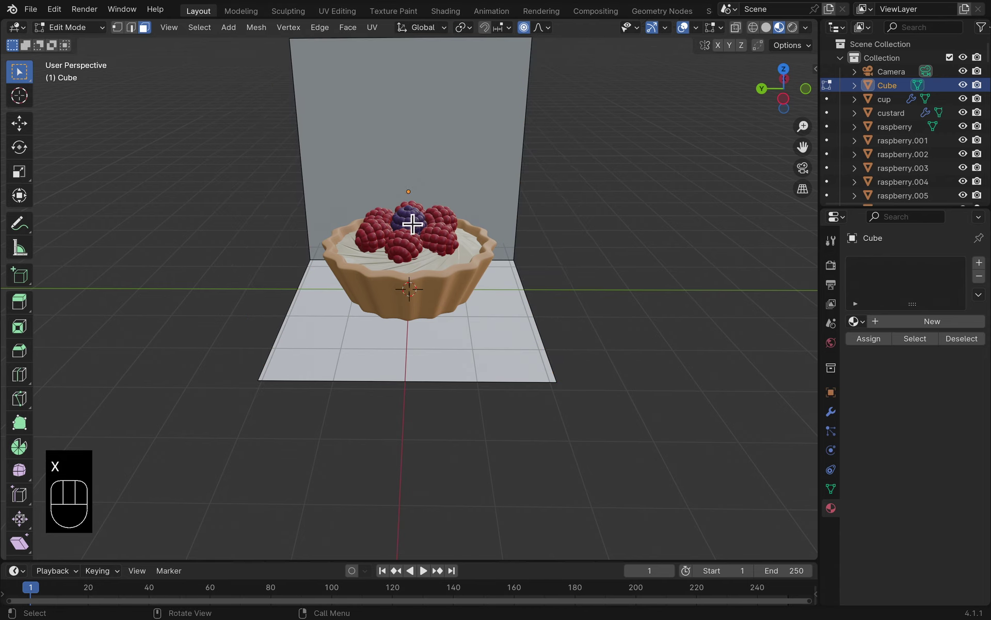
# Step: Select the back wall and floor faces and scale them together by about 1.77
pyautogui.click(332, 193)
pyautogui.keyDown('shift'); pyautogui.click(328, 304); pyautogui.keyUp('shift')
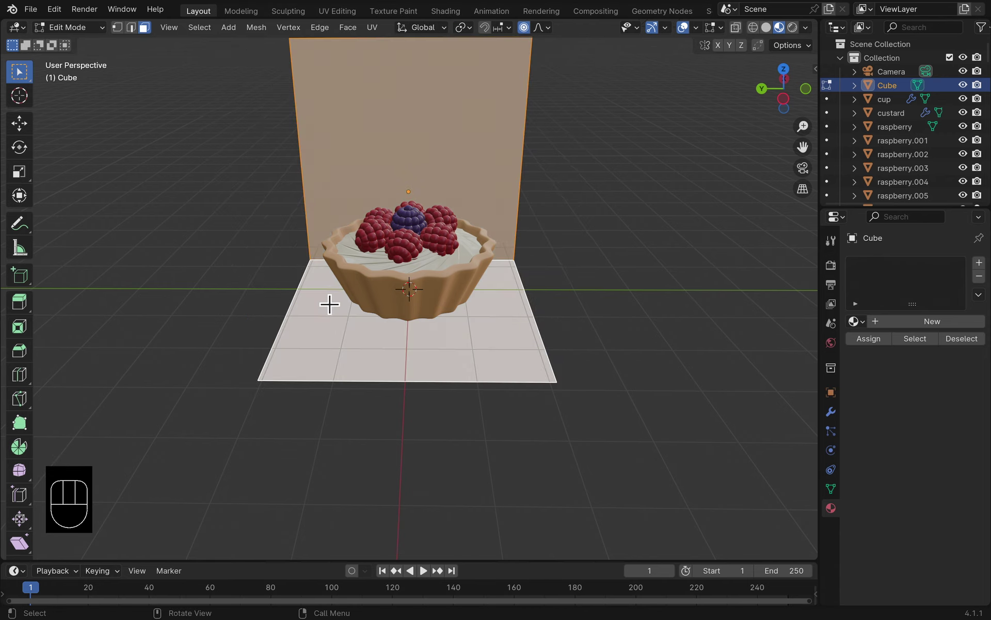
pyautogui.press('s')
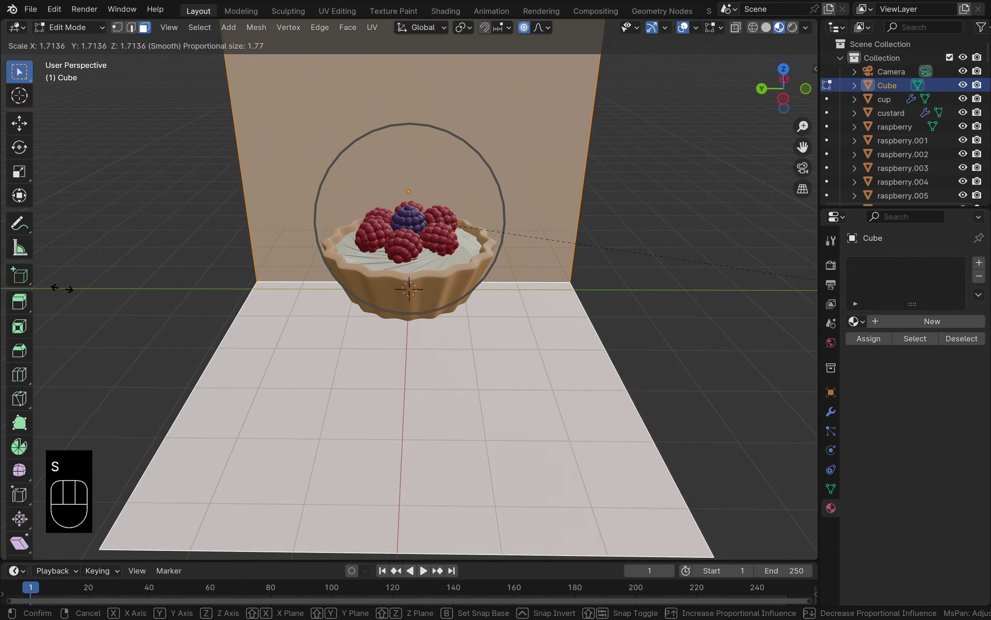
pyautogui.click(76, 288)
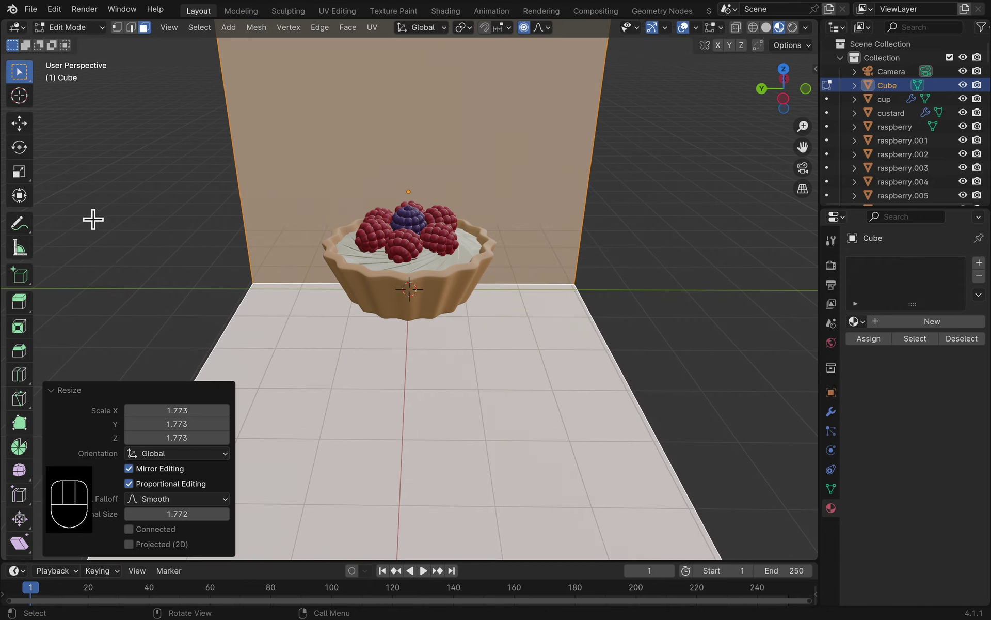
# Step: Raise the floor and back wall faces about 1.51 m along Z to the tart's base and rename the cube backdrop
pyautogui.moveTo(92, 217); pyautogui.dragTo(112, 191, button='middle')
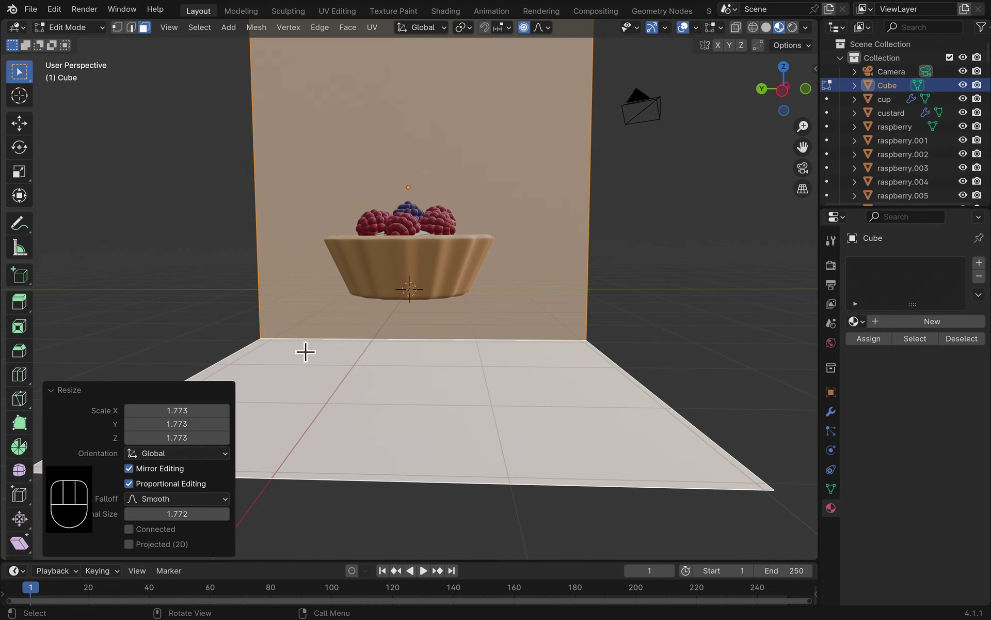
pyautogui.press('g')
pyautogui.press('z')
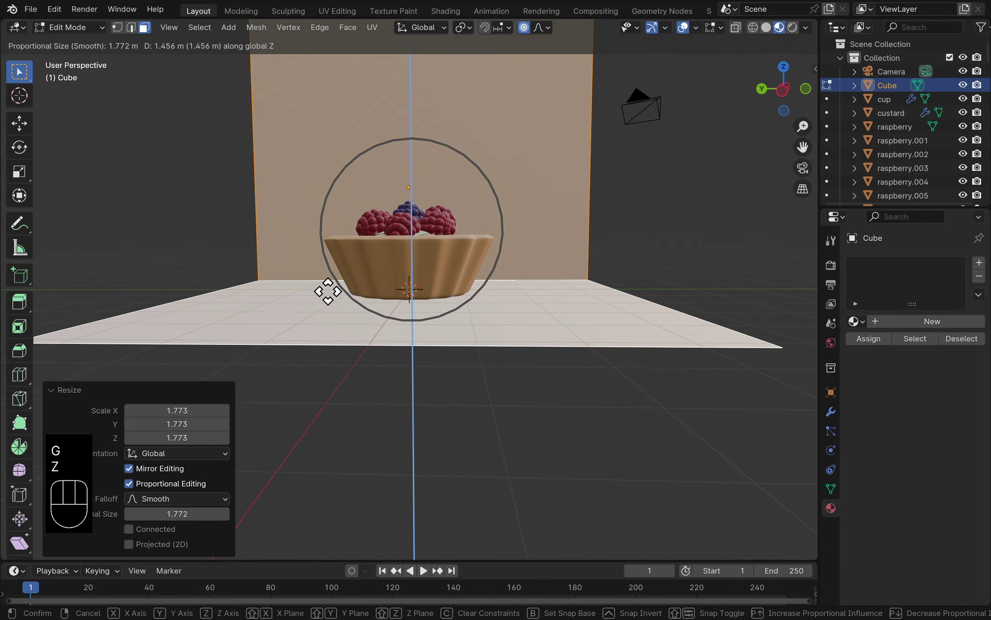
pyautogui.click(316, 277)
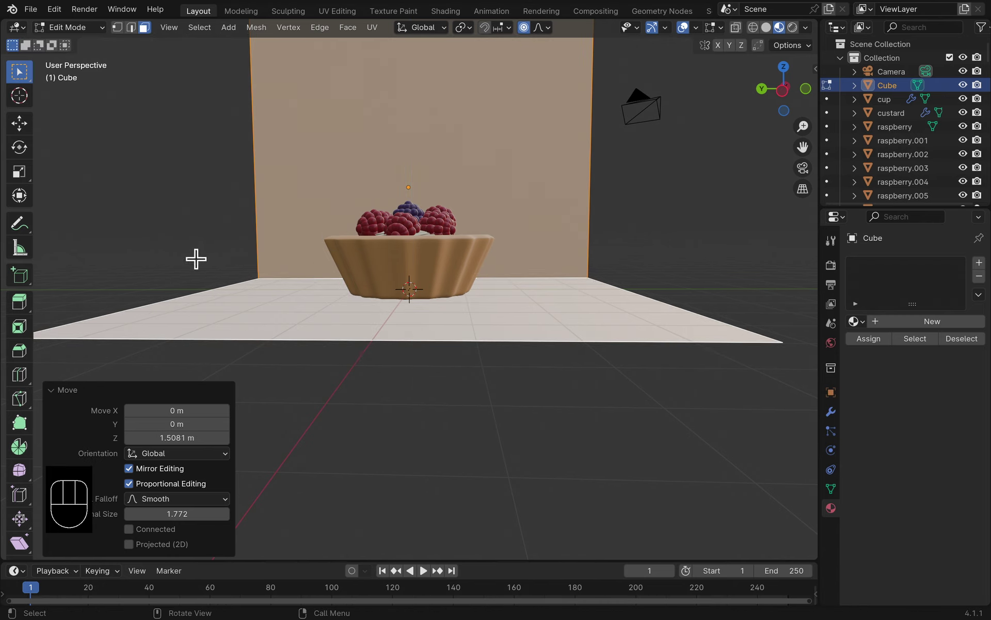
pyautogui.doubleClick(890, 88)
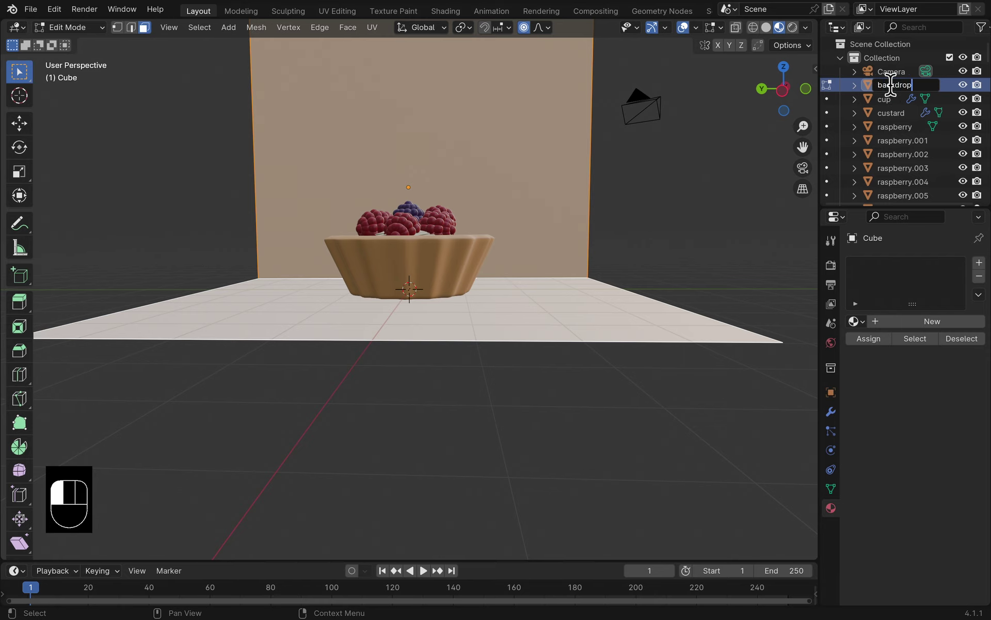
pyautogui.press('Return')
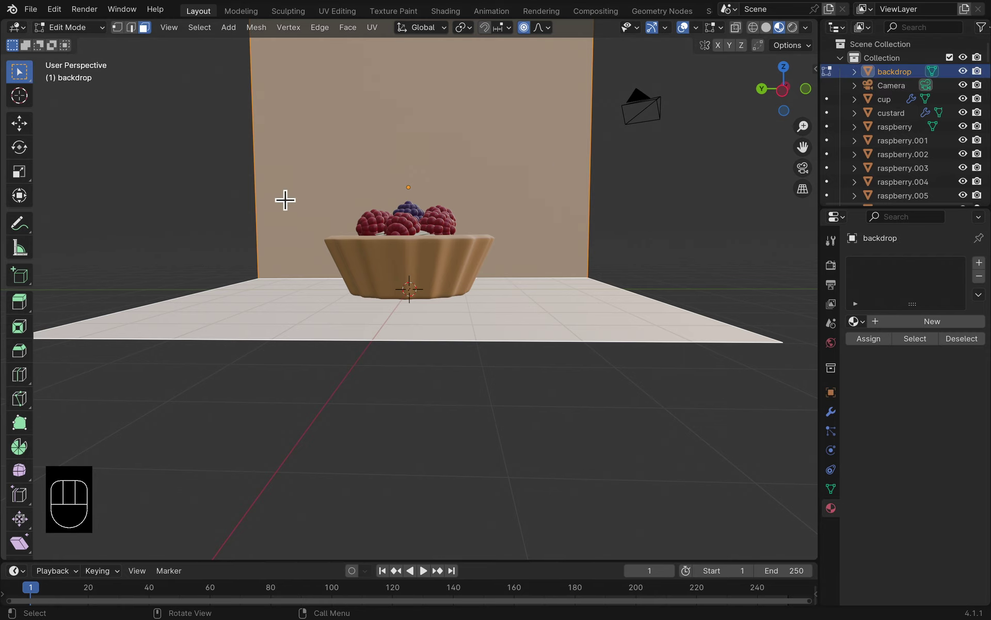
# Step: Bevel the edge between the backdrop's floor and back wall with a width of about 0.83 m and 9 segments
pyautogui.moveTo(246, 231); pyautogui.dragTo(297, 230, button='middle')
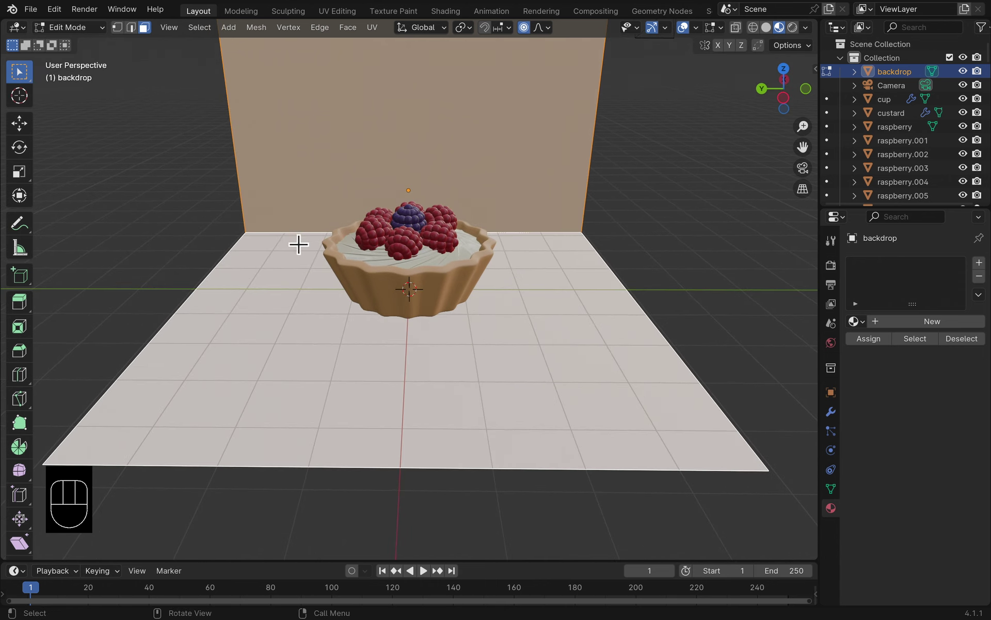
pyautogui.click(299, 239)
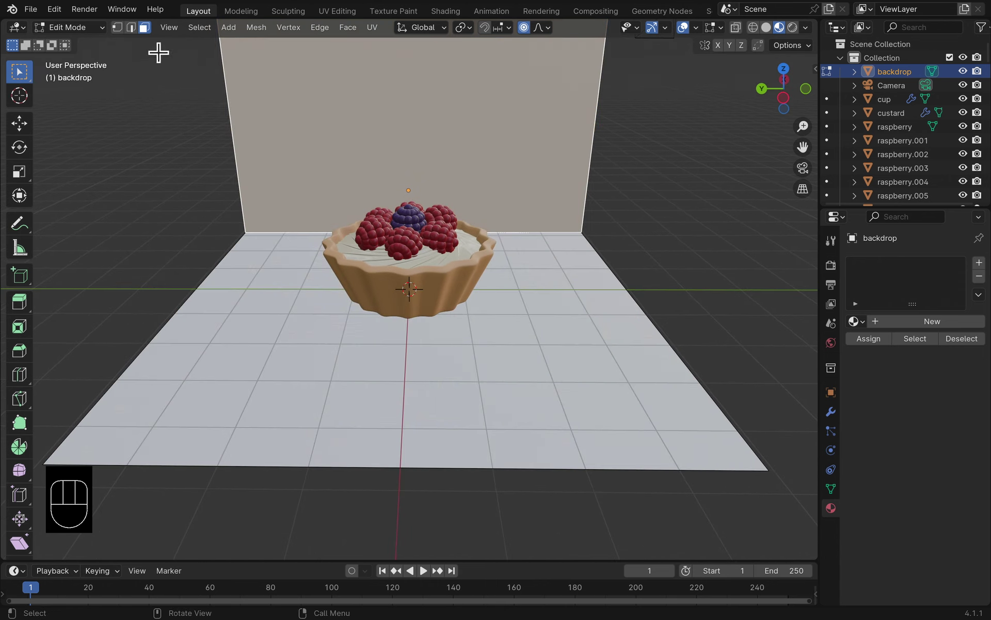
pyautogui.click(131, 27)
pyautogui.click(289, 234)
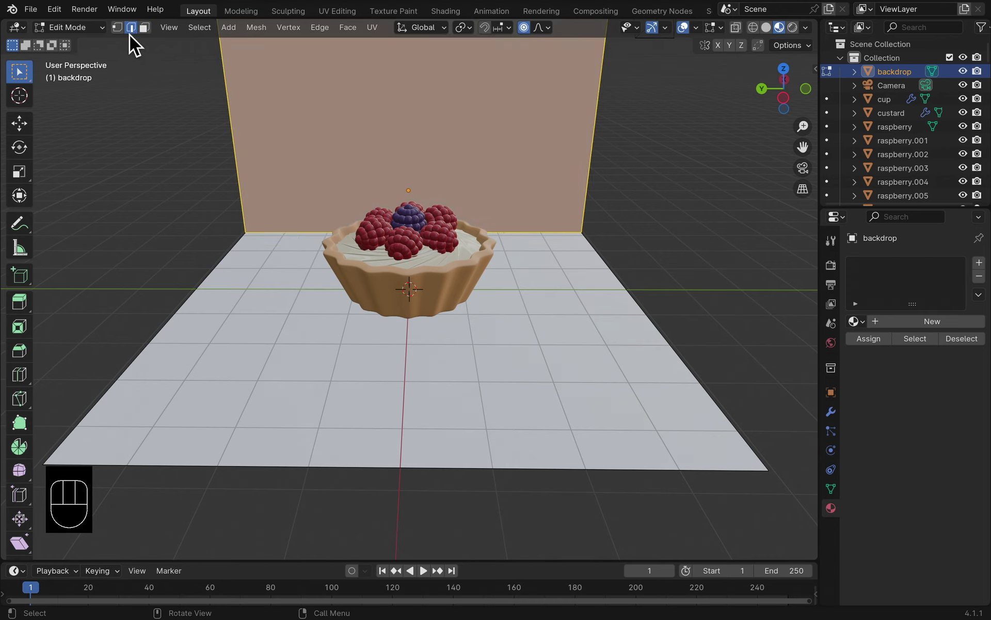
pyautogui.click(268, 236)
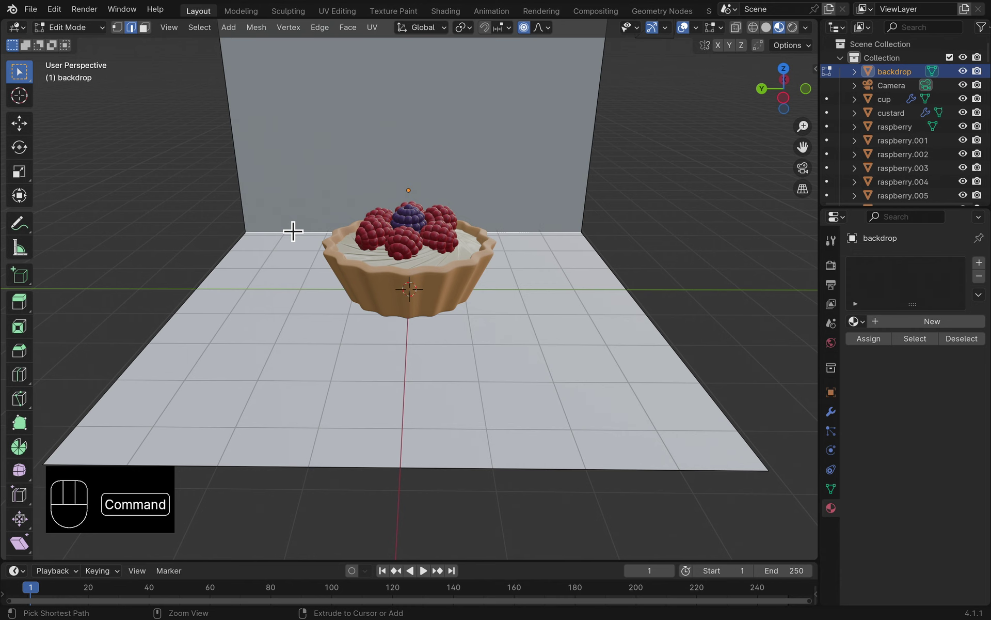
pyautogui.press('super+b')
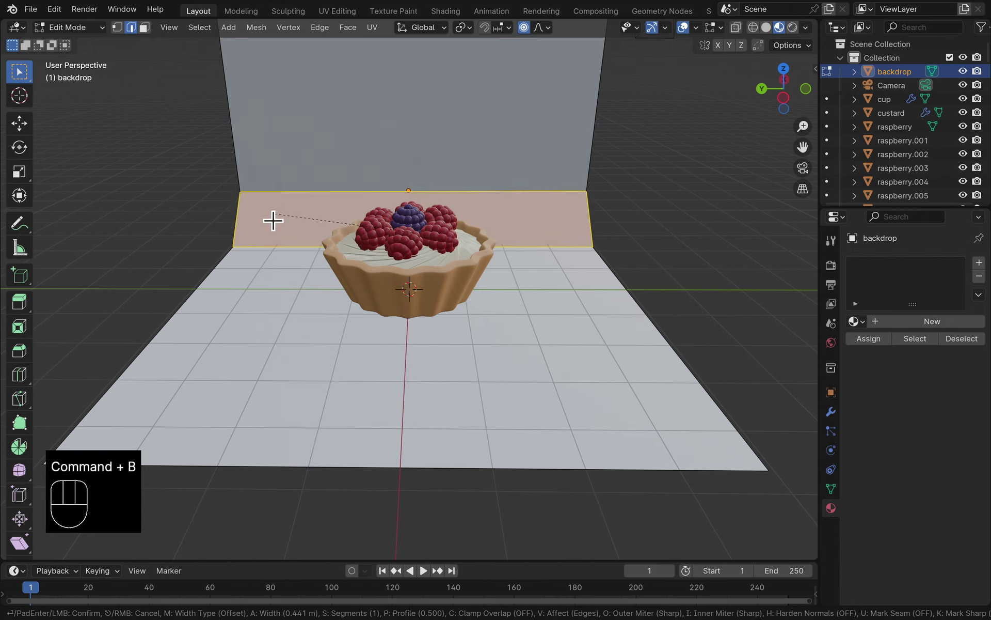
pyautogui.scroll(1, 268, 219)
pyautogui.scroll(7, 253, 212)
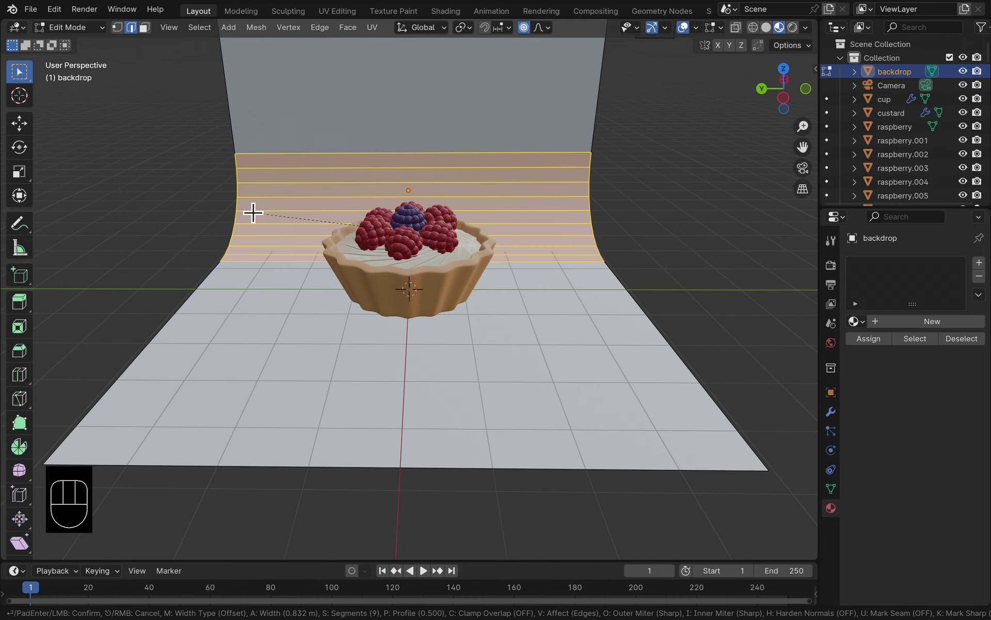
pyautogui.click(253, 213)
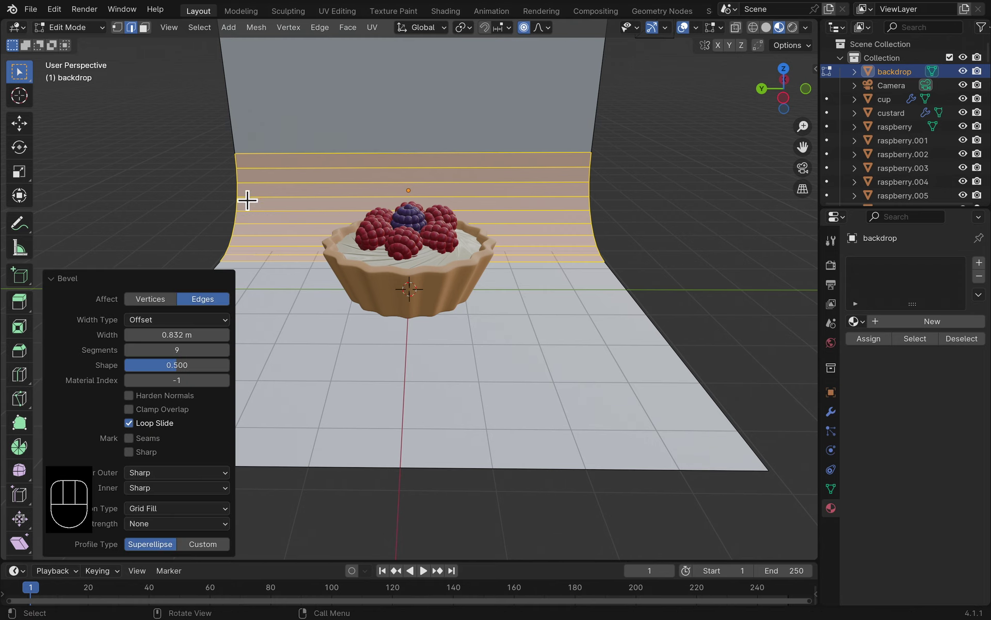
# Step: Return to Object Mode and shade the backdrop smooth
pyautogui.click(206, 143)
pyautogui.click(108, 29)
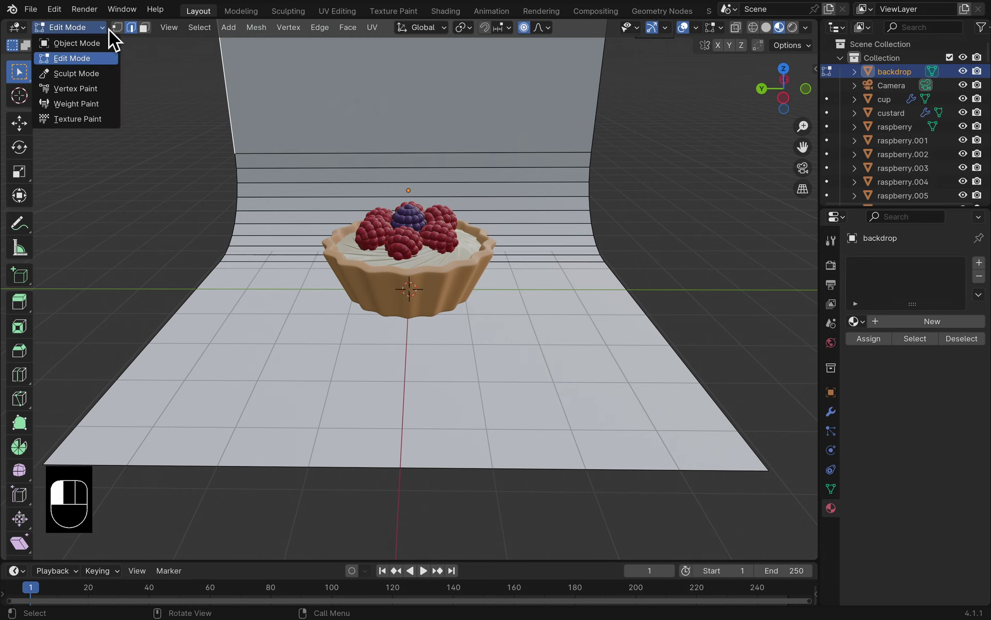
pyautogui.click(100, 45)
pyautogui.rightClick(243, 104)
pyautogui.click(245, 101)
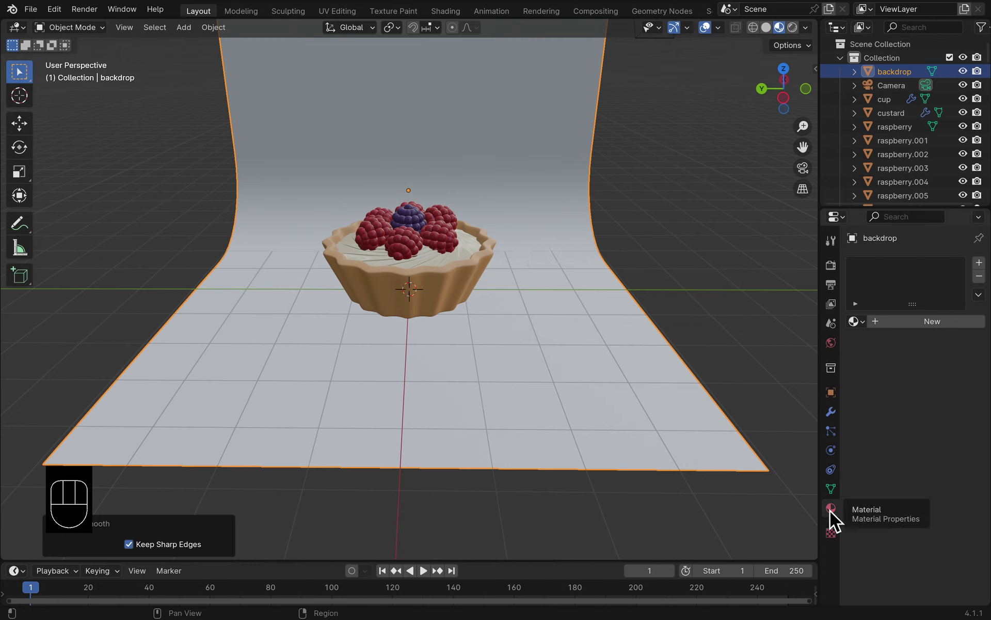
# Step: Give the backdrop a new material with a dark purple base color
pyautogui.click(901, 324)
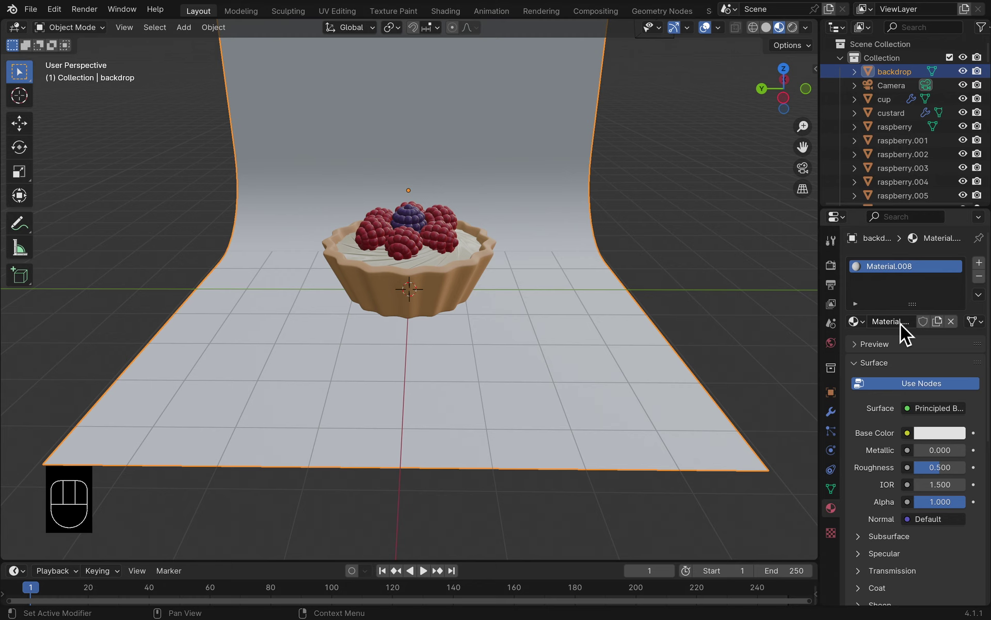
pyautogui.click(935, 433)
pyautogui.moveTo(906, 310); pyautogui.dragTo(914, 279)
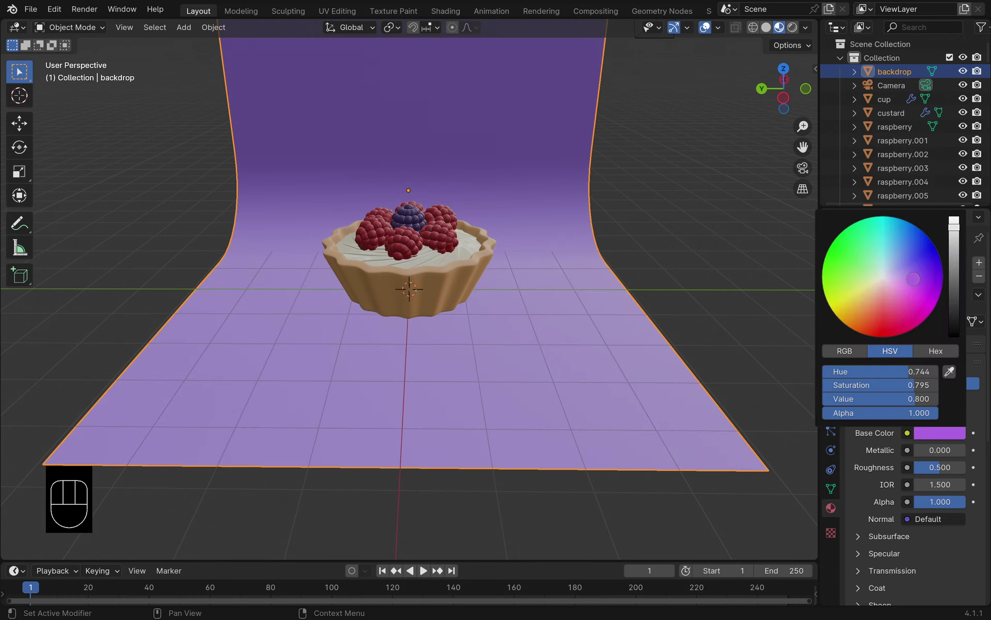
pyautogui.moveTo(954, 227); pyautogui.dragTo(954, 273)
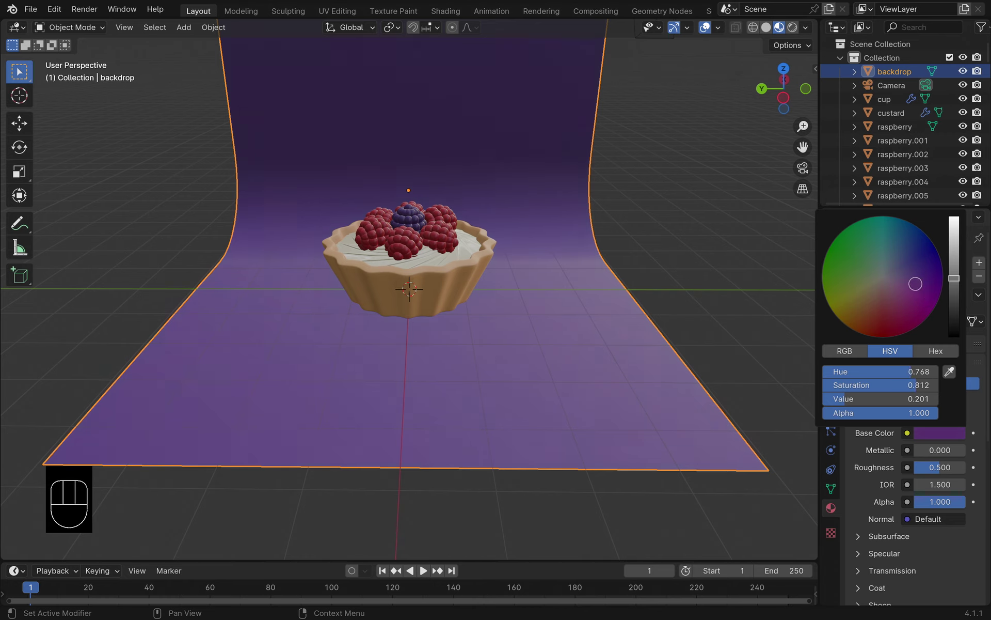
pyautogui.moveTo(923, 294); pyautogui.dragTo(907, 288)
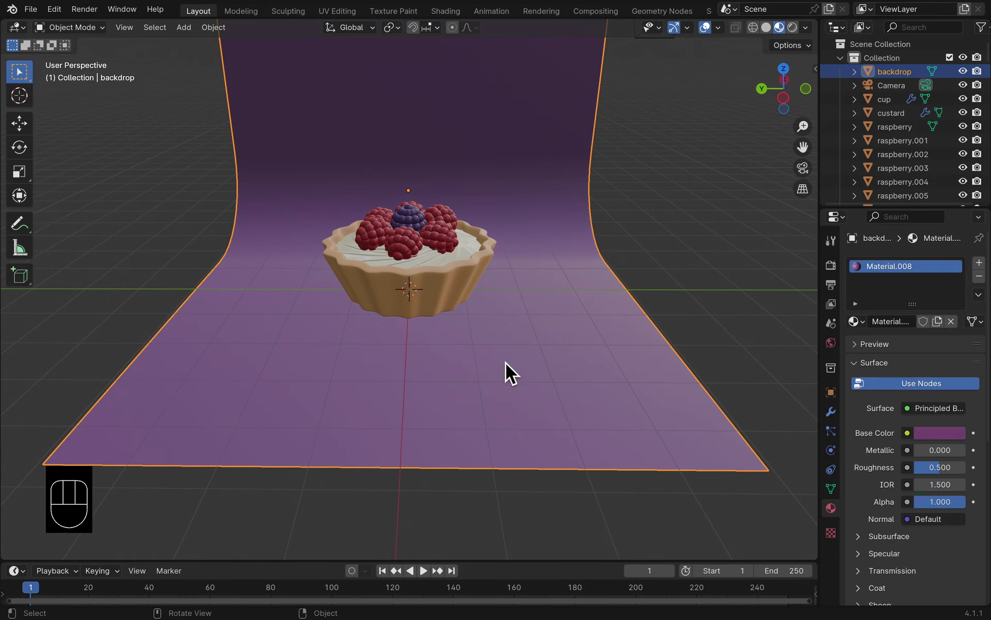
# Step: Save the file and switch the viewport to rendered shading
pyautogui.moveTo(506, 362); pyautogui.dragTo(507, 334, button='middle')
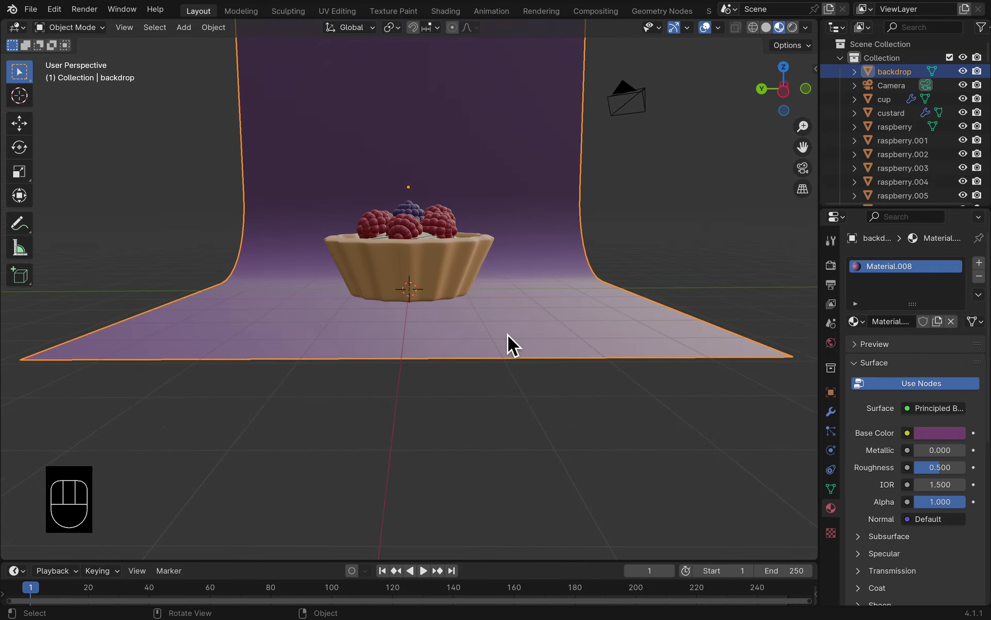
pyautogui.press('super+s')
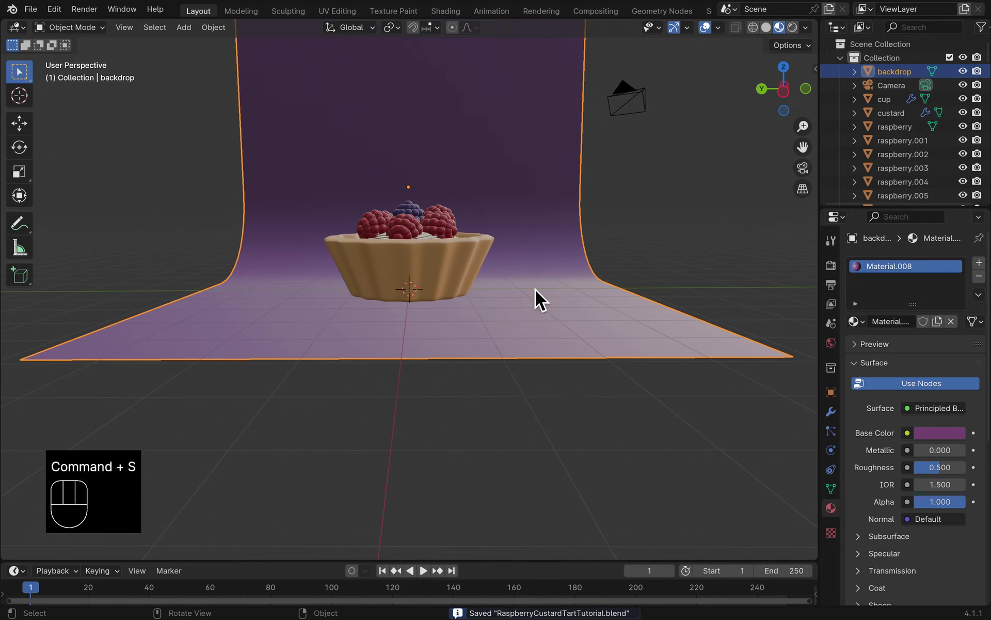
pyautogui.click(792, 30)
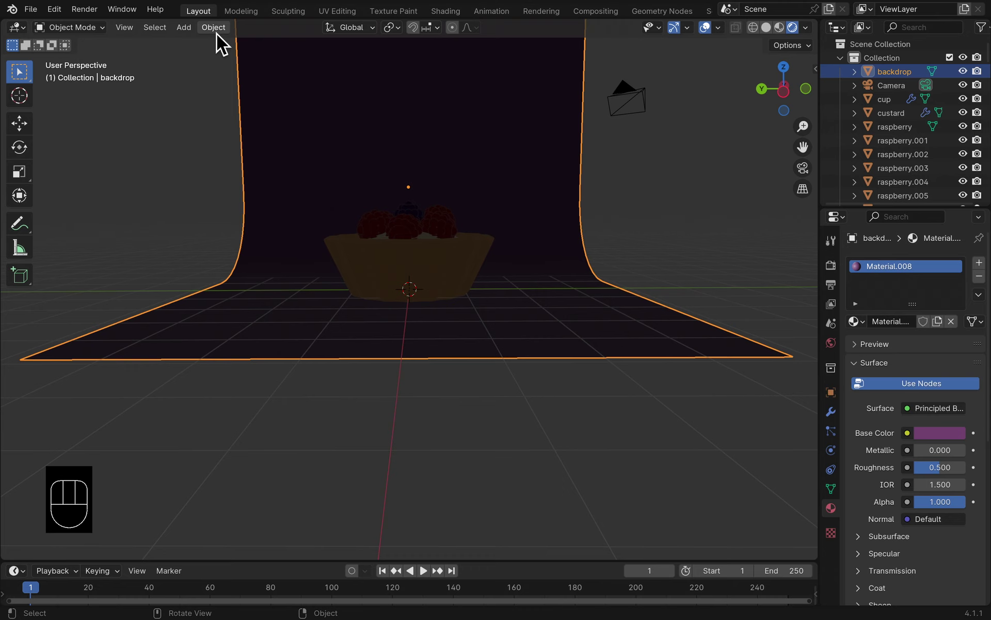
# Step: Add an area light at the world origin and raise it about 3.18 m along Z above the tart
pyautogui.click(182, 27)
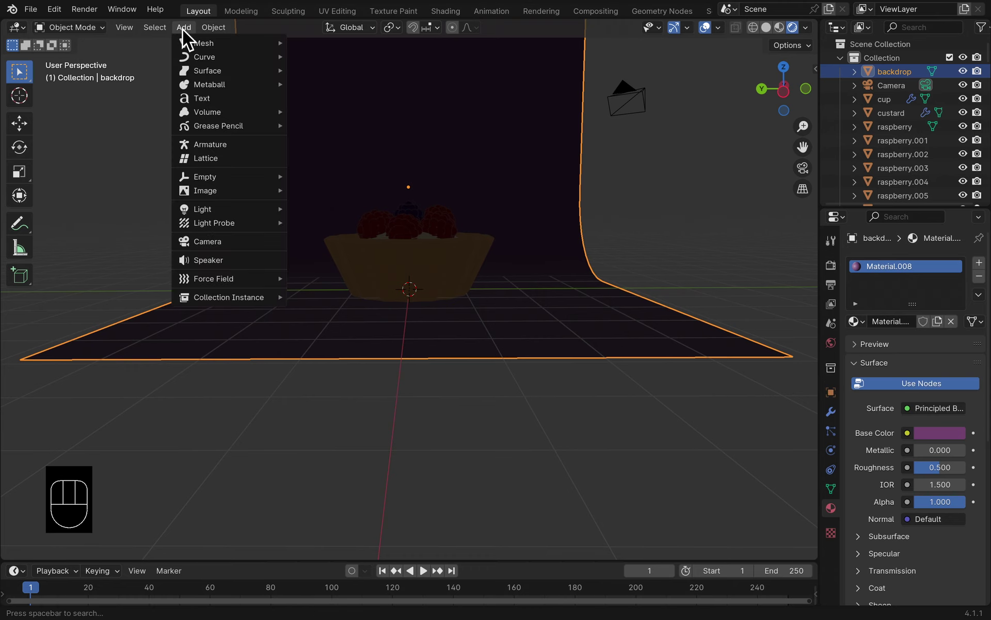
pyautogui.moveTo(230, 190)
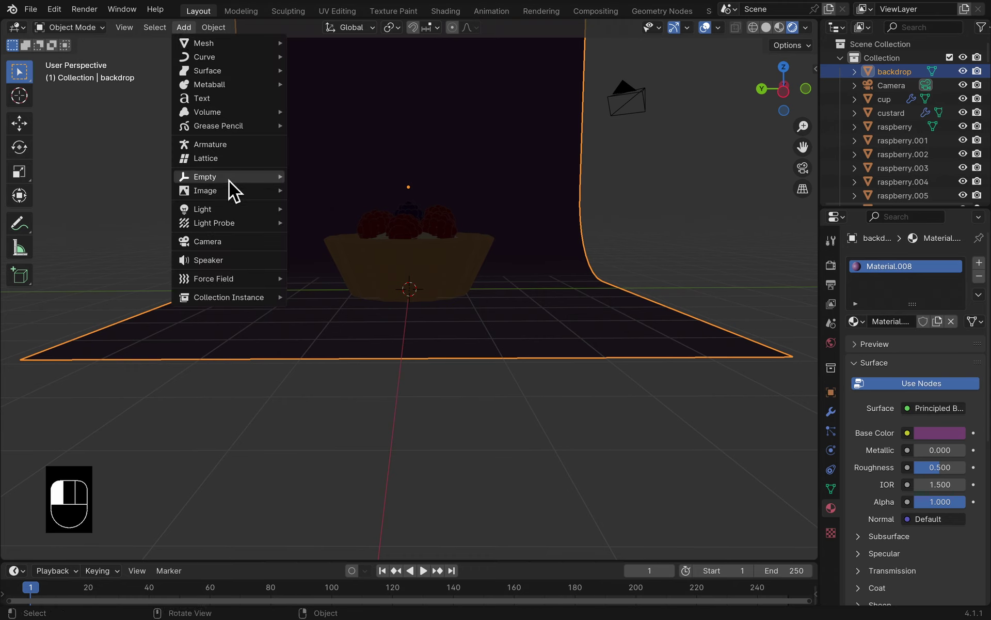
pyautogui.moveTo(218, 226)
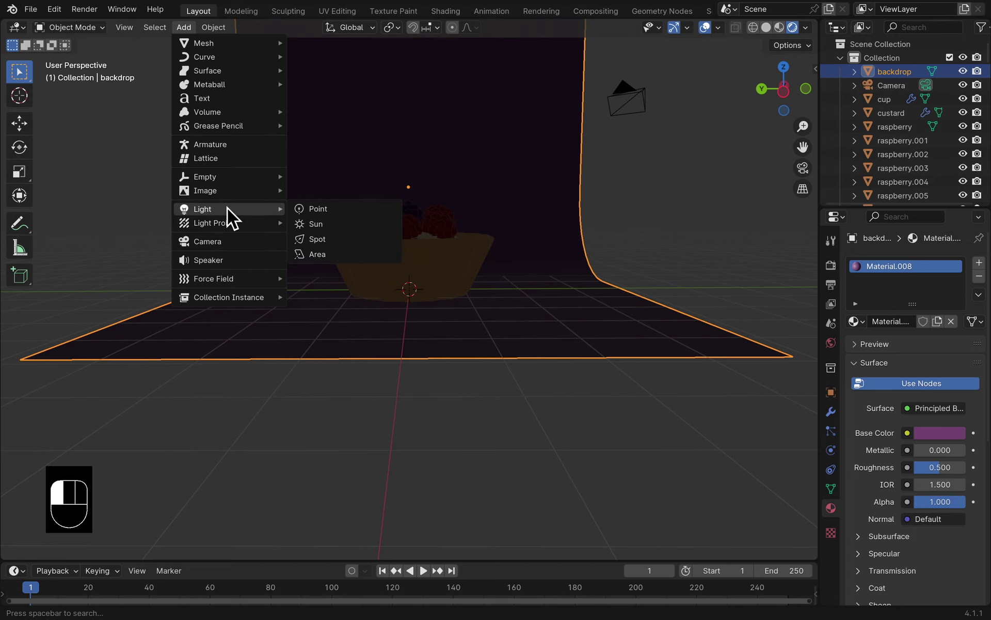
pyautogui.click(324, 255)
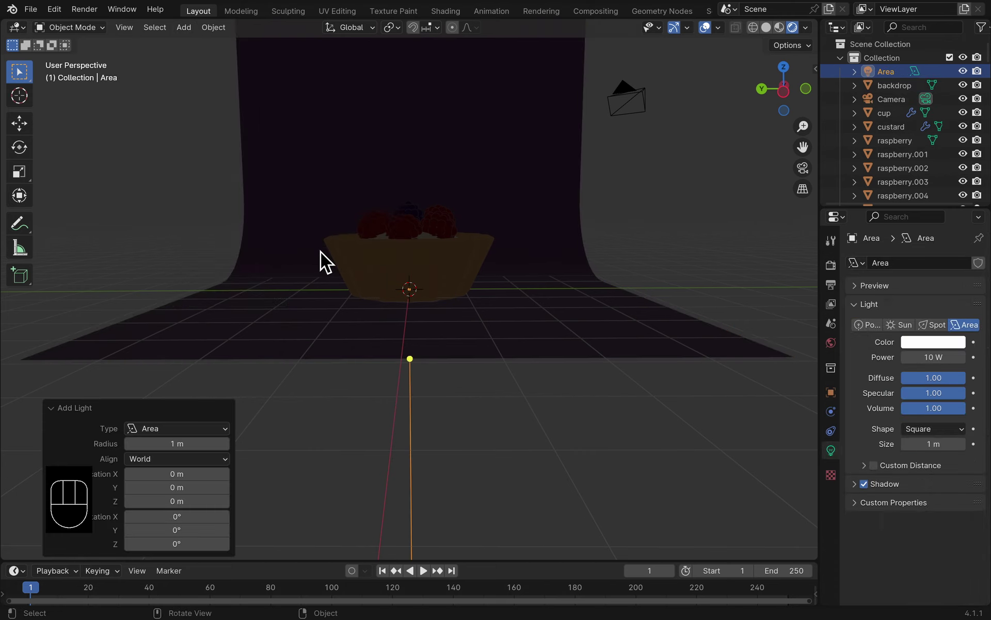
pyautogui.press('g')
pyautogui.press('z')
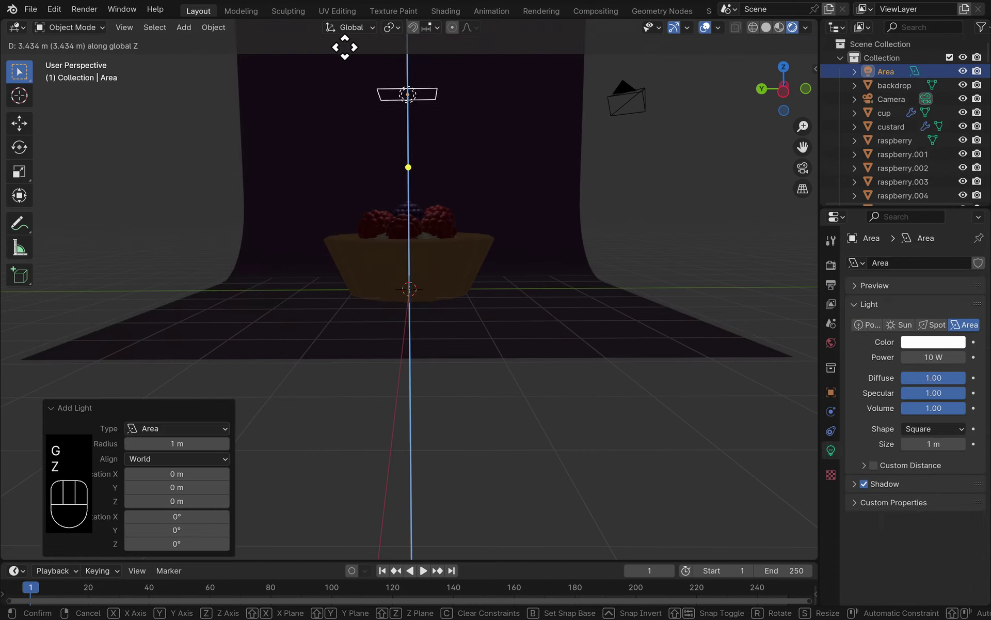
pyautogui.click(337, 82)
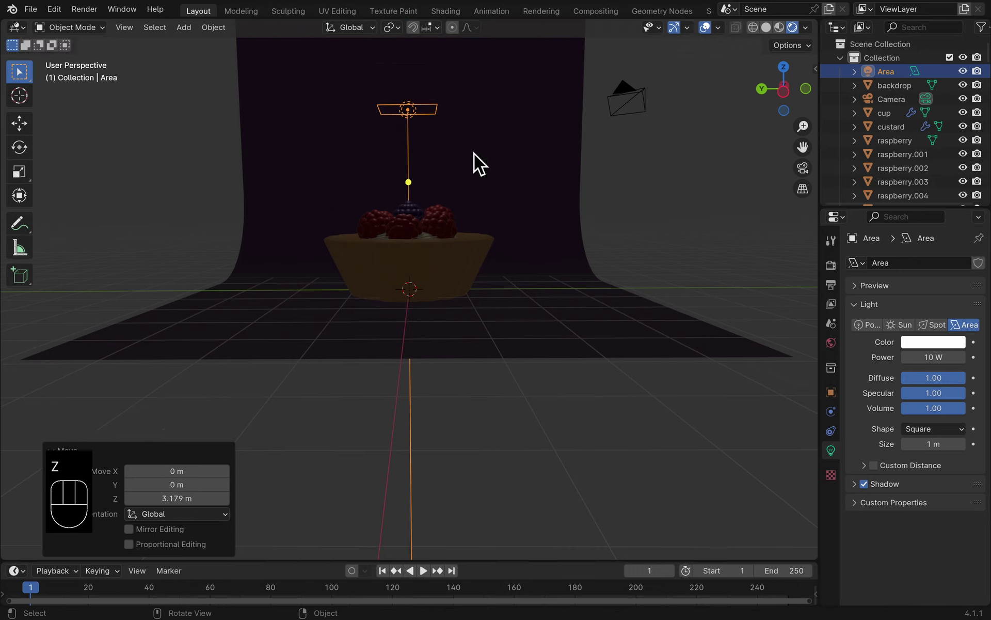
# Step: Scale the area light by about 4.24 and set its power to 300 W
pyautogui.press('s')
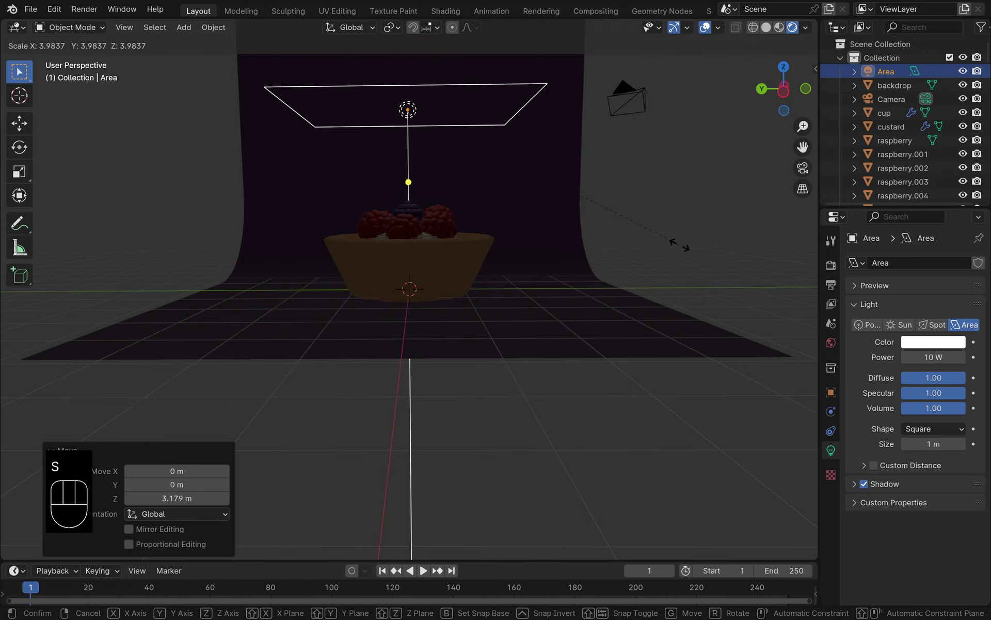
pyautogui.click(696, 253)
pyautogui.click(955, 358)
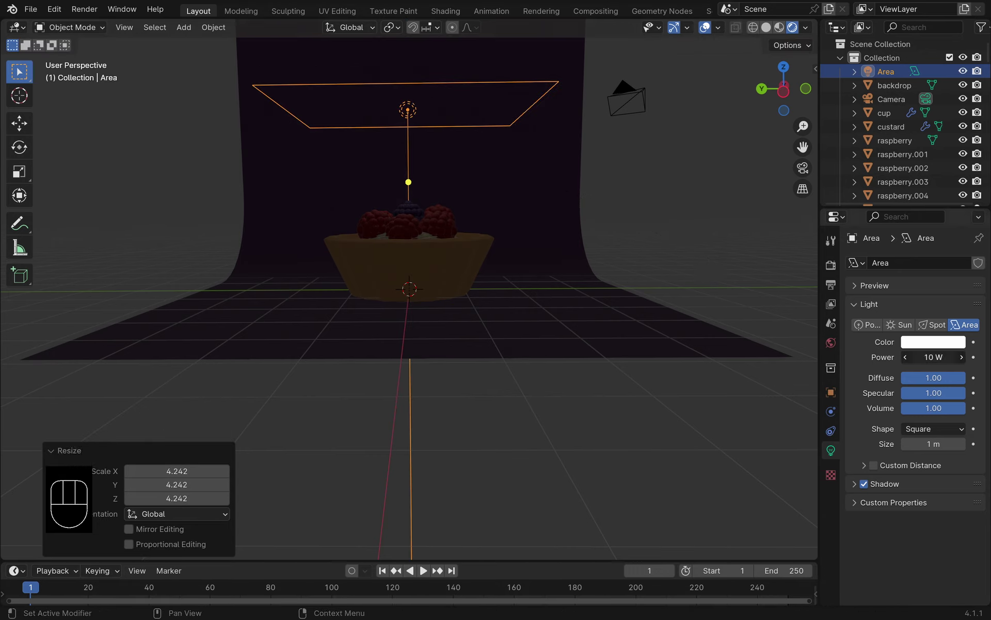
pyautogui.click(955, 357)
pyautogui.moveTo(956, 361); pyautogui.dragTo(887, 364)
pyautogui.write('300 W')
pyautogui.press('Return')
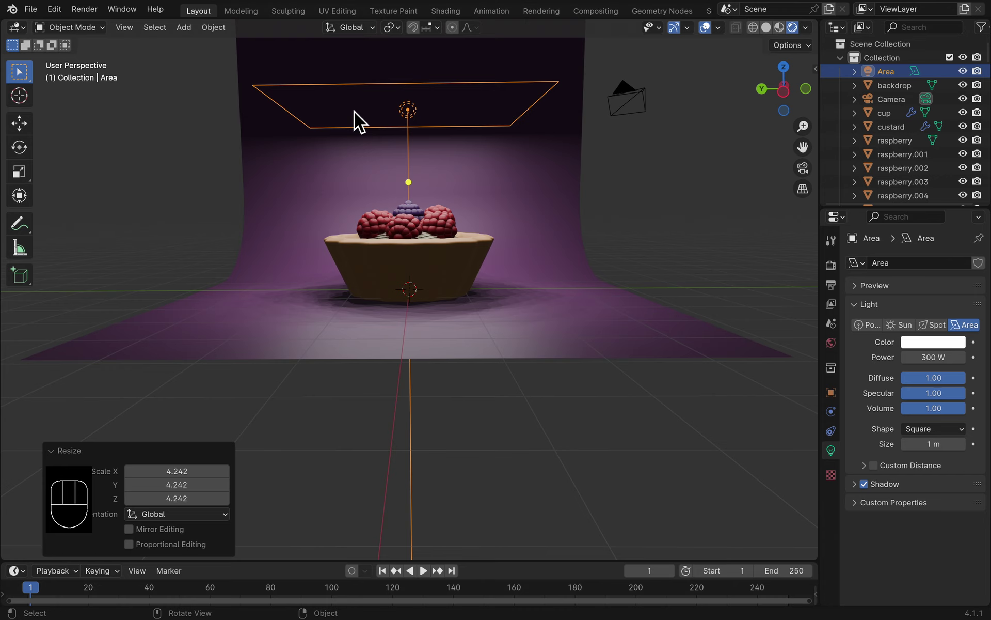
# Step: Rotate the area light about -34.3° around the view axis to tilt it sideways
pyautogui.moveTo(371, 137); pyautogui.dragTo(366, 173)
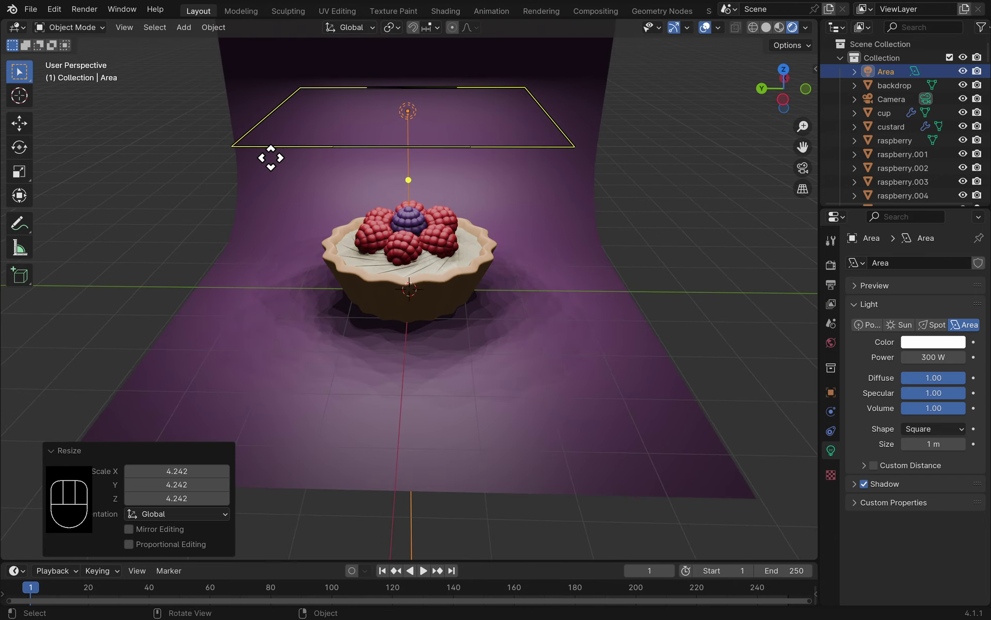
pyautogui.press('g')
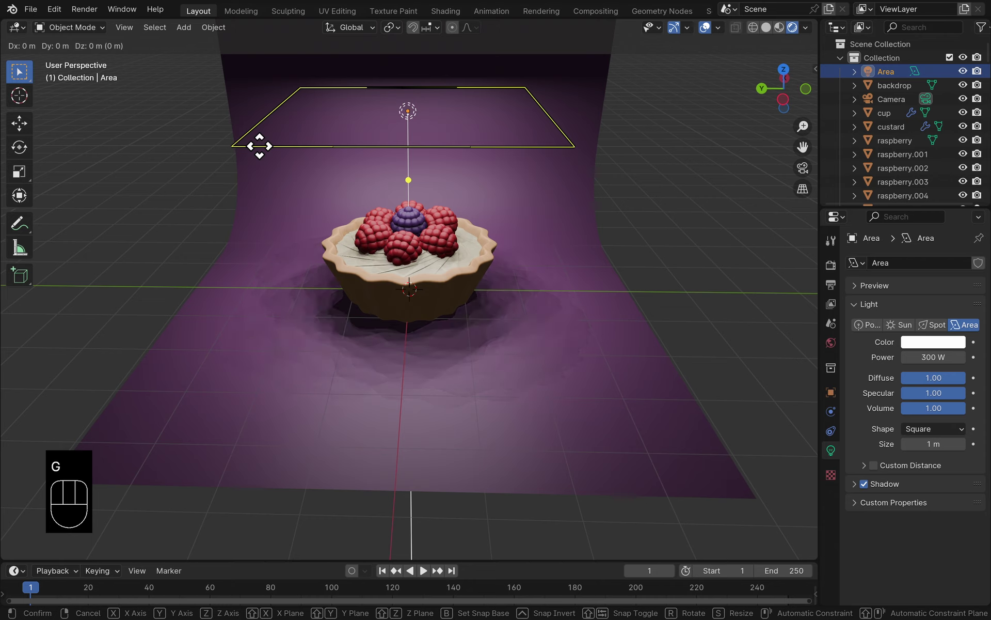
pyautogui.press('r')
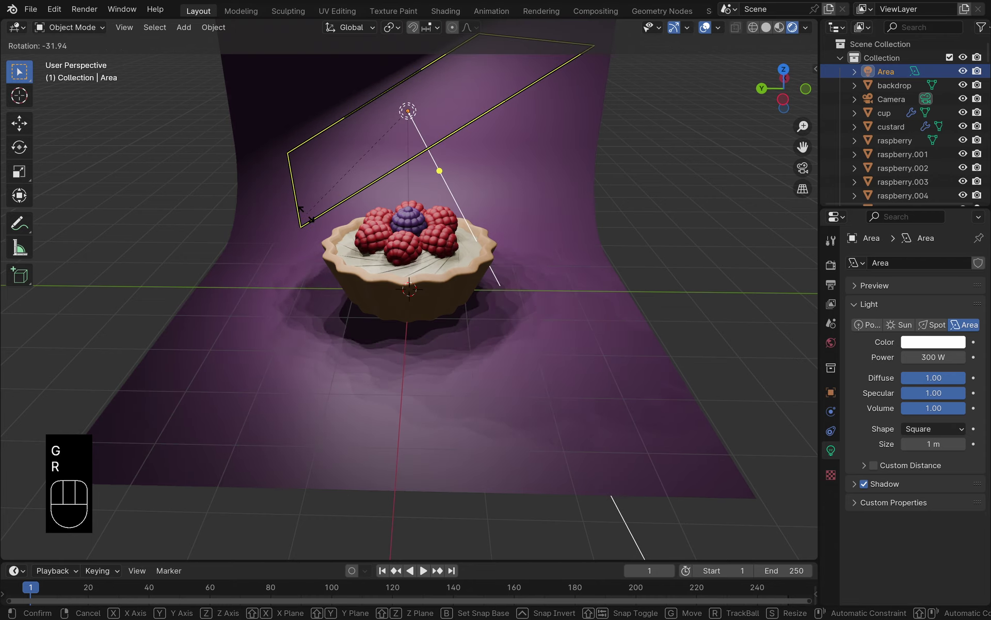
pyautogui.click(318, 216)
# Step: Move the area light about 3.03 m along Y to one side of the tart and rotate it -21.2° around the view axis
pyautogui.press('g')
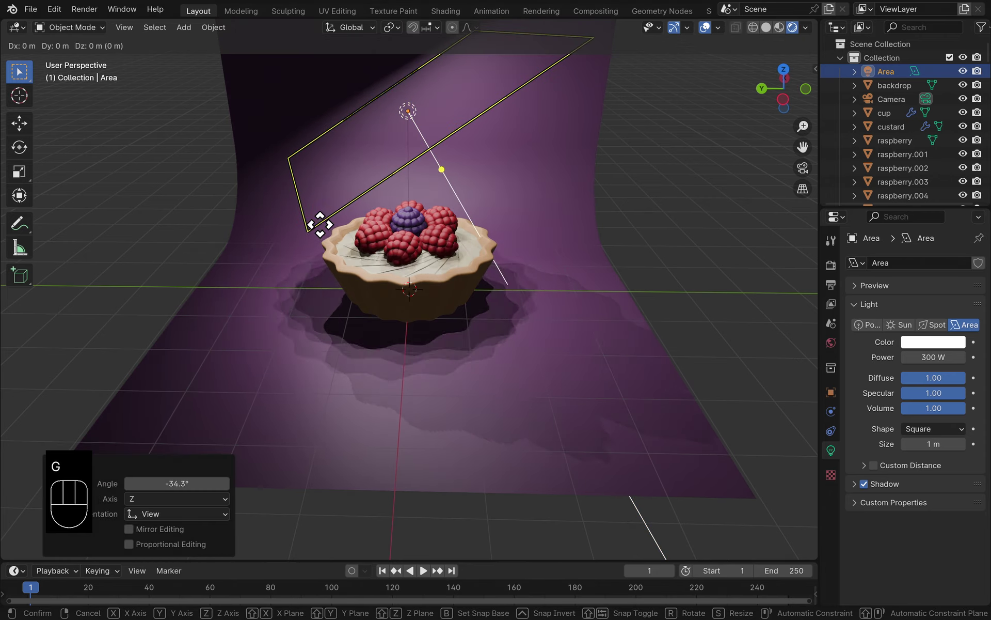
pyautogui.click(124, 216)
pyautogui.press('r')
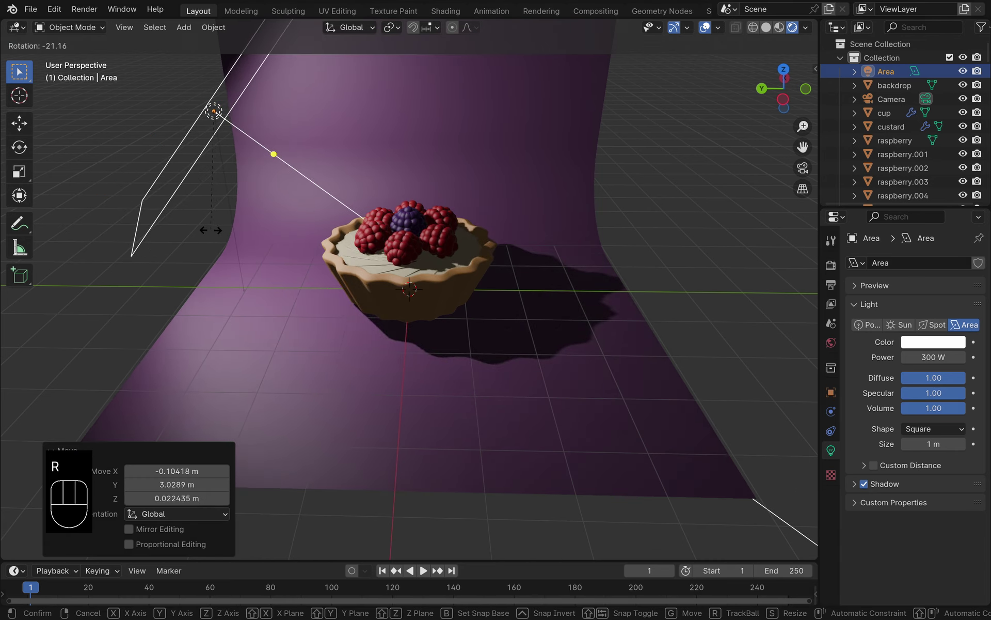
pyautogui.click(211, 228)
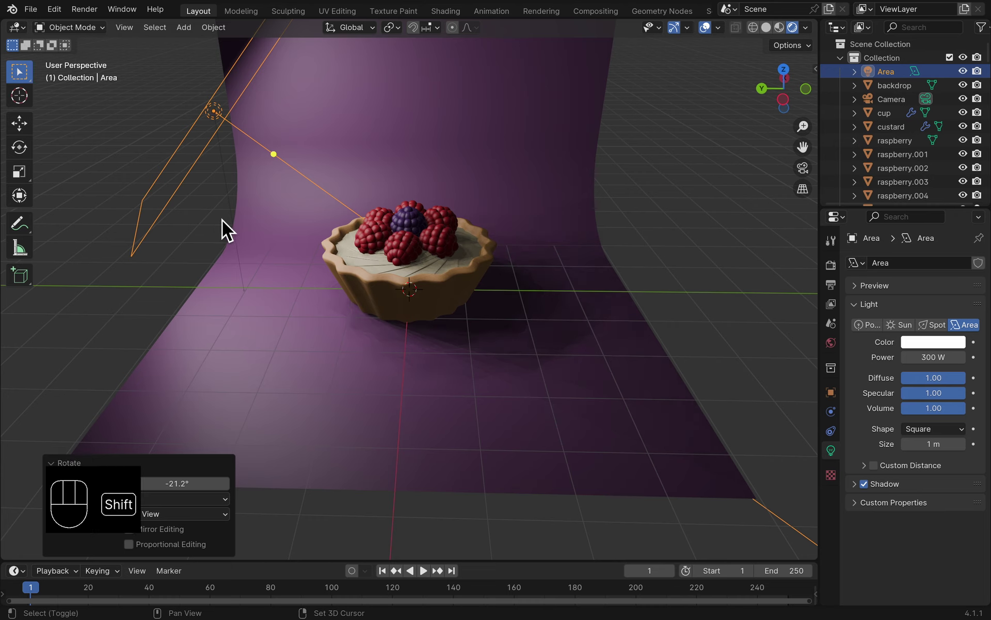
# Step: Duplicate the area light about -6.64 m along Y to the tart's opposite side and rotate the copy about 115° to face the tart
pyautogui.hotkey('shift', 'd')
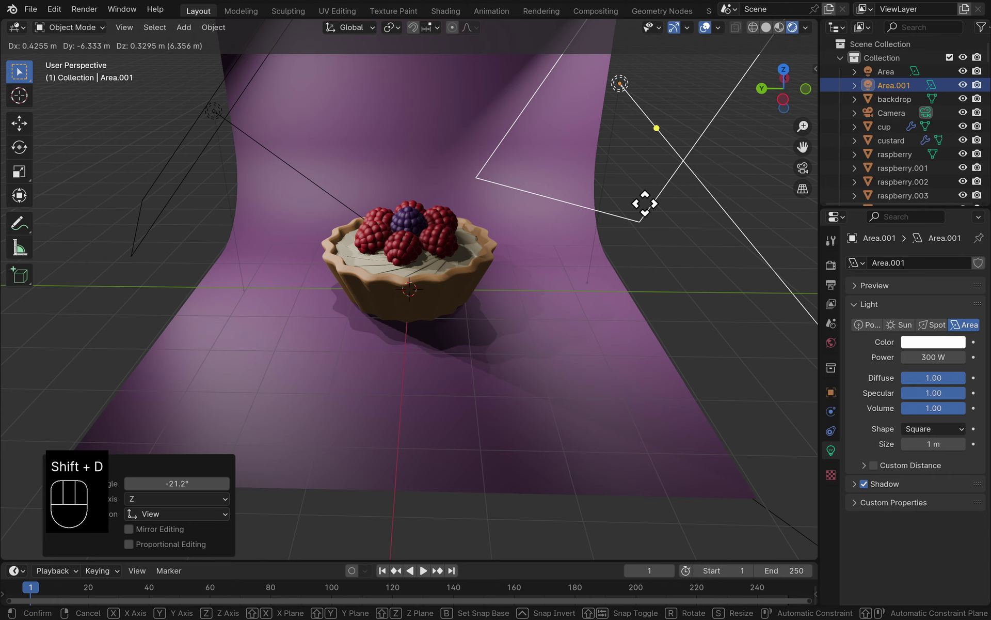
pyautogui.click(654, 205)
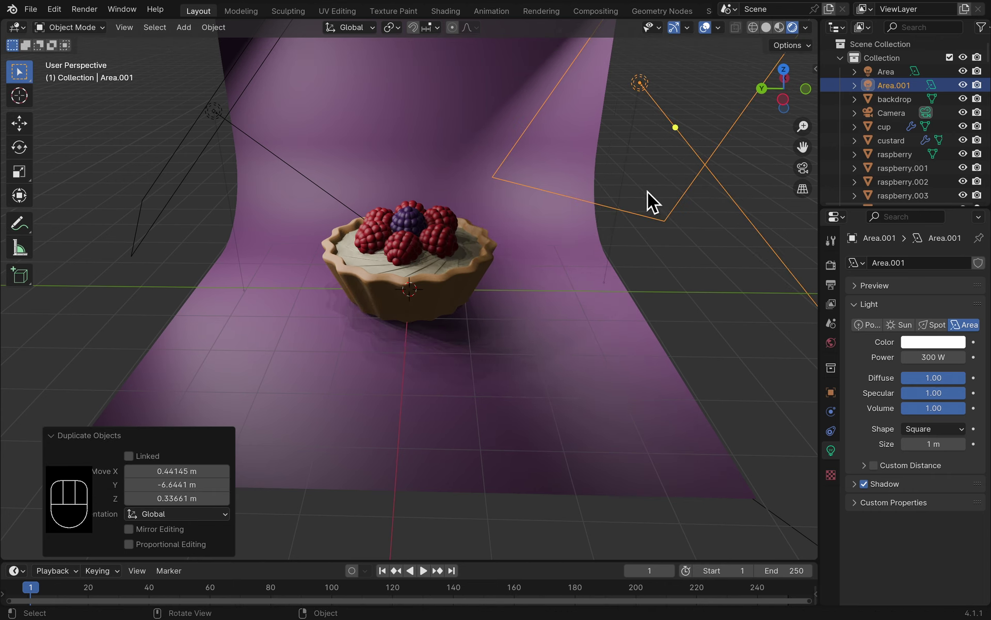
pyautogui.press('r')
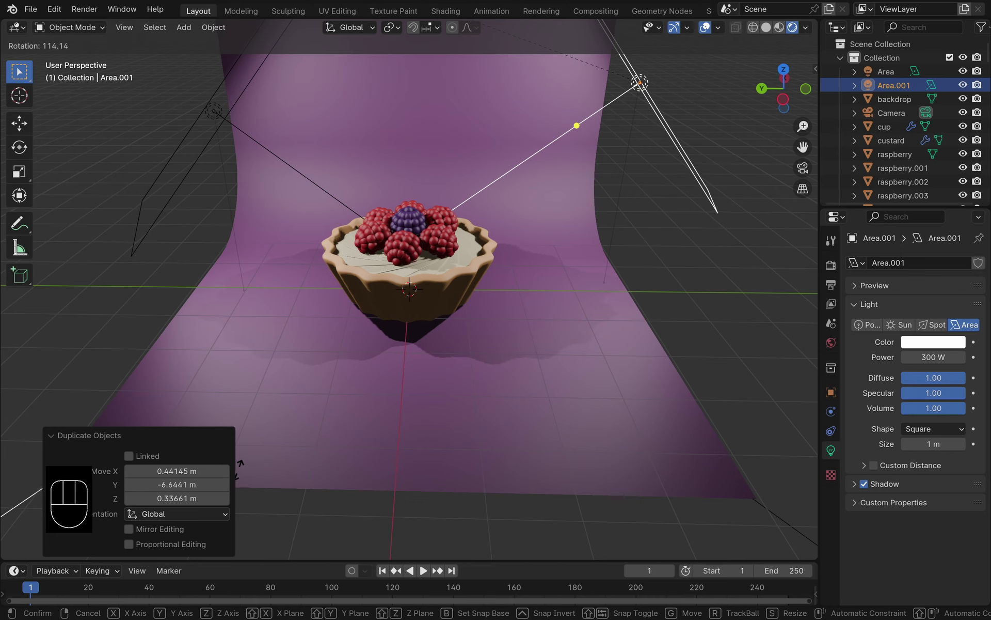
pyautogui.click(320, 495)
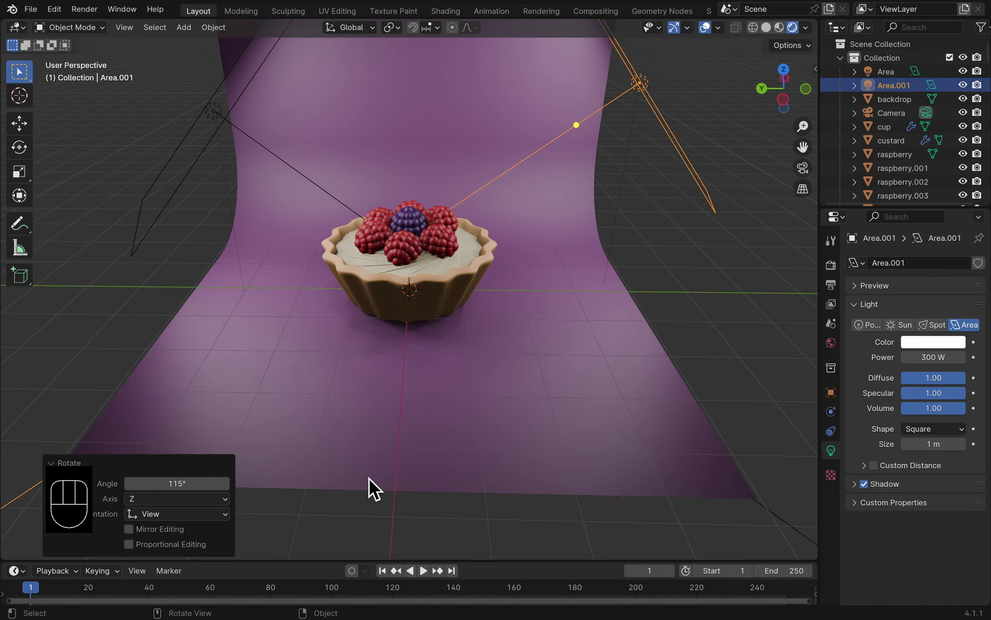
# Step: Duplicate the second area light to a position above the tart, rotate it about -52.3° to point down, and centre it over the tart
pyautogui.moveTo(370, 478); pyautogui.dragTo(393, 445, button='middle')
pyautogui.scroll(-1, 392, 444)
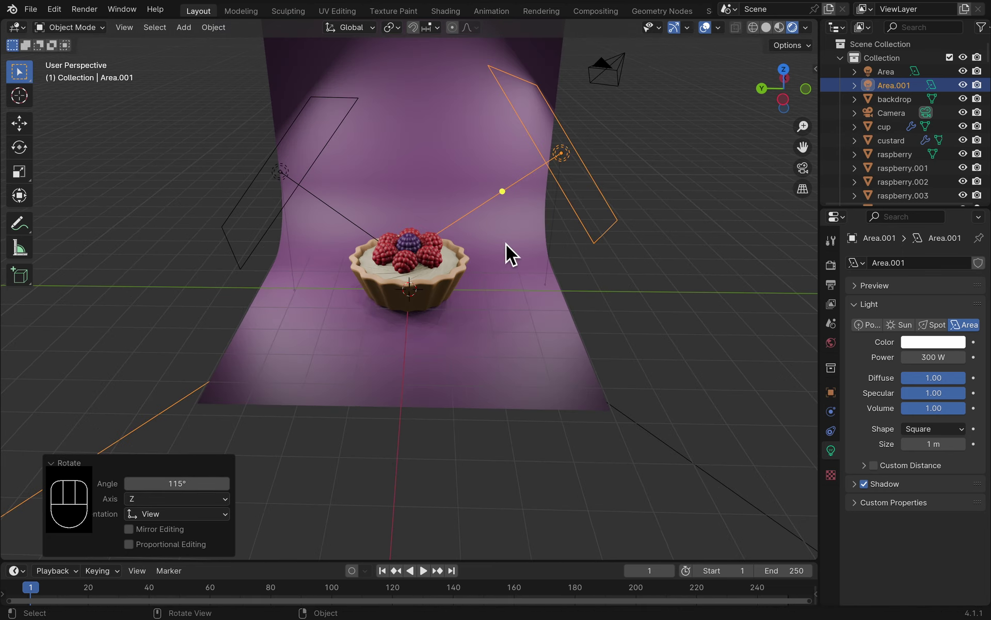
pyautogui.hotkey('shift', 'd')
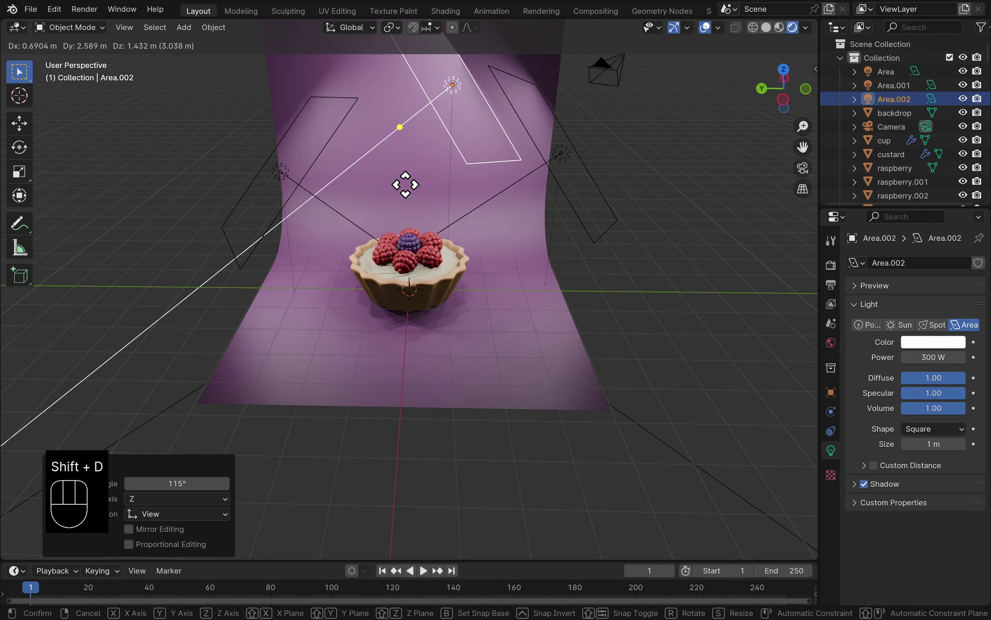
pyautogui.click(399, 182)
pyautogui.press('r')
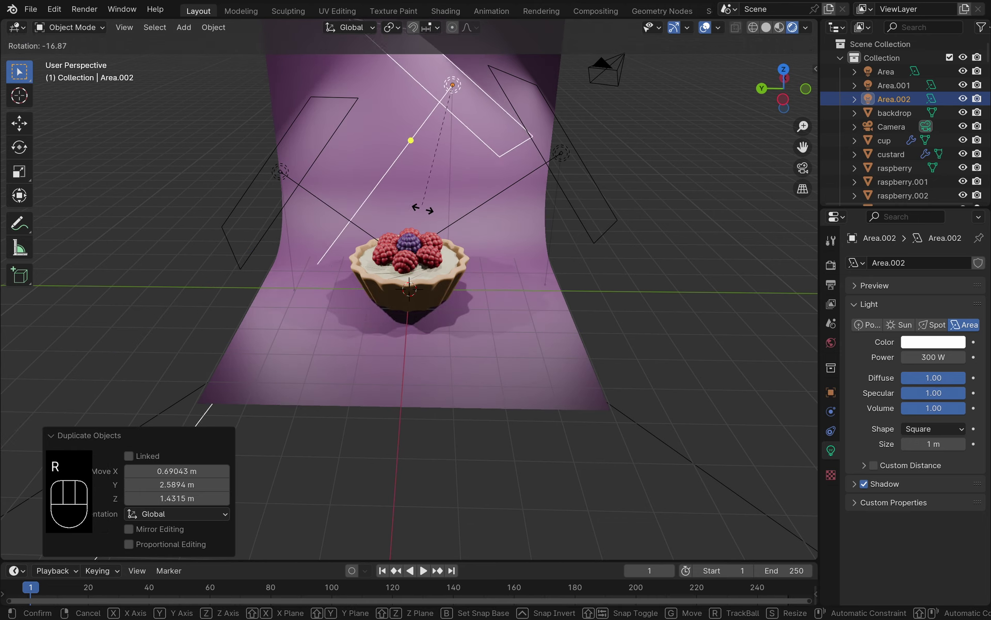
pyautogui.click(521, 261)
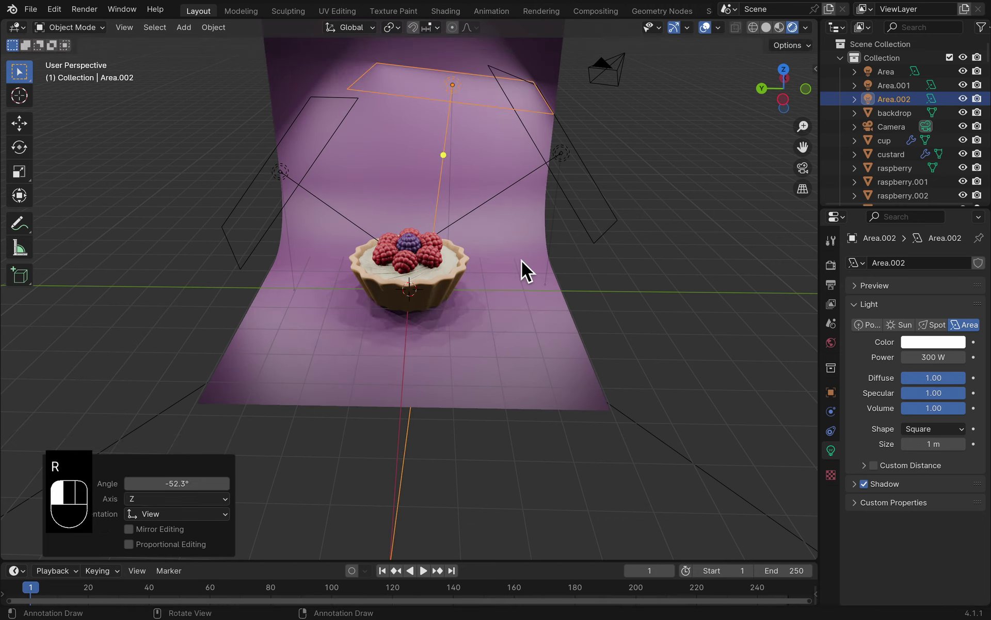
pyautogui.press('g')
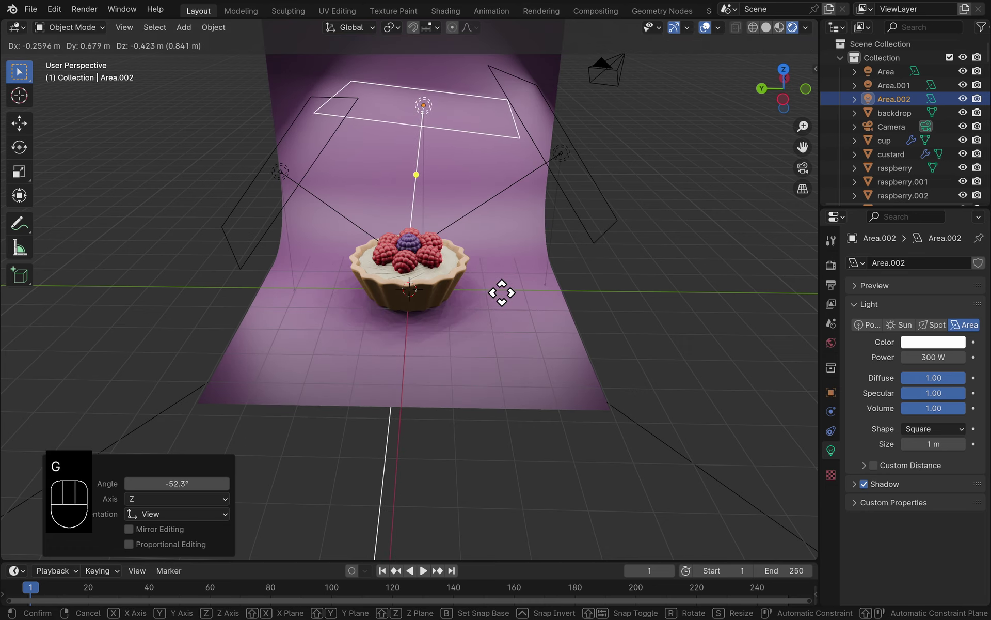
pyautogui.click(493, 310)
# Step: Brighten the world background colour to a neutral grey with a value of about 0.256 and save the file
pyautogui.scroll(5, 478, 348)
pyautogui.scroll(-6, 481, 326)
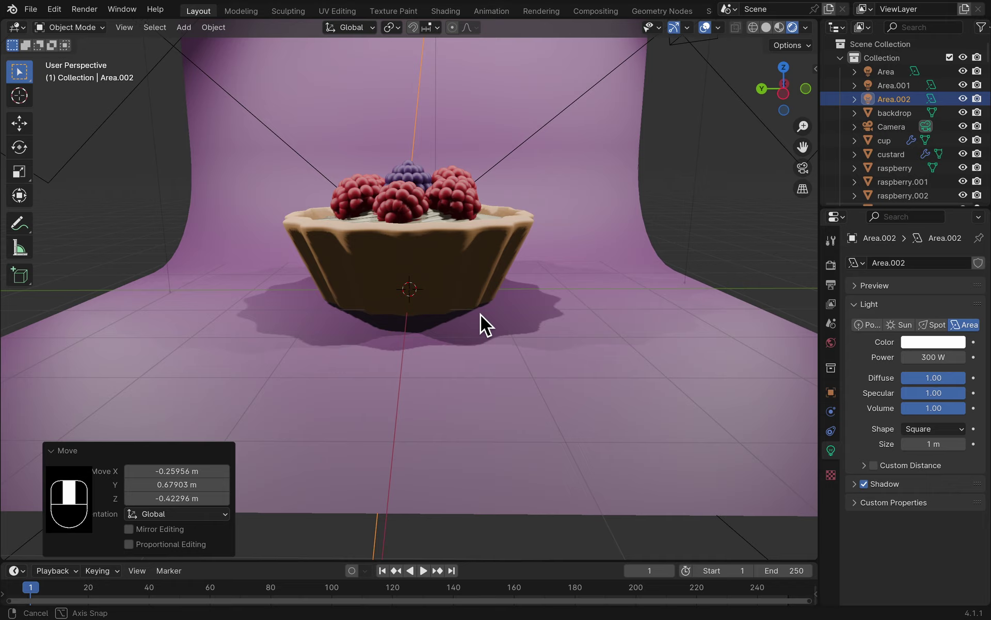
pyautogui.moveTo(473, 324); pyautogui.dragTo(361, 345, button='middle')
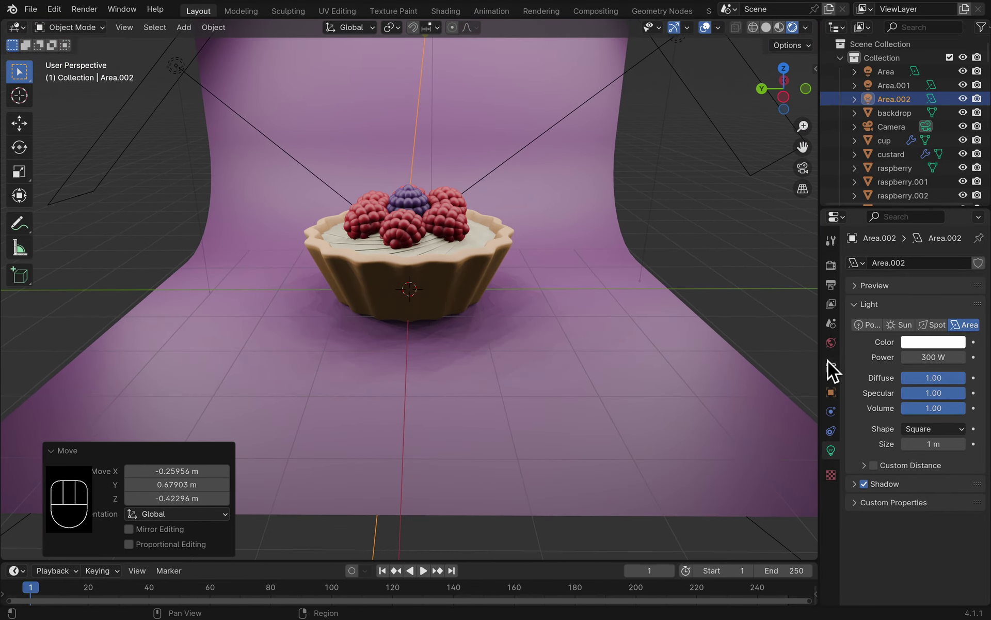
pyautogui.click(831, 343)
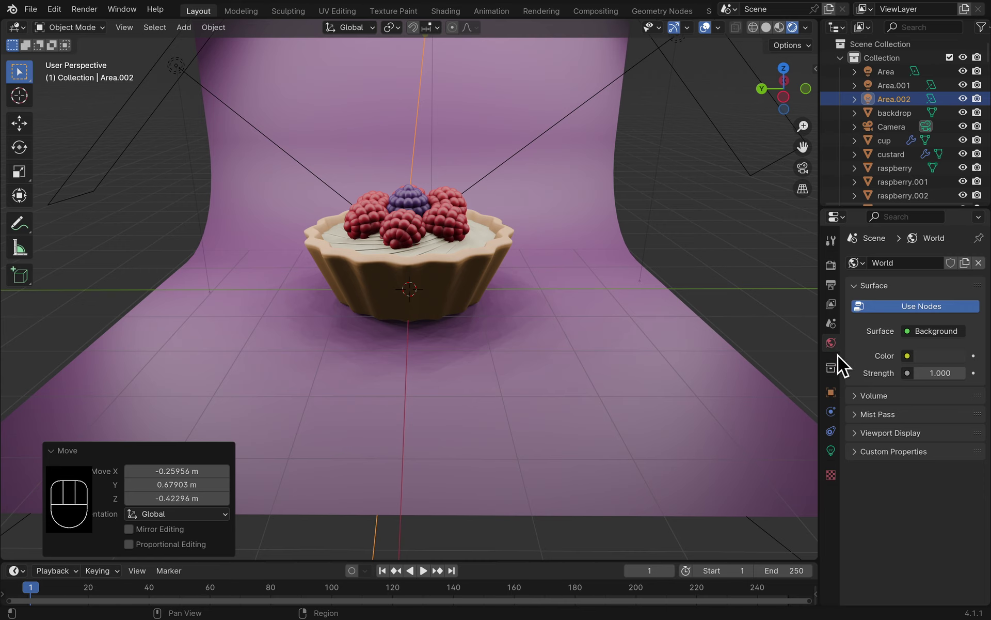
pyautogui.click(934, 355)
pyautogui.moveTo(957, 234); pyautogui.dragTo(954, 192)
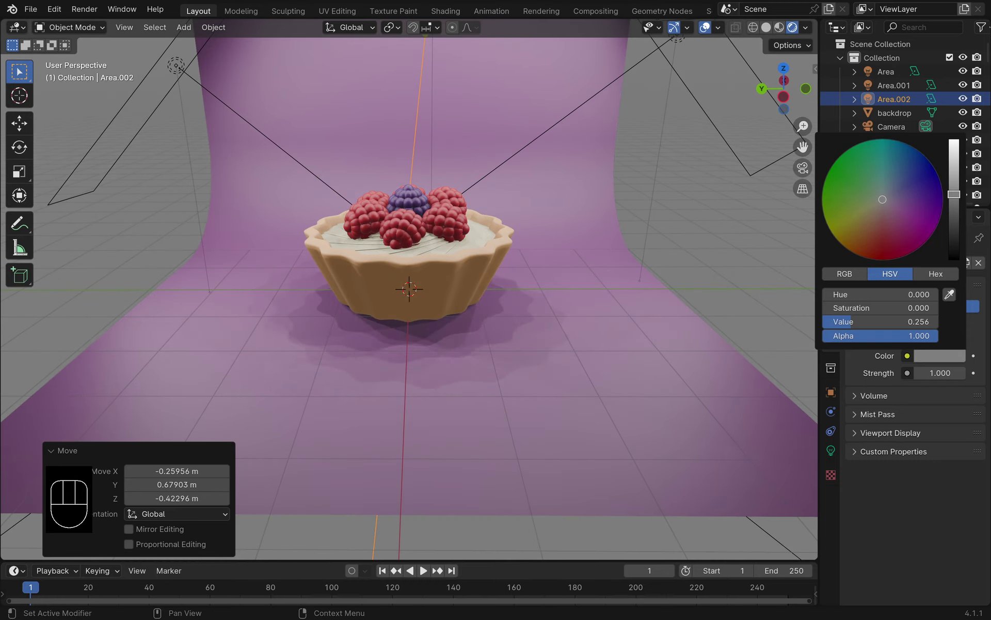
pyautogui.moveTo(533, 335); pyautogui.dragTo(470, 349, button='middle')
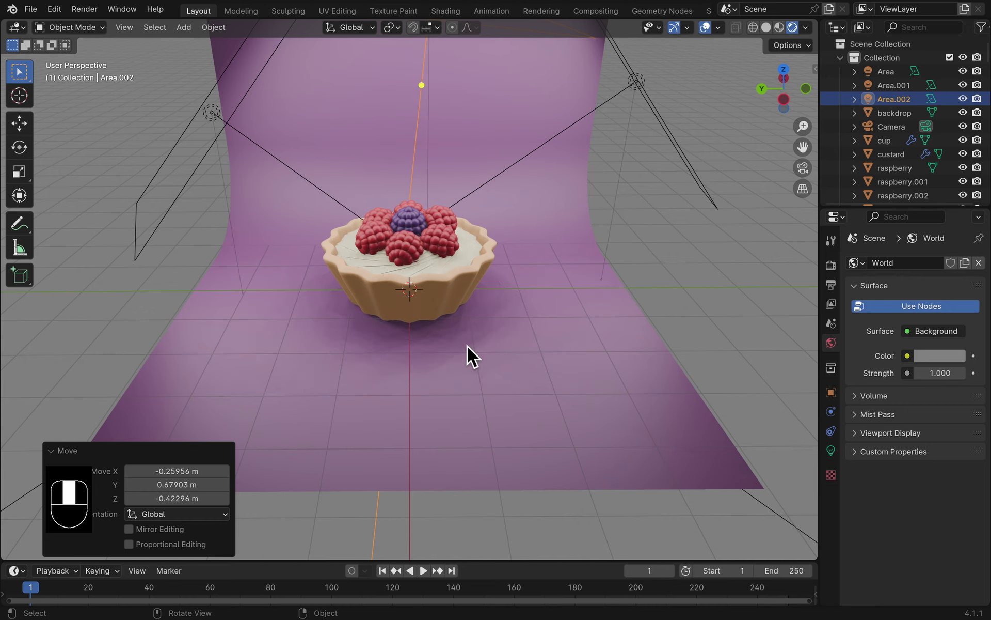
pyautogui.press('super+s')
# Step: Switch to the camera view, lock the camera to the view, and frame the tart from the front, slightly above
pyautogui.scroll(2, 461, 364)
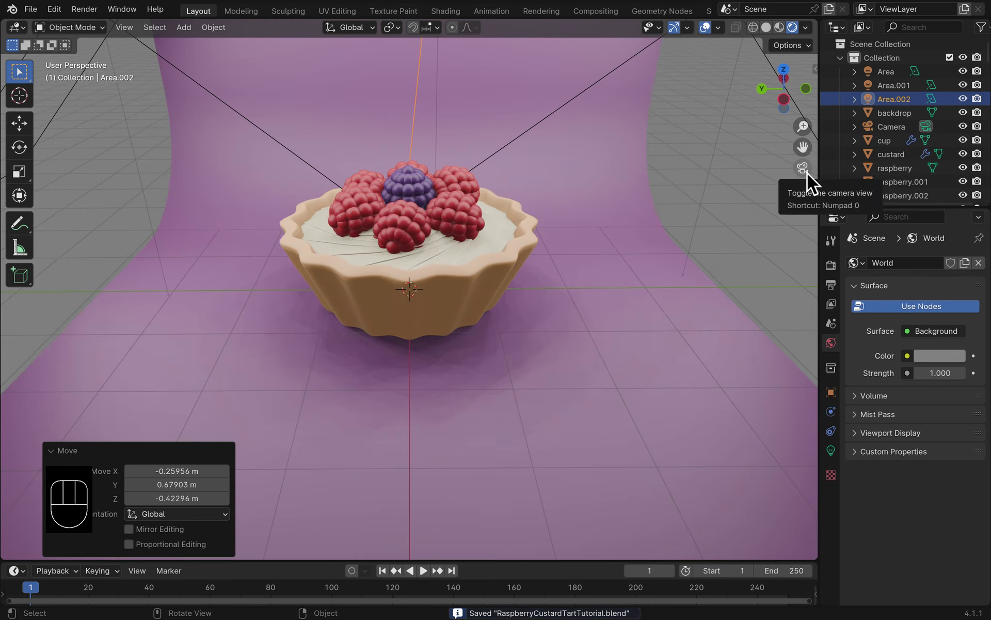
pyautogui.click(804, 169)
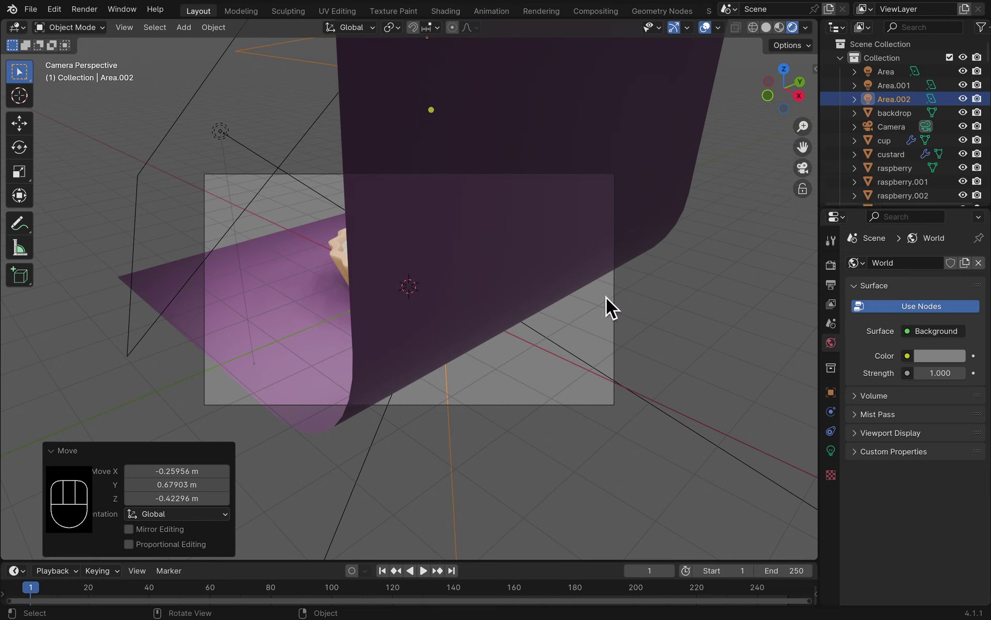
pyautogui.press('n')
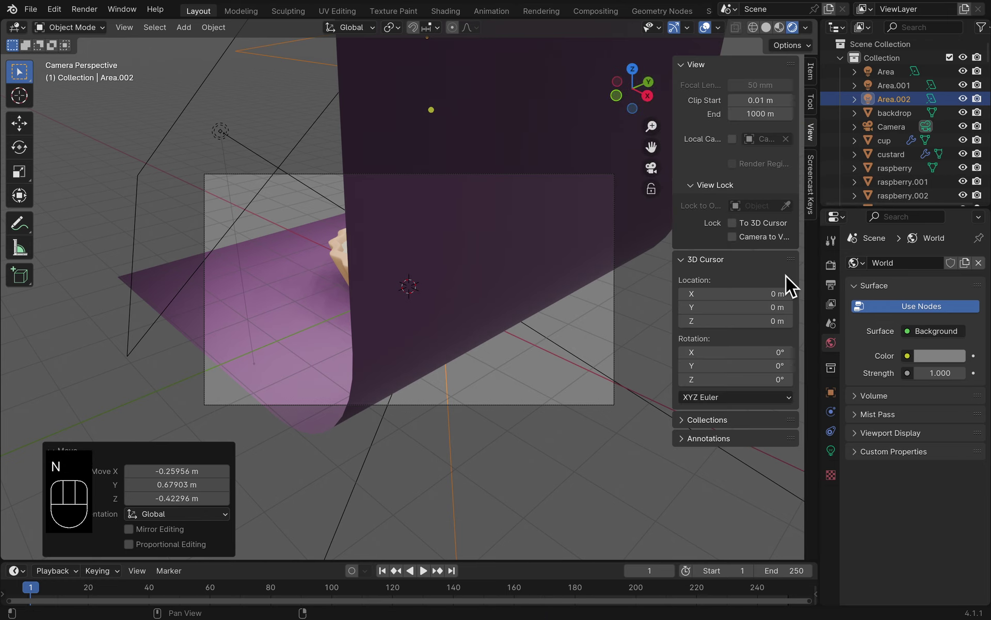
pyautogui.click(732, 237)
pyautogui.moveTo(450, 275); pyautogui.dragTo(667, 287, button='middle')
pyautogui.scroll(-3, 552, 361)
pyautogui.scroll(5, 551, 359)
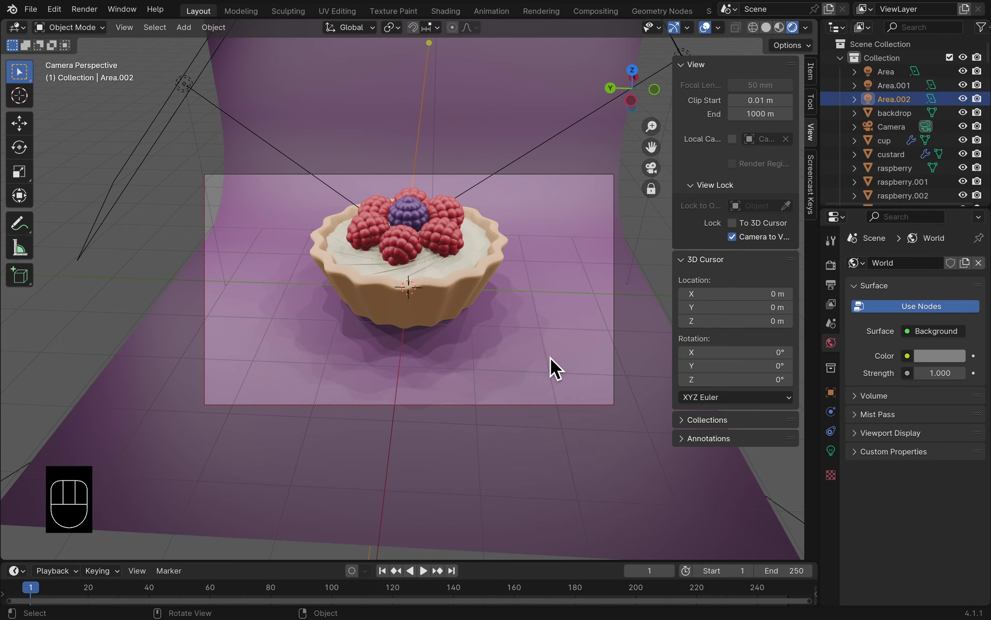
pyautogui.moveTo(550, 357)
pyautogui.mouseDown(button='middle')
pyautogui.moveTo(550, 325)
pyautogui.moveTo(557, 346)
pyautogui.mouseUp(button='middle')
# Step: Scale the backdrop uniformly by about 1.296 and raise it about 0.677 m along Z to meet the tart's base
pyautogui.click(150, 410)
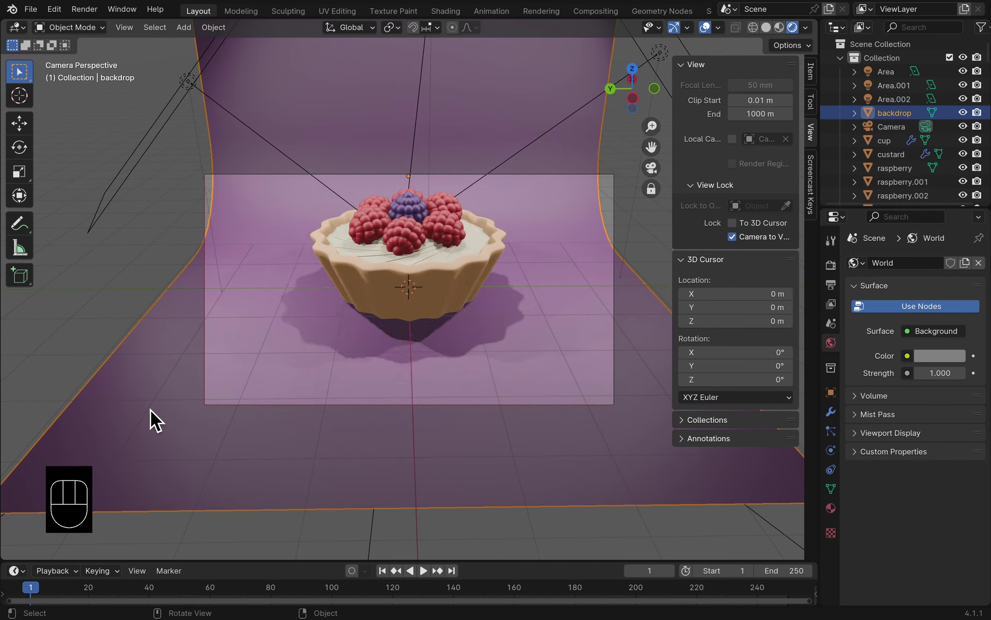
pyautogui.press('s')
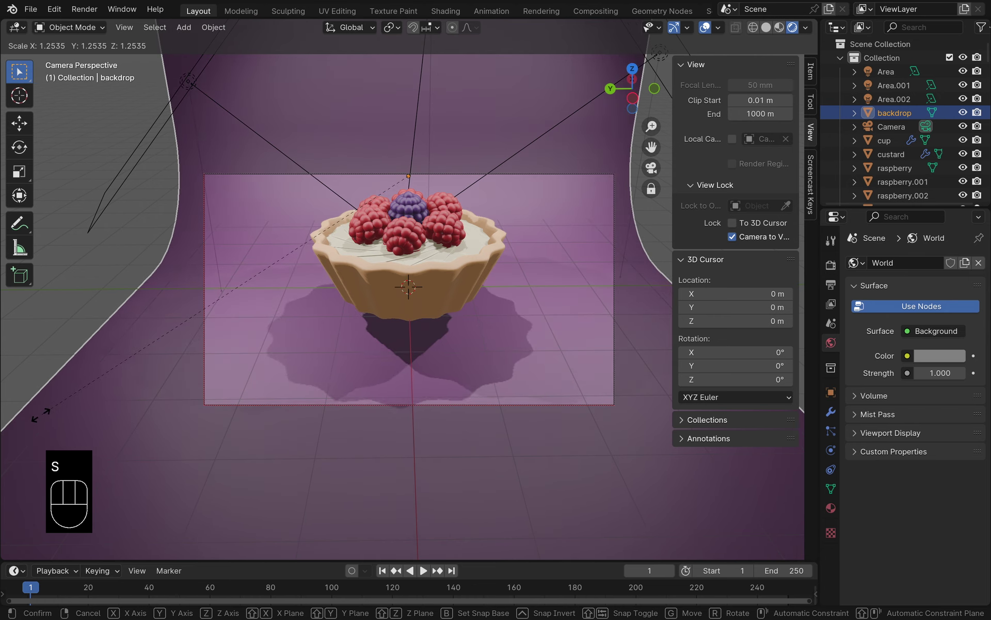
pyautogui.click(26, 416)
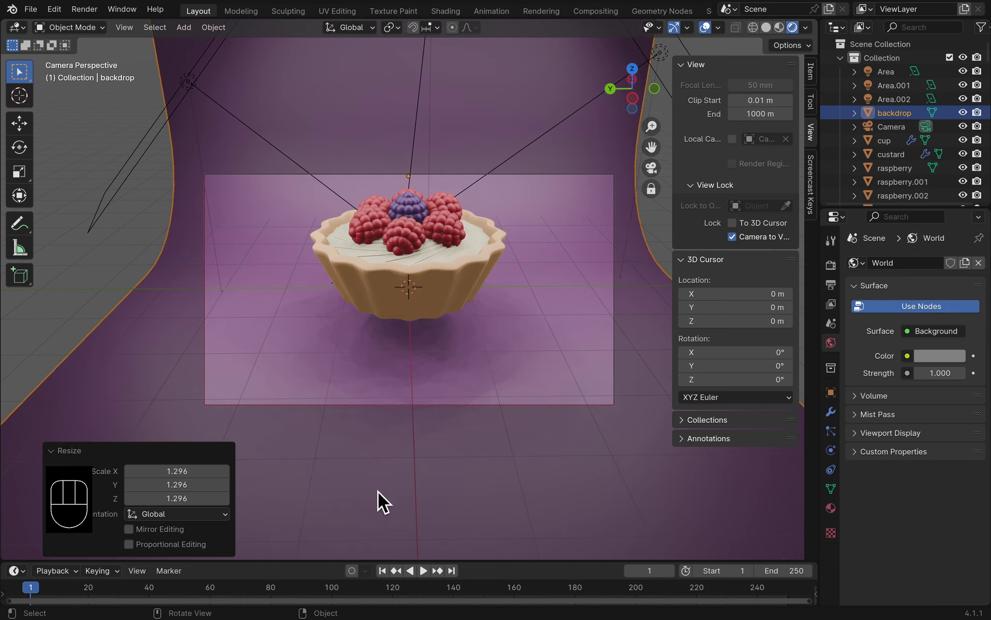
pyautogui.press('g')
pyautogui.press('z')
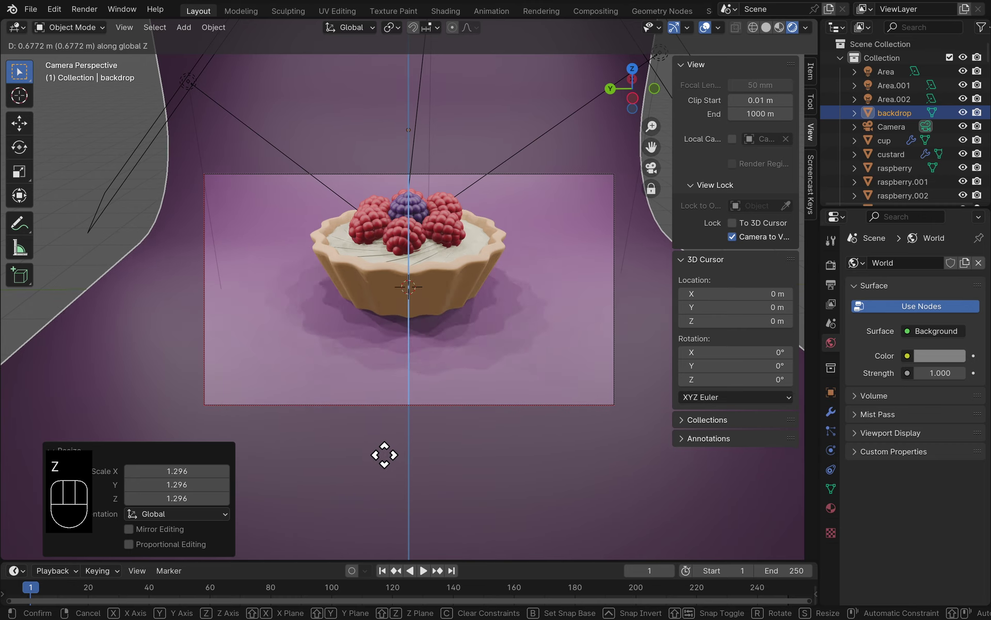
pyautogui.click(373, 443)
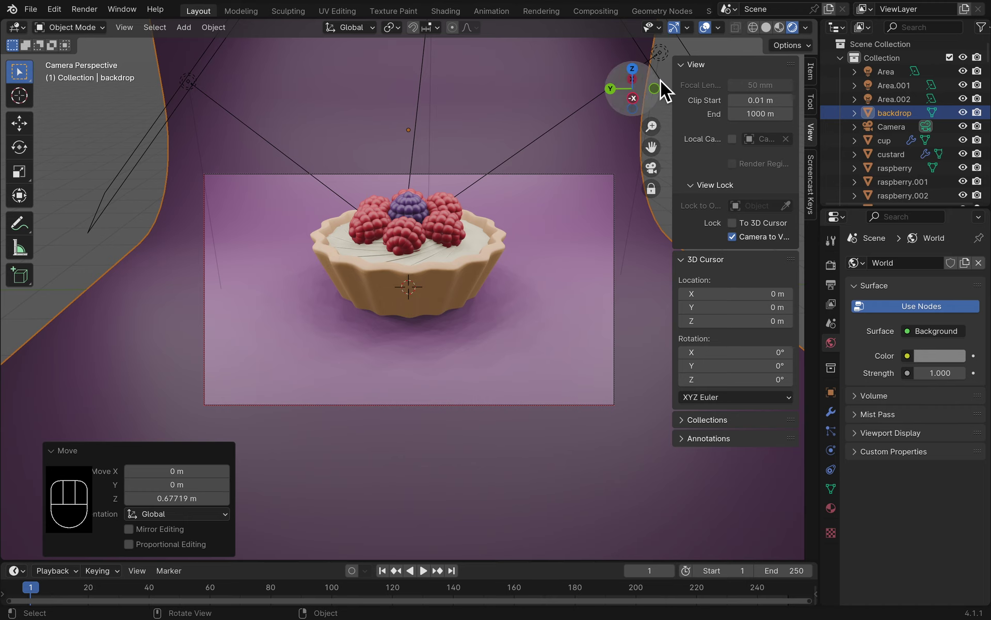
# Step: Switch the viewport to material preview shading and save the file
pyautogui.click(778, 28)
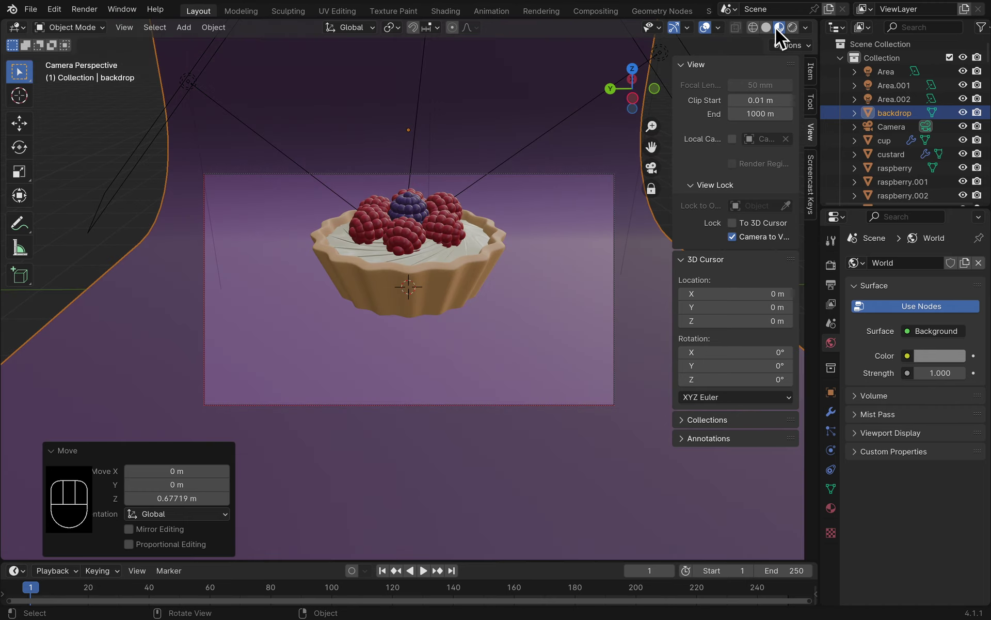
pyautogui.press('super+s')
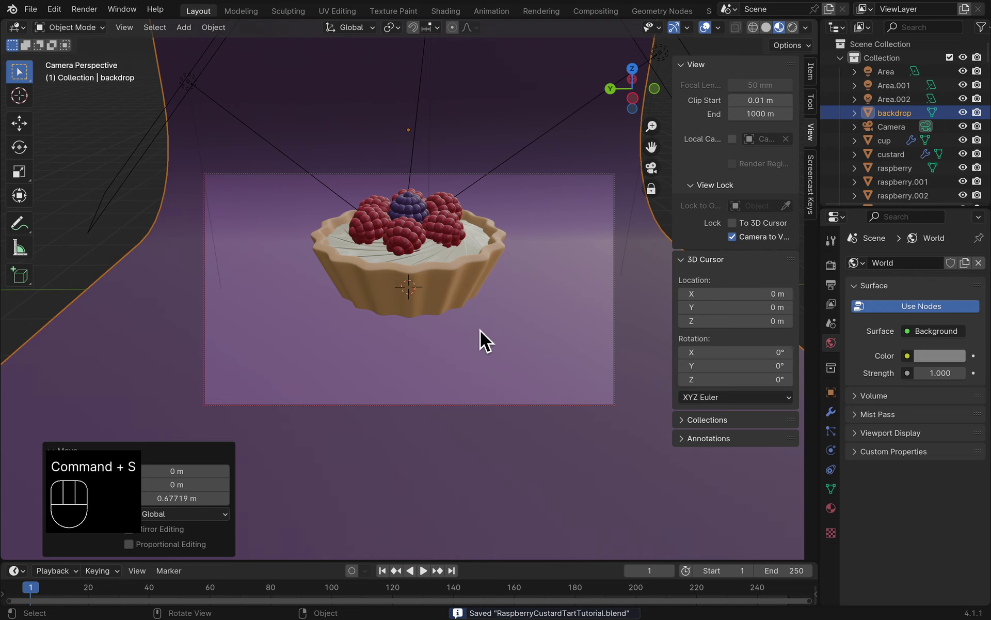
# Step: Shift the camera so the tart sits slightly lower in the frame, then render a test image and close the render window
pyautogui.keyDown('shift'); pyautogui.moveTo(476, 327); pyautogui.dragTo(482, 335, button='middle'); pyautogui.keyUp('shift')
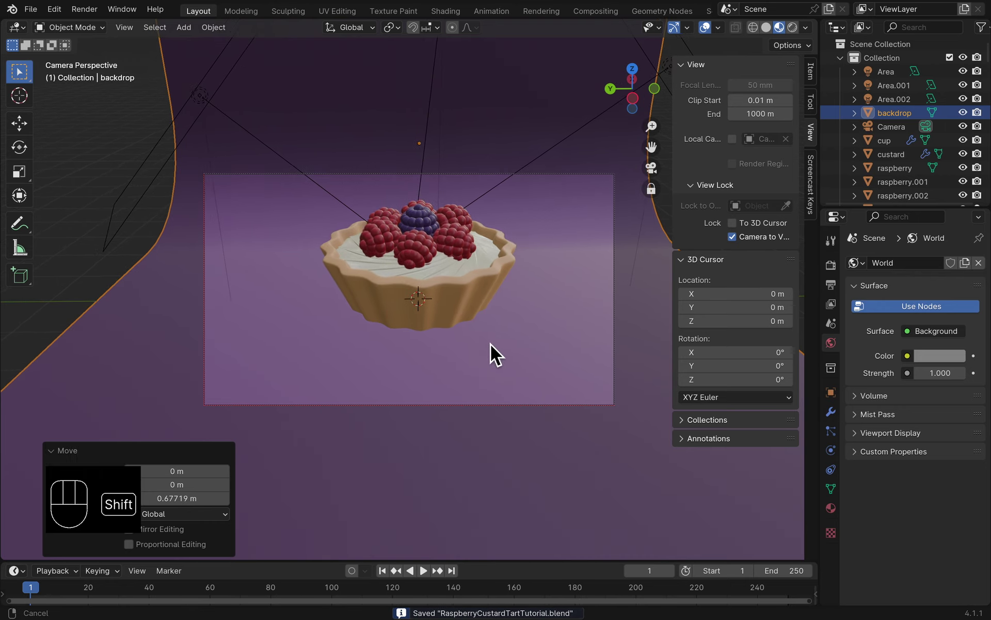
pyautogui.moveTo(490, 344)
pyautogui.keyDown('shift'); pyautogui.mouseDown(button='middle')
pyautogui.moveTo(489, 372)
pyautogui.moveTo(483, 357)
pyautogui.mouseUp(button='middle'); pyautogui.keyUp('shift')
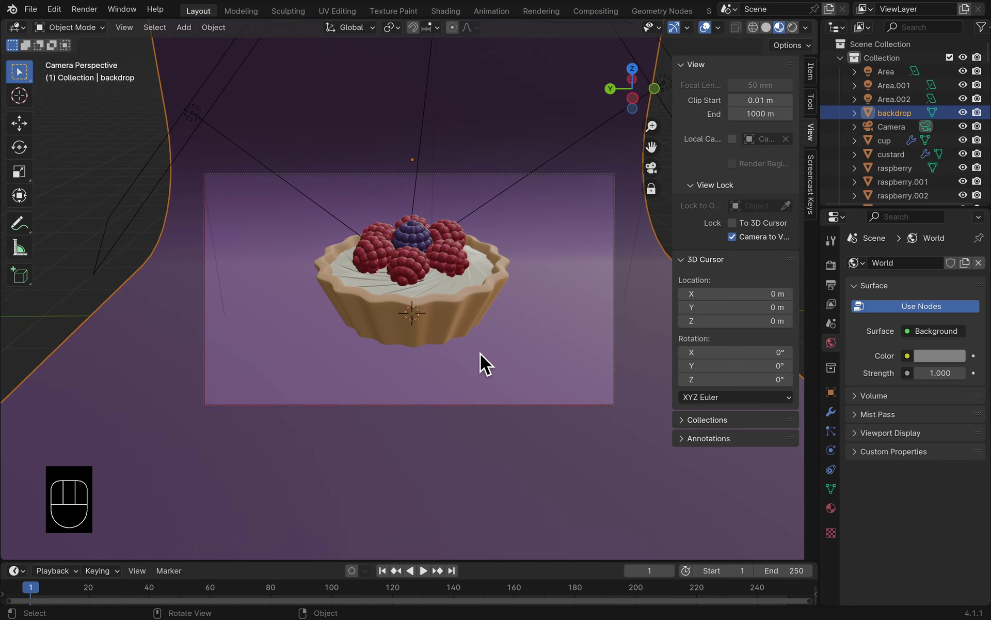
pyautogui.click(87, 10)
pyautogui.click(105, 25)
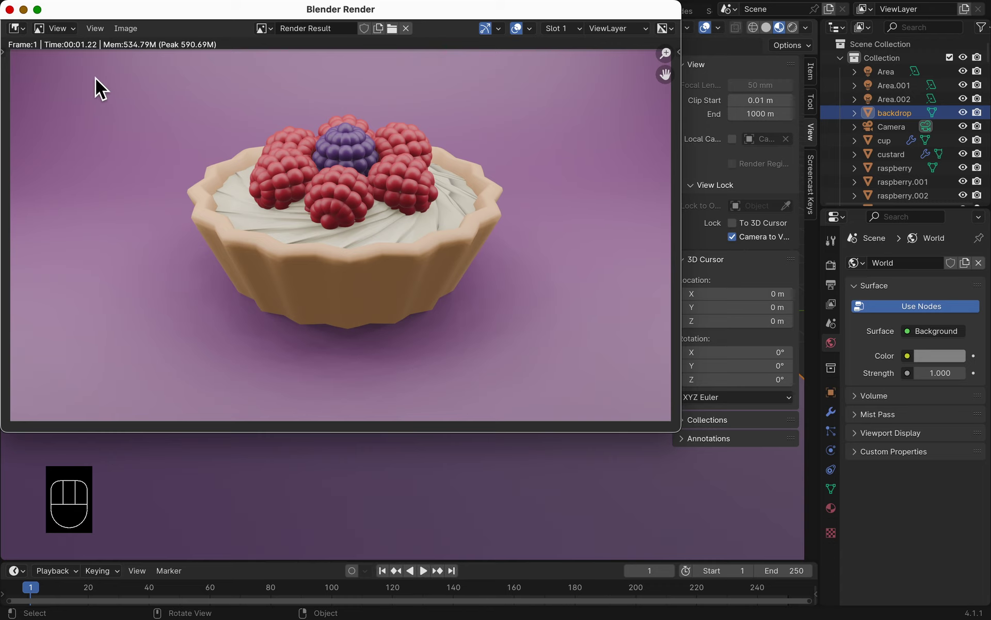
pyautogui.click(9, 9)
# Step: Check the custard's Subdivision modifier settings and apply smooth shading to the custard
pyautogui.click(438, 283)
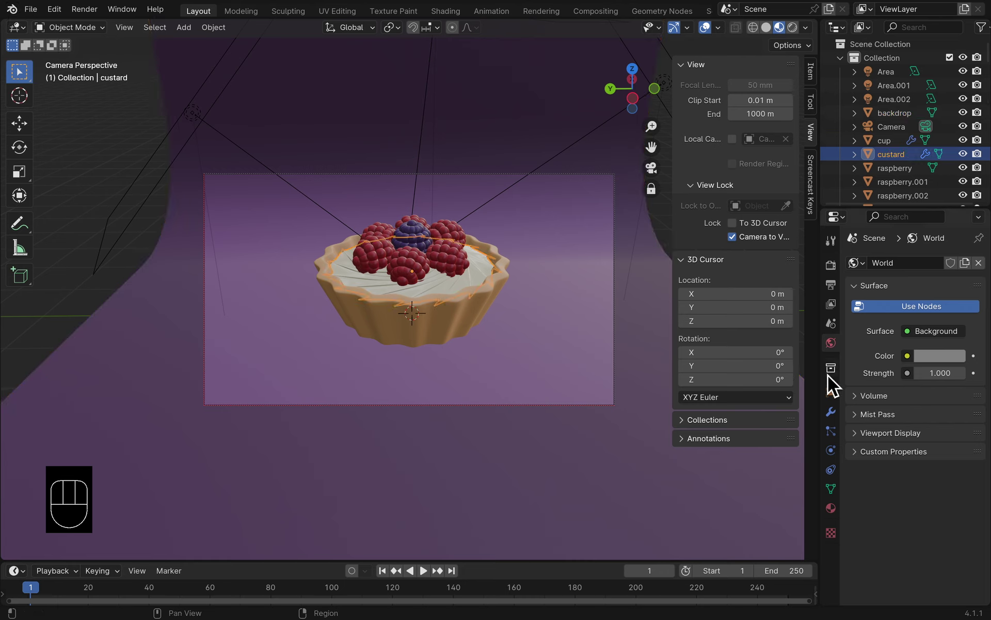
pyautogui.click(832, 416)
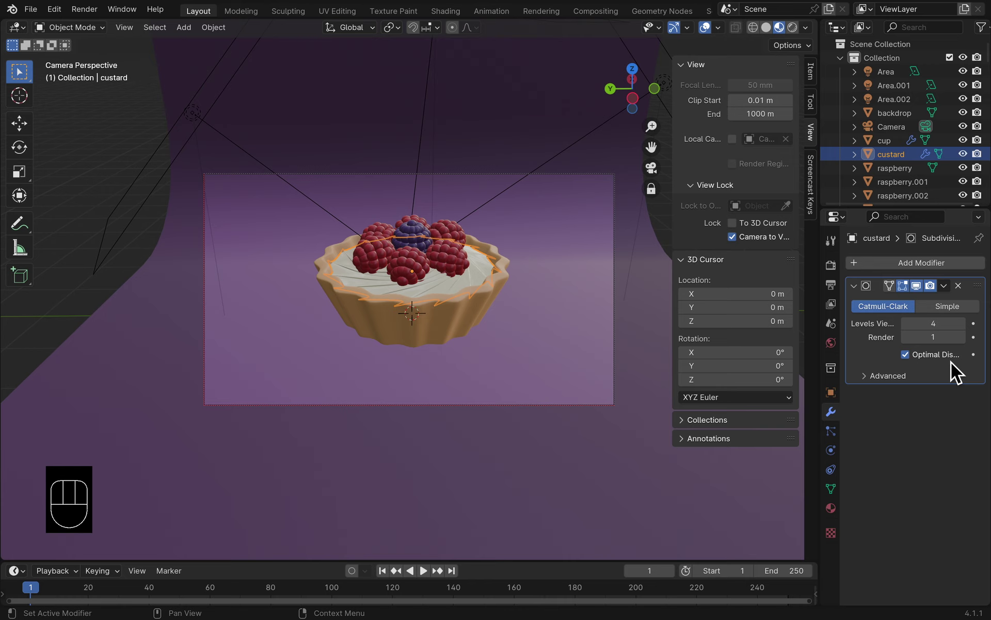
pyautogui.rightClick(436, 287)
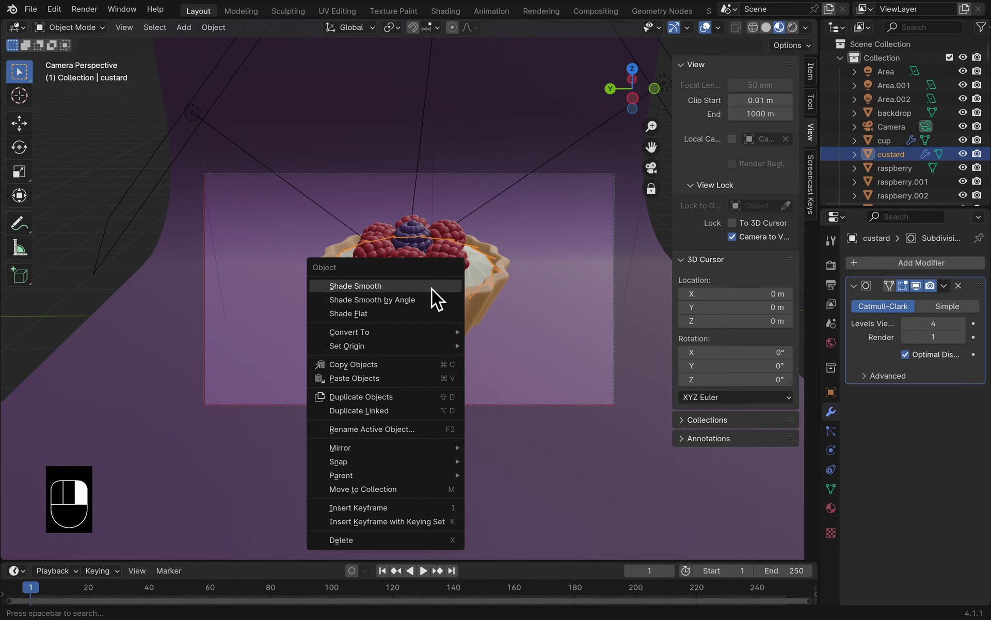
pyautogui.click(428, 289)
# Step: Lower the camera to a more frontal angle on the tart, render the image again, and close the render window
pyautogui.moveTo(487, 330); pyautogui.dragTo(484, 302, button='middle')
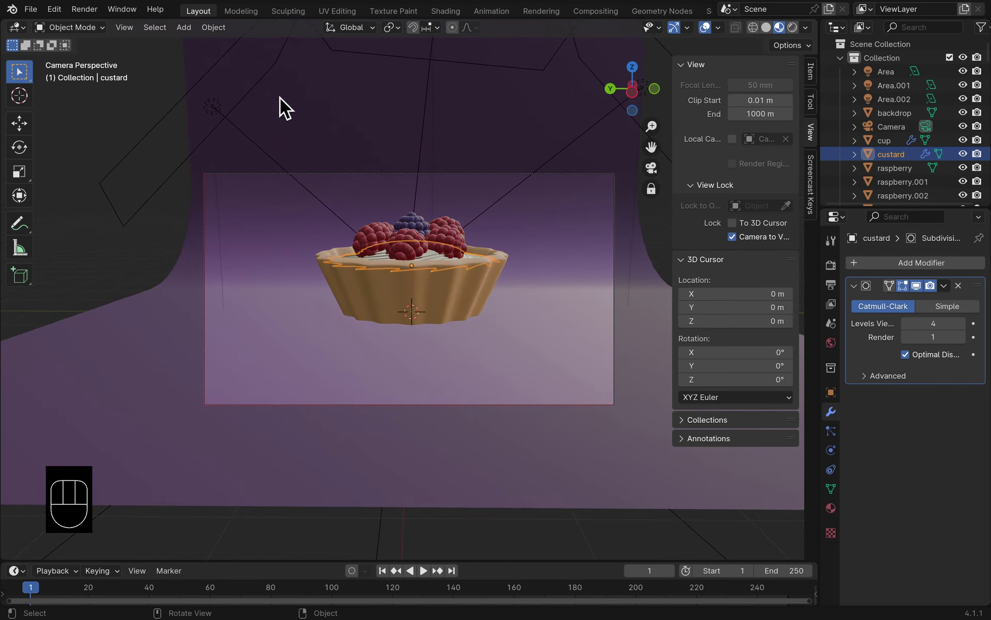
pyautogui.click(90, 9)
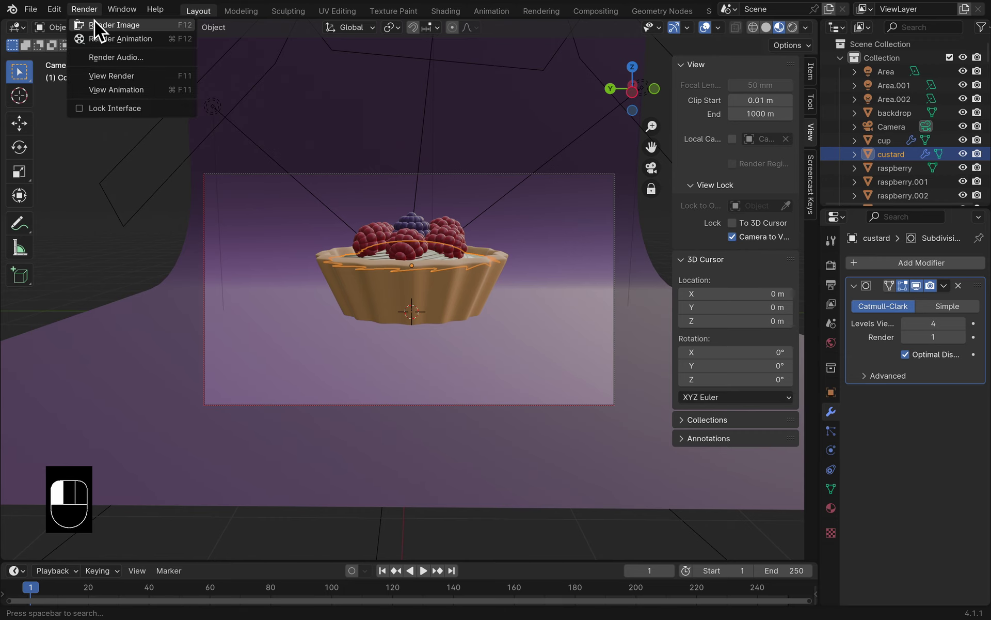
pyautogui.click(94, 22)
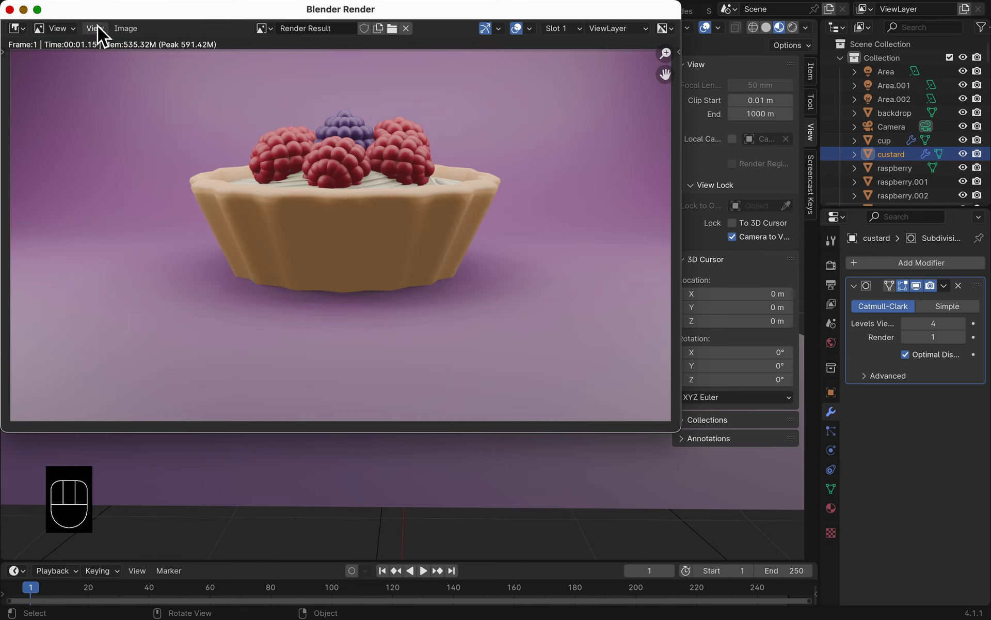
pyautogui.click(9, 9)
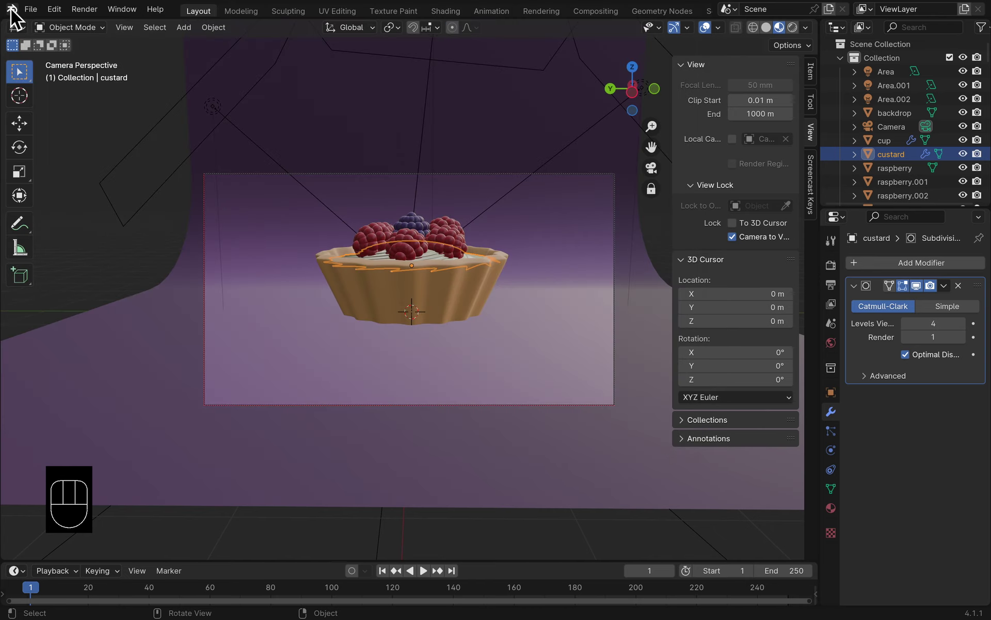